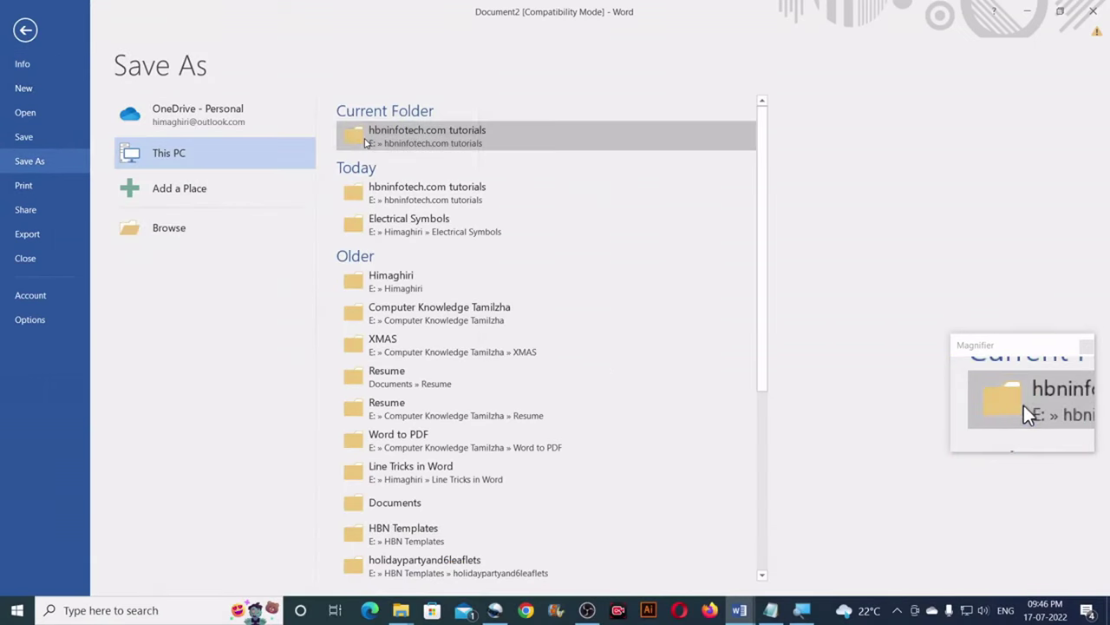
Step: Save the document as "hbninfotech.com circuit" in Word 97-2003 Document format in the hbninfotech.com tutorials folder
{"action": "left_click", "coordinate": [365, 141]}
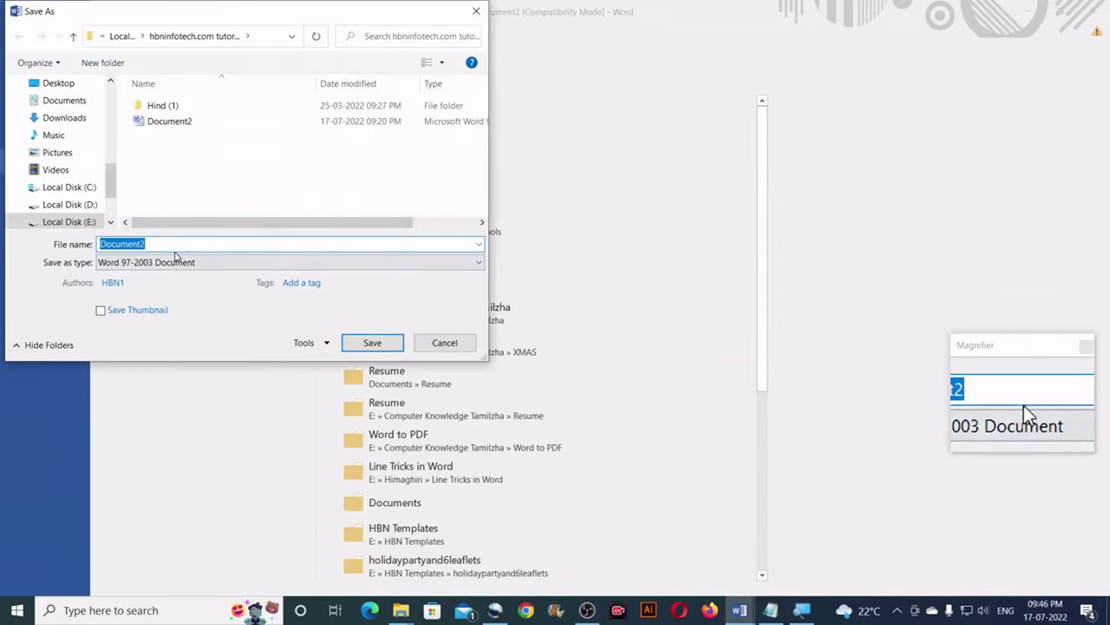
{"action": "type", "text": "hbninfotech.com circuit"}
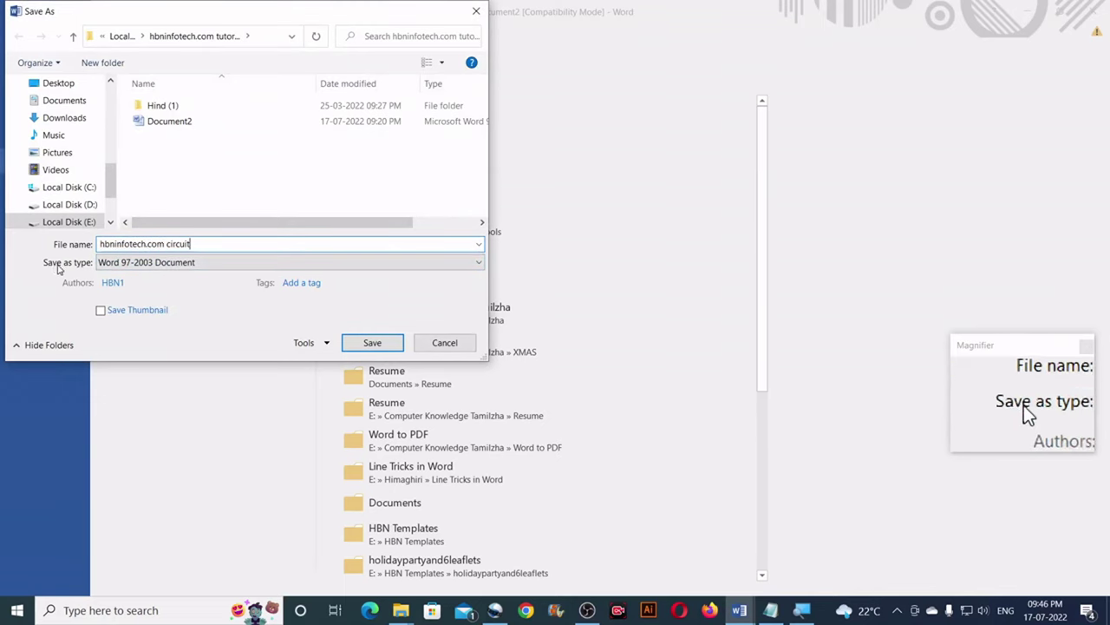
{"action": "left_click", "coordinate": [123, 266]}
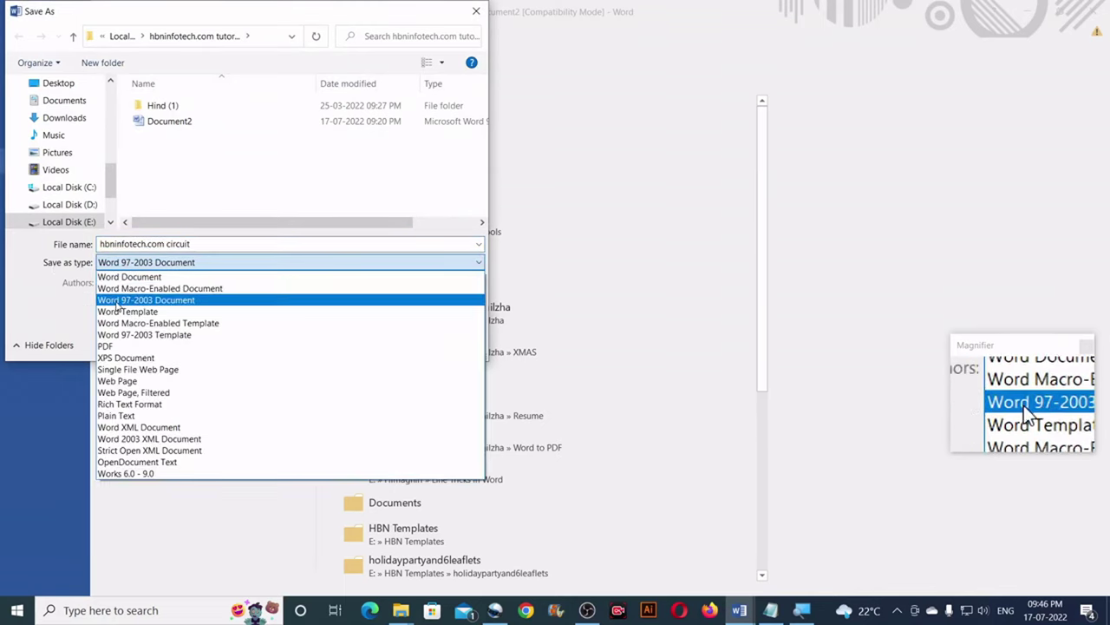
{"action": "left_click", "coordinate": [172, 301]}
{"action": "left_click", "coordinate": [372, 344]}
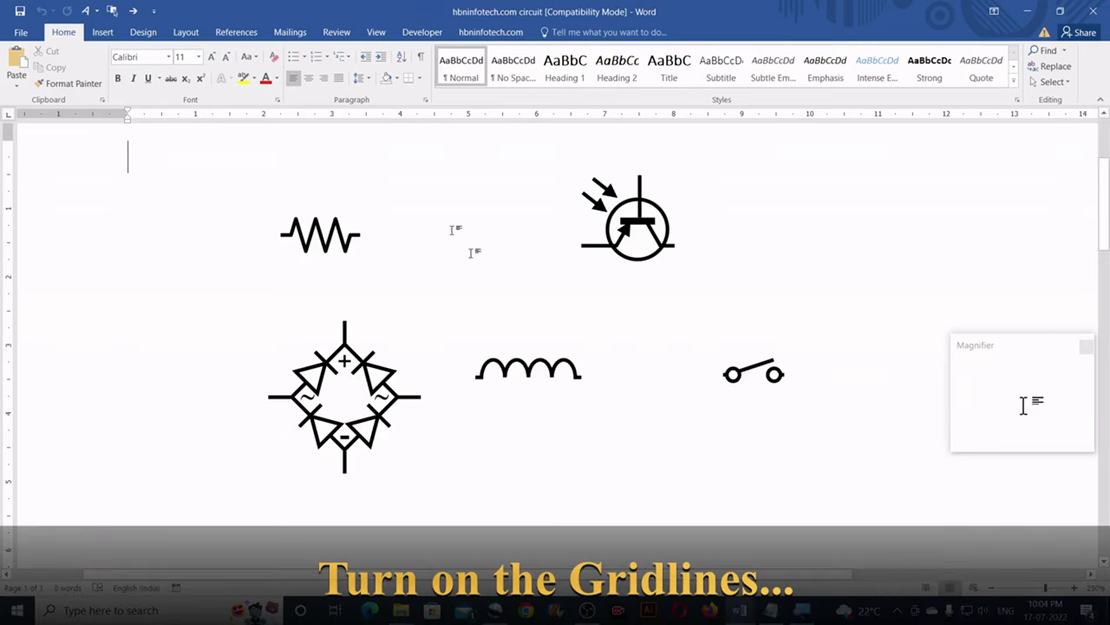
Step: Turn on the gridlines for the document page
{"action": "left_click", "coordinate": [386, 33]}
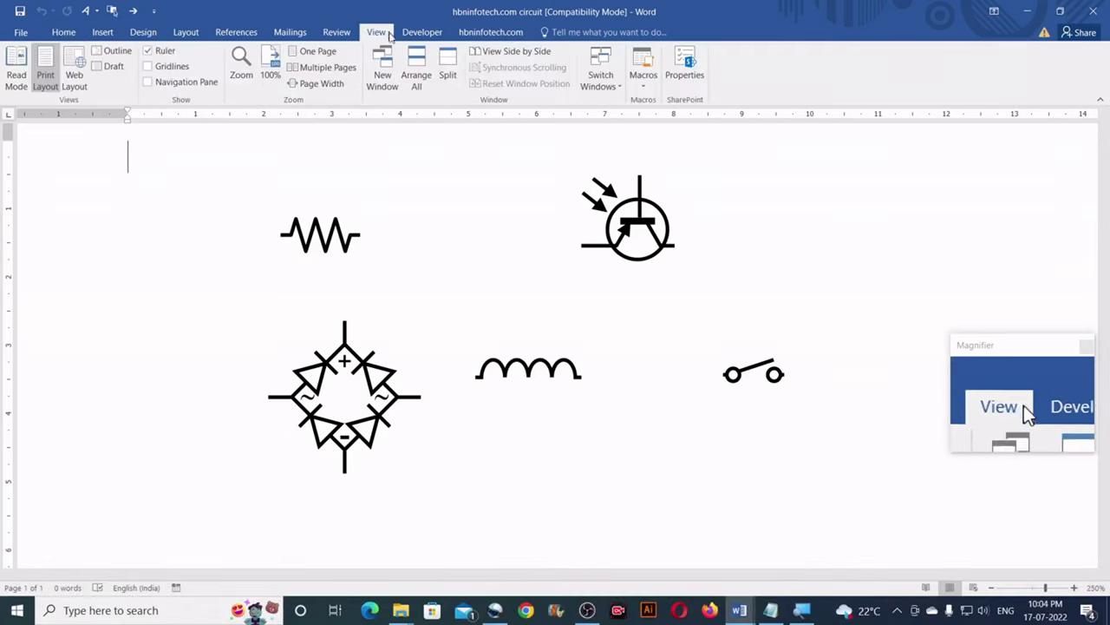
{"action": "left_click", "coordinate": [153, 72]}
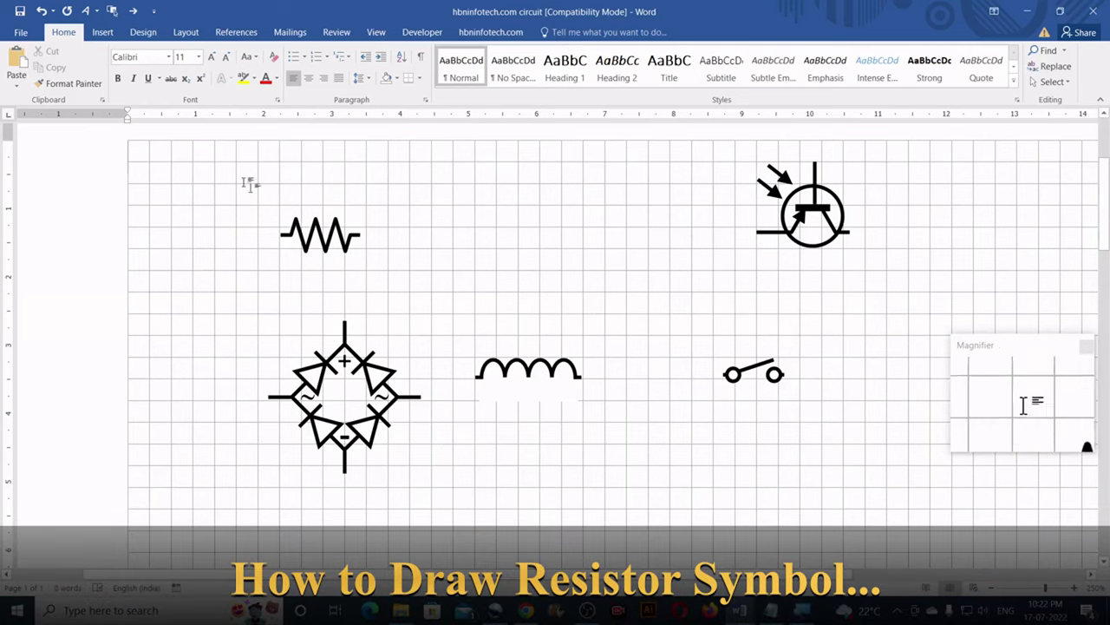
Step: Draw a freeform zigzag with four peaks beside the small resistor symbol, using the gridlines for evenly spaced points
{"action": "left_click", "coordinate": [102, 33]}
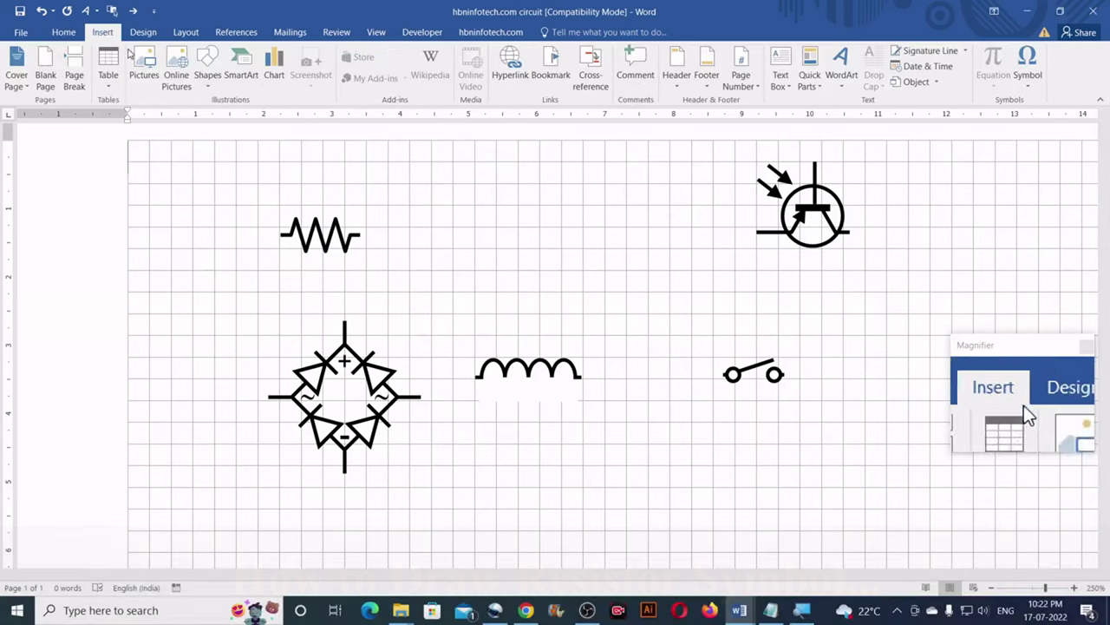
{"action": "left_click", "coordinate": [207, 82]}
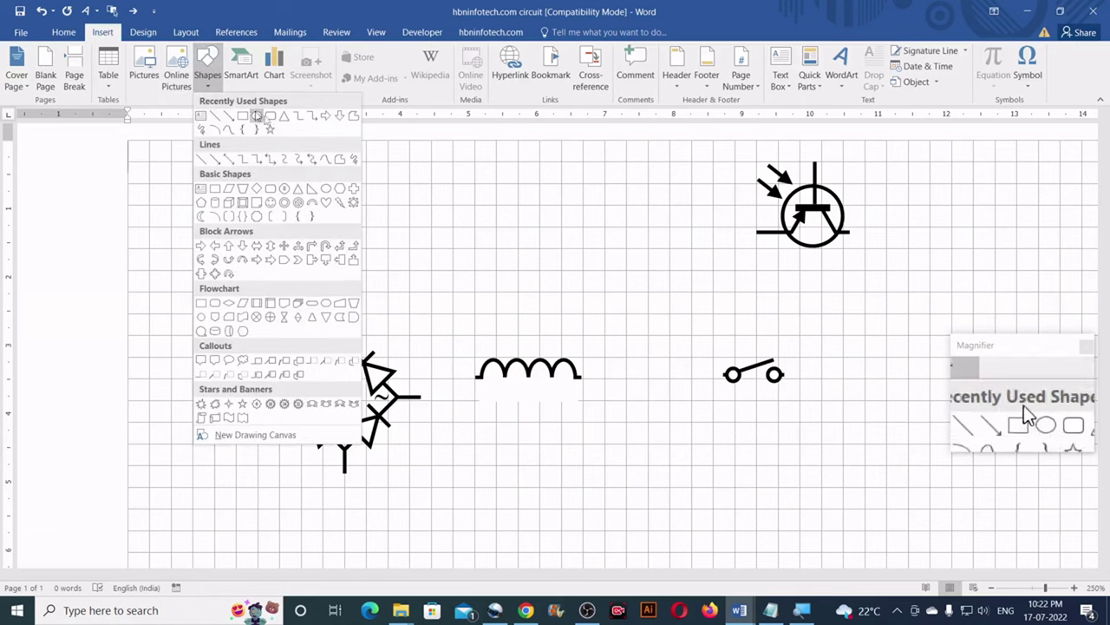
{"action": "left_click", "coordinate": [341, 161]}
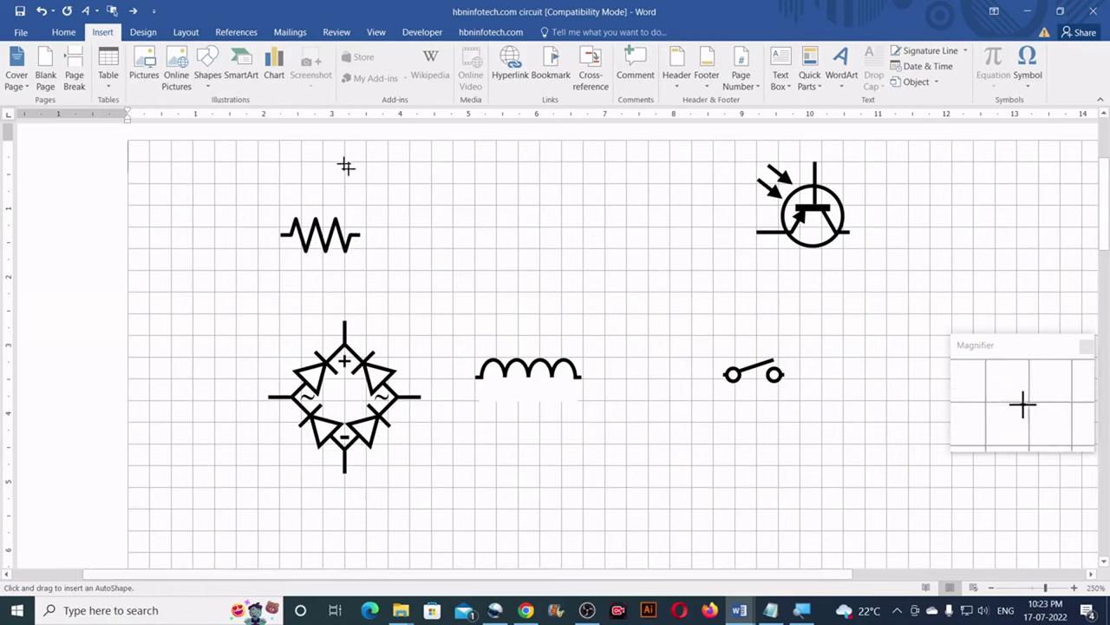
{"action": "left_click", "coordinate": [408, 292]}
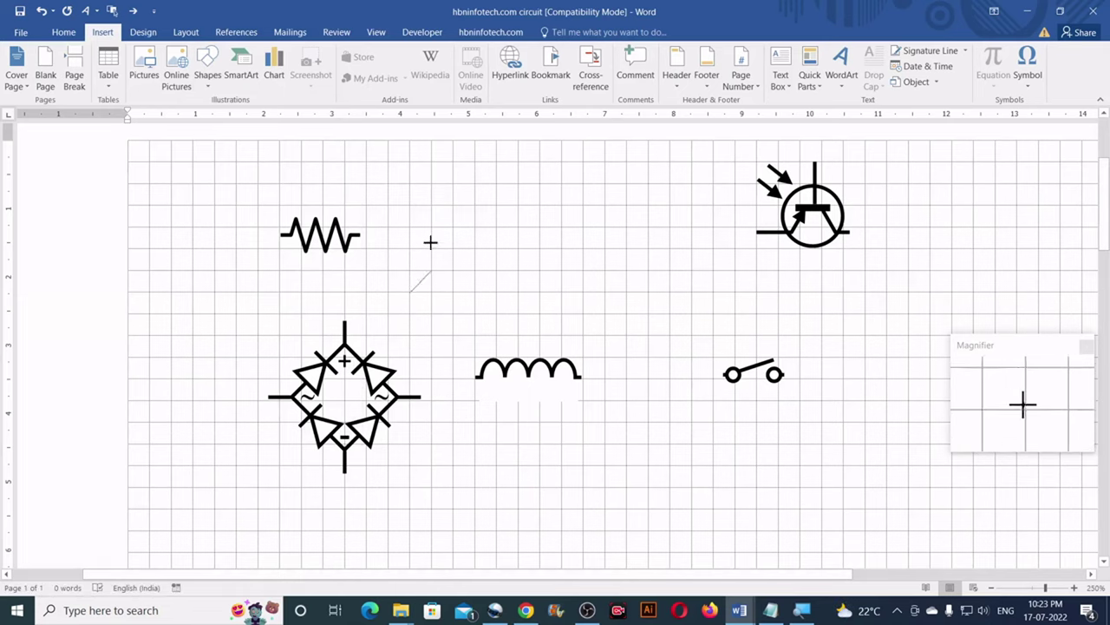
{"action": "left_click", "coordinate": [431, 209]}
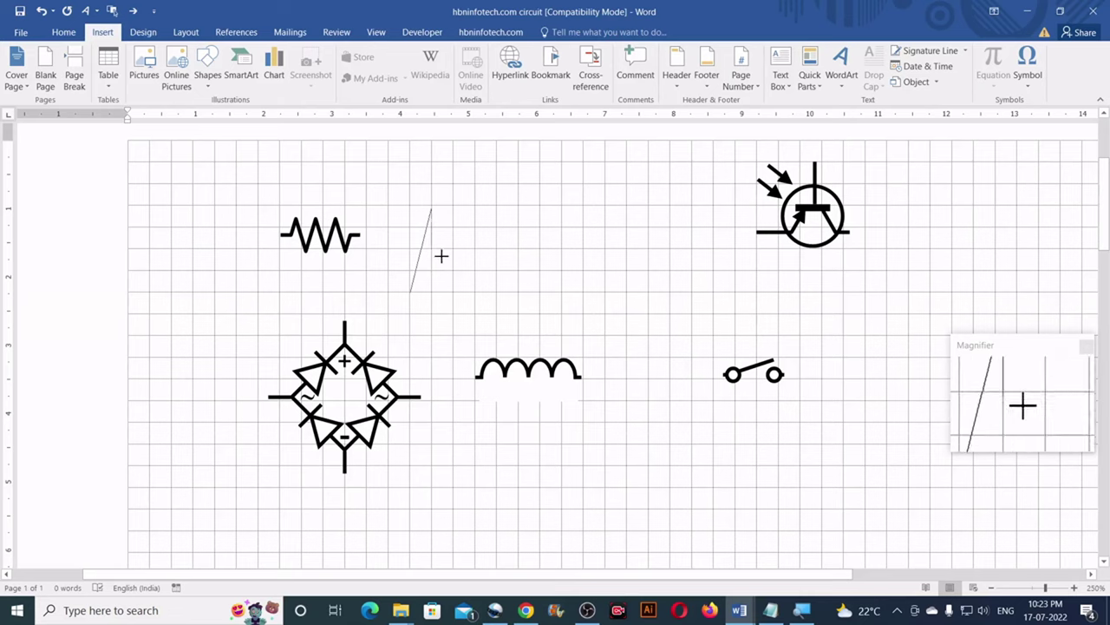
{"action": "left_click", "coordinate": [453, 290]}
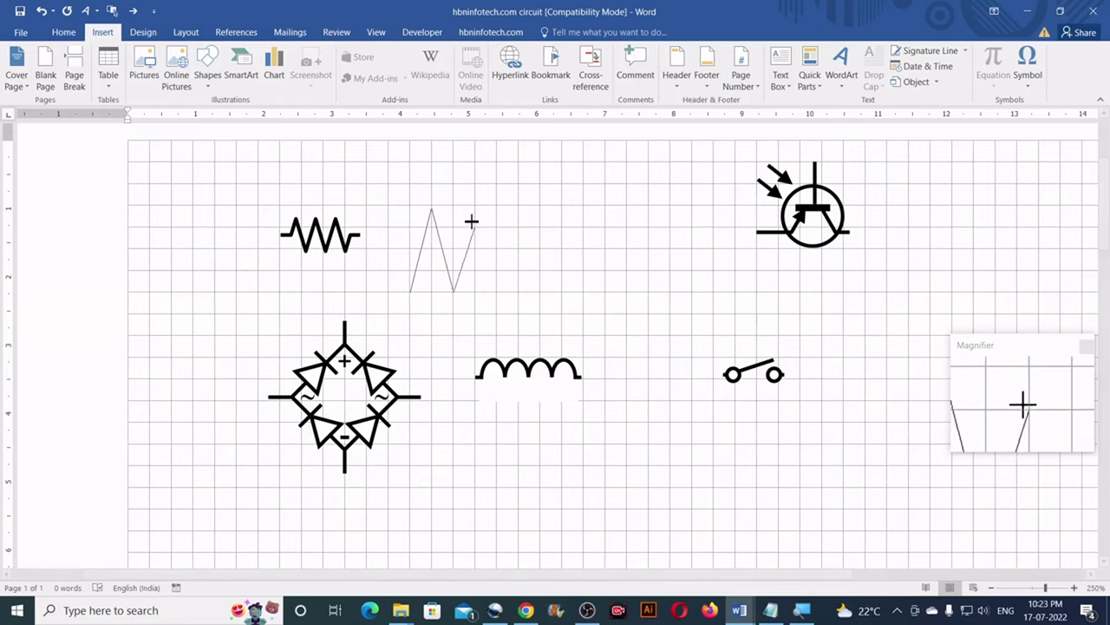
{"action": "left_click", "coordinate": [475, 205]}
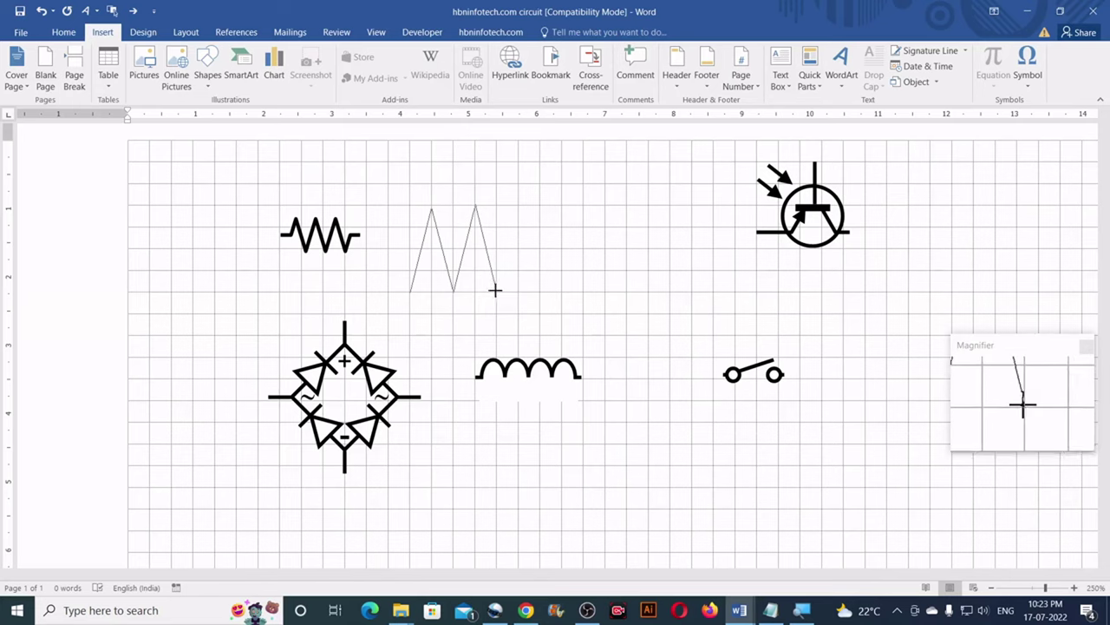
{"action": "left_click", "coordinate": [495, 291]}
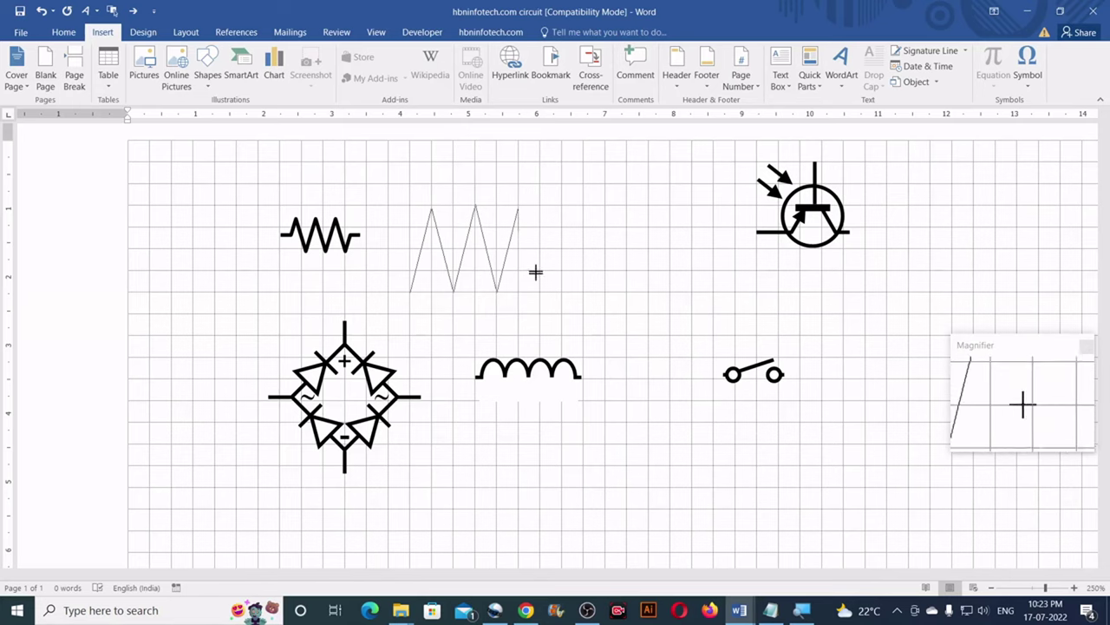
{"action": "left_click", "coordinate": [540, 290]}
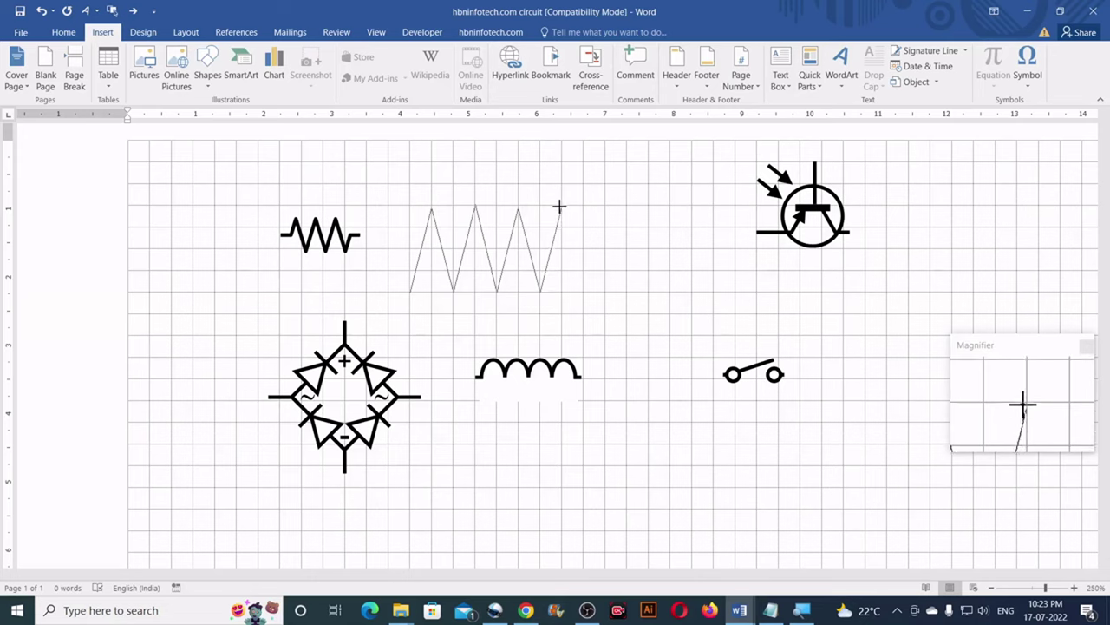
{"action": "left_click", "coordinate": [560, 207]}
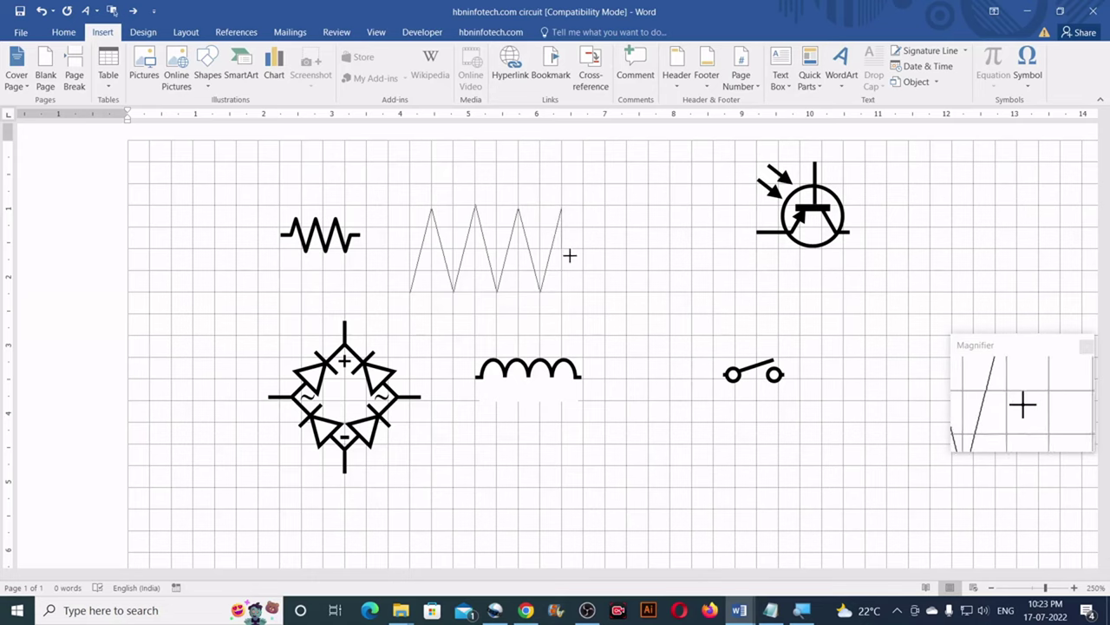
Step: Remove the zigzag's last three points, redraw them on the gridlines, and finish the shape about 2.22 cm wide and 1.29 cm high
{"action": "key", "text": "BackSpace"}
{"action": "key", "text": "BackSpace"}
{"action": "key", "text": "BackSpace"}
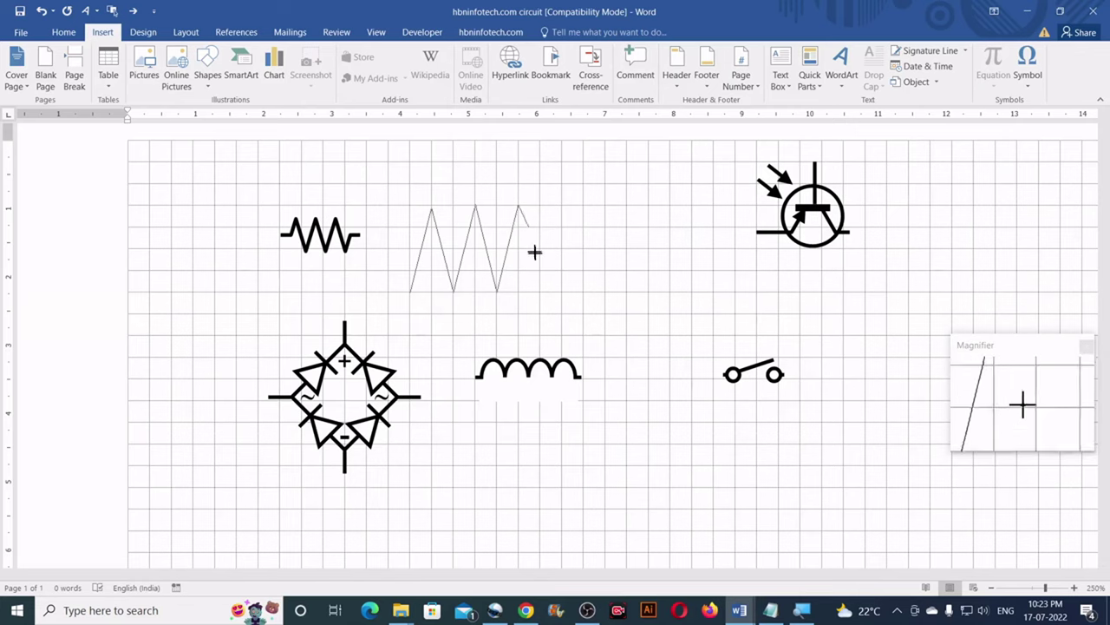
{"action": "left_click", "coordinate": [541, 293]}
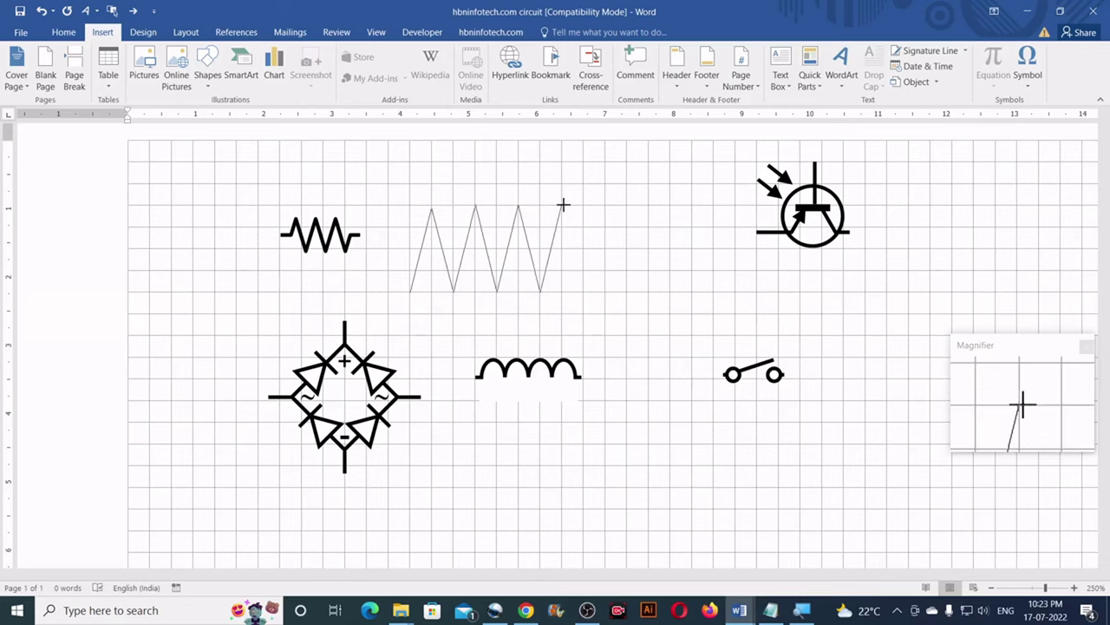
{"action": "left_click", "coordinate": [563, 205]}
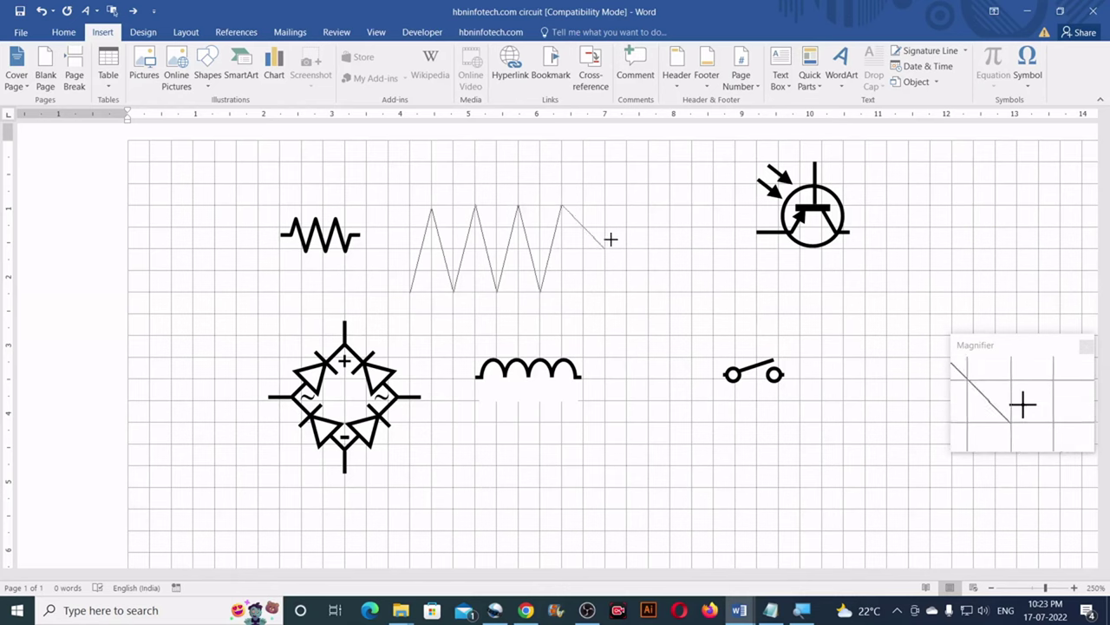
{"action": "key", "text": "Escape"}
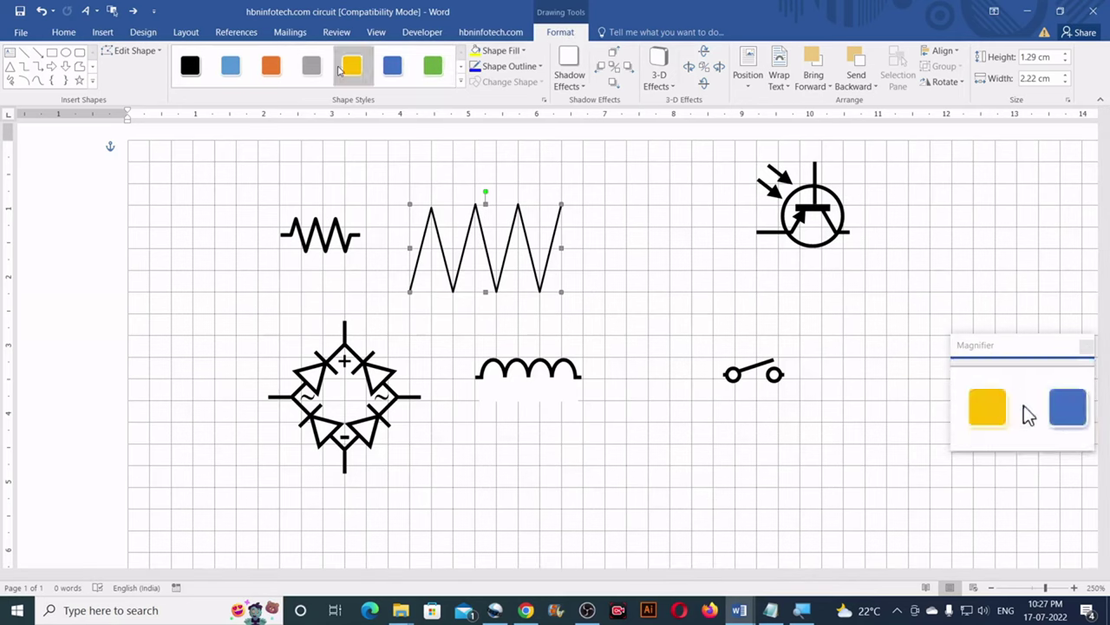
Step: Edit the zigzag's points: add one midway on the first segment and pull the start point outward into a horizontal lead
{"action": "left_click", "coordinate": [139, 51]}
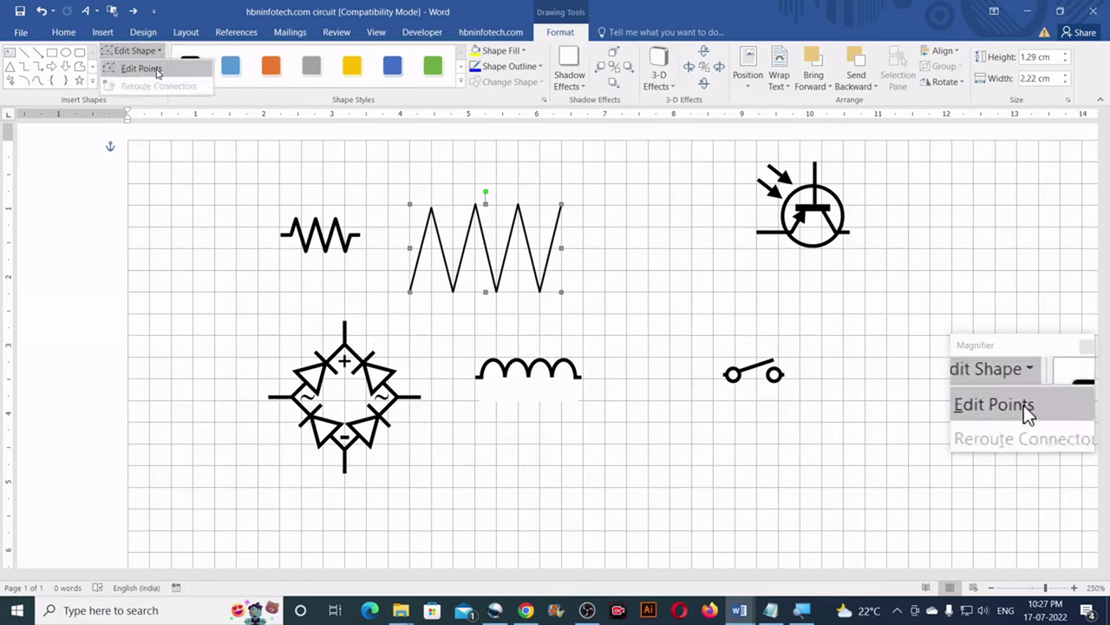
{"action": "left_click", "coordinate": [157, 71]}
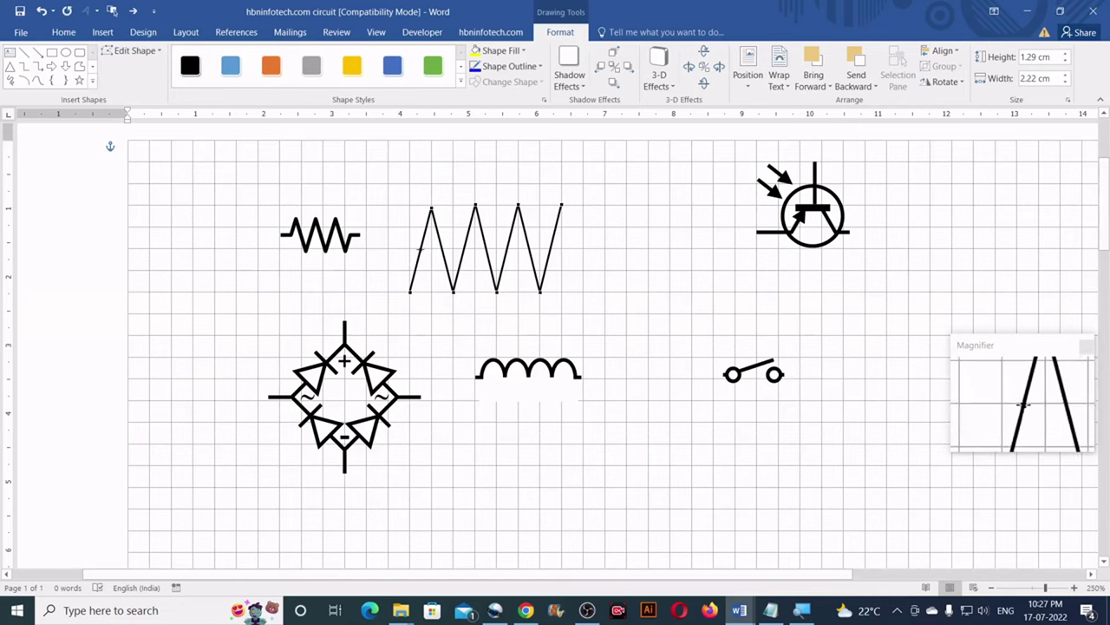
{"action": "right_click", "coordinate": [422, 250]}
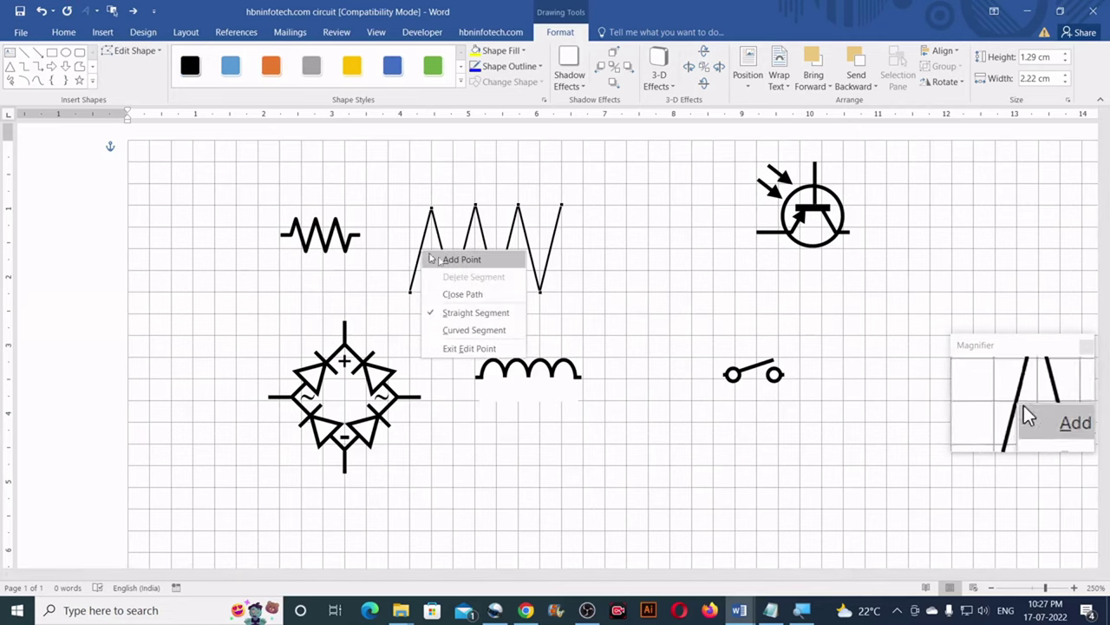
{"action": "left_click", "coordinate": [475, 265]}
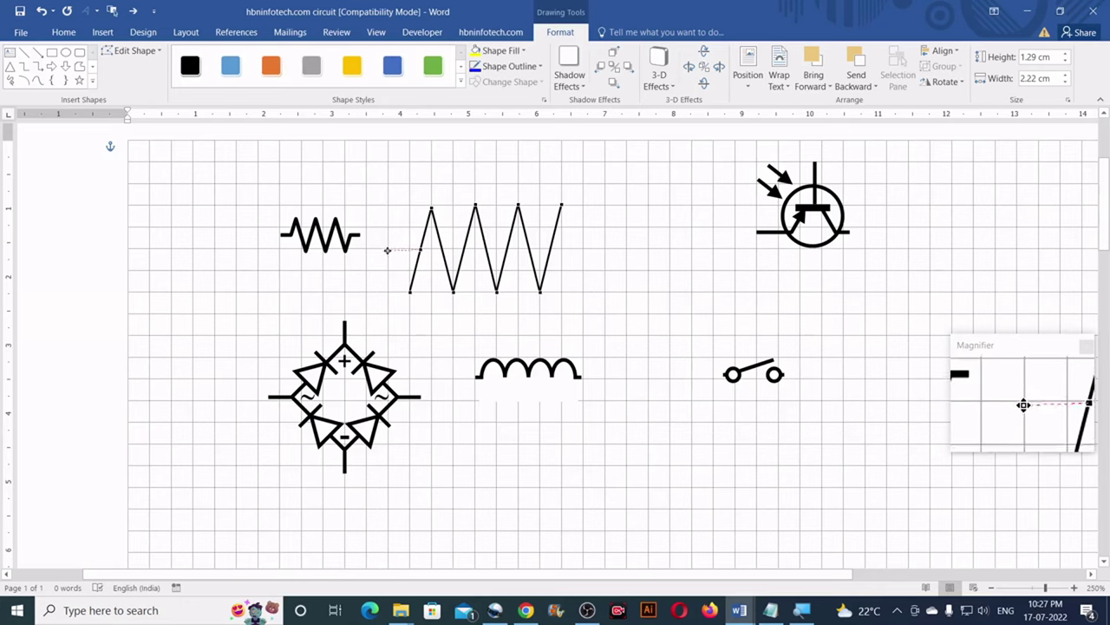
{"action": "left_click_drag", "start_coordinate": [388, 249], "coordinate": [388, 249]}
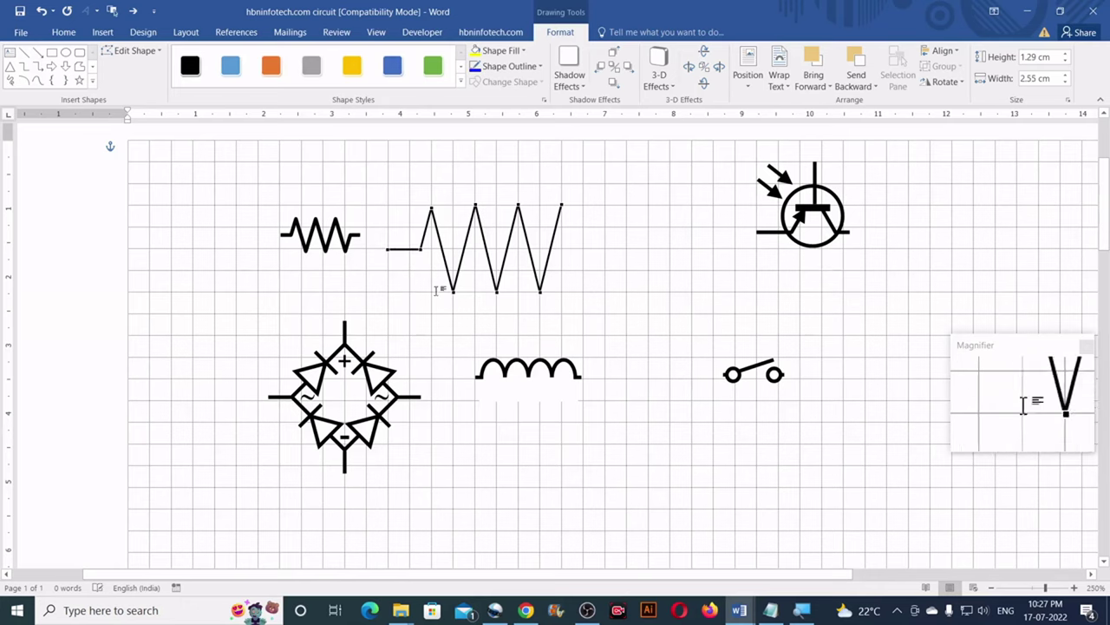
Step: Add a point midway on the zigzag's last segment and pull the end point outward into a matching horizontal lead
{"action": "right_click", "coordinate": [550, 249]}
{"action": "left_click", "coordinate": [578, 257]}
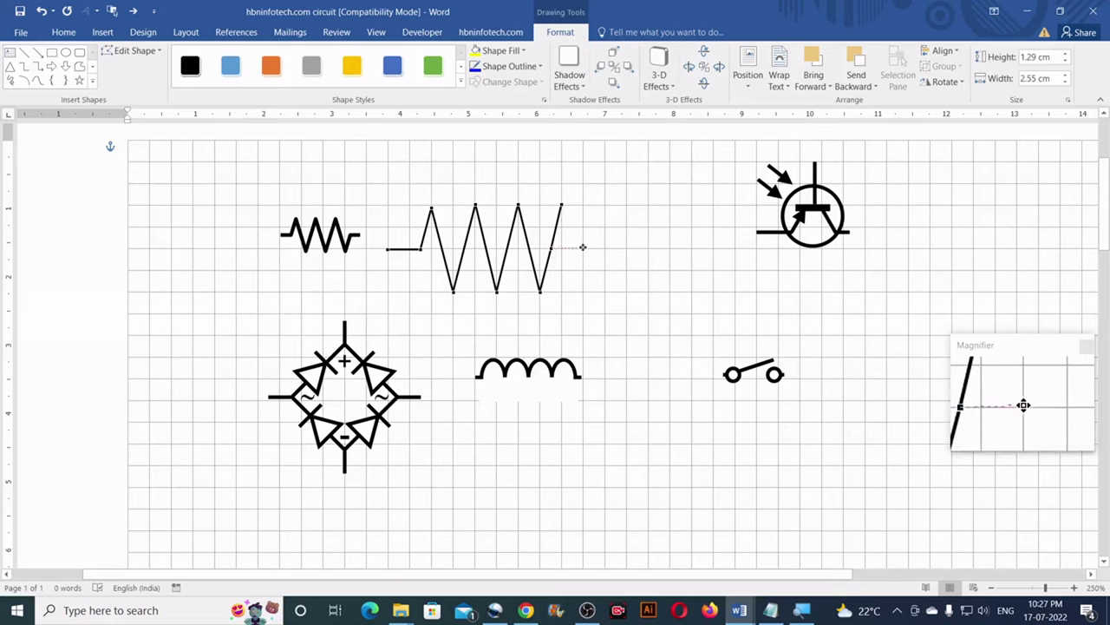
{"action": "left_click_drag", "start_coordinate": [583, 248], "coordinate": [585, 248]}
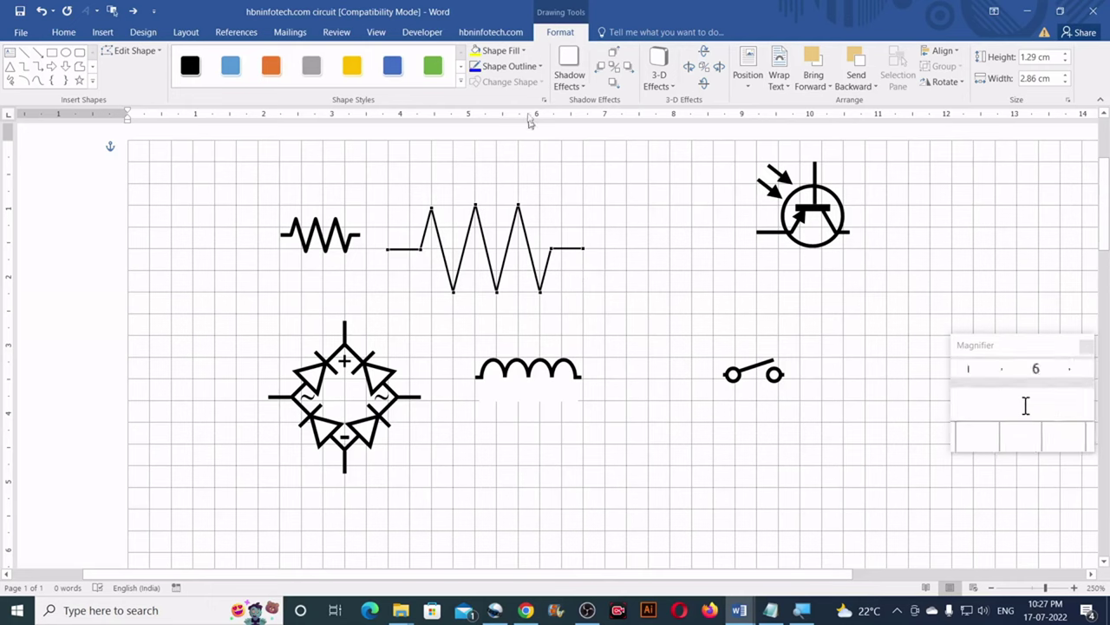
Step: Set the resistor symbol's outline weight to 1½ pt
{"action": "left_click", "coordinate": [530, 69]}
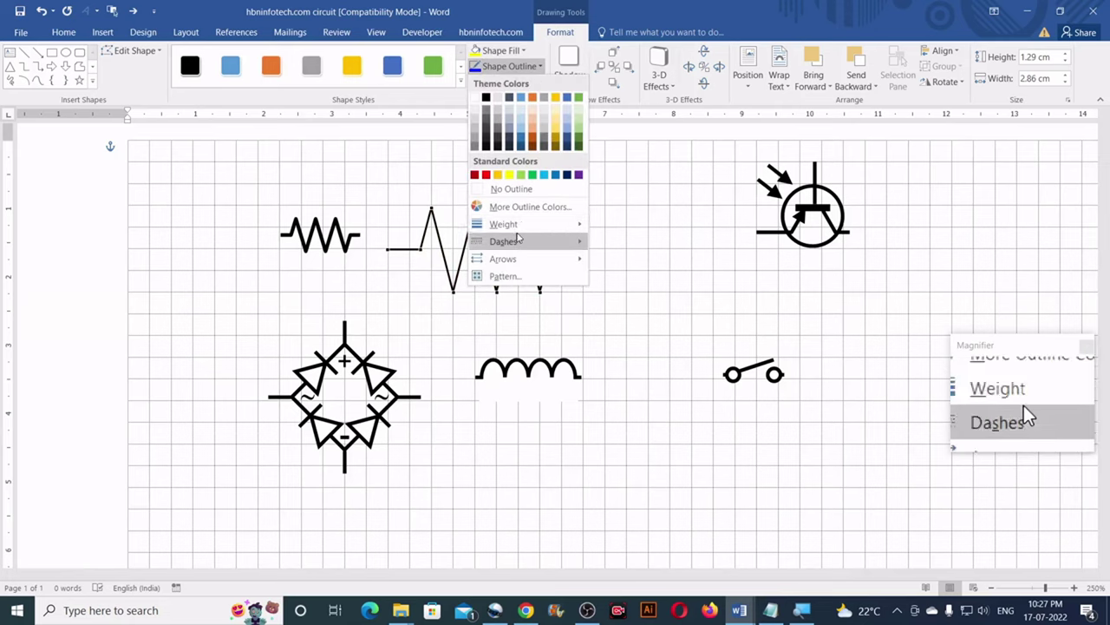
{"action": "mouse_move", "coordinate": [523, 226]}
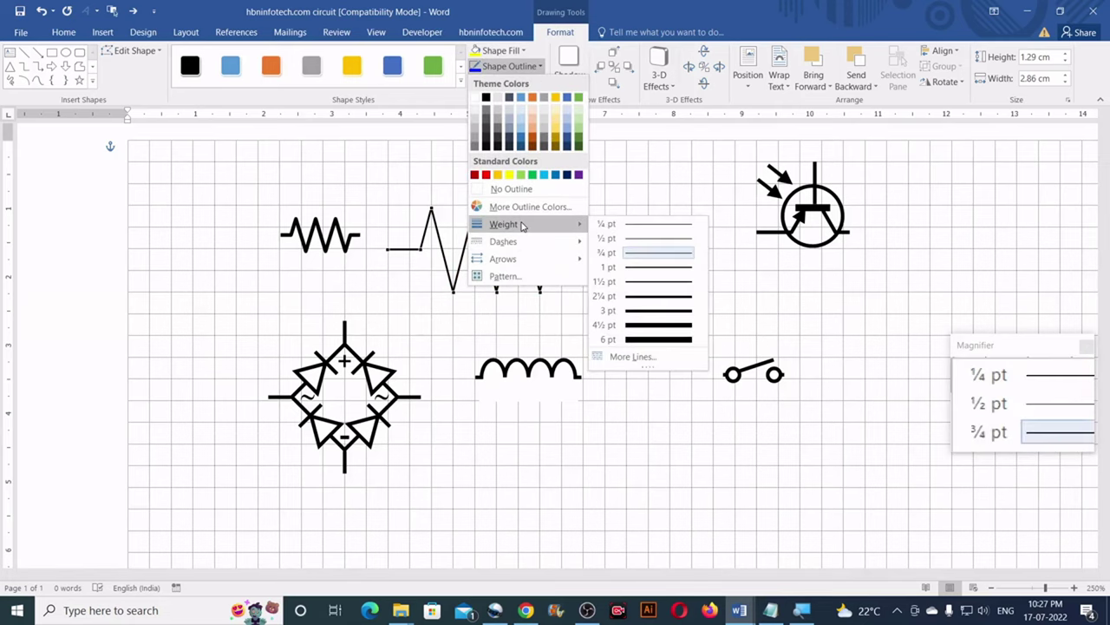
{"action": "left_click", "coordinate": [648, 282]}
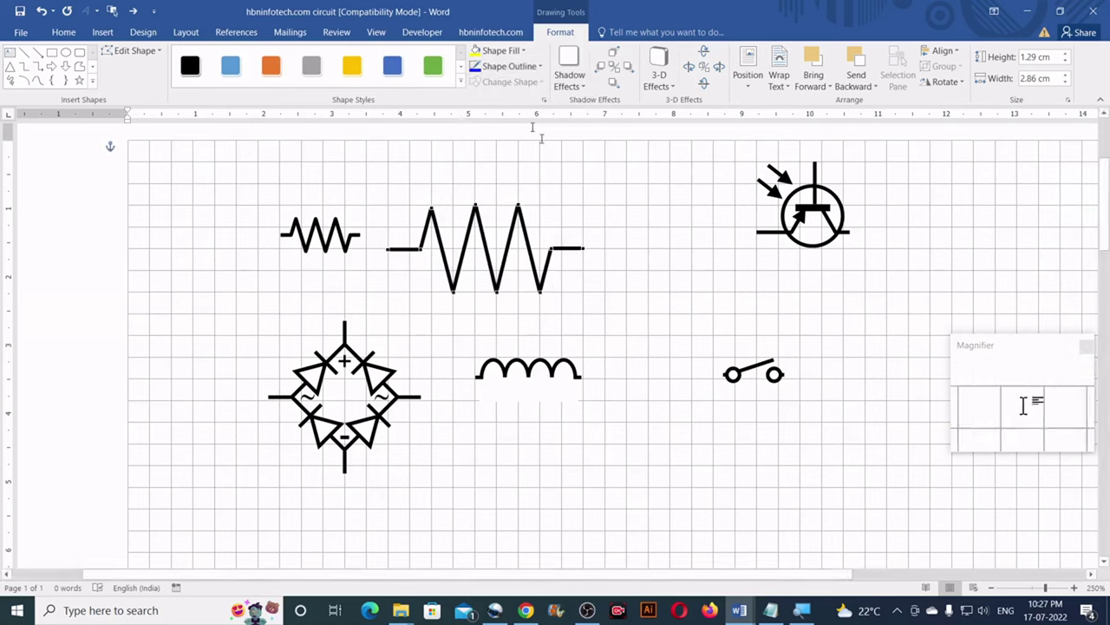
{"action": "left_click", "coordinate": [536, 67]}
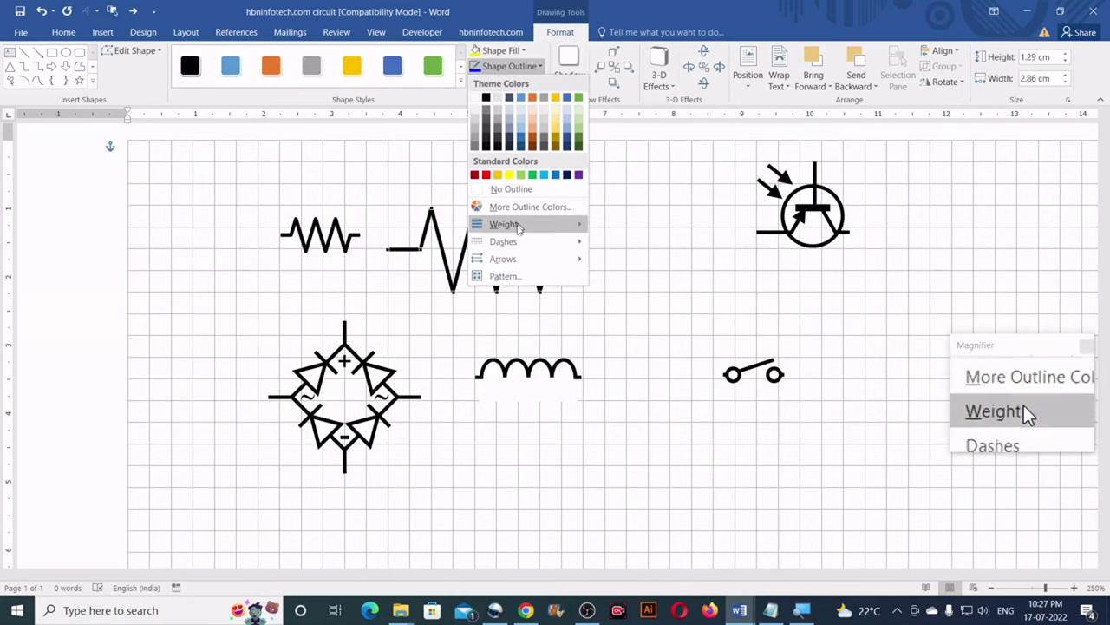
{"action": "mouse_move", "coordinate": [512, 223]}
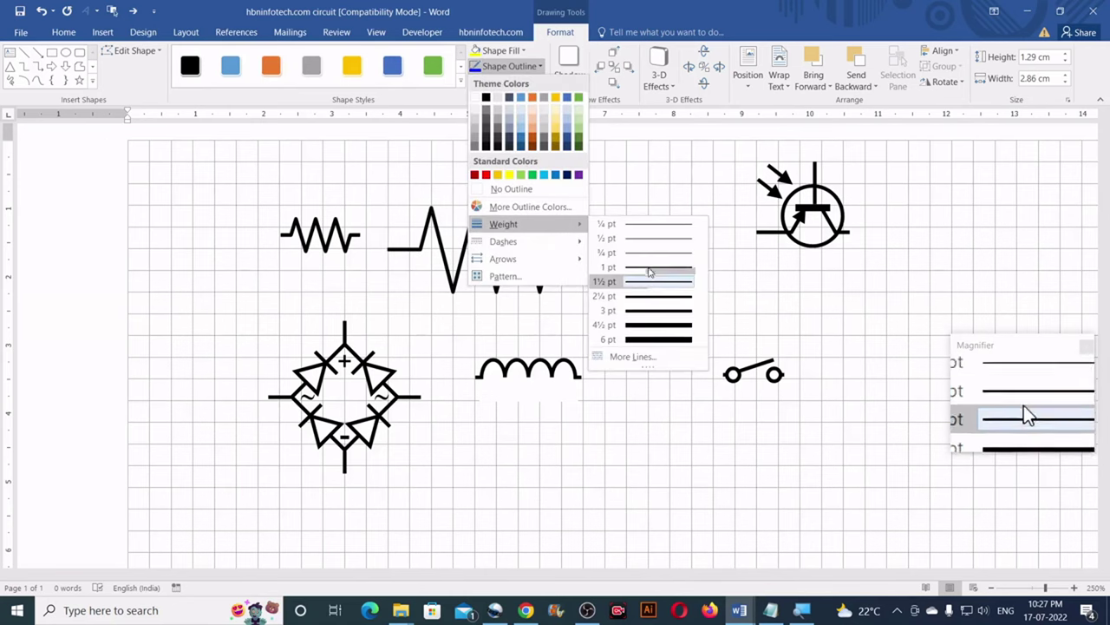
{"action": "left_click", "coordinate": [678, 5]}
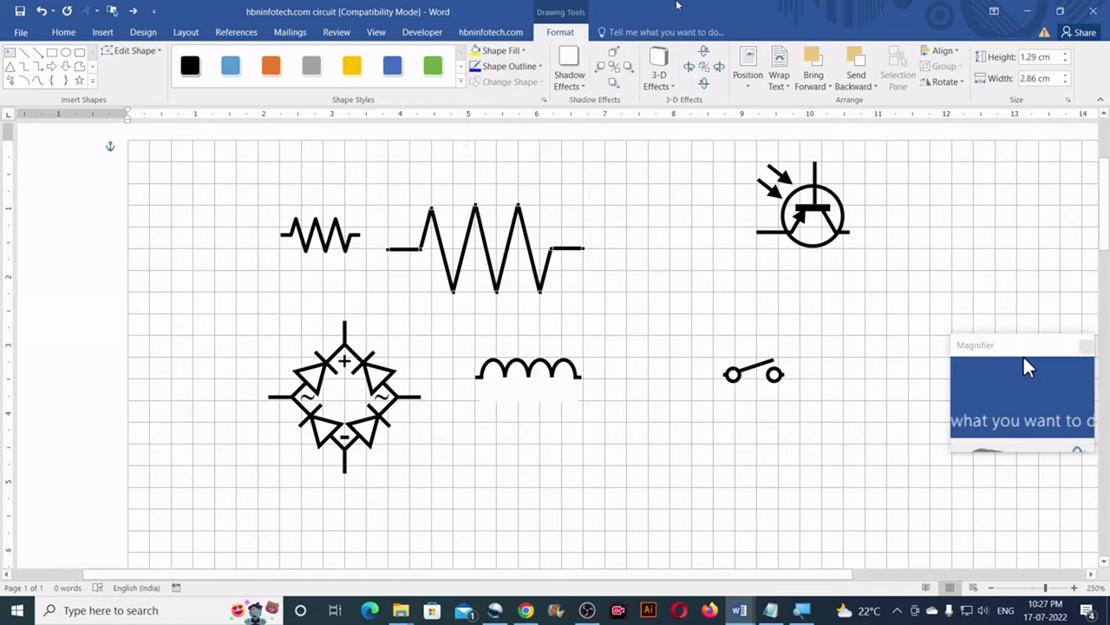
Step: Set the new resistor symbol's height to 0.47 cm and its width to 1.6 cm
{"action": "left_click", "coordinate": [622, 225]}
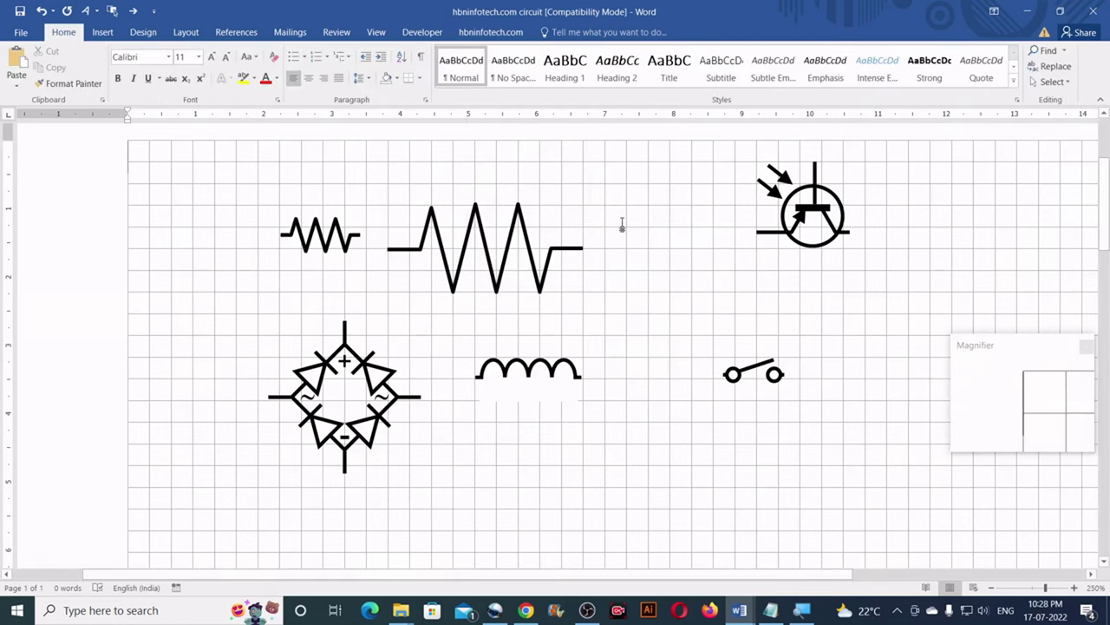
{"action": "left_click", "coordinate": [464, 258]}
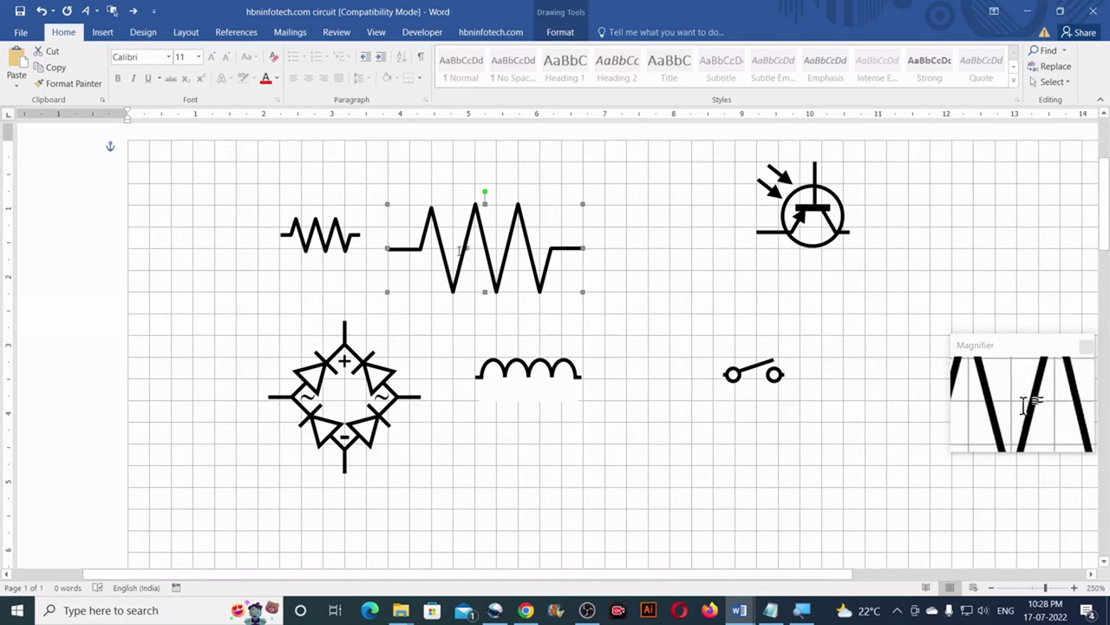
{"action": "left_click", "coordinate": [566, 33]}
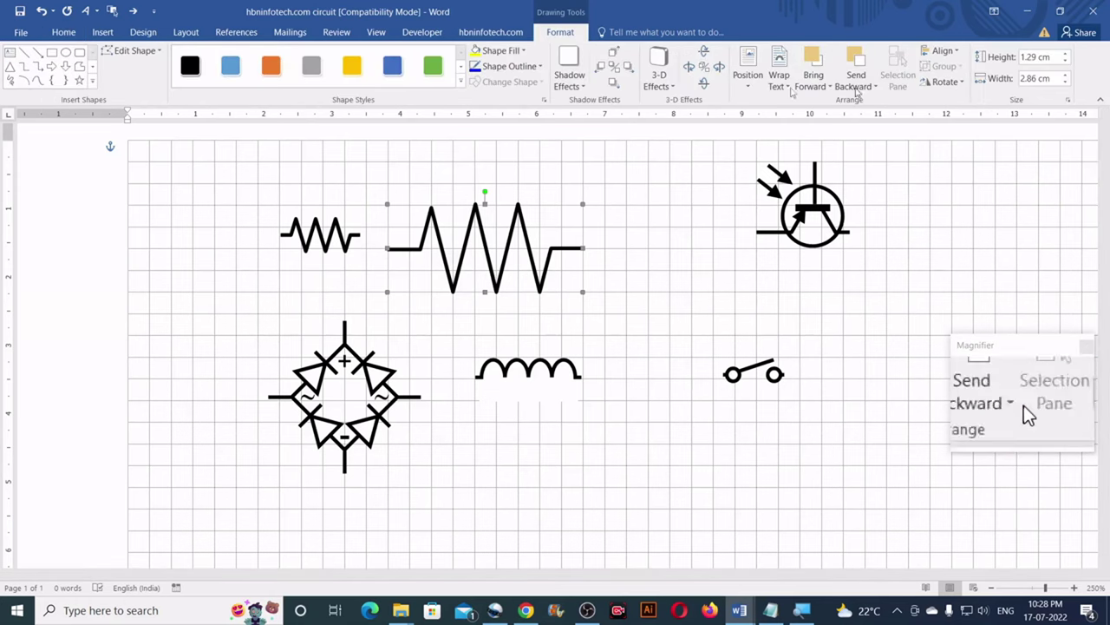
{"action": "left_click", "coordinate": [1047, 58]}
{"action": "key", "text": "BackSpace"}
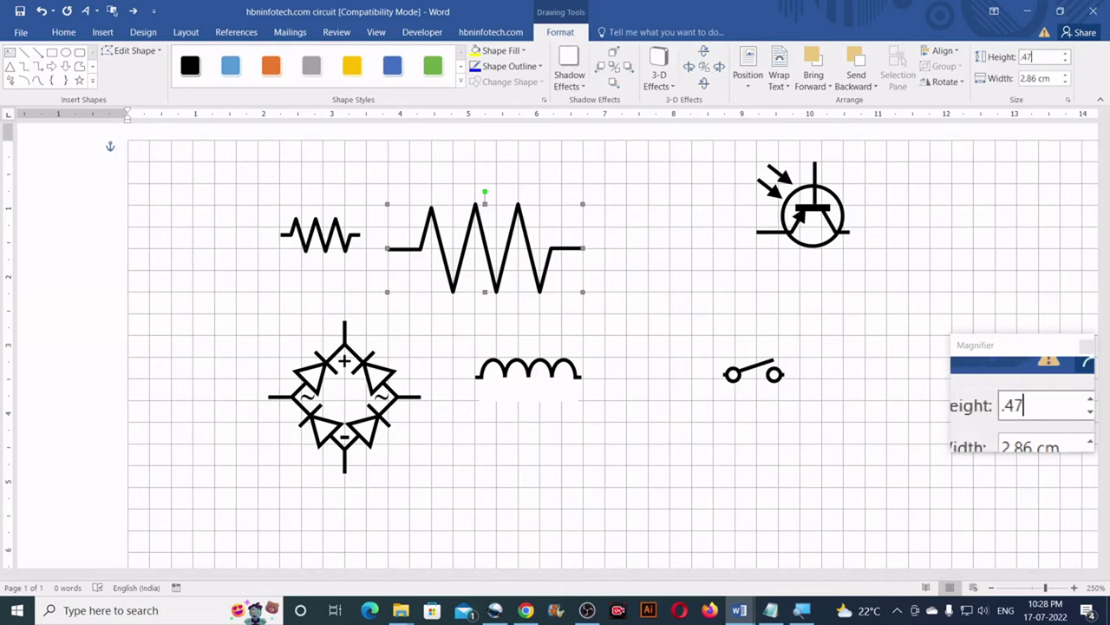
{"action": "type", "text": "0.47"}
{"action": "left_click", "coordinate": [1054, 80]}
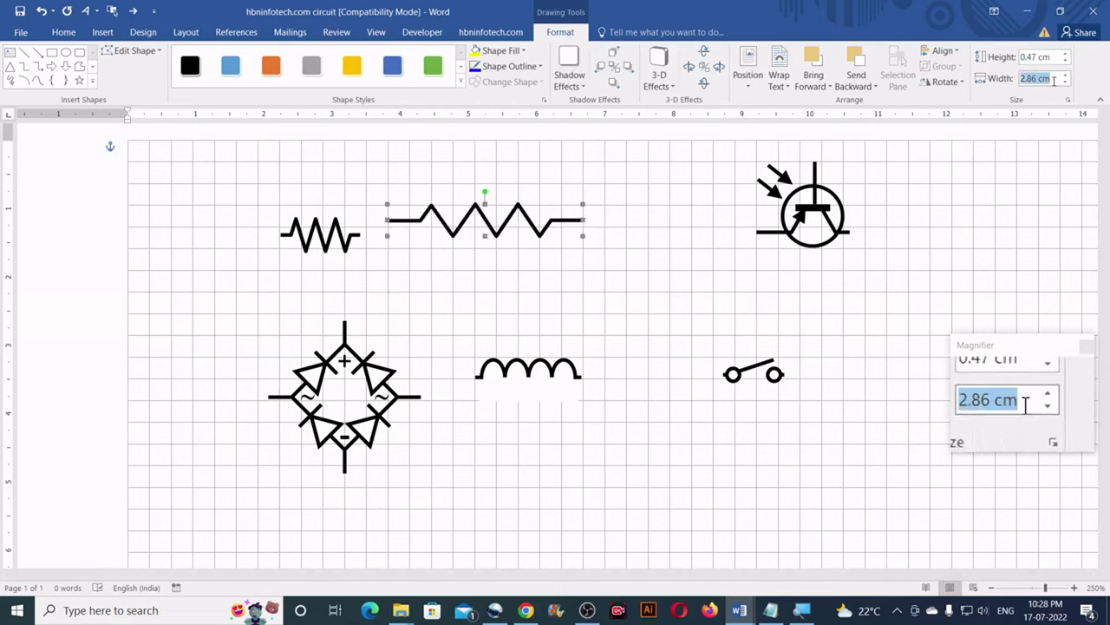
{"action": "type", "text": "1.6"}
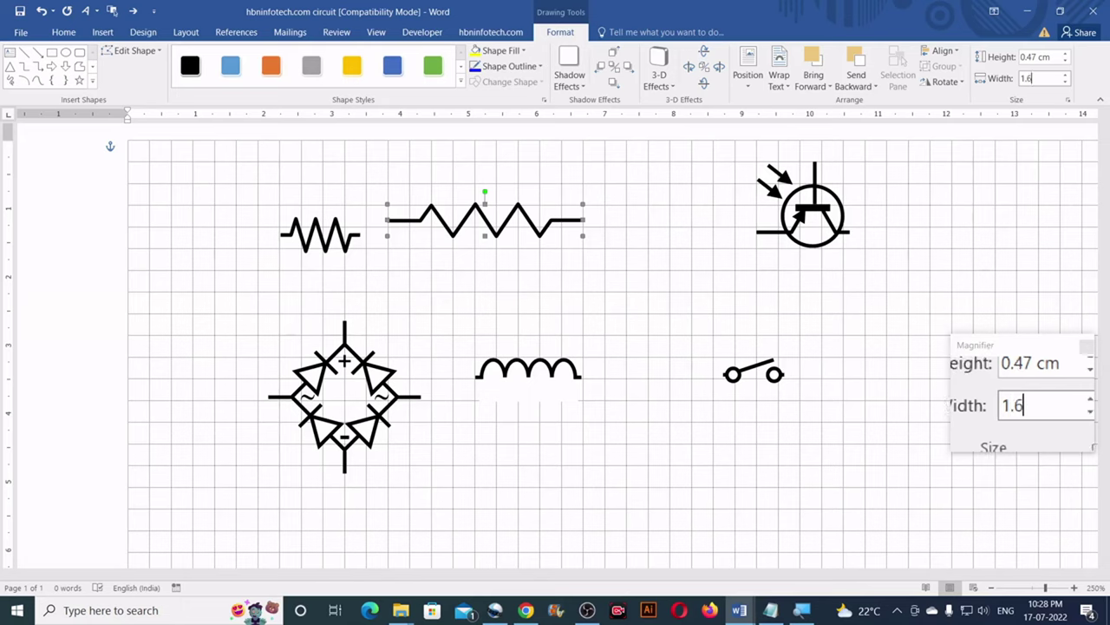
{"action": "key", "text": "Return"}
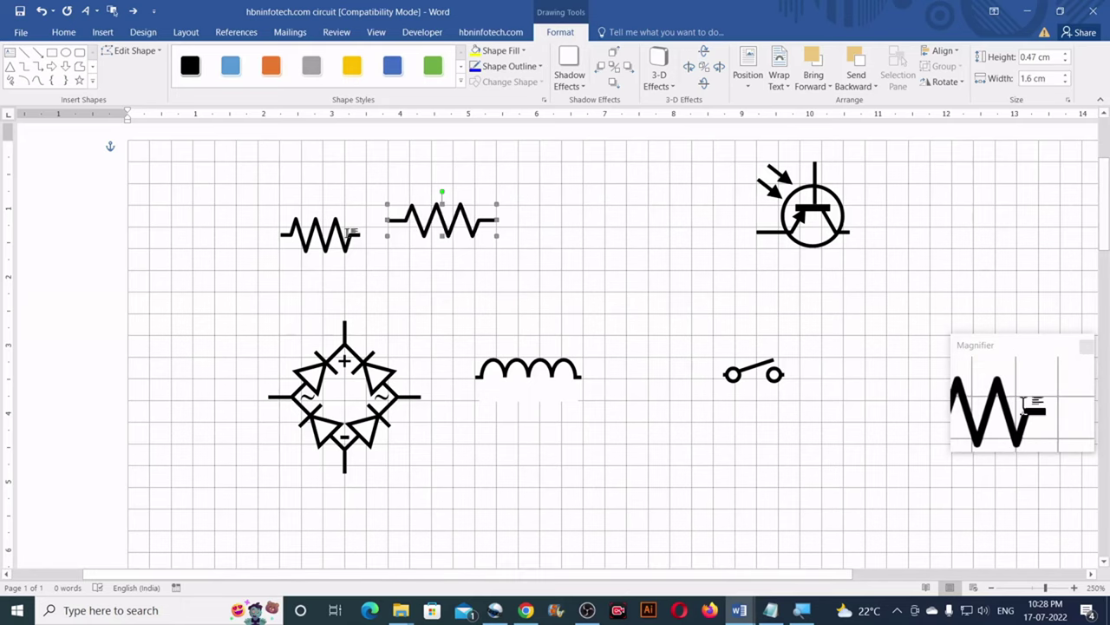
Step: Check the width of the smaller reference resistor and set the new resistor's width to 1.16 cm
{"action": "left_click", "coordinate": [340, 234]}
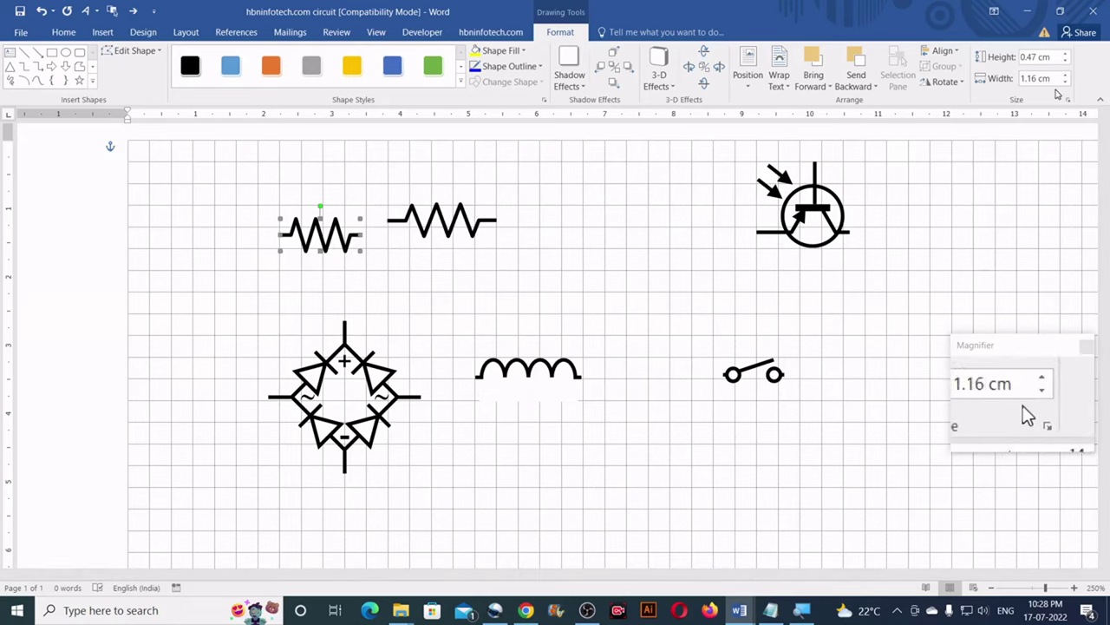
{"action": "left_click", "coordinate": [469, 223]}
{"action": "left_click", "coordinate": [1053, 78]}
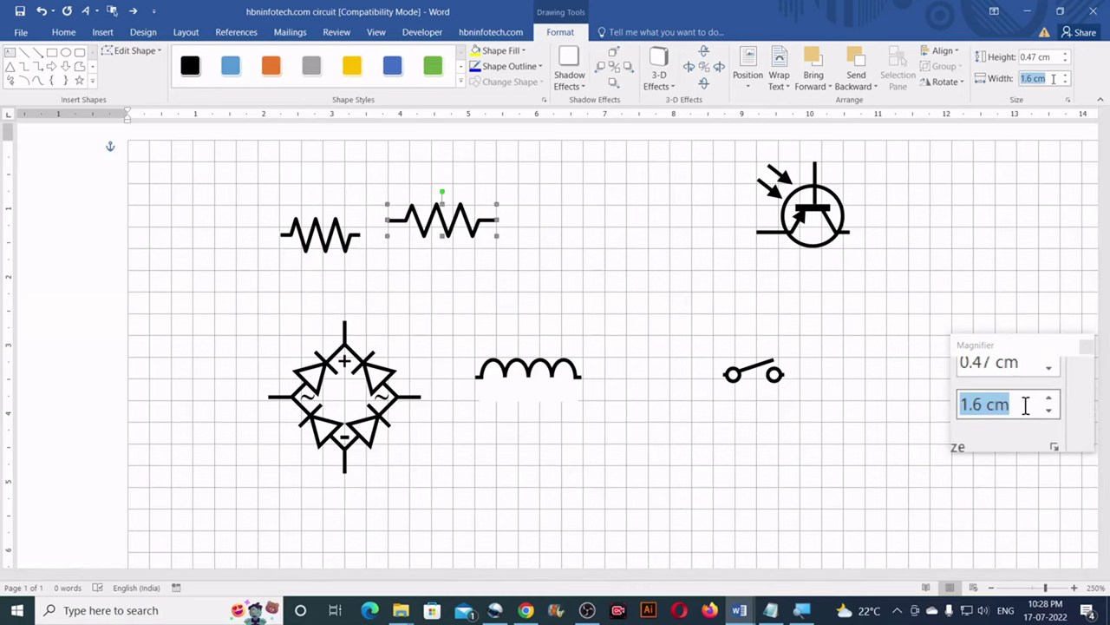
{"action": "type", "text": "1"}
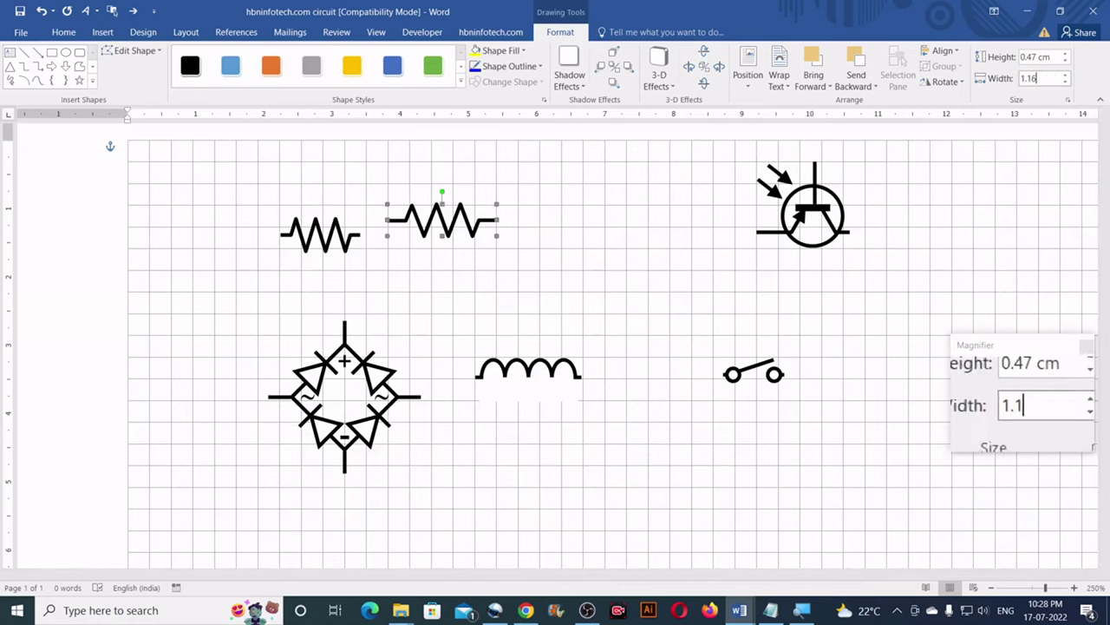
{"action": "key", "text": "Return"}
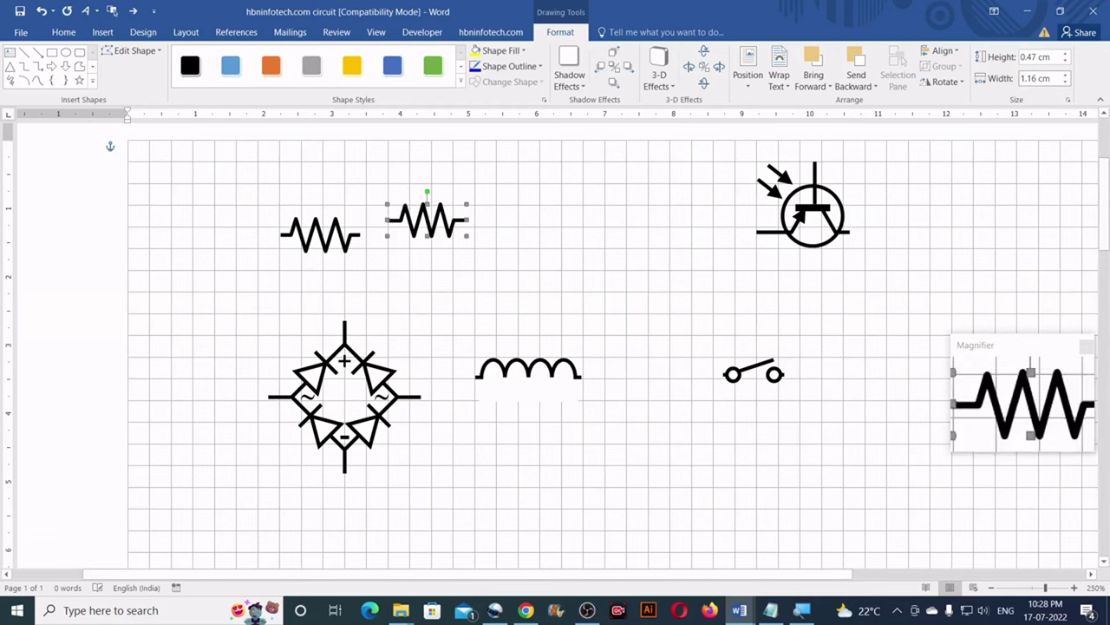
{"action": "left_click", "coordinate": [484, 244]}
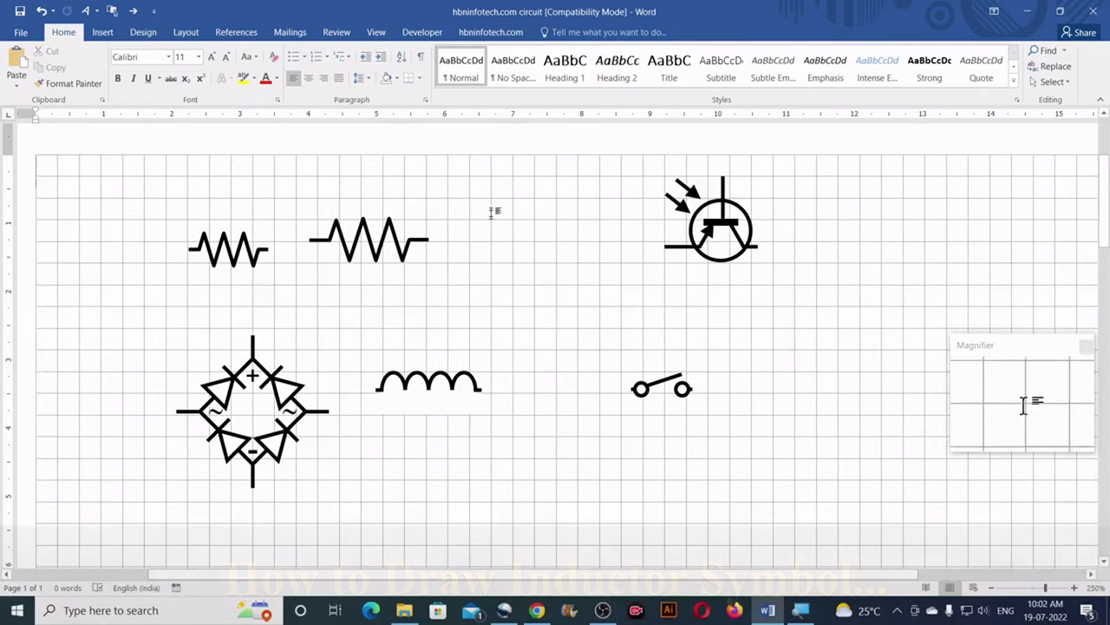
Step: Hide the document's gridlines
{"action": "left_click", "coordinate": [376, 34]}
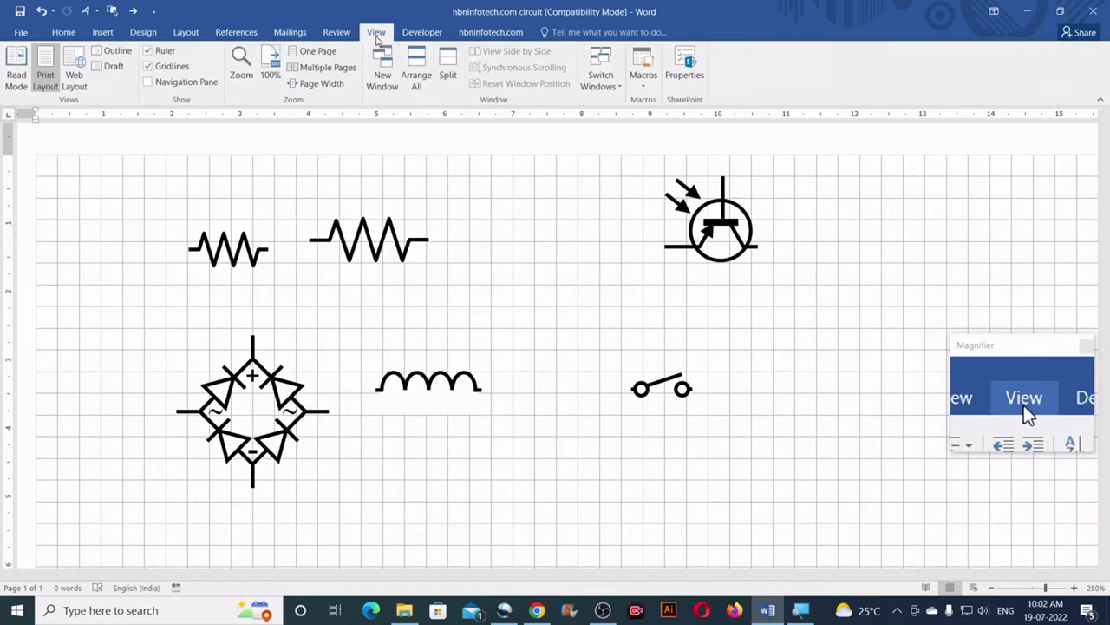
{"action": "left_click", "coordinate": [157, 68]}
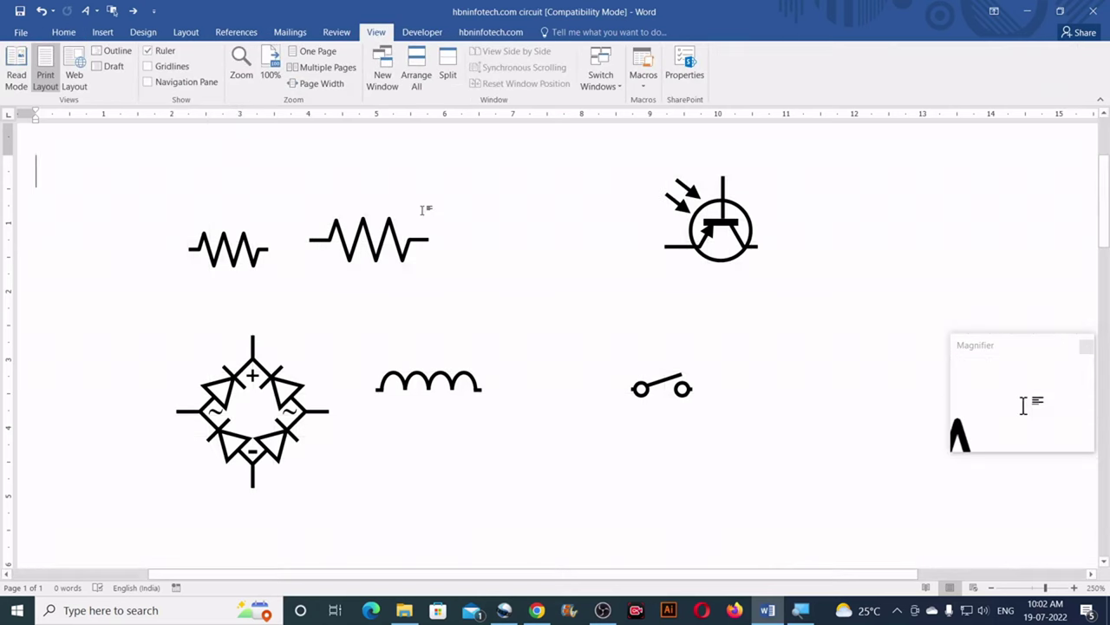
Step: Draw an oval about 0.39 cm wide and 0.8 cm high below the inductor symbol and duplicate it into a row of four touching ovals
{"action": "scroll", "coordinate": [425, 210], "scroll_direction": "down", "scroll_amount": 3}
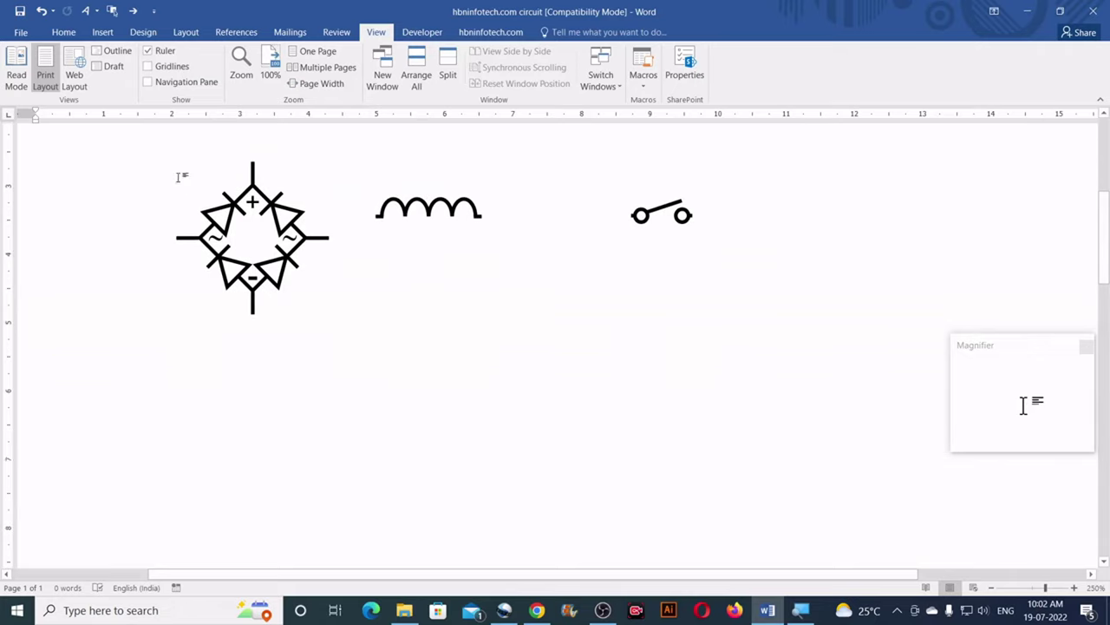
{"action": "left_click", "coordinate": [110, 36]}
{"action": "left_click", "coordinate": [209, 68]}
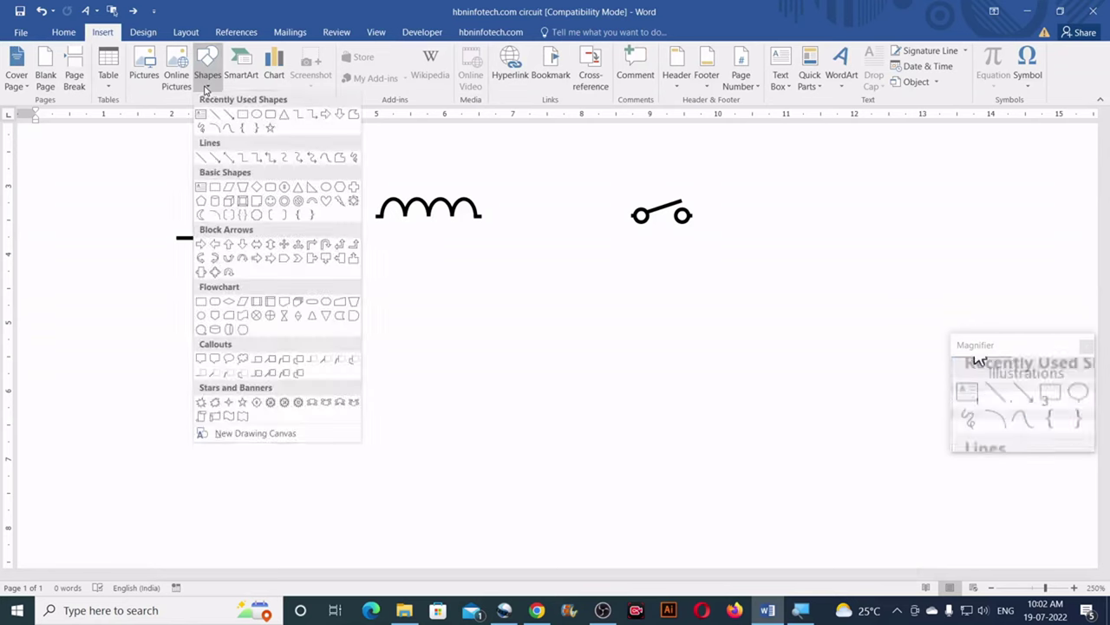
{"action": "left_click", "coordinate": [245, 117]}
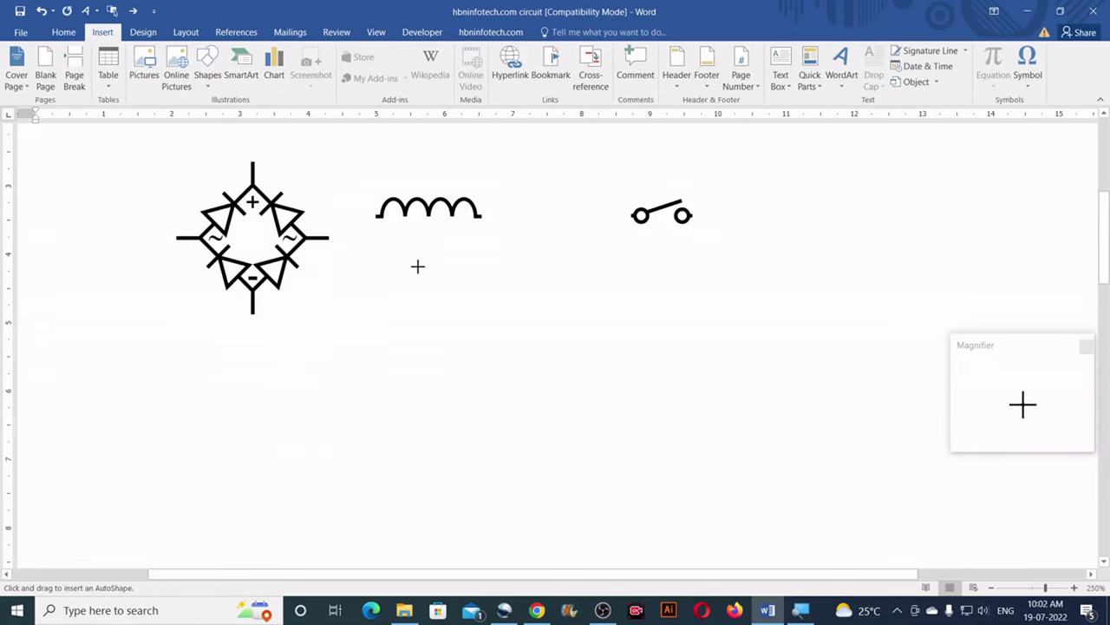
{"action": "mouse_move", "coordinate": [412, 312]}
{"action": "left_mouse_down"}
{"action": "mouse_move", "coordinate": [438, 368]}
{"action": "mouse_move", "coordinate": [538, 352]}
{"action": "left_mouse_up"}
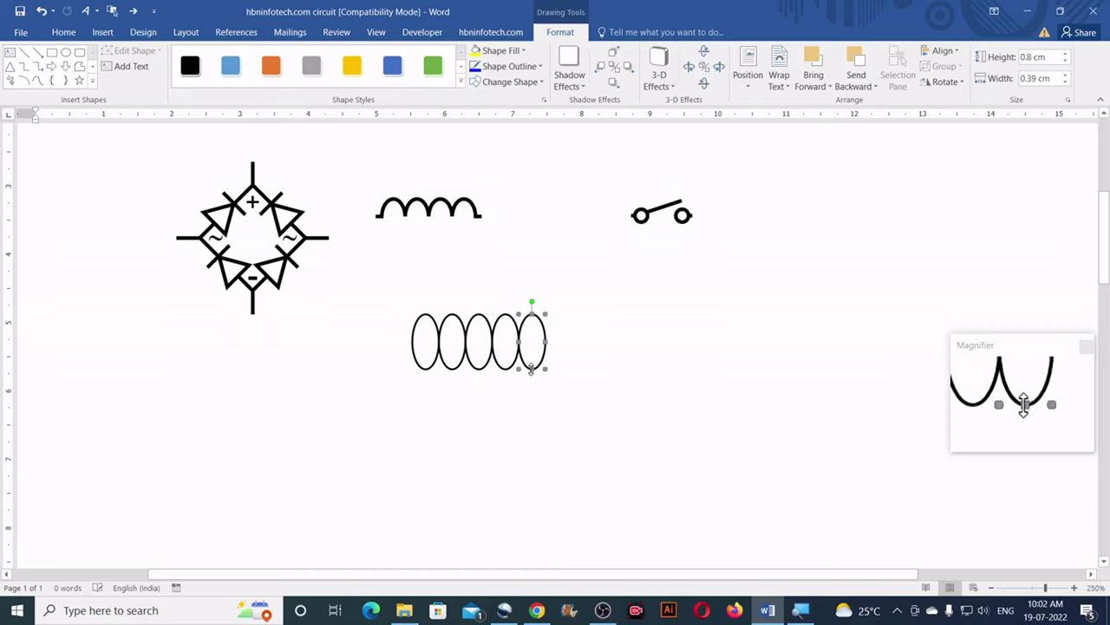
{"action": "key", "text": "ctrl+z"}
{"action": "scroll", "coordinate": [521, 362], "scroll_direction": "down", "scroll_amount": 3}
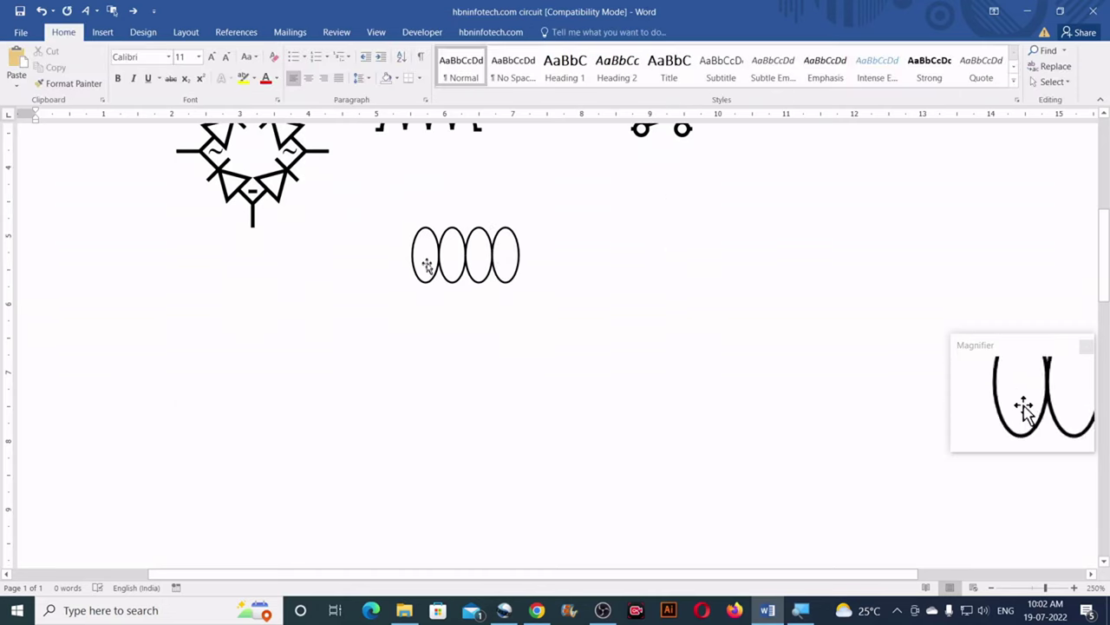
Step: Select all four ovals and align them with each other in a straight row
{"action": "scroll", "coordinate": [451, 258], "scroll_direction": "up", "scroll_amount": 2}
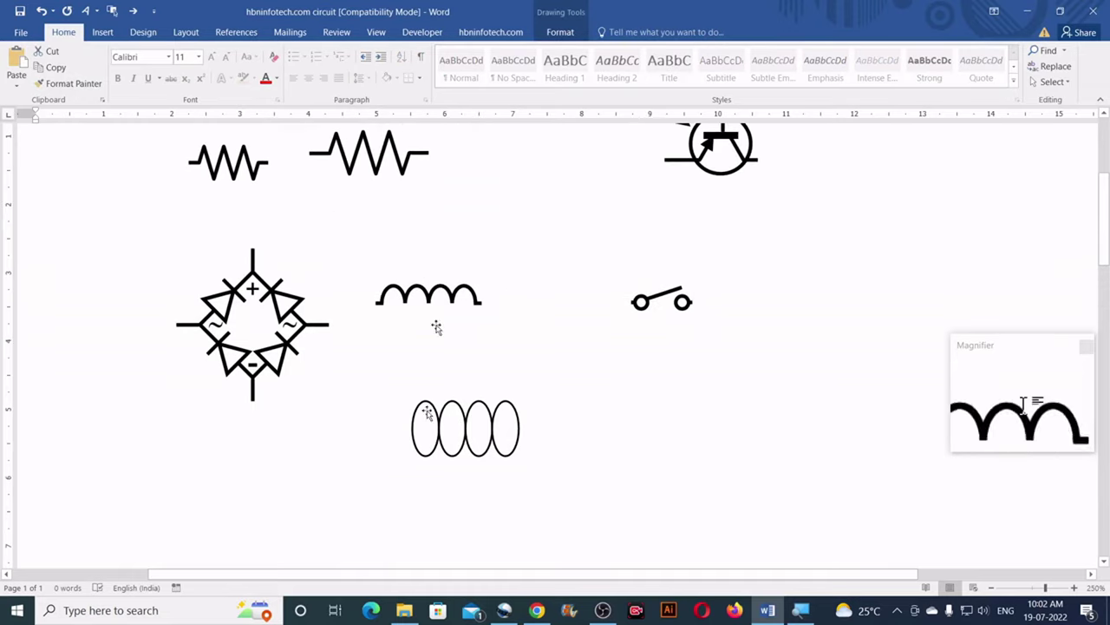
{"action": "left_click", "coordinate": [464, 406]}
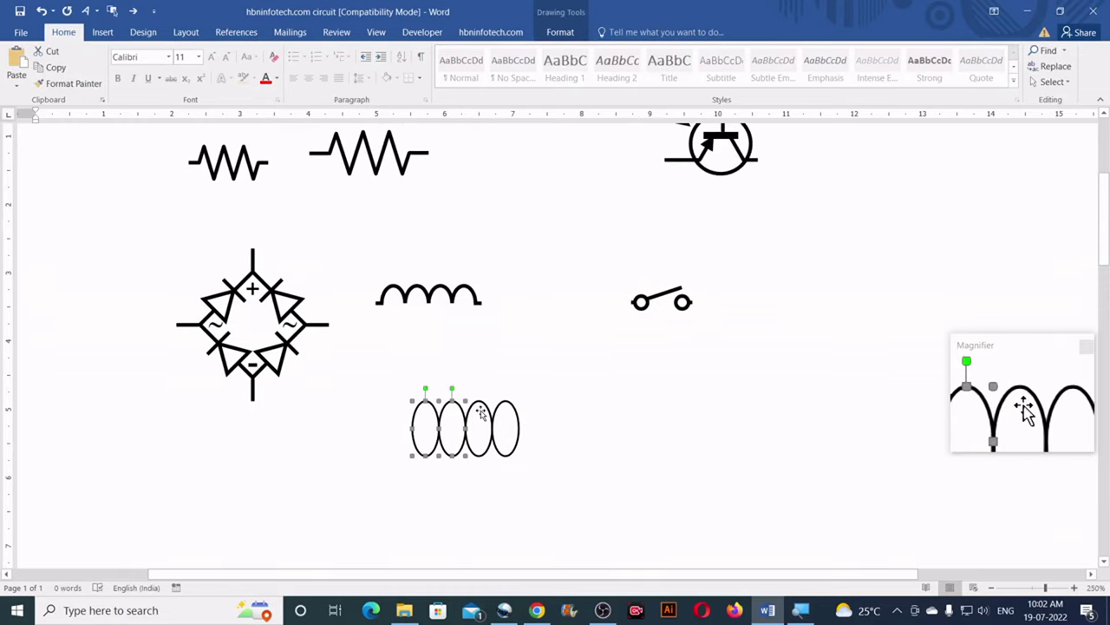
{"action": "left_click", "coordinate": [560, 32]}
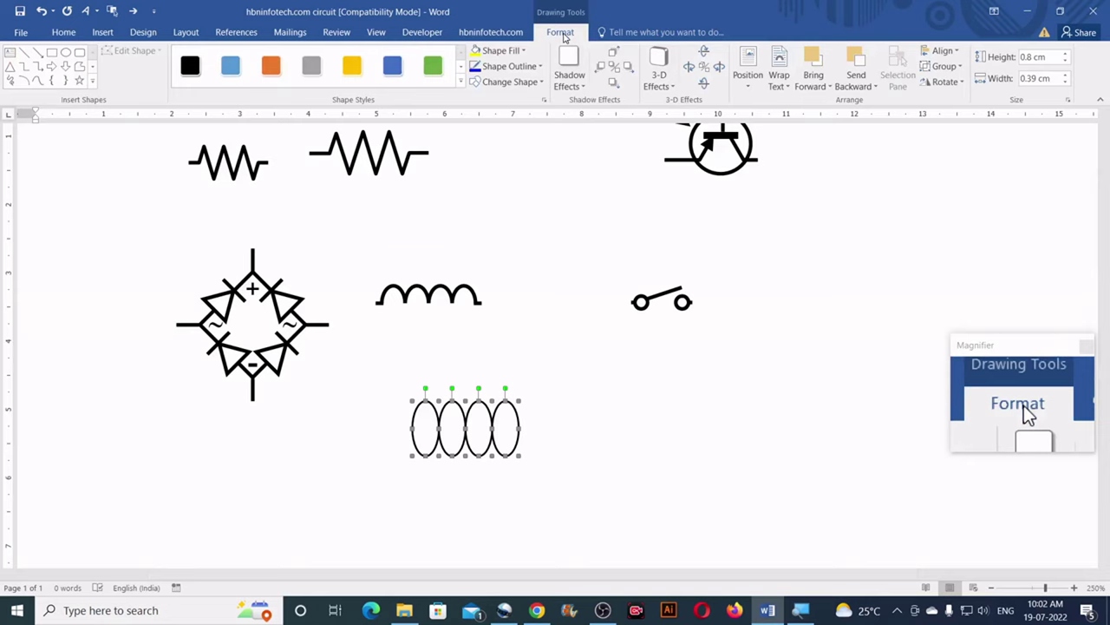
{"action": "left_click", "coordinate": [941, 50]}
{"action": "left_click", "coordinate": [961, 121]}
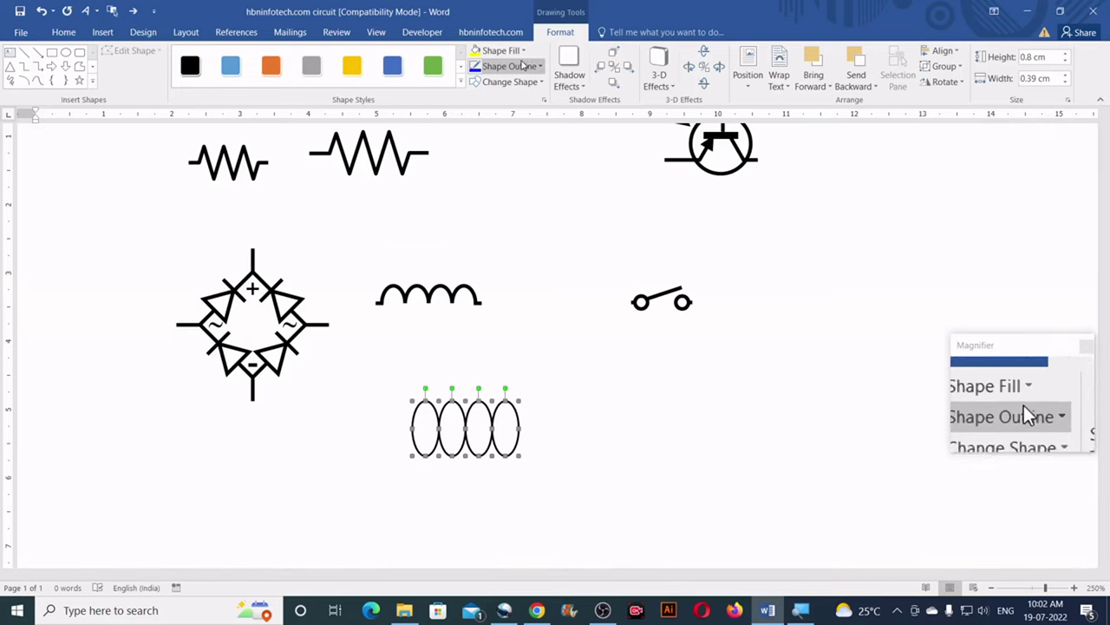
Step: Set the outline weight of the four selected ovals to 1½ pt
{"action": "left_click", "coordinate": [523, 68]}
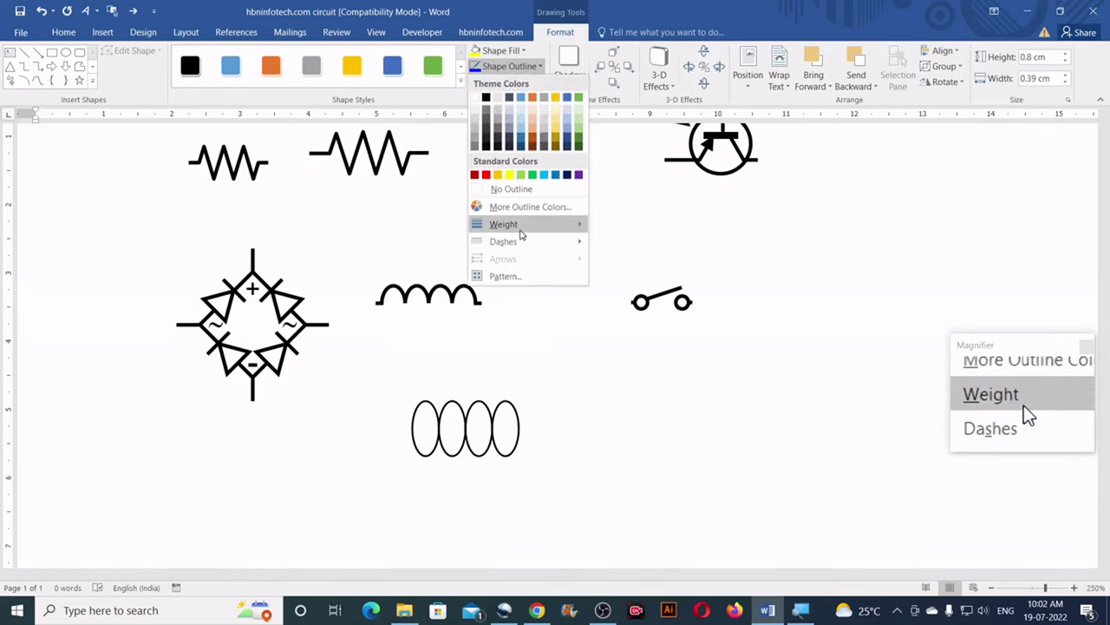
{"action": "mouse_move", "coordinate": [521, 234]}
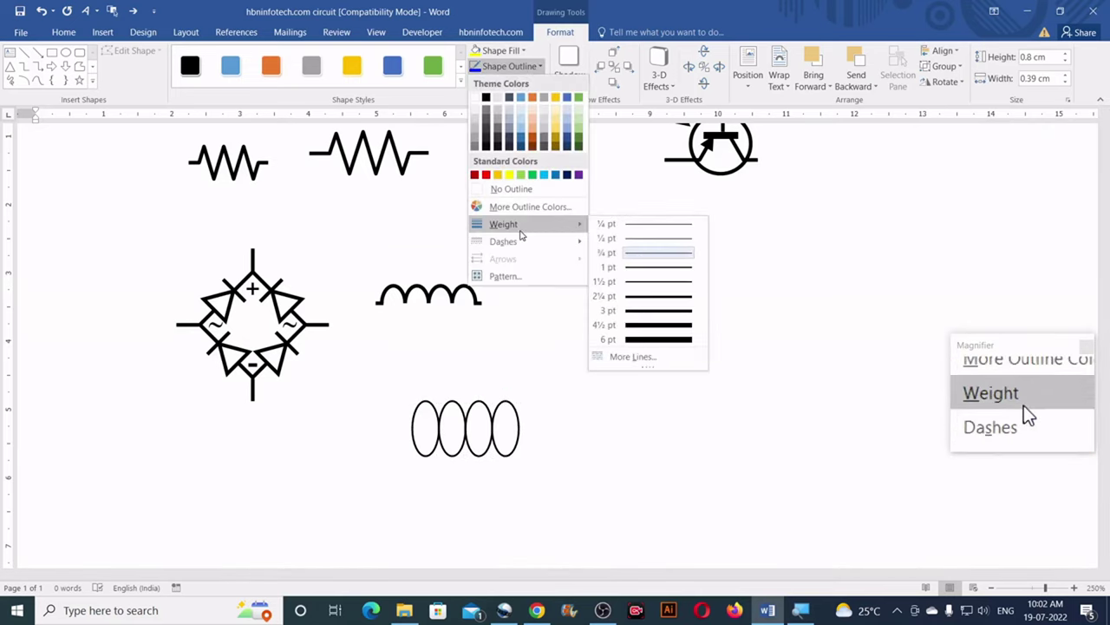
{"action": "left_click", "coordinate": [623, 281]}
{"action": "key", "text": "Tab"}
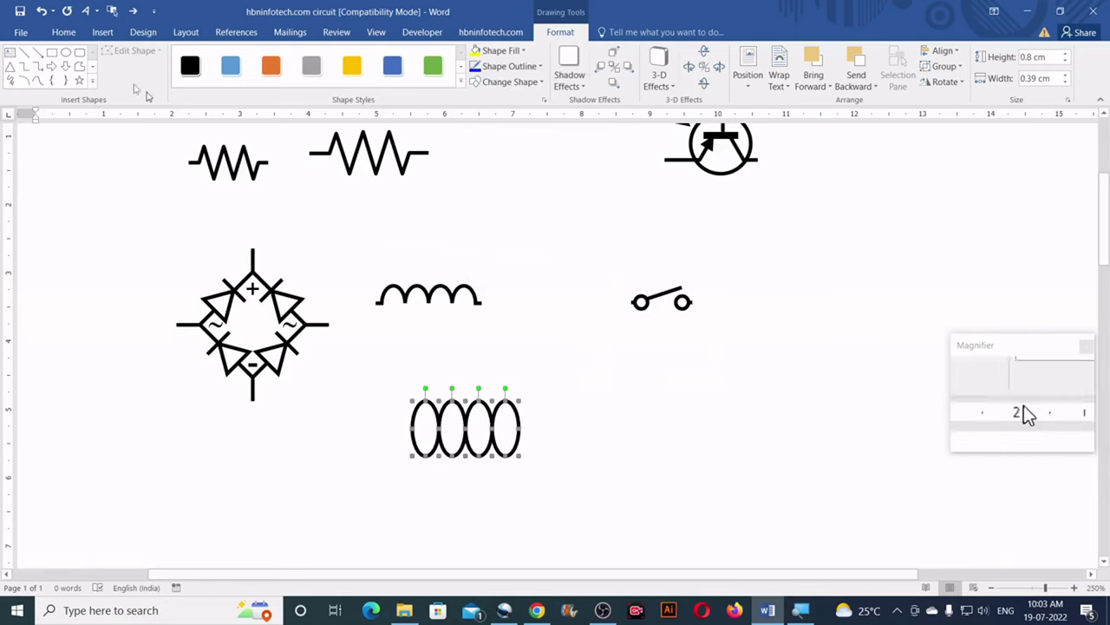
Step: Draw a horizontal line about 2.11 cm long through the middle of the ovals and set its weight to 1½ pt
{"action": "left_click", "coordinate": [23, 52]}
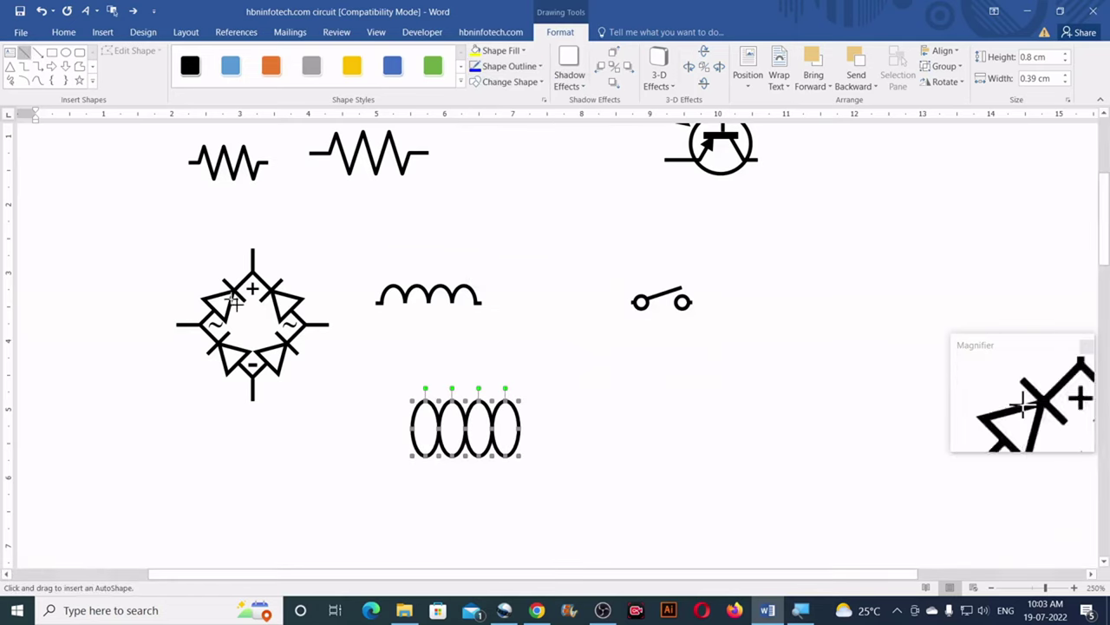
{"action": "left_click_drag", "start_coordinate": [390, 426], "coordinate": [535, 426]}
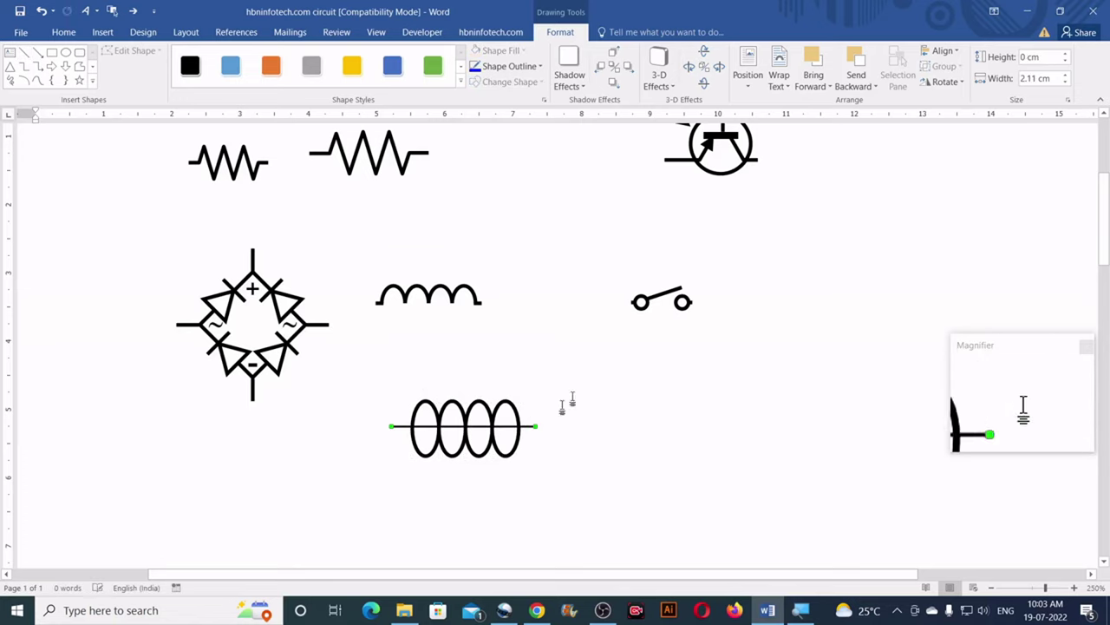
{"action": "left_click", "coordinate": [534, 67]}
{"action": "mouse_move", "coordinate": [529, 224]}
{"action": "left_click", "coordinate": [641, 282]}
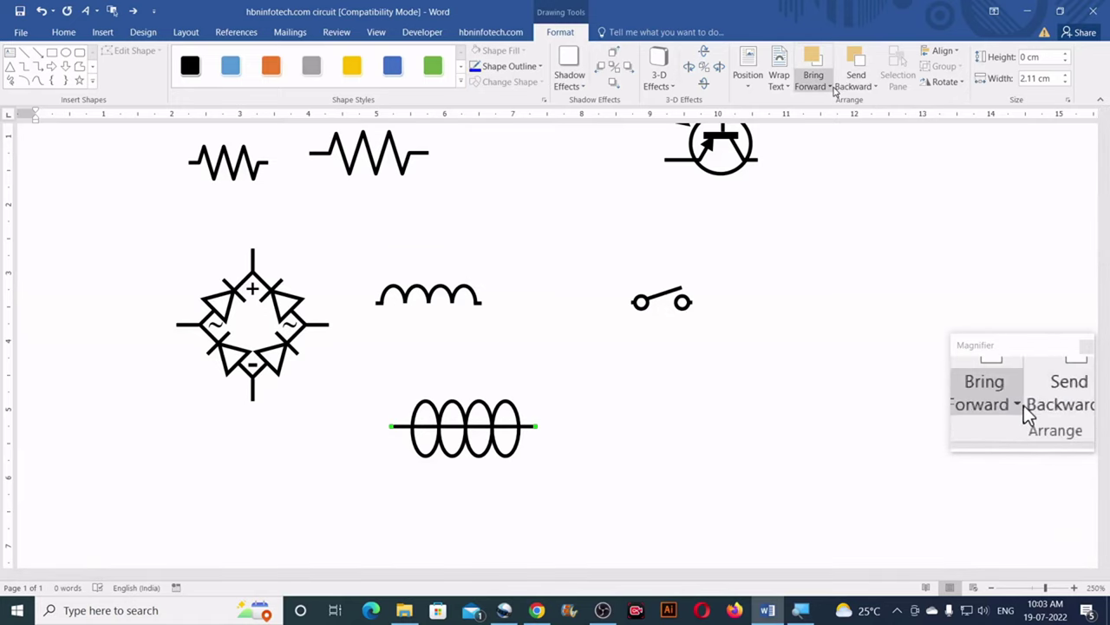
Step: Send the horizontal line to the back, behind the ovals, and nudge it slightly upward
{"action": "left_click", "coordinate": [877, 88]}
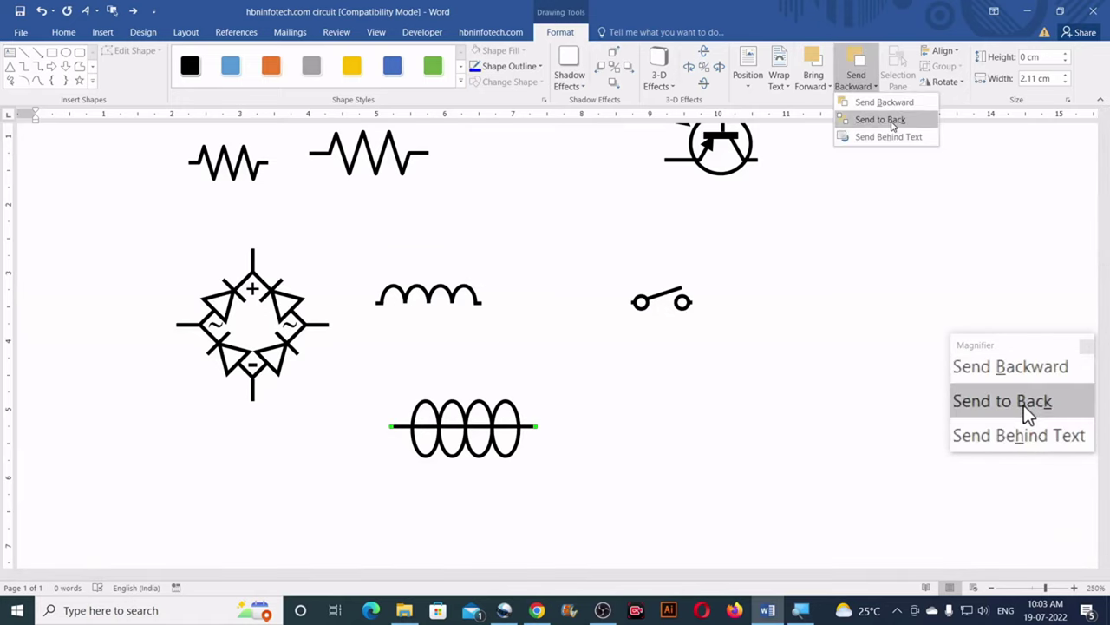
{"action": "left_click", "coordinate": [889, 120]}
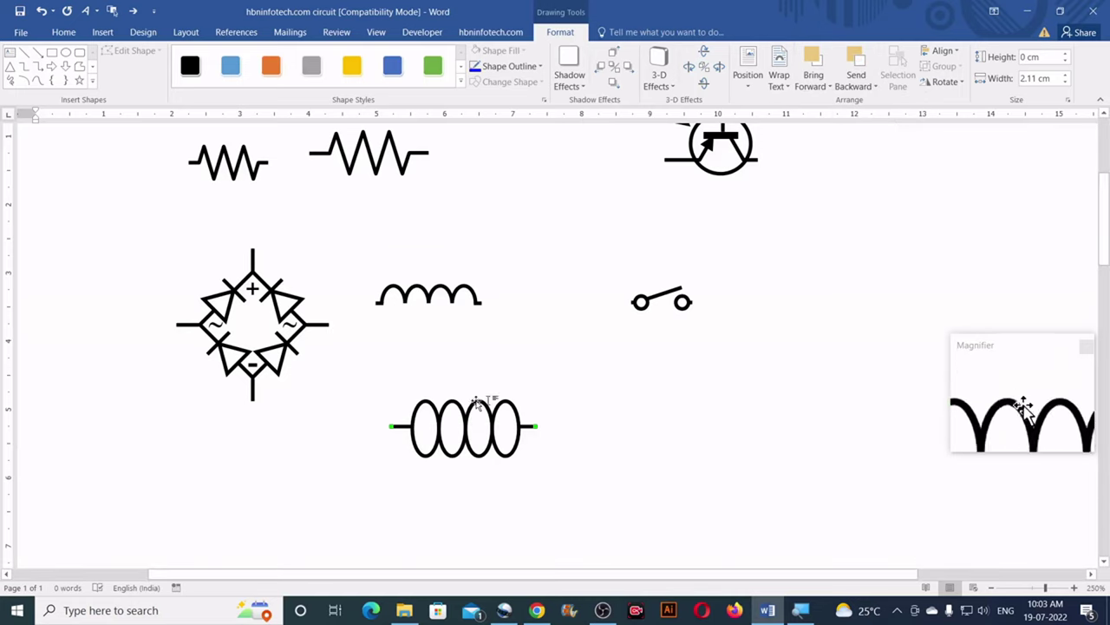
{"action": "scroll", "coordinate": [469, 434], "scroll_direction": "down", "scroll_amount": 2}
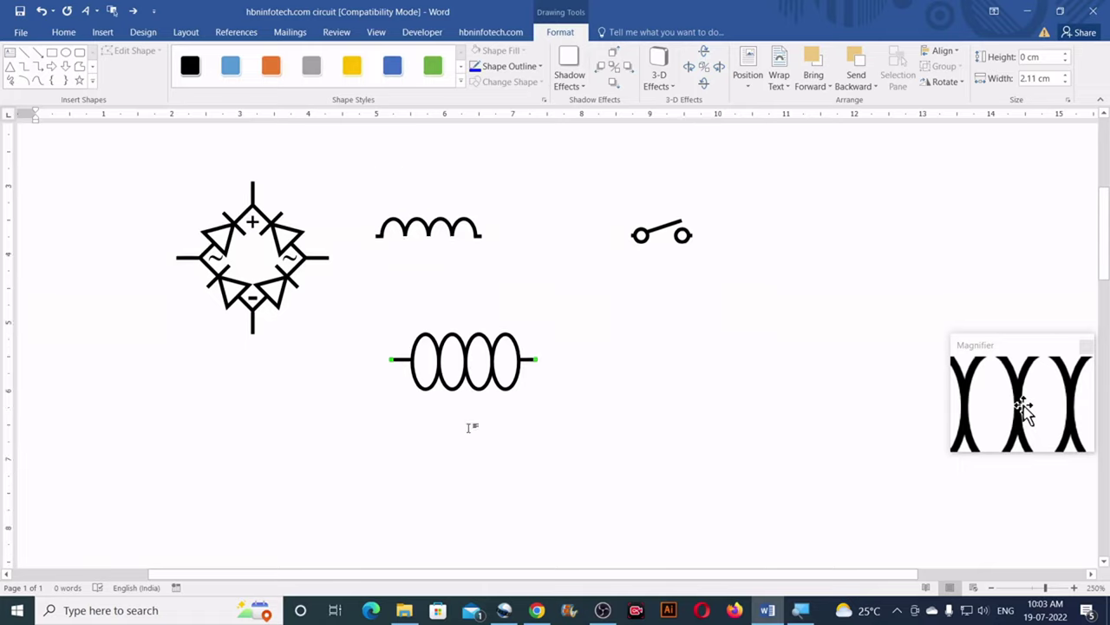
{"action": "scroll", "coordinate": [488, 399], "scroll_direction": "up", "scroll_amount": 2}
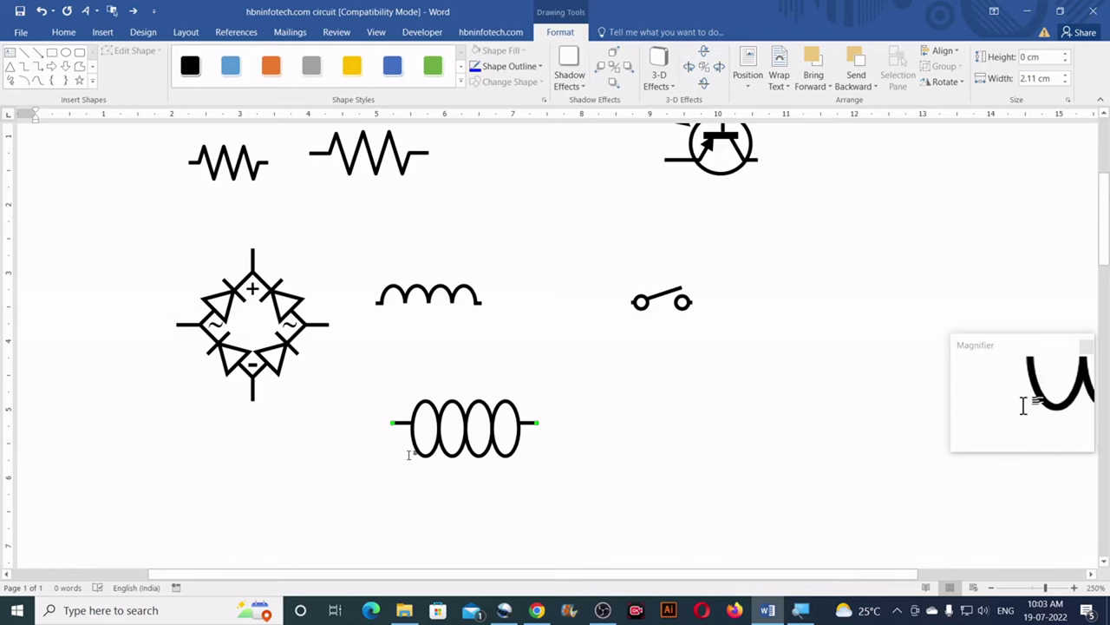
Step: Draw a rectangle about 1.73 cm wide and 0.7 cm high over the lower halves of the ovals, just below the line
{"action": "left_click", "coordinate": [52, 54]}
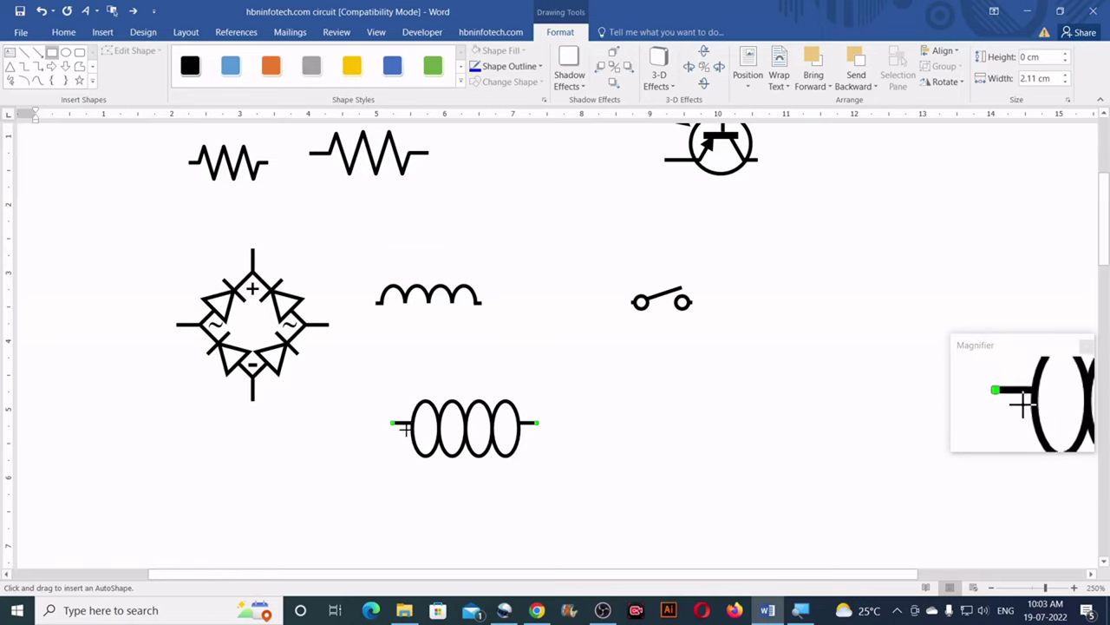
{"action": "left_click_drag", "start_coordinate": [405, 425], "coordinate": [523, 472]}
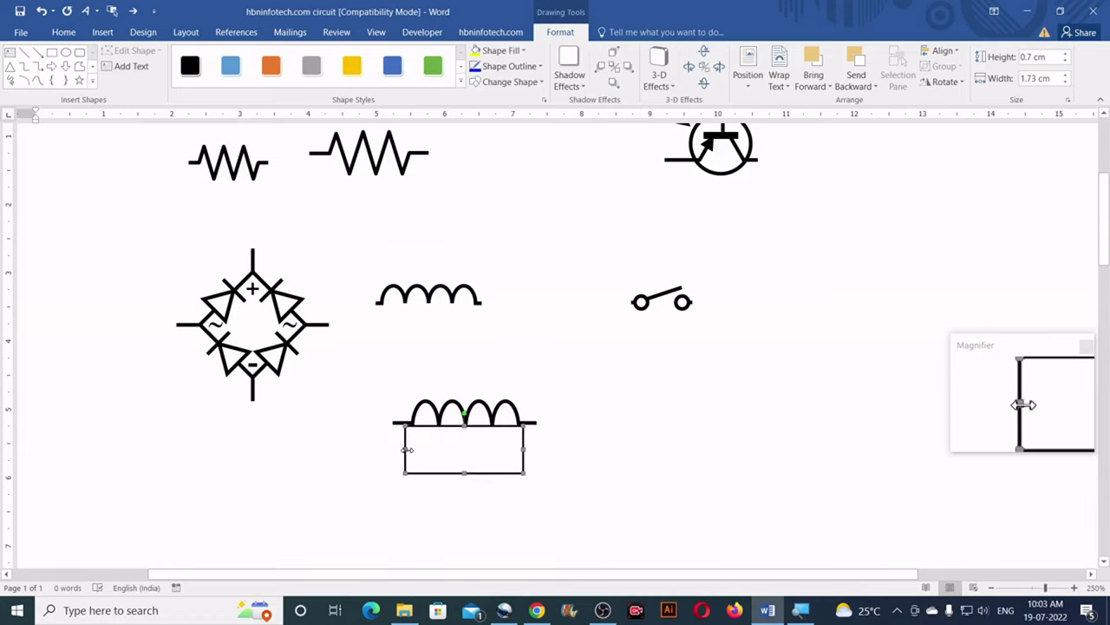
Step: Shrink the masking rectangle to about 1.68 cm wide and 0.53 cm high and remove its outline
{"action": "left_click_drag", "start_coordinate": [407, 450], "coordinate": [409, 449]}
{"action": "left_click", "coordinate": [471, 453]}
{"action": "left_click_drag", "start_coordinate": [466, 472], "coordinate": [467, 461]}
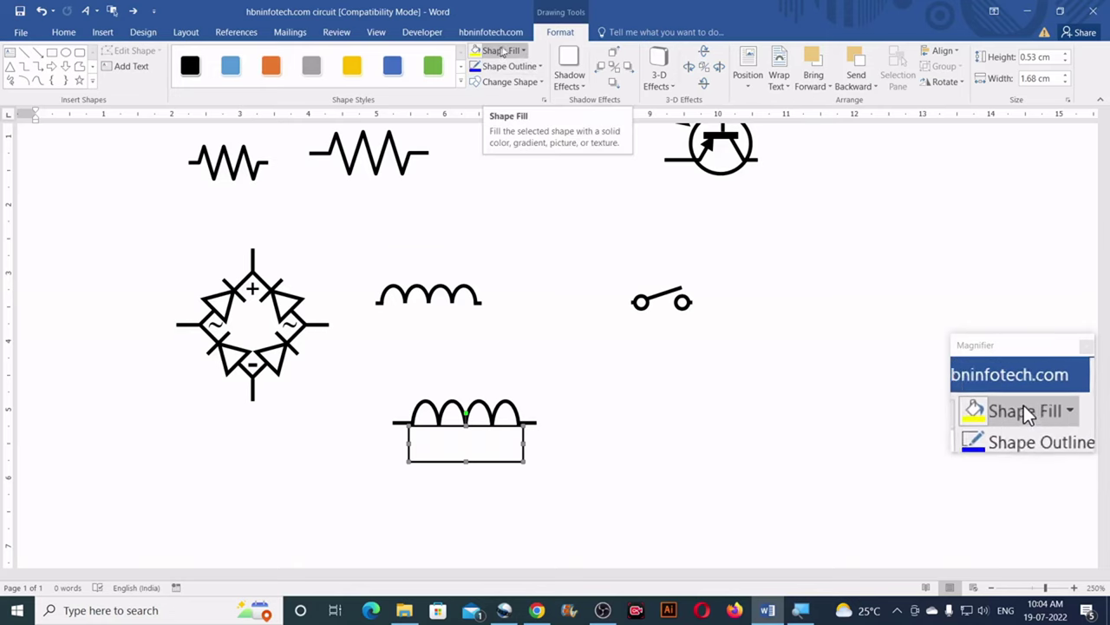
{"action": "left_click", "coordinate": [526, 70]}
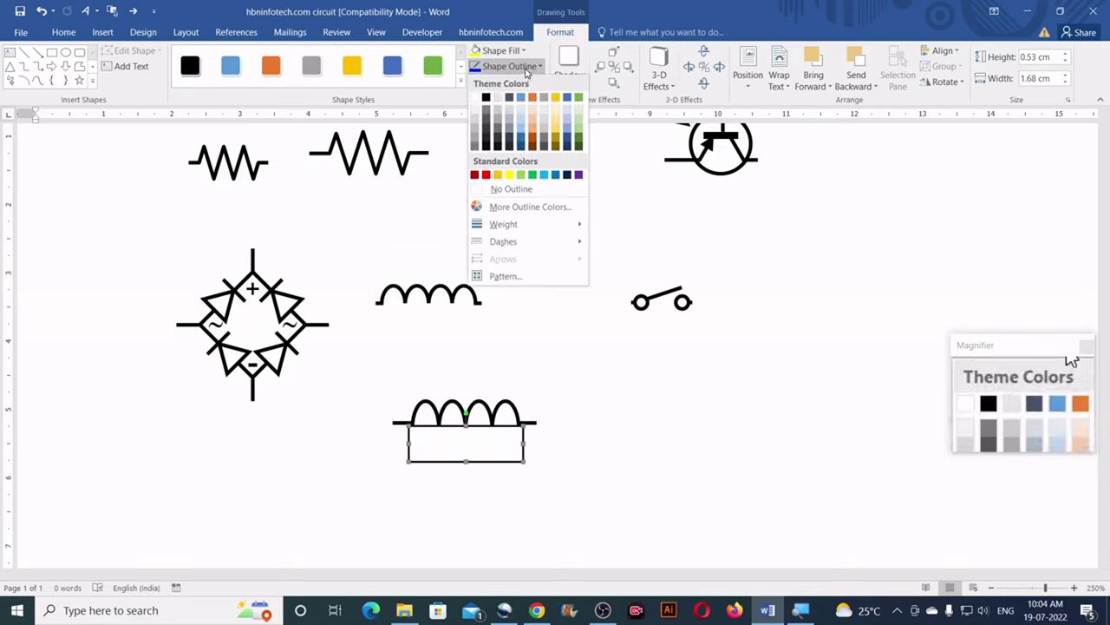
{"action": "left_click", "coordinate": [506, 189]}
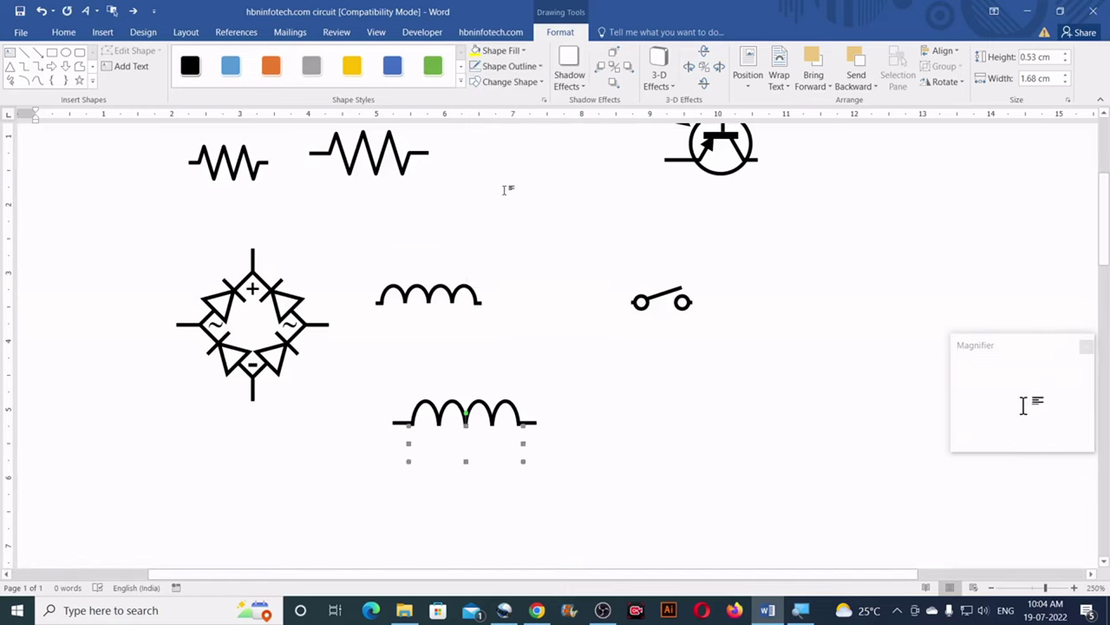
{"action": "left_click", "coordinate": [595, 459]}
Step: Nudge the masking rectangle slightly upward so it trims the oval ends level with the inductor's line
{"action": "scroll", "coordinate": [592, 446], "scroll_direction": "down", "scroll_amount": 2}
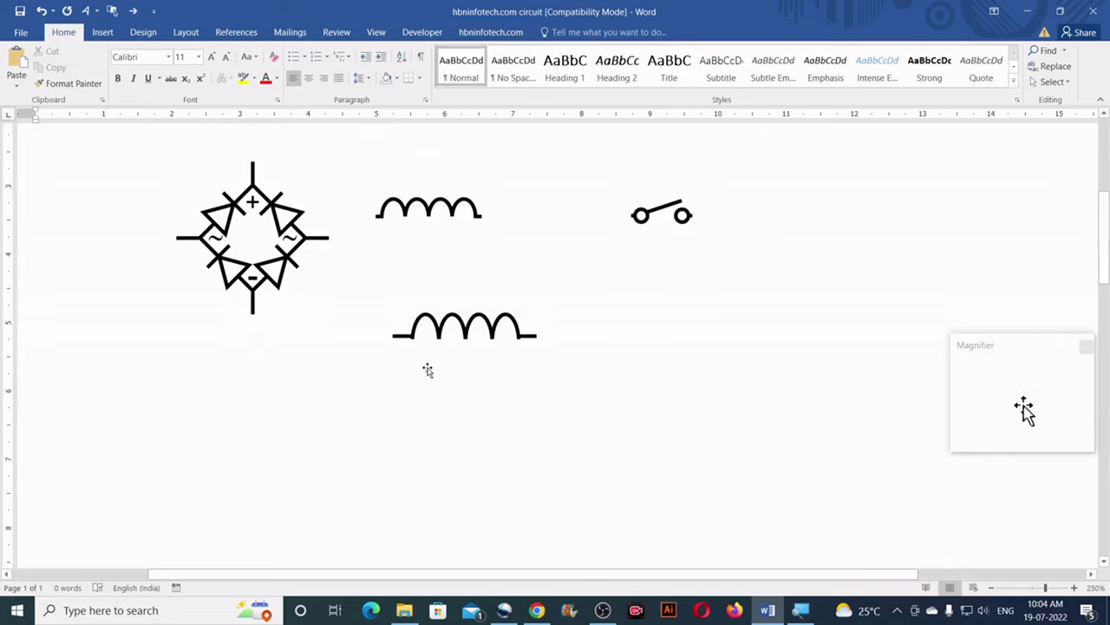
{"action": "left_click_drag", "start_coordinate": [1045, 590], "coordinate": [1068, 589]}
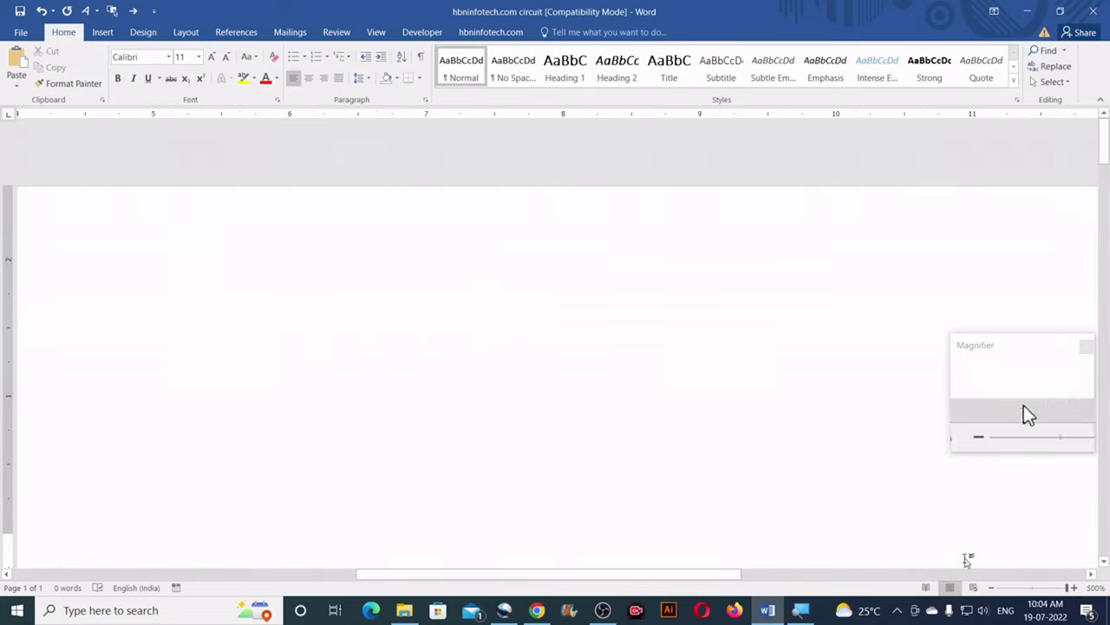
{"action": "scroll", "coordinate": [596, 390], "scroll_direction": "down", "scroll_amount": 5}
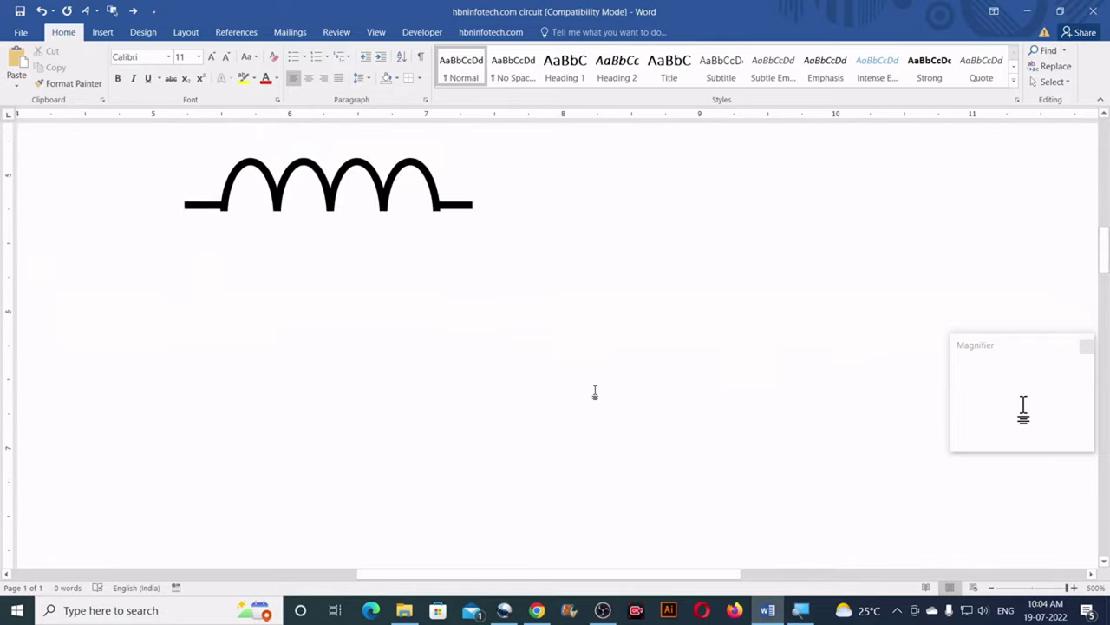
{"action": "left_click", "coordinate": [419, 238]}
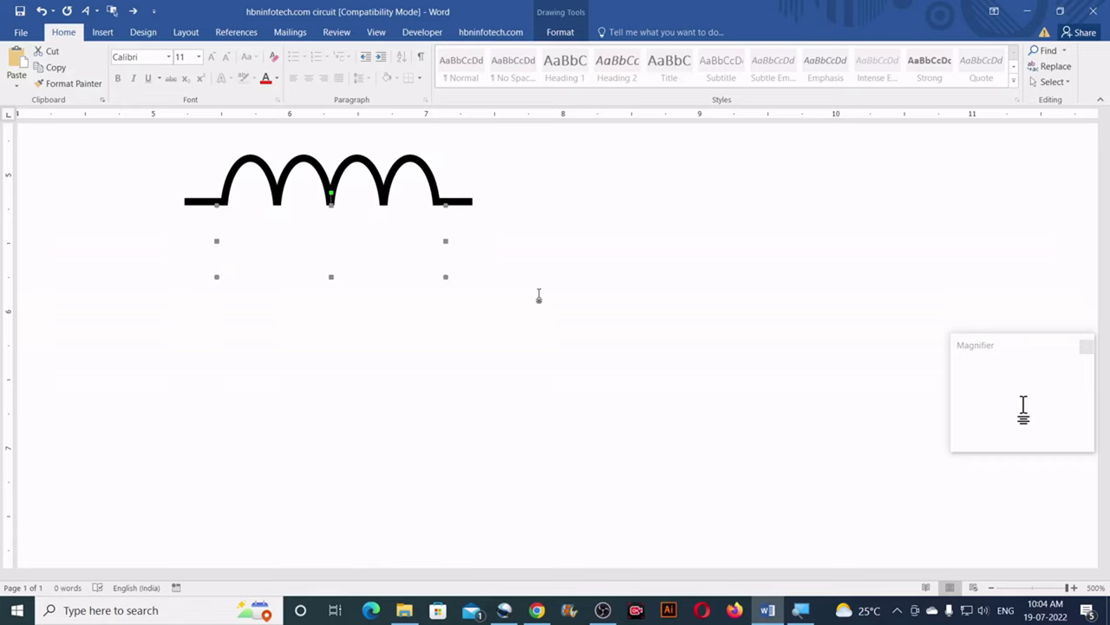
{"action": "left_click", "coordinate": [536, 211]}
{"action": "scroll", "coordinate": [538, 226], "scroll_direction": "up", "scroll_amount": 3}
{"action": "scroll", "coordinate": [573, 295], "scroll_direction": "left", "scroll_amount": 5}
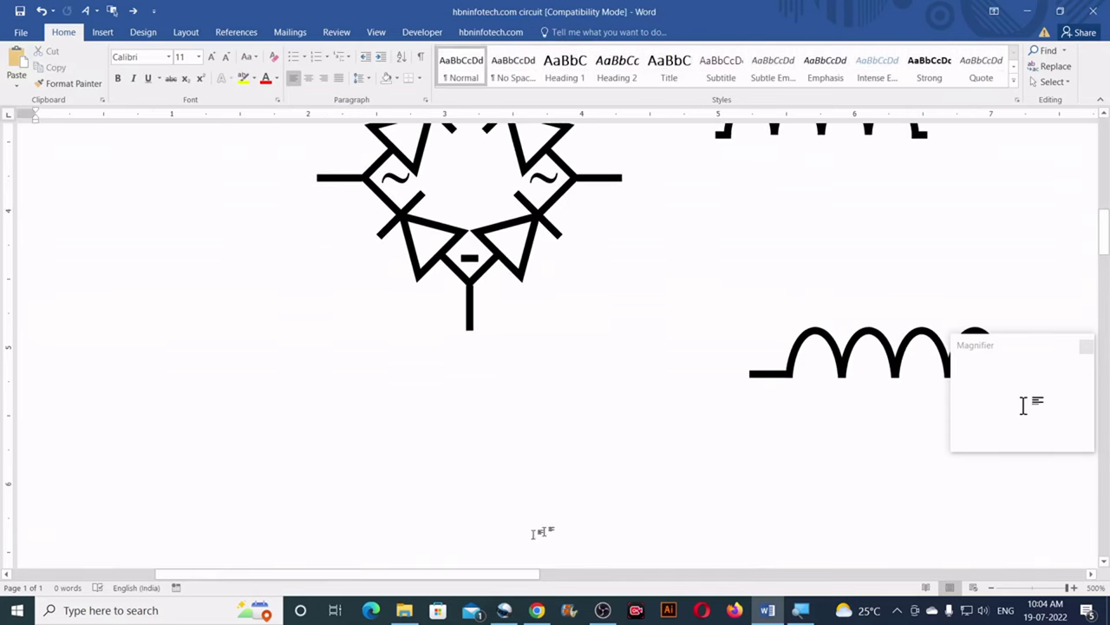
Step: Select all the objects of the new inductor symbol and group them into one object
{"action": "left_click", "coordinate": [1033, 589]}
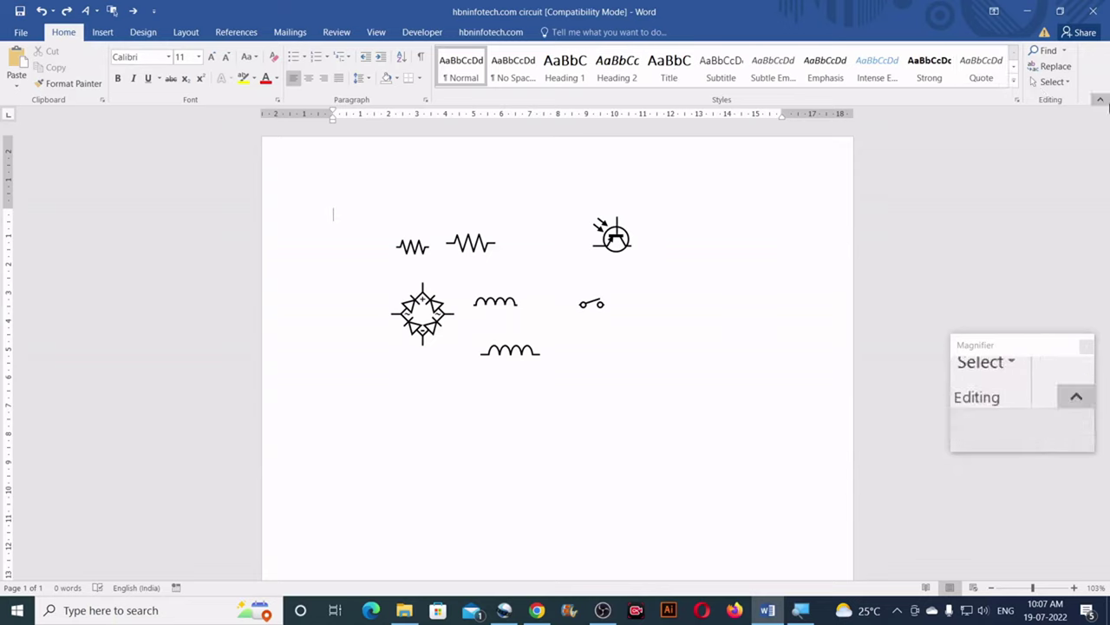
{"action": "left_click", "coordinate": [1052, 82]}
{"action": "left_click", "coordinate": [932, 120]}
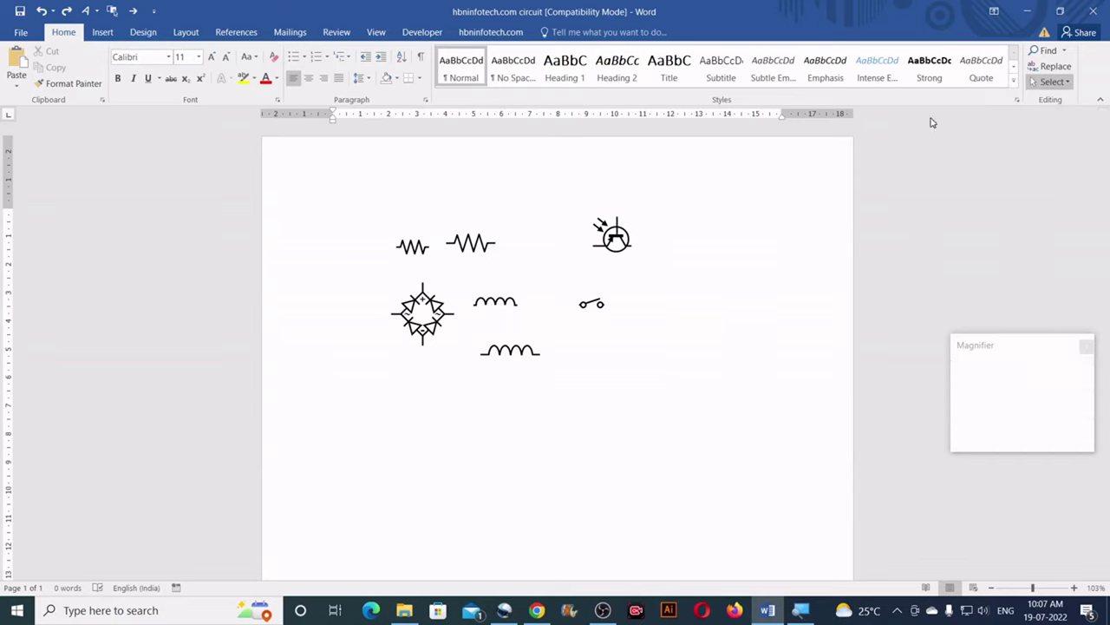
{"action": "left_click_drag", "start_coordinate": [461, 326], "coordinate": [568, 393]}
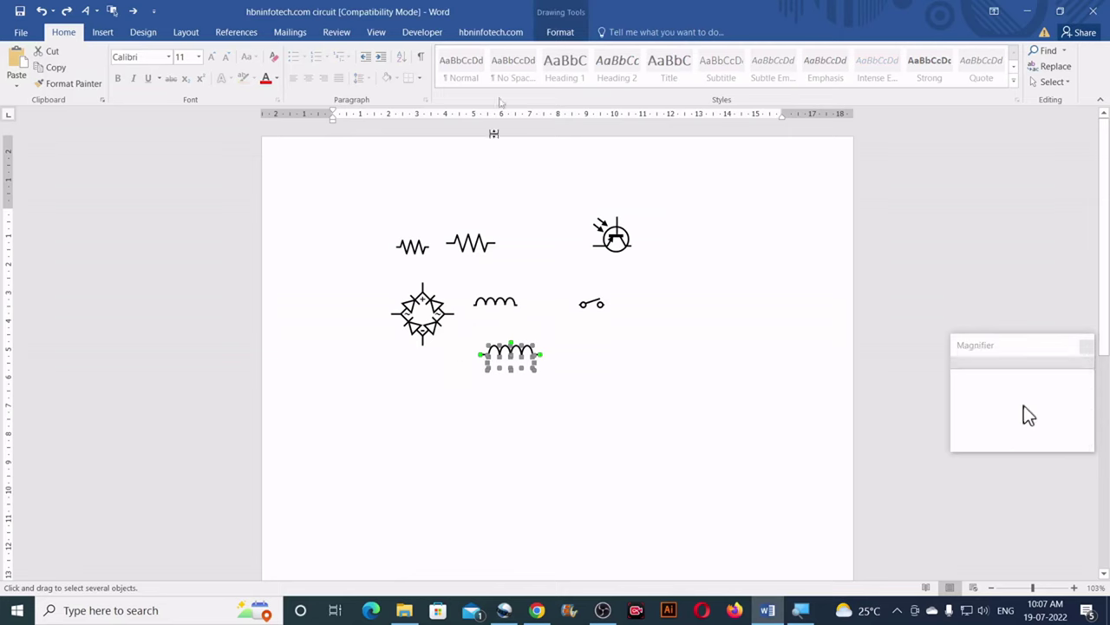
{"action": "left_click", "coordinate": [561, 32]}
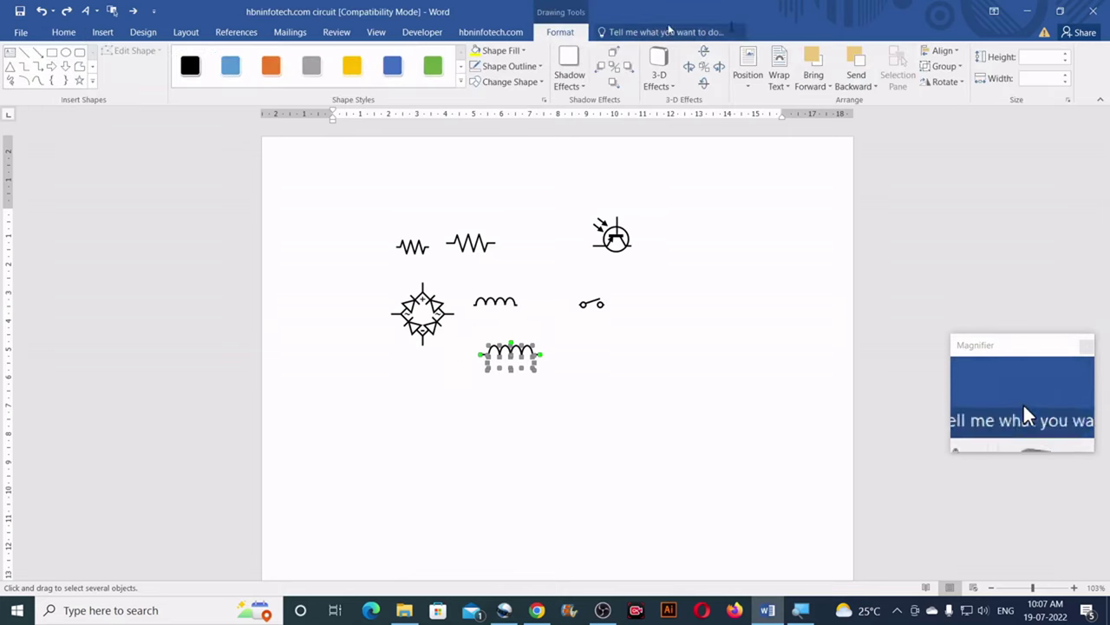
{"action": "left_click", "coordinate": [944, 67]}
{"action": "left_click", "coordinate": [944, 98]}
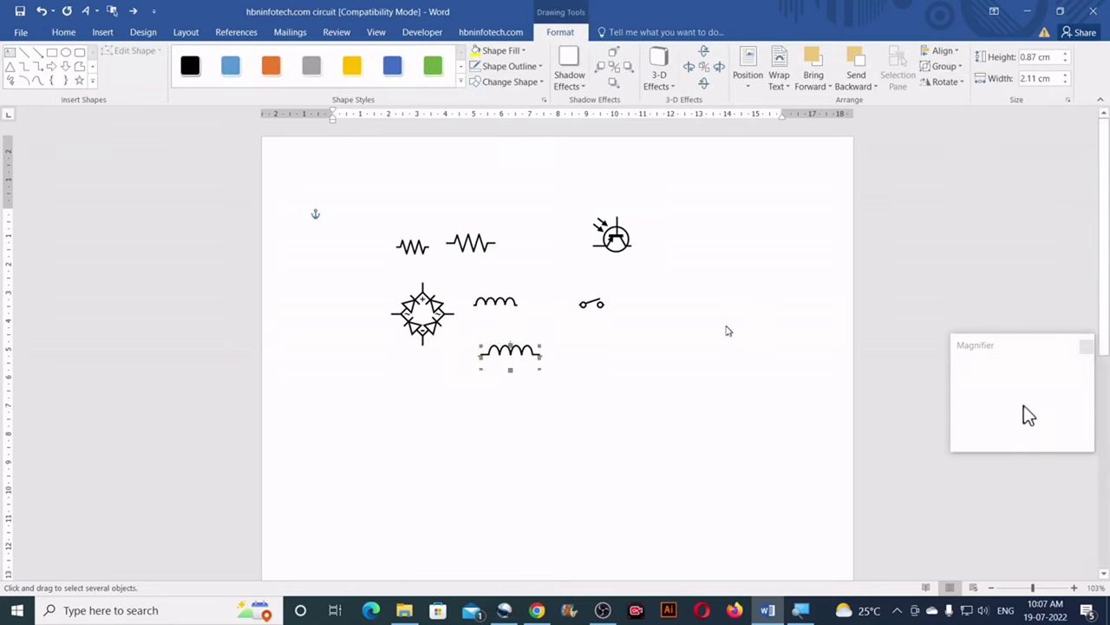
{"action": "left_click", "coordinate": [589, 409]}
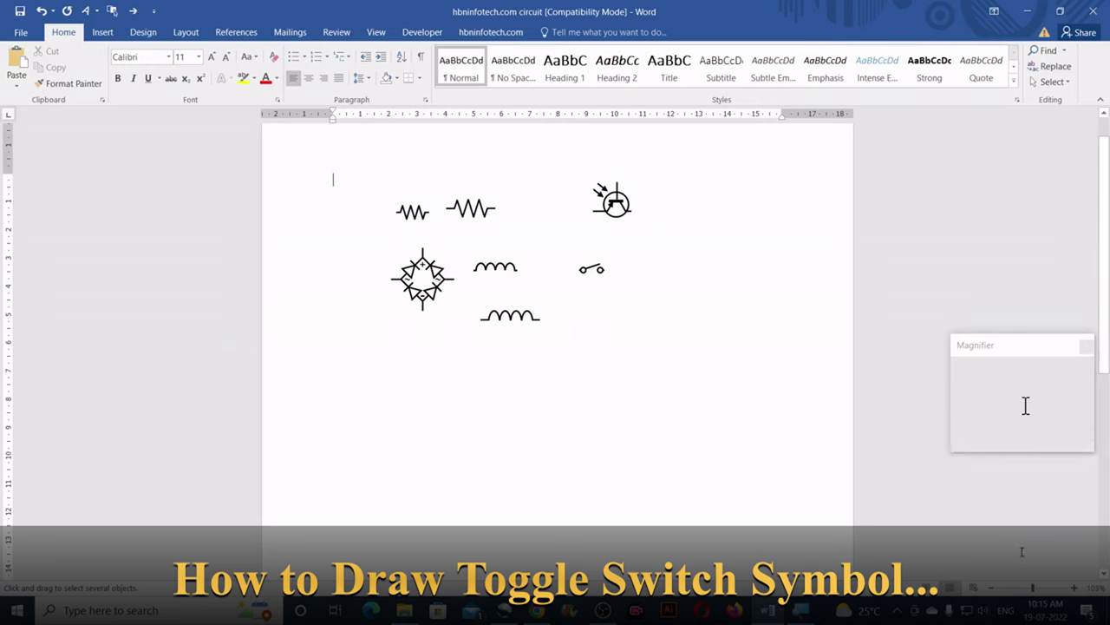
Step: Draw a circle about 0.6 cm wide below the existing toggle switch symbol
{"action": "left_click", "coordinate": [1075, 589]}
{"action": "left_click", "coordinate": [1075, 589]}
{"action": "left_click", "coordinate": [1075, 589]}
{"action": "left_click", "coordinate": [1075, 589]}
{"action": "left_click", "coordinate": [1075, 589]}
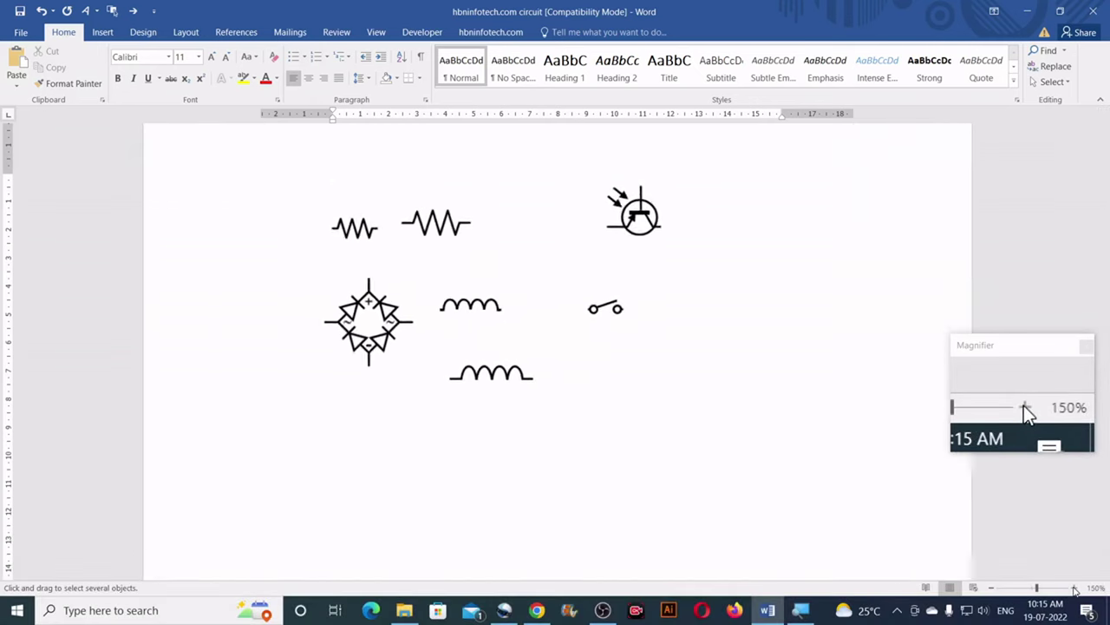
{"action": "left_click", "coordinate": [1075, 589]}
{"action": "left_click", "coordinate": [1075, 589]}
{"action": "left_click", "coordinate": [1074, 589]}
{"action": "scroll", "coordinate": [668, 399], "scroll_direction": "down", "scroll_amount": 1}
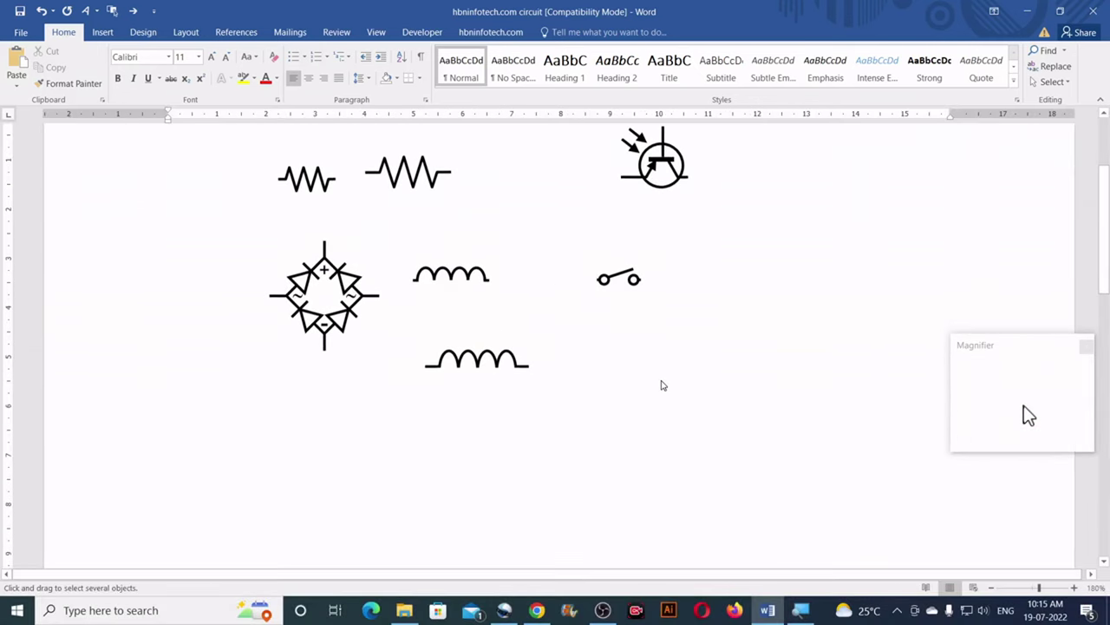
{"action": "left_click", "coordinate": [101, 32]}
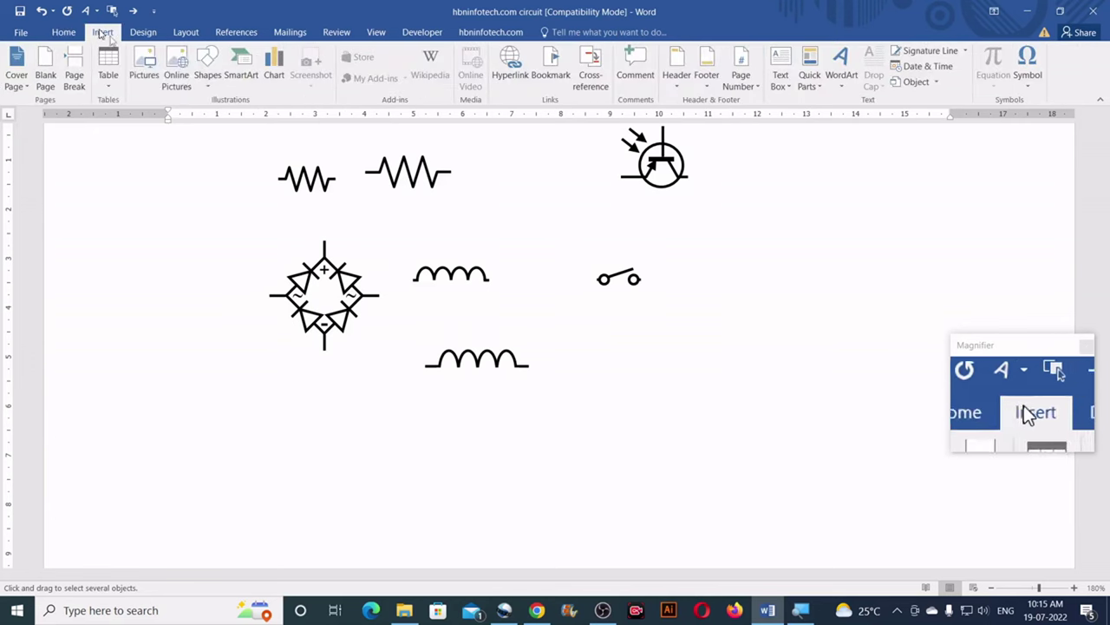
{"action": "left_click", "coordinate": [207, 78]}
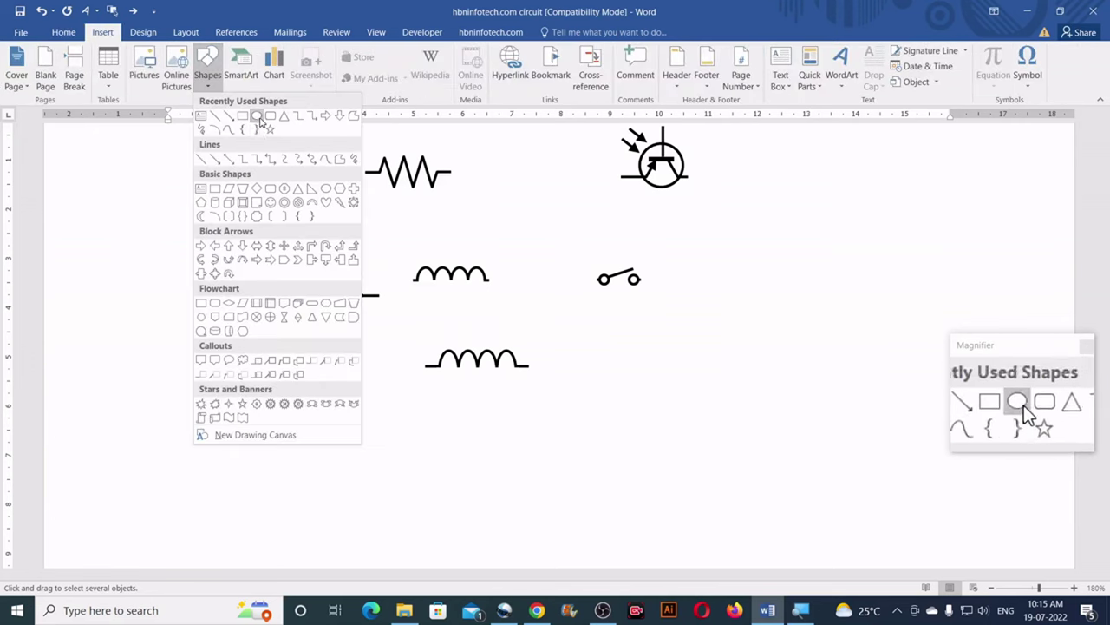
{"action": "left_click", "coordinate": [261, 127]}
{"action": "left_click_drag", "start_coordinate": [600, 341], "coordinate": [630, 369]}
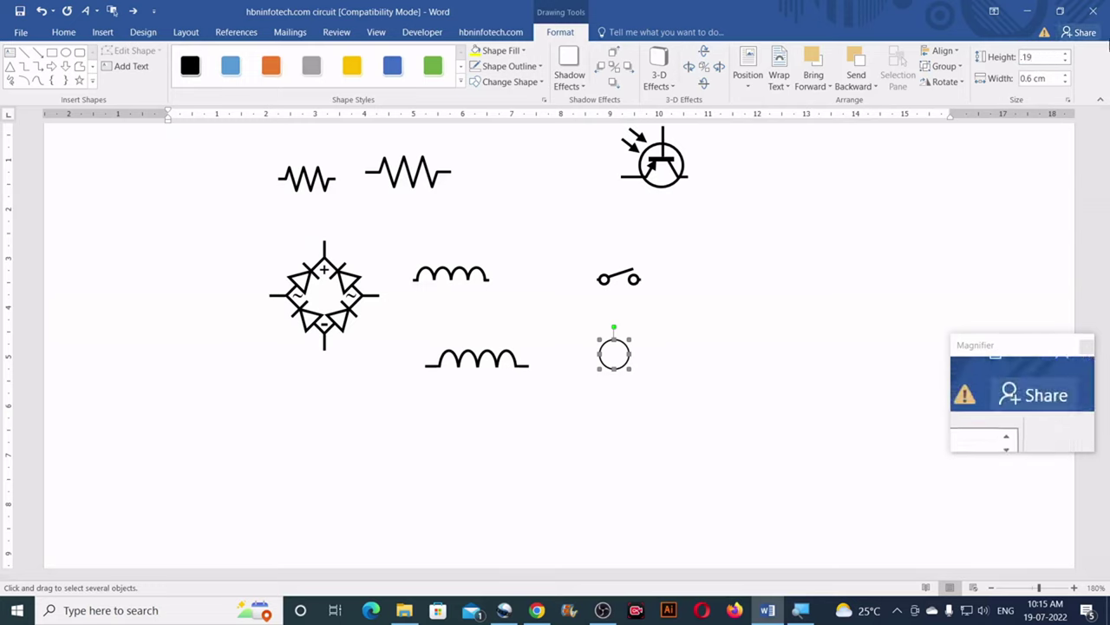
Step: Set the new circle's height and width to 0.19 cm
{"action": "left_click", "coordinate": [1053, 79]}
{"action": "type", "text": "."}
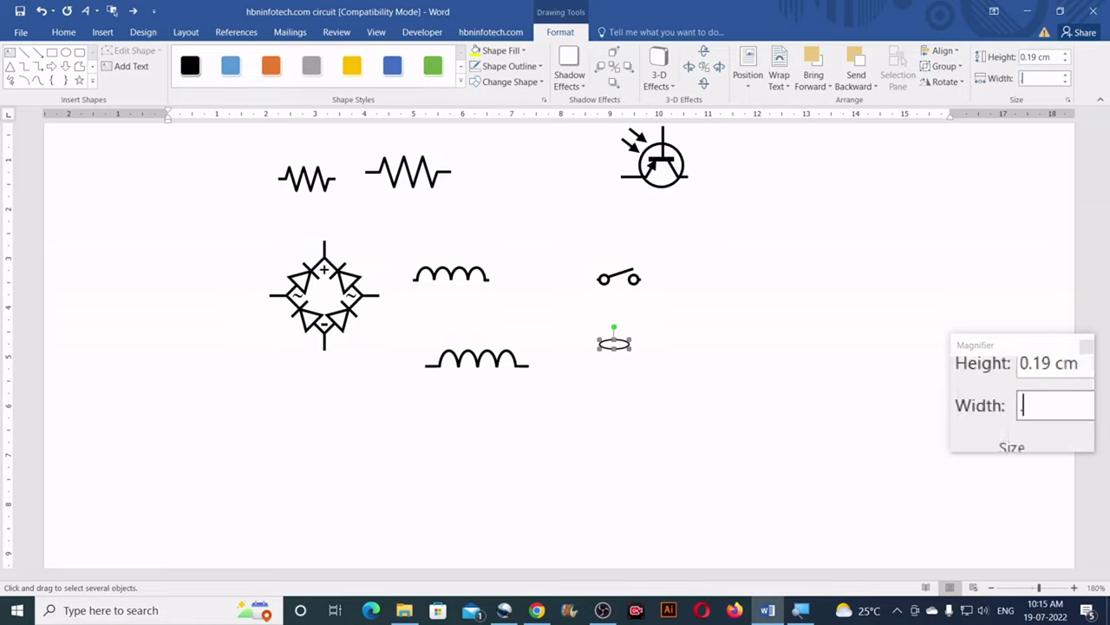
{"action": "type", "text": "19"}
{"action": "key", "text": "Return"}
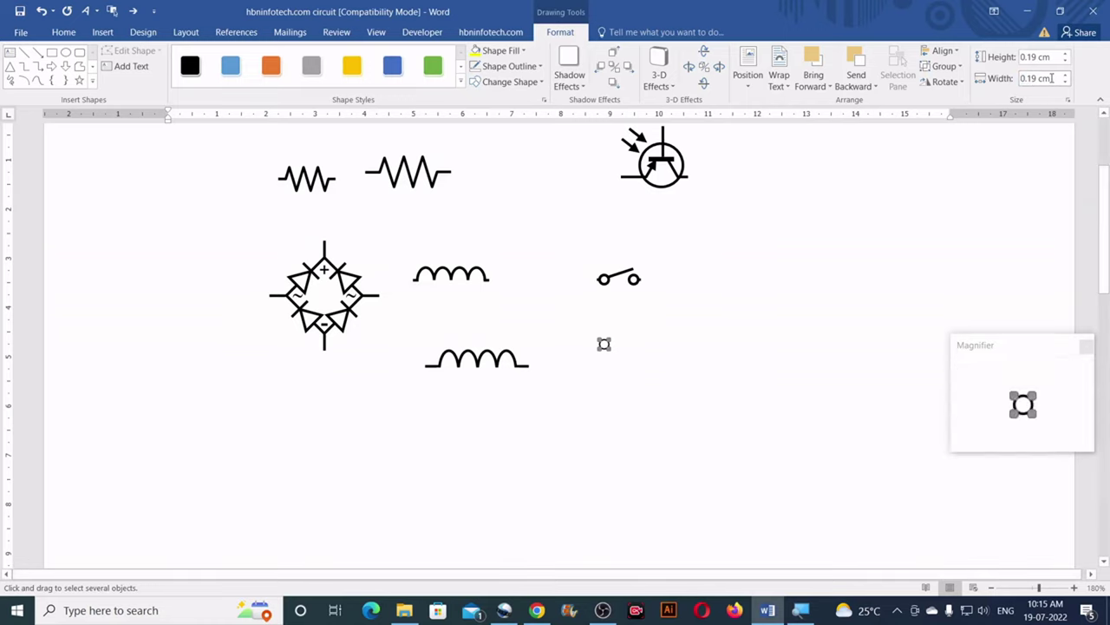
{"action": "left_click", "coordinate": [530, 75]}
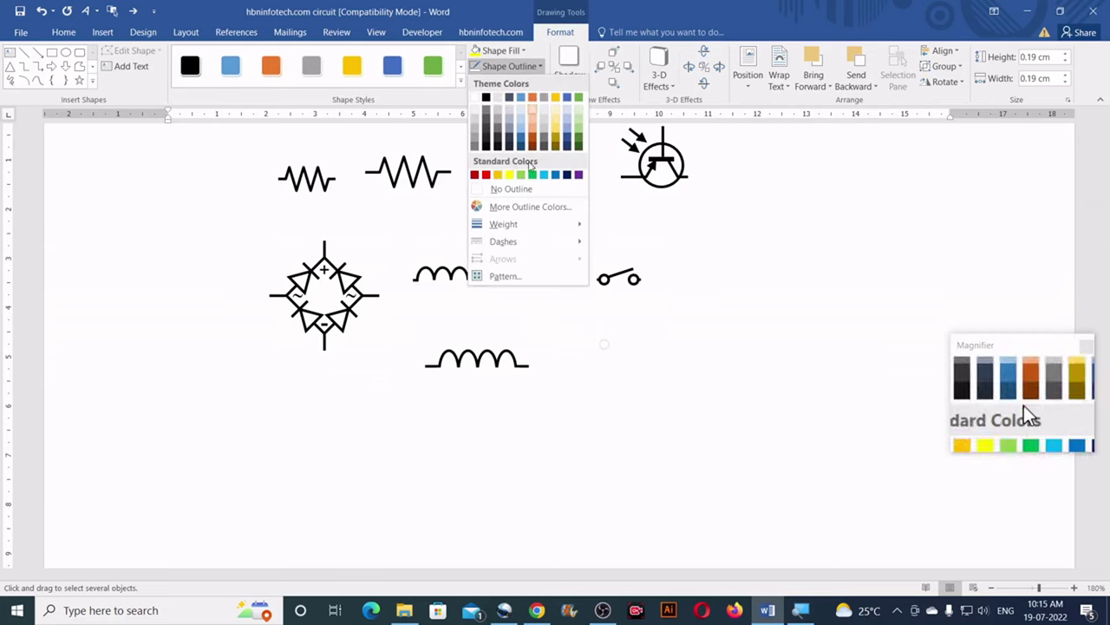
{"action": "mouse_move", "coordinate": [515, 227]}
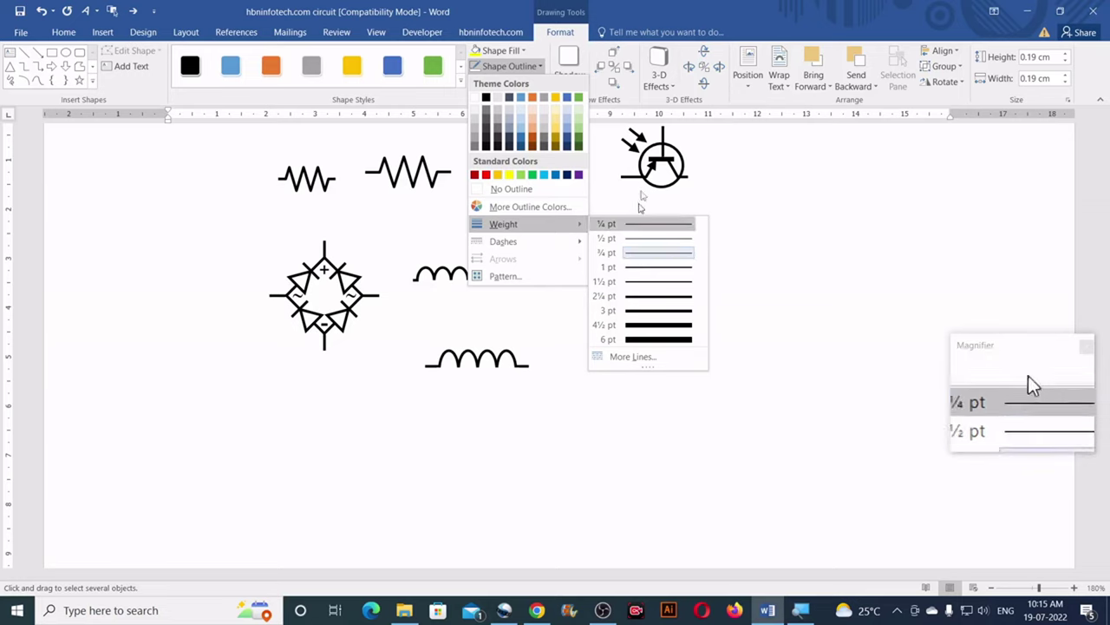
{"action": "left_click", "coordinate": [664, 32]}
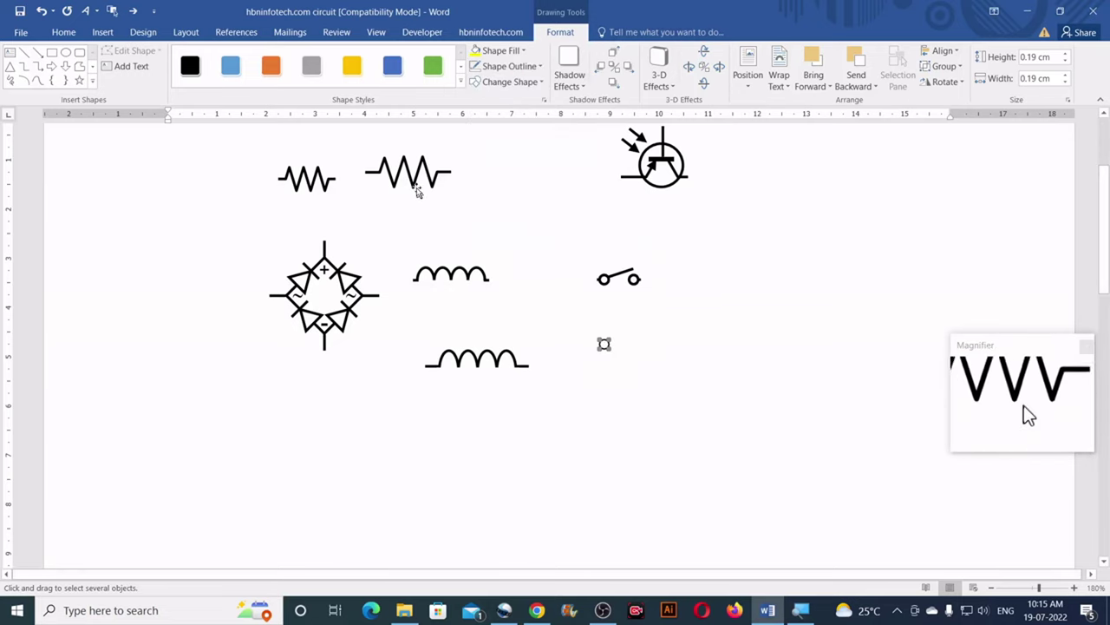
Step: Copy the formatting of the smaller resistor symbol onto the small circle with Format Painter
{"action": "left_click", "coordinate": [321, 181]}
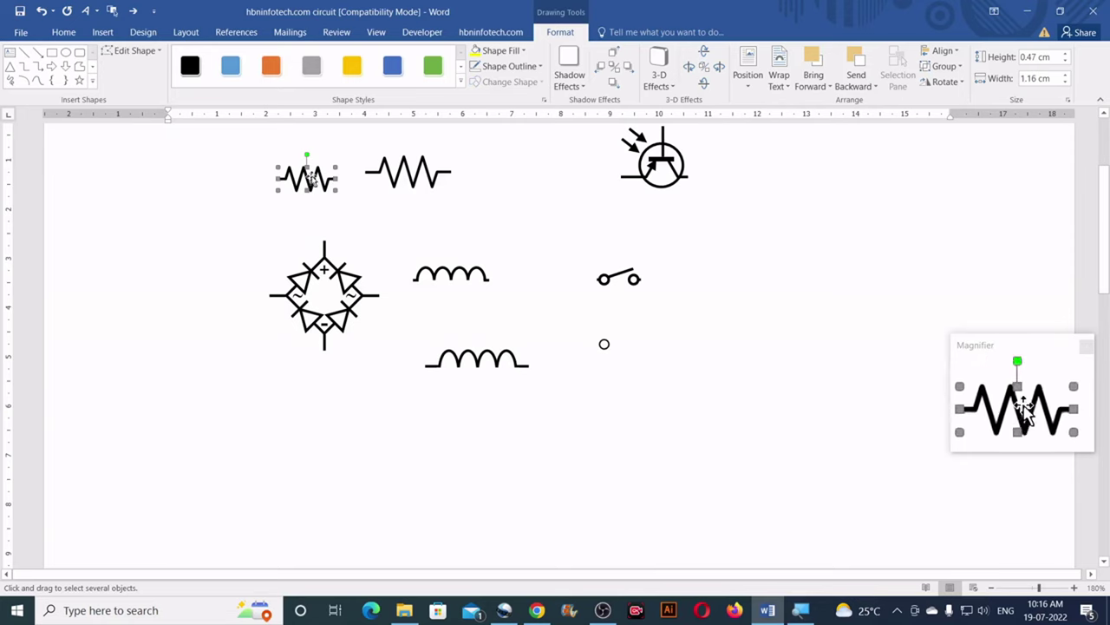
{"action": "left_click", "coordinate": [64, 32]}
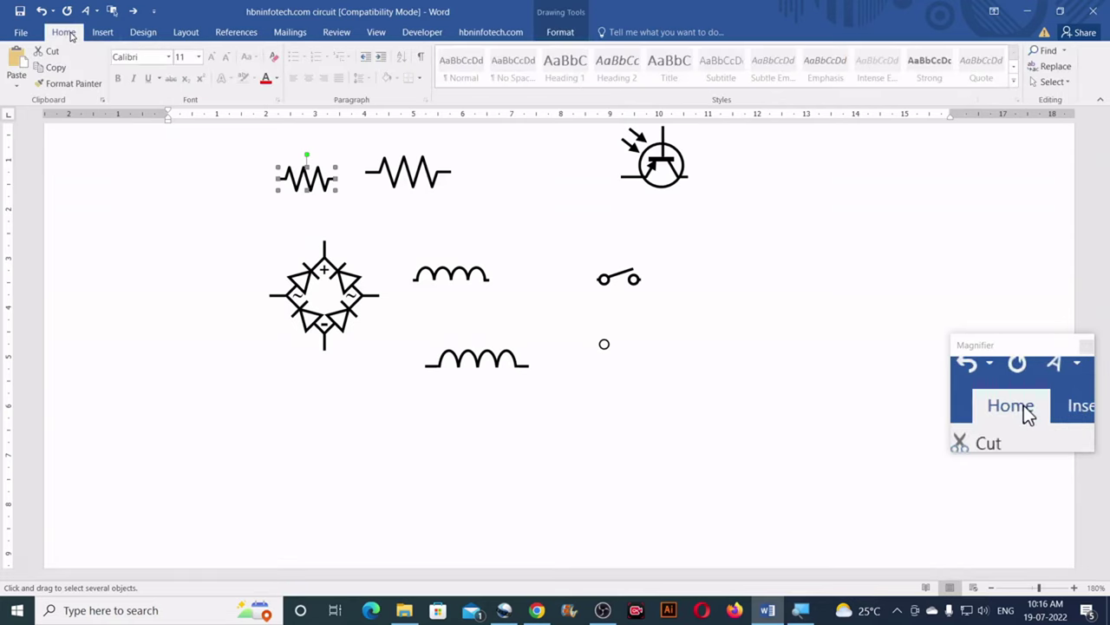
{"action": "left_click", "coordinate": [69, 87]}
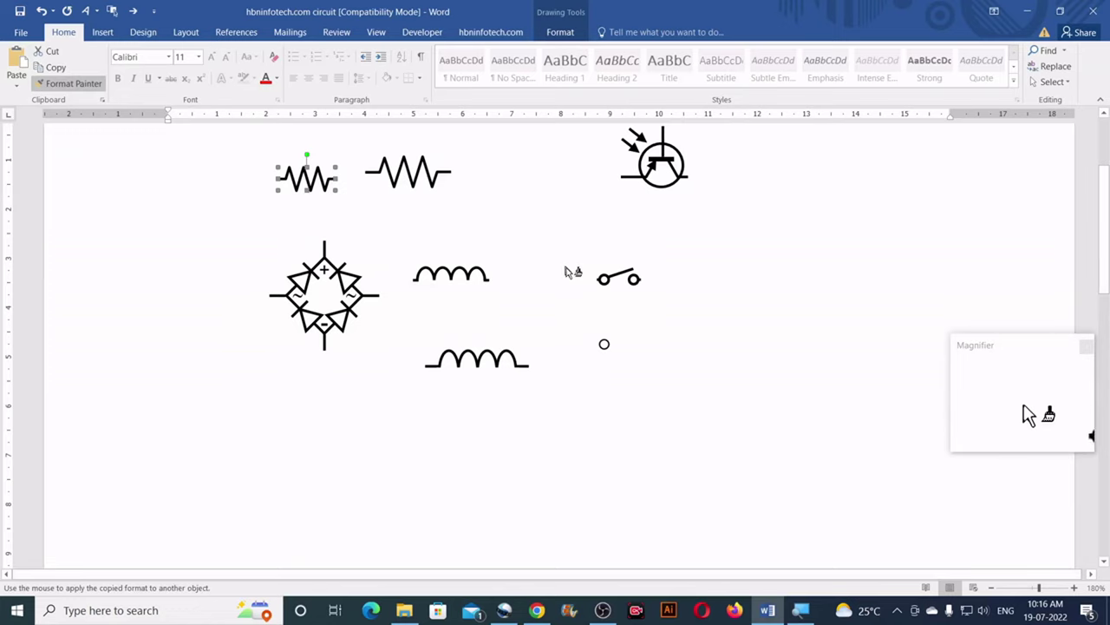
{"action": "left_click", "coordinate": [604, 344]}
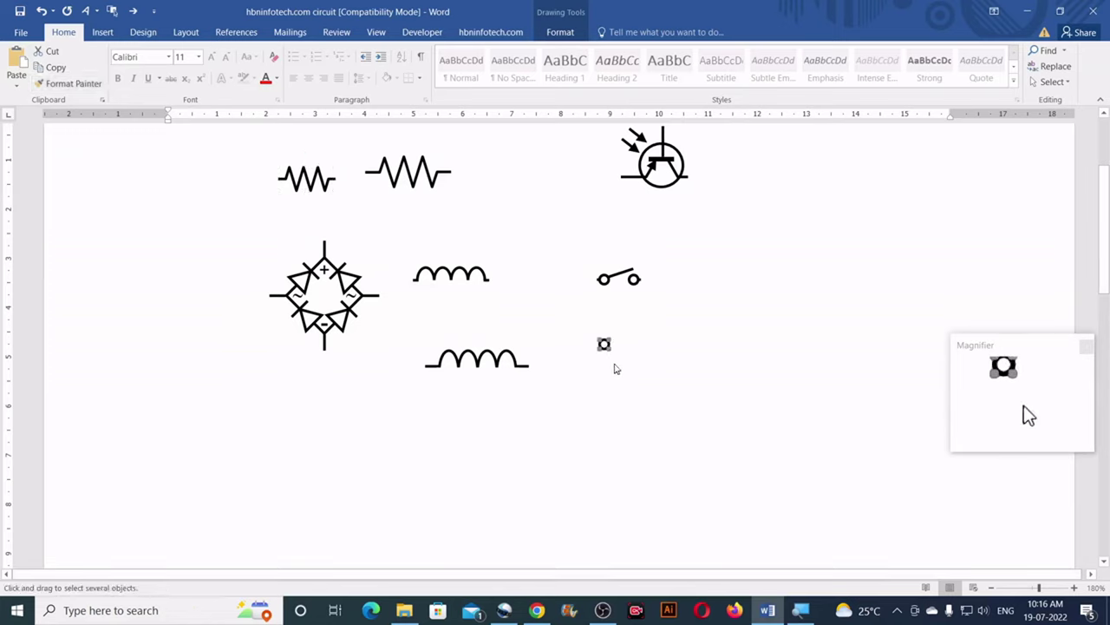
{"action": "left_click", "coordinate": [619, 348]}
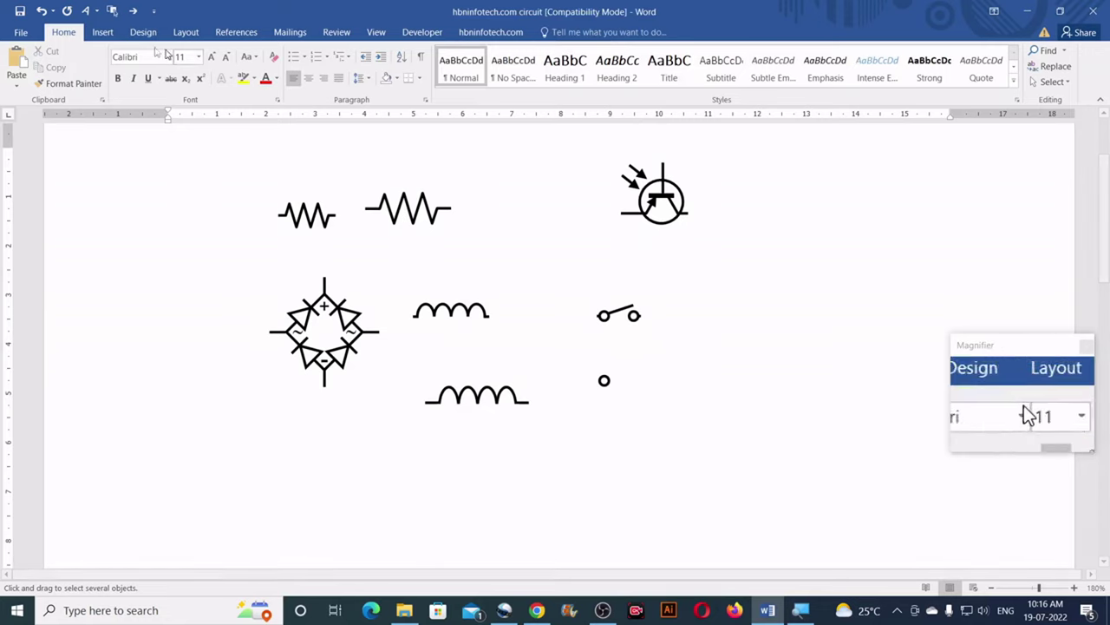
Step: Draw a horizontal line about 0.21 cm long, thickened to match the other symbols, and attach it to the small circle's left side
{"action": "left_click", "coordinate": [111, 34]}
{"action": "left_click", "coordinate": [208, 67]}
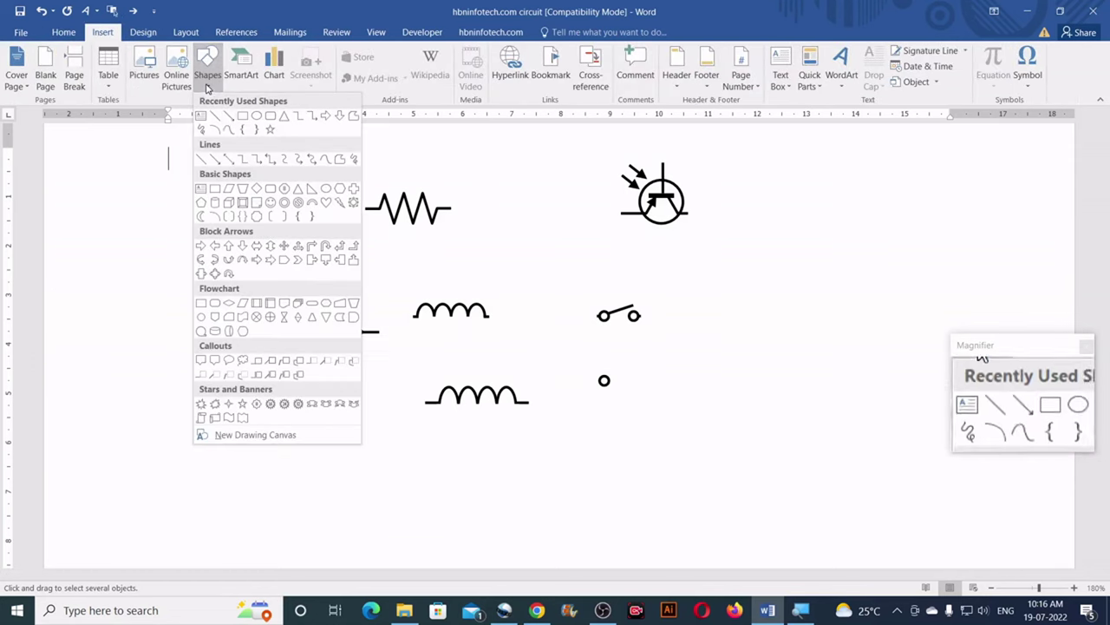
{"action": "left_click", "coordinate": [219, 118]}
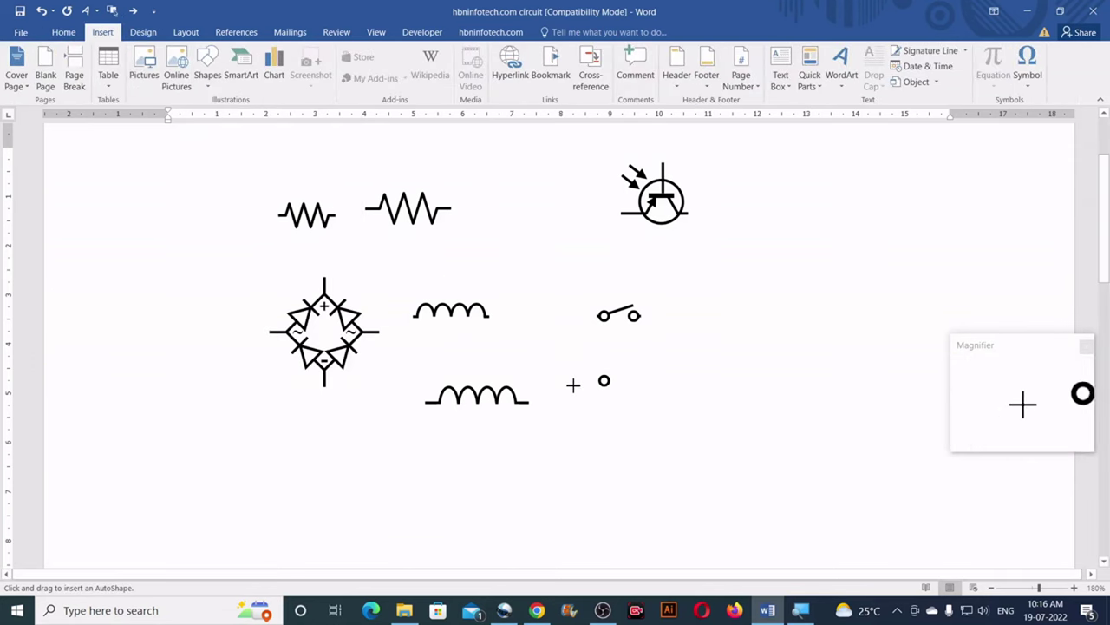
{"action": "left_click_drag", "start_coordinate": [583, 384], "coordinate": [573, 384]}
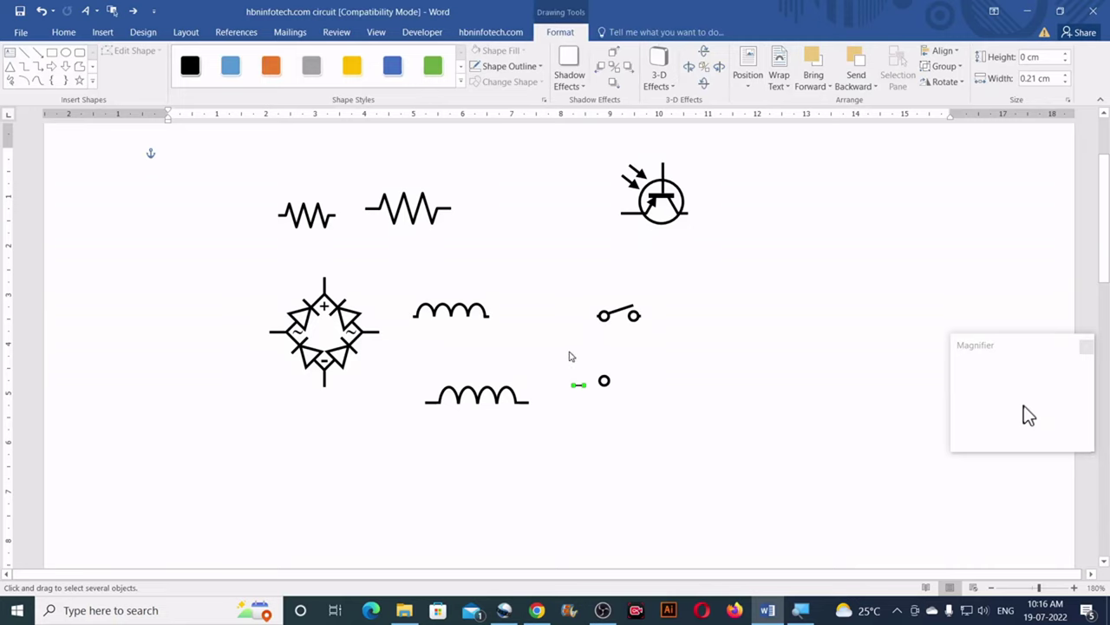
{"action": "left_click", "coordinate": [63, 32]}
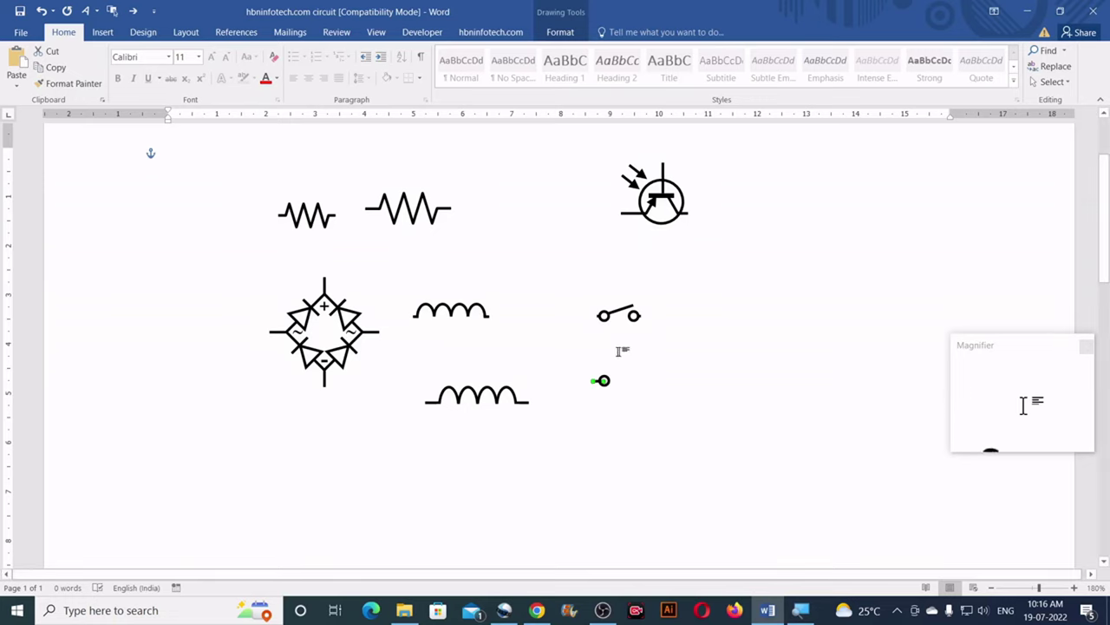
Step: Send the short horizontal line attached to the small circle to the back
{"action": "left_click", "coordinate": [1073, 588]}
{"action": "left_click", "coordinate": [1074, 587]}
{"action": "left_click", "coordinate": [1074, 587]}
{"action": "left_click", "coordinate": [1073, 587]}
{"action": "left_click", "coordinate": [1073, 587]}
{"action": "left_click", "coordinate": [1074, 587]}
{"action": "left_click", "coordinate": [1074, 587]}
{"action": "left_click", "coordinate": [1074, 587]}
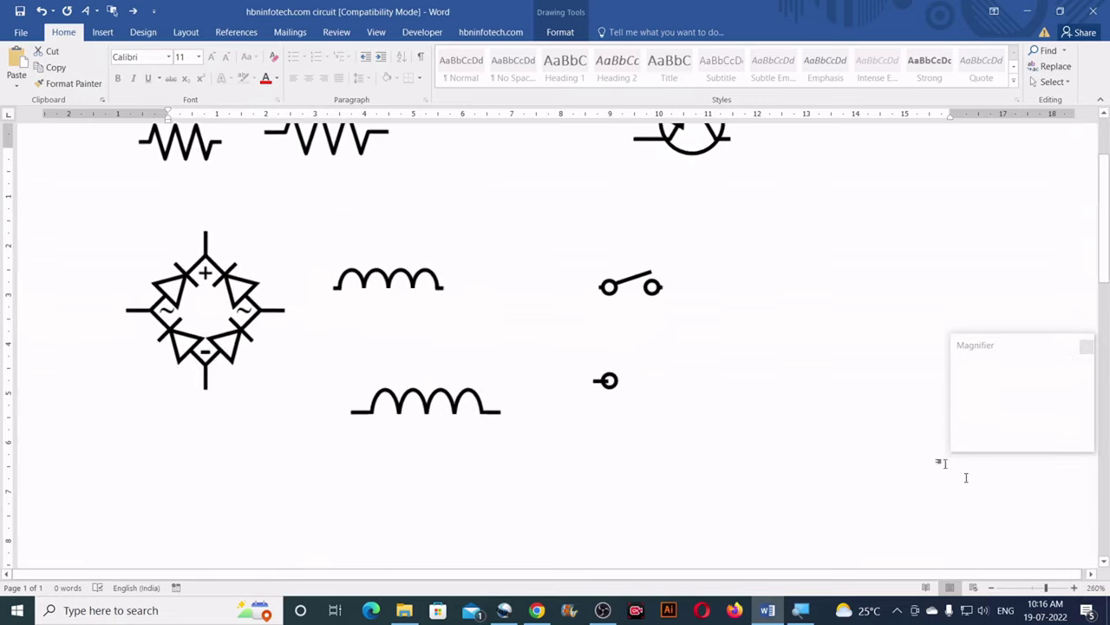
{"action": "left_click", "coordinate": [559, 31]}
{"action": "left_click", "coordinate": [876, 87]}
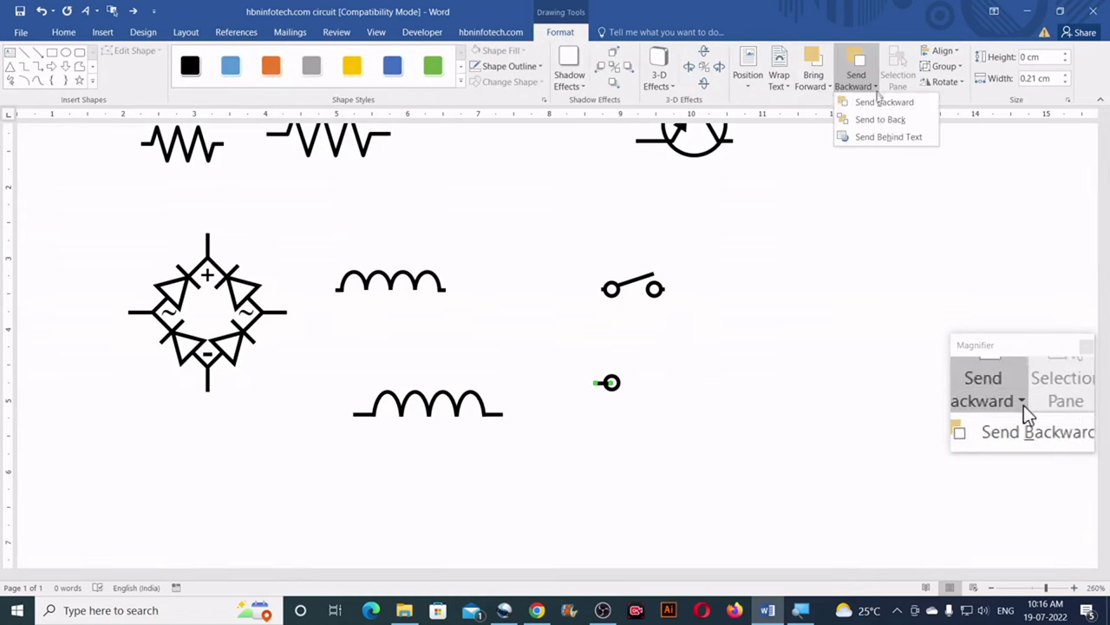
{"action": "left_click", "coordinate": [880, 118]}
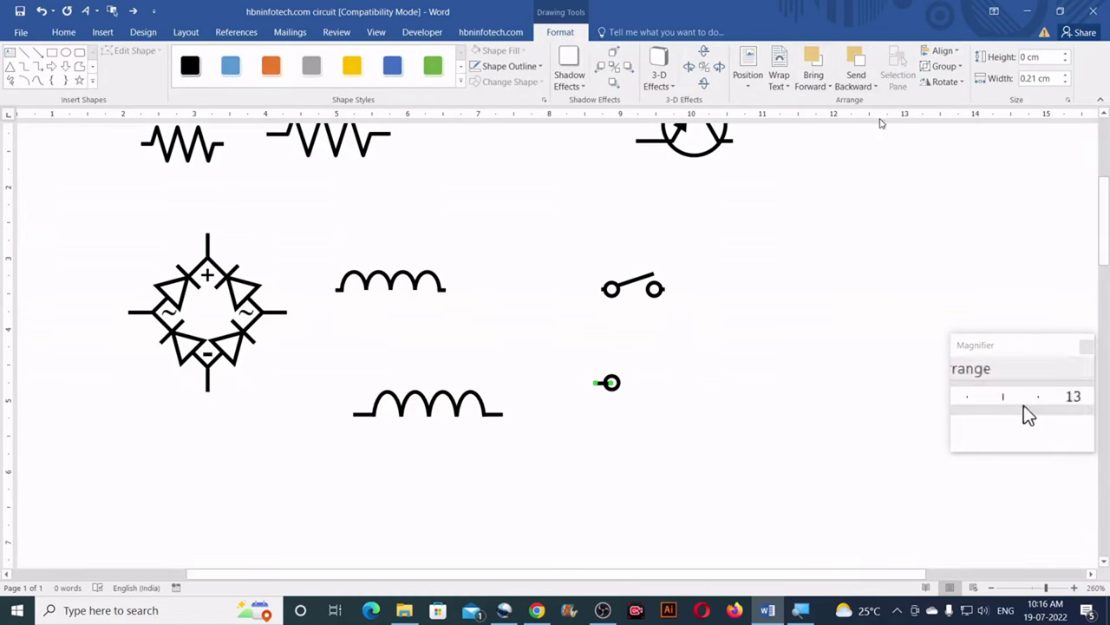
Step: Bring the small circle to the front and fill it with white so it covers the line's end
{"action": "left_click", "coordinate": [617, 379]}
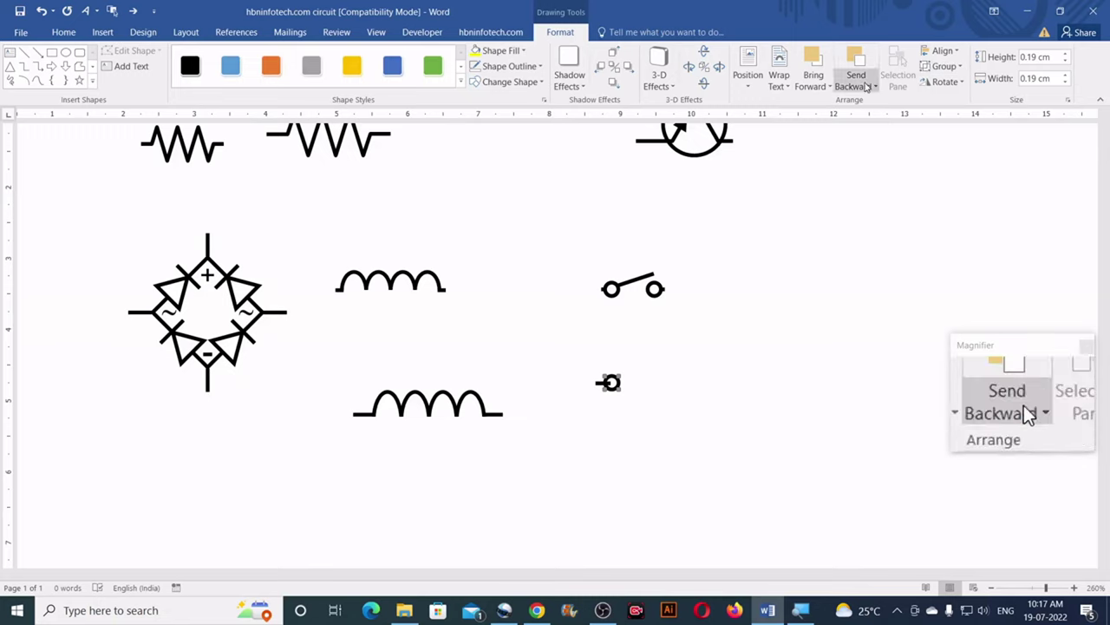
{"action": "left_click", "coordinate": [829, 87]}
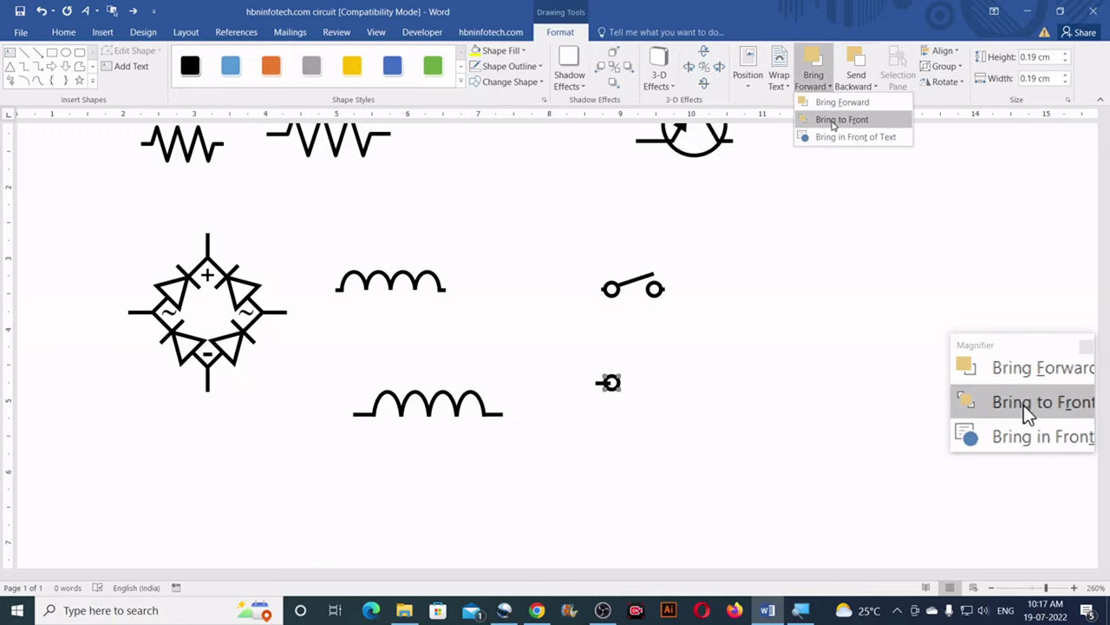
{"action": "left_click", "coordinate": [830, 118]}
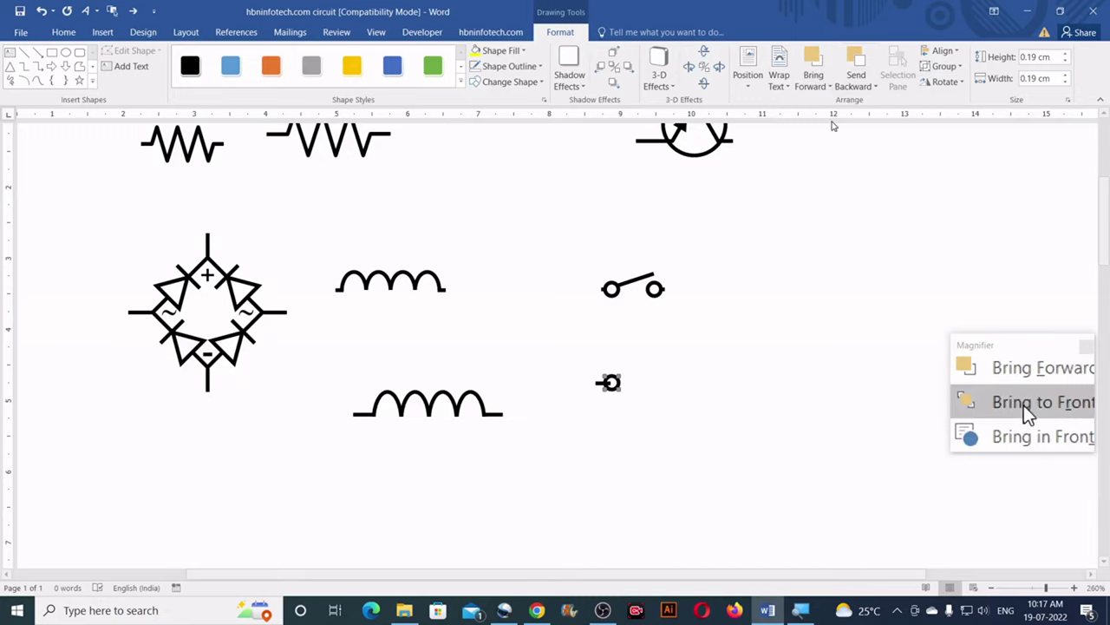
{"action": "left_click", "coordinate": [493, 50]}
{"action": "left_click", "coordinate": [472, 80]}
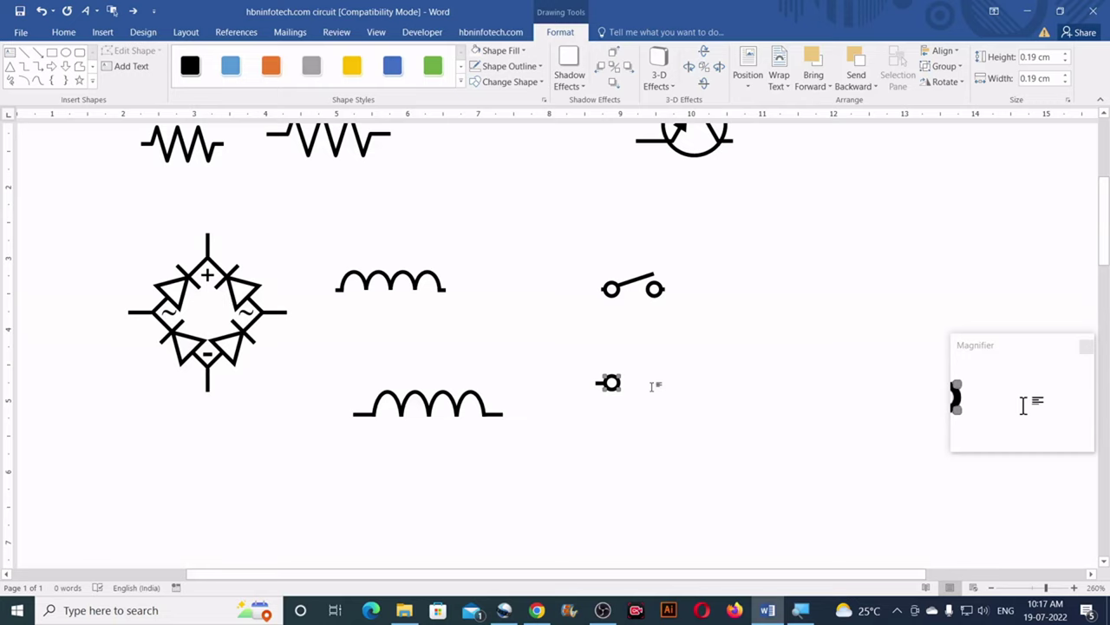
Step: Align the small circle and its short line by their middles and group them into one terminal
{"action": "left_click_drag", "start_coordinate": [598, 382], "coordinate": [610, 383]}
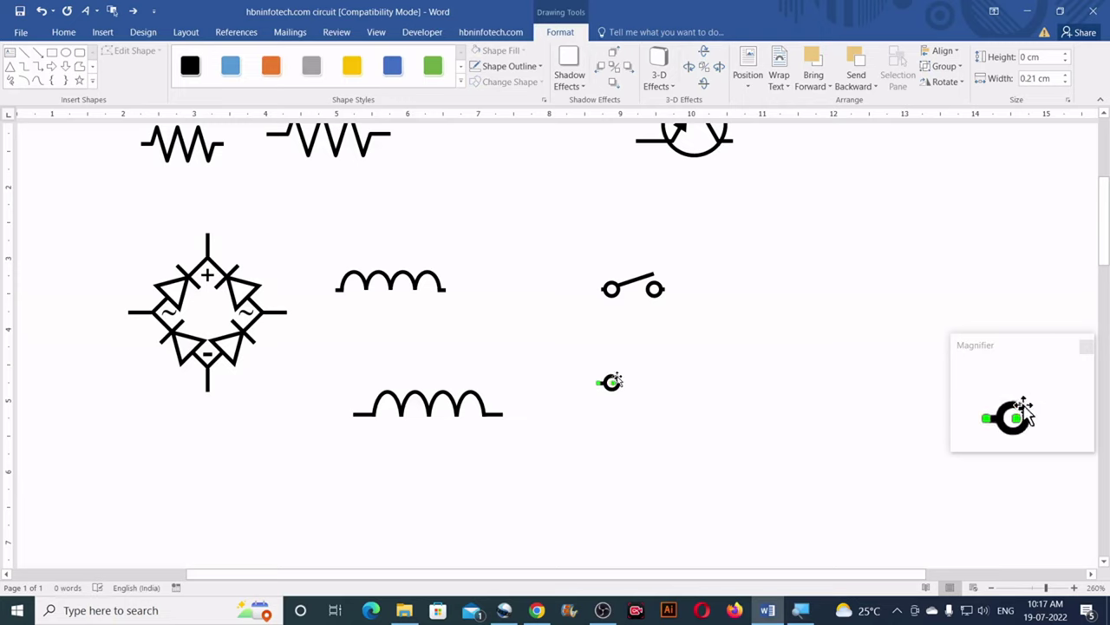
{"action": "left_click", "coordinate": [610, 382], "text": "shift"}
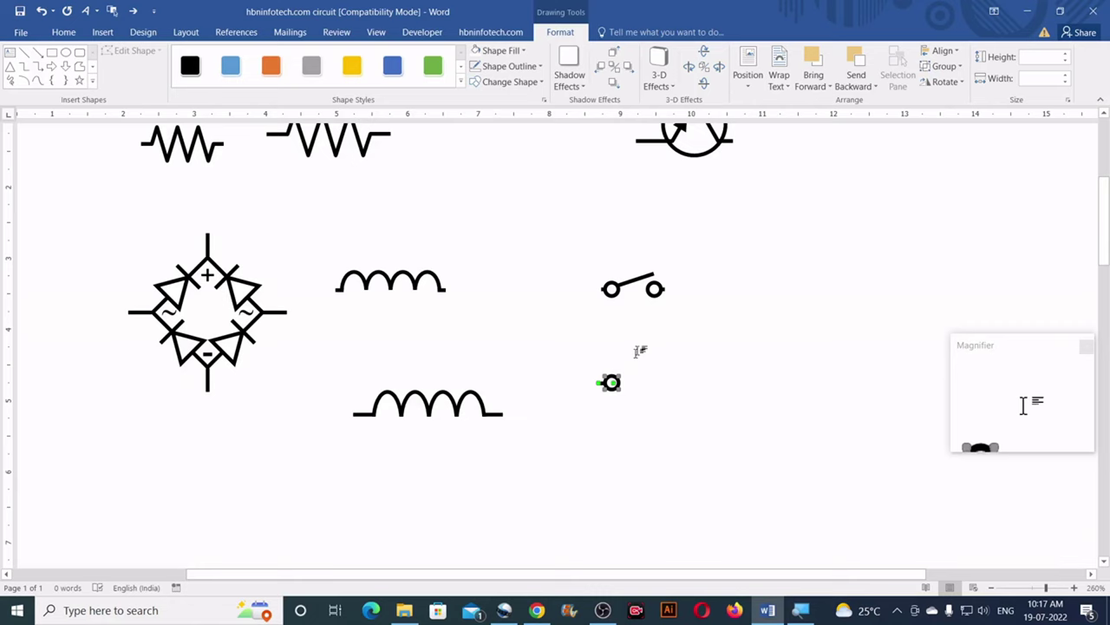
{"action": "left_click", "coordinate": [954, 52]}
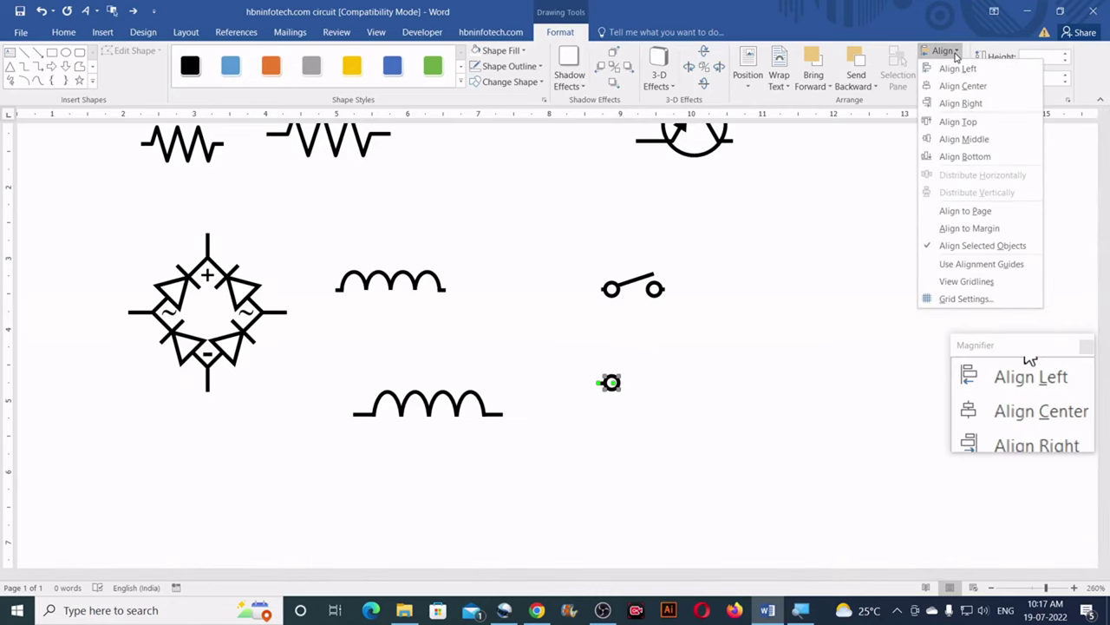
{"action": "left_click", "coordinate": [964, 140]}
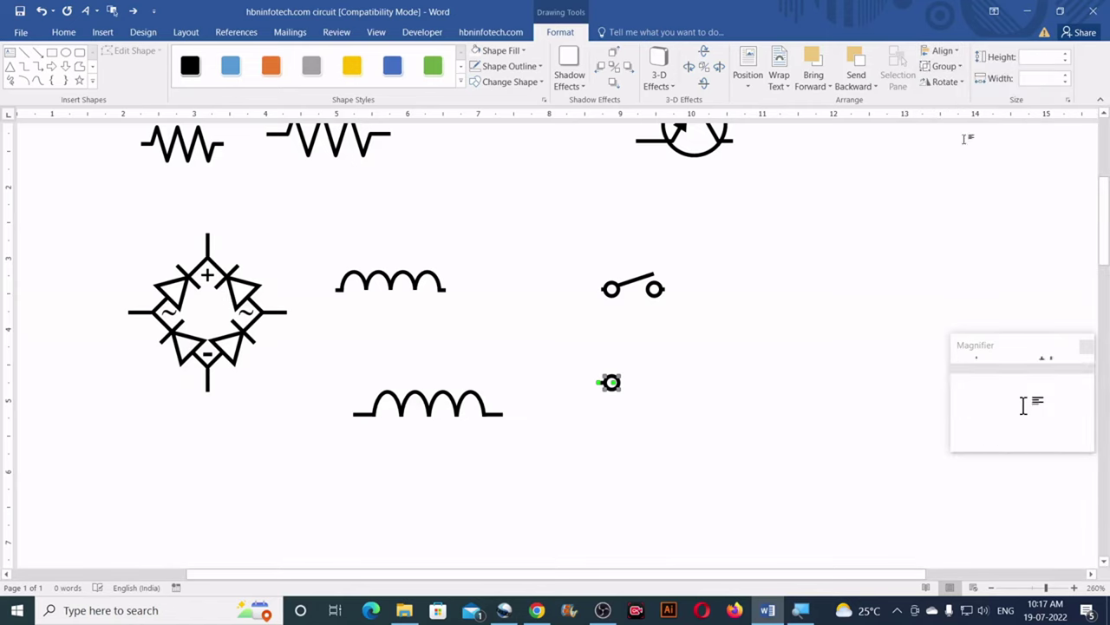
{"action": "left_click", "coordinate": [945, 65]}
{"action": "left_click", "coordinate": [953, 87]}
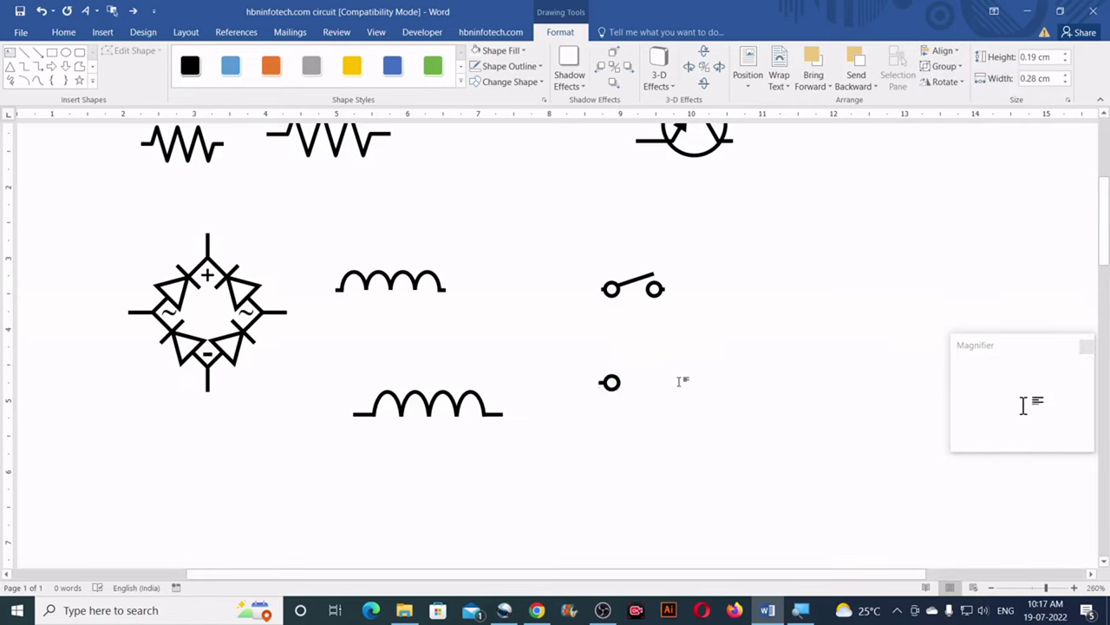
Step: Duplicate the grouped terminal to the right of the original and flip the copy horizontally
{"action": "left_click", "coordinate": [683, 381]}
{"action": "mouse_move", "coordinate": [649, 398]}
{"action": "left_mouse_down"}
{"action": "mouse_move", "coordinate": [611, 381]}
{"action": "mouse_move", "coordinate": [655, 399]}
{"action": "mouse_move", "coordinate": [703, 398]}
{"action": "mouse_move", "coordinate": [682, 397]}
{"action": "left_mouse_up"}
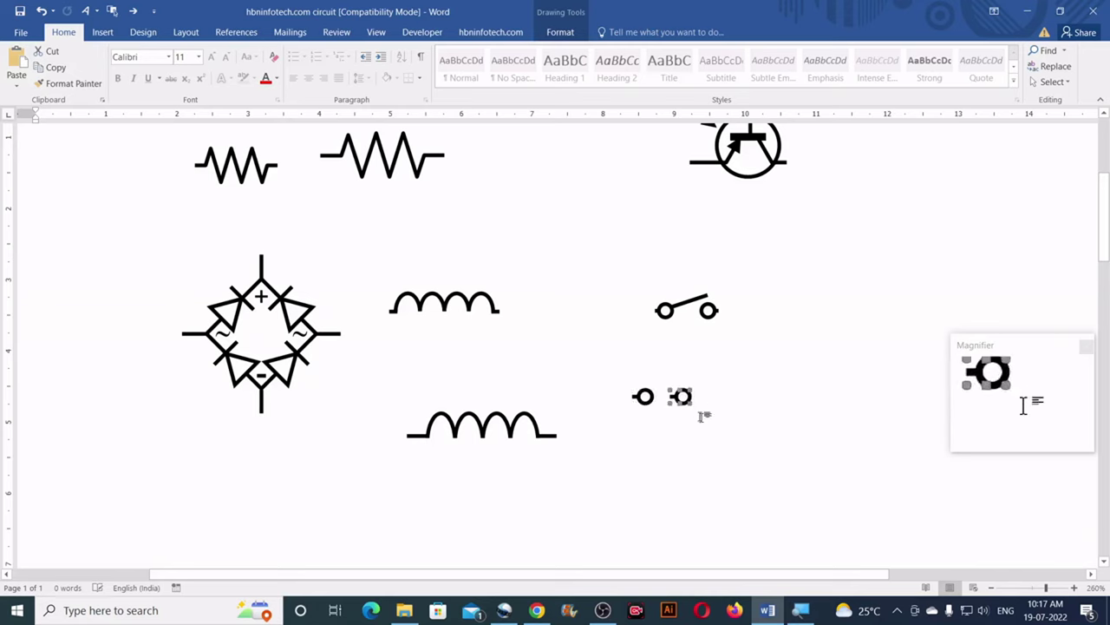
{"action": "left_click", "coordinate": [581, 34]}
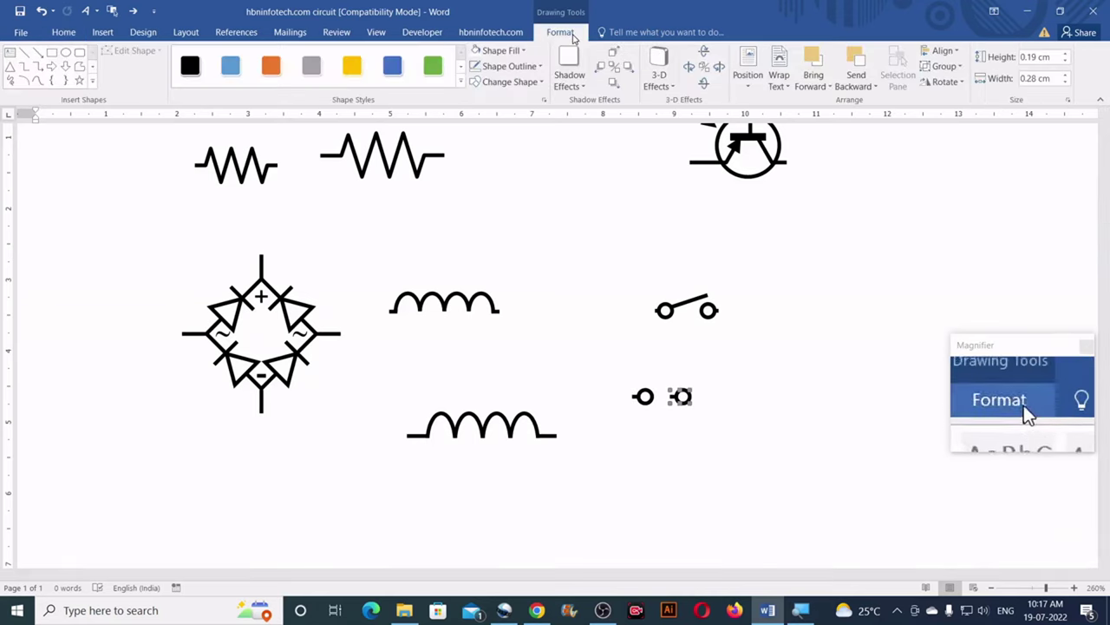
{"action": "left_click", "coordinate": [946, 81]}
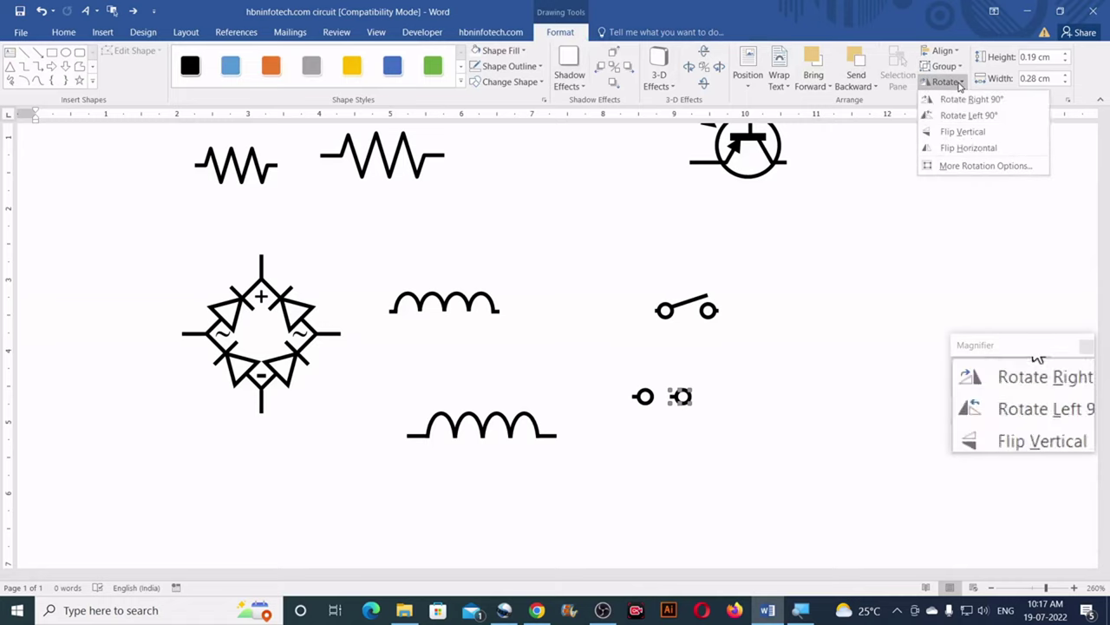
{"action": "left_click", "coordinate": [969, 147]}
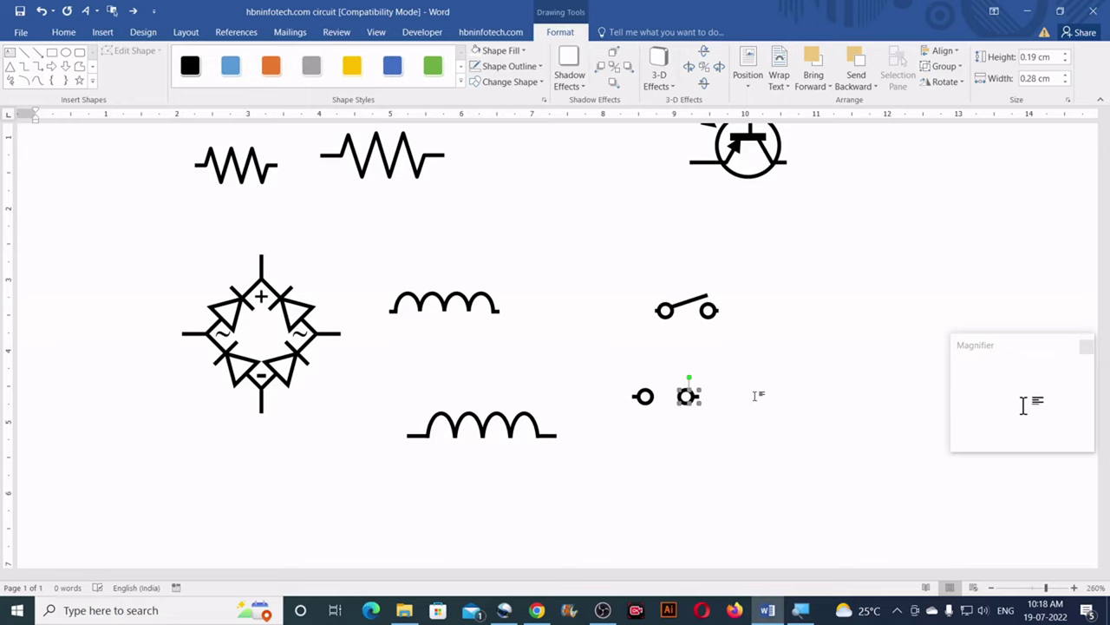
Step: Align the two switch terminals by their tops and group them together
{"action": "left_click", "coordinate": [641, 396], "text": "shift"}
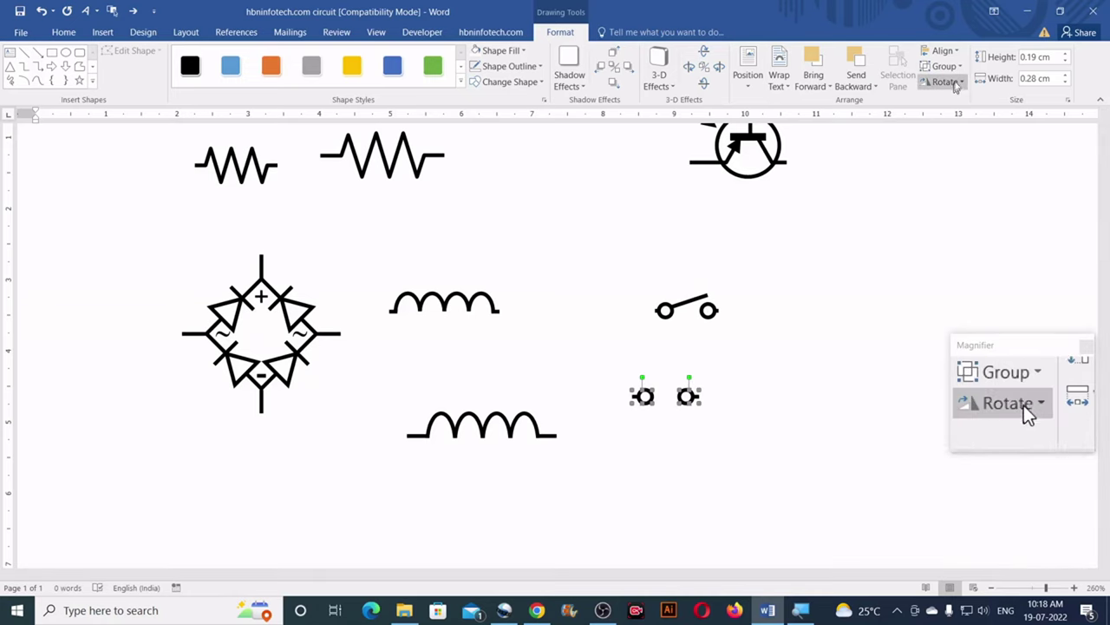
{"action": "left_click", "coordinate": [958, 54]}
{"action": "left_click", "coordinate": [954, 119]}
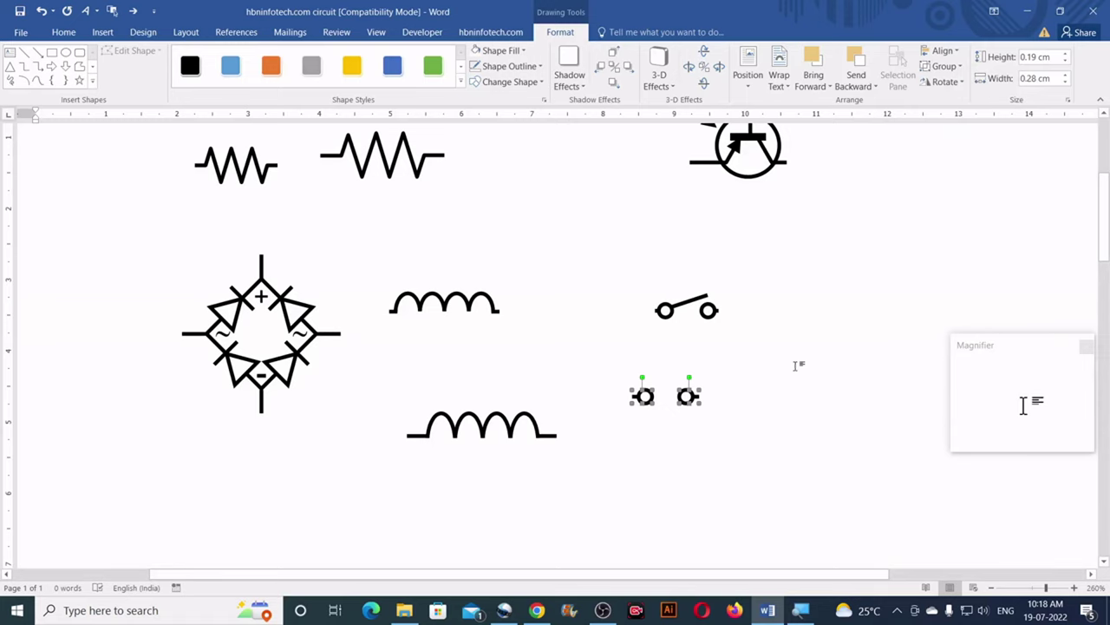
{"action": "left_click", "coordinate": [954, 67]}
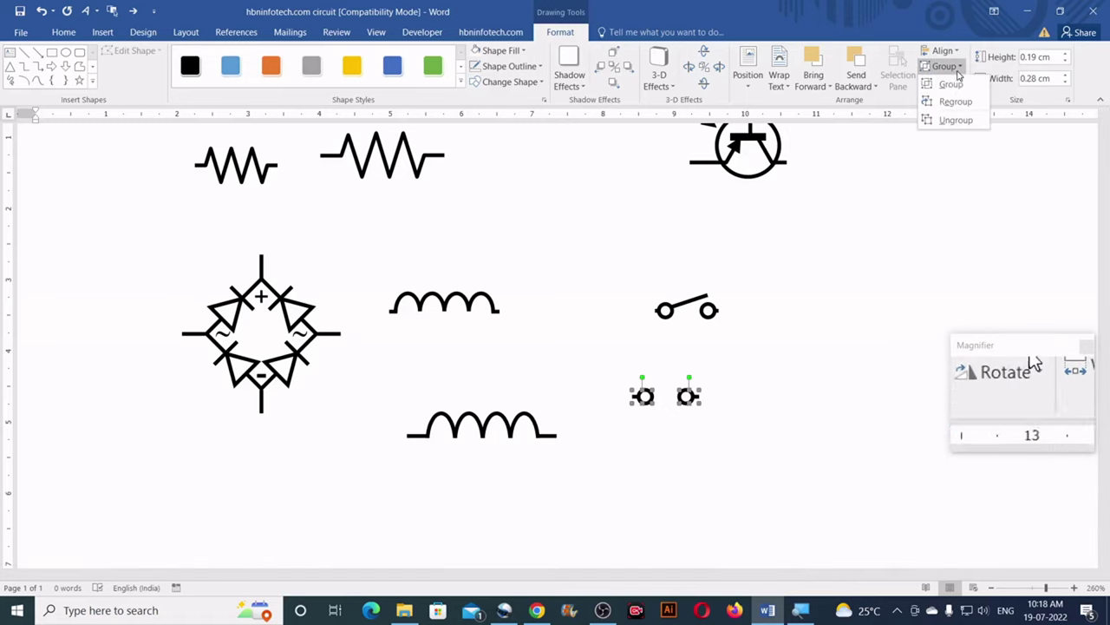
{"action": "left_click", "coordinate": [952, 84]}
{"action": "left_click", "coordinate": [769, 364]}
{"action": "scroll", "coordinate": [760, 352], "scroll_direction": "up", "scroll_amount": 2}
{"action": "scroll", "coordinate": [761, 351], "scroll_direction": "down", "scroll_amount": 2}
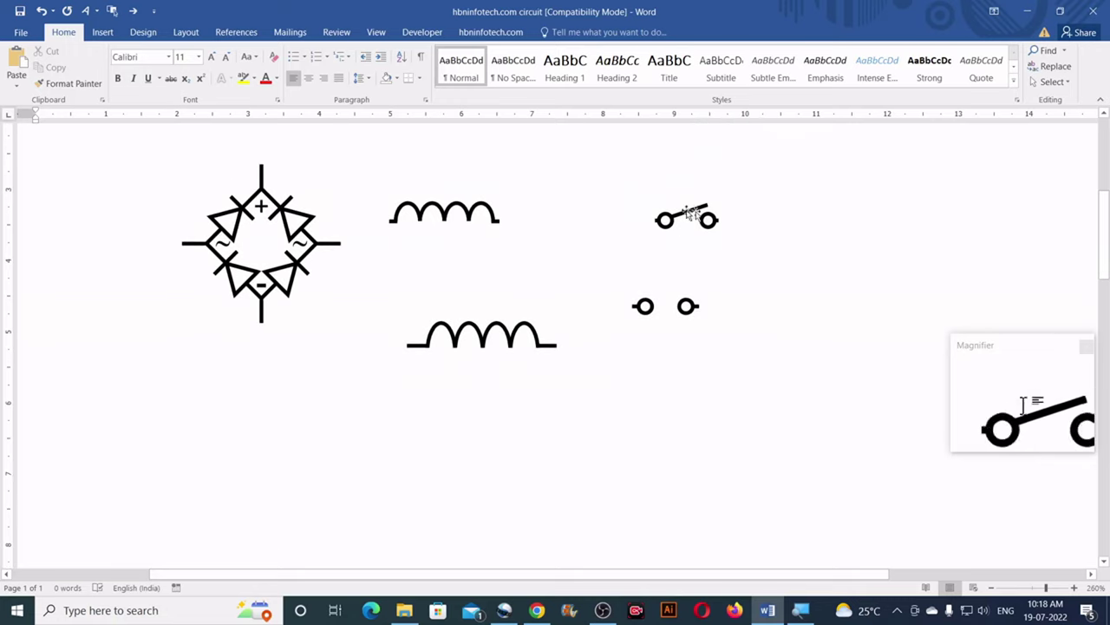
Step: Draw a horizontal line about 0.7 cm long above the two terminals, thickened to match the other symbols
{"action": "left_click", "coordinate": [103, 32]}
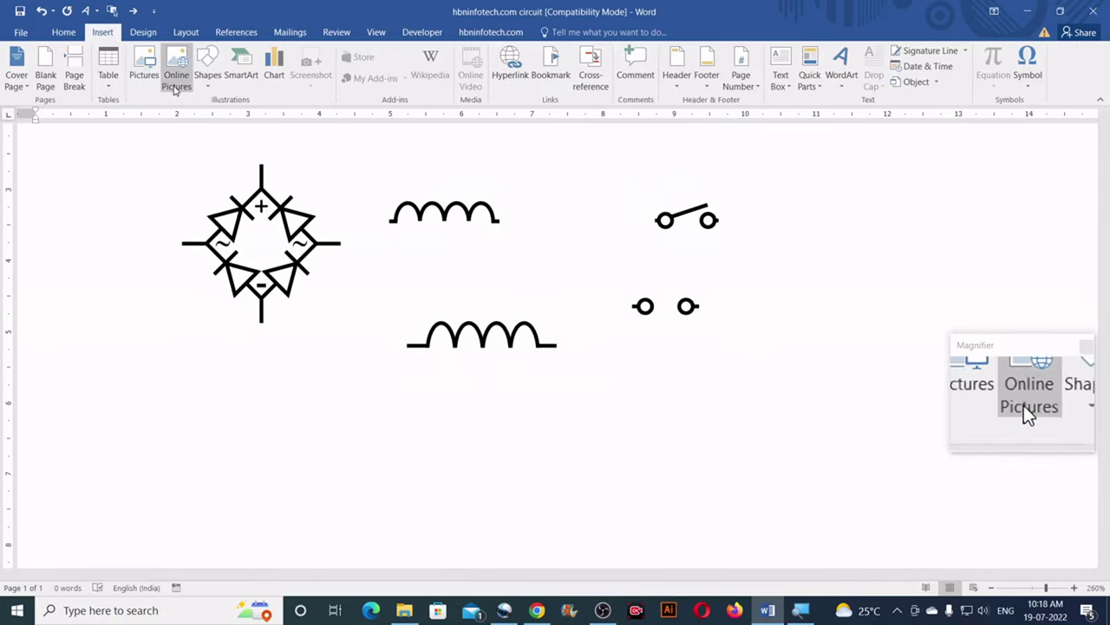
{"action": "left_click", "coordinate": [207, 78]}
{"action": "left_click", "coordinate": [212, 116]}
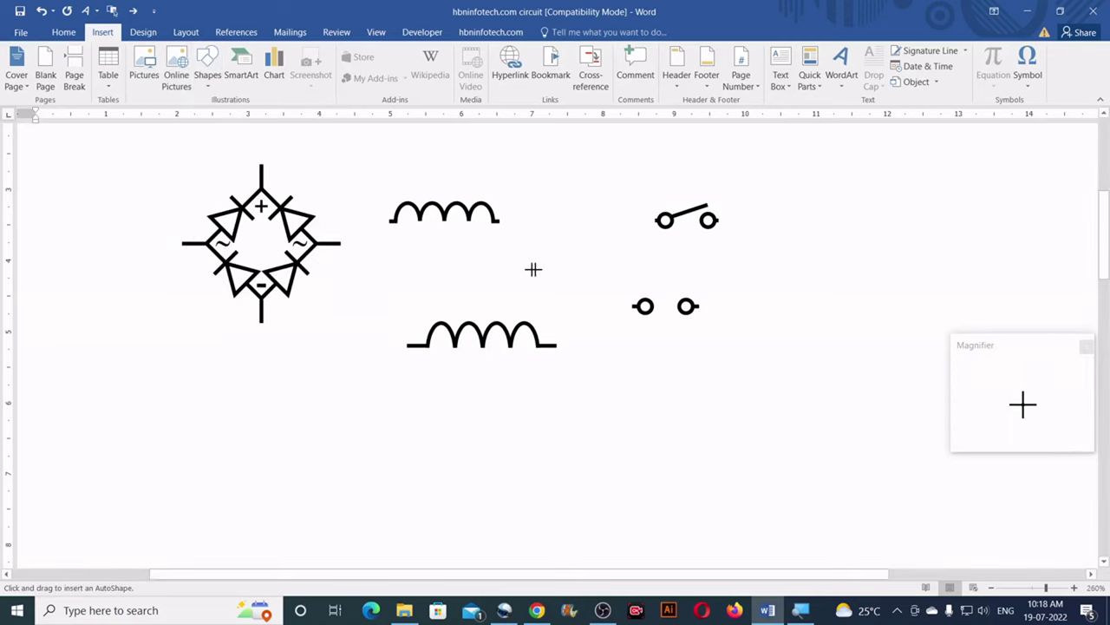
{"action": "mouse_move", "coordinate": [652, 286]}
{"action": "left_mouse_down"}
{"action": "mouse_move", "coordinate": [684, 272]}
{"action": "mouse_move", "coordinate": [702, 286]}
{"action": "left_mouse_up"}
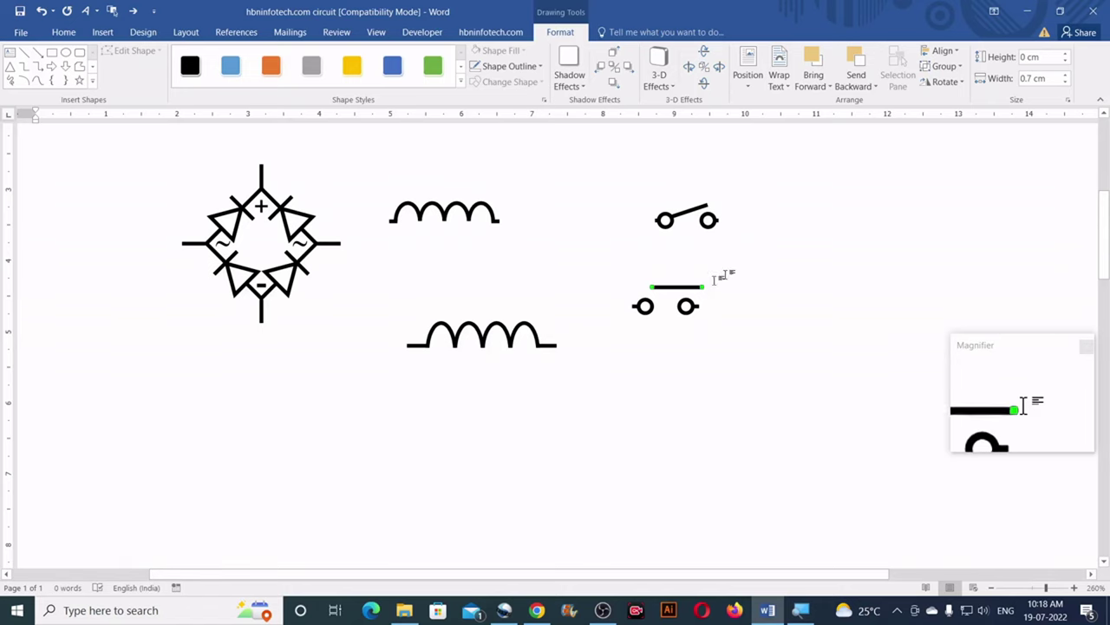
Step: Rotate the 0.7 cm line by 15° and flip it horizontally so it slopes upward to the right
{"action": "left_click", "coordinate": [944, 81]}
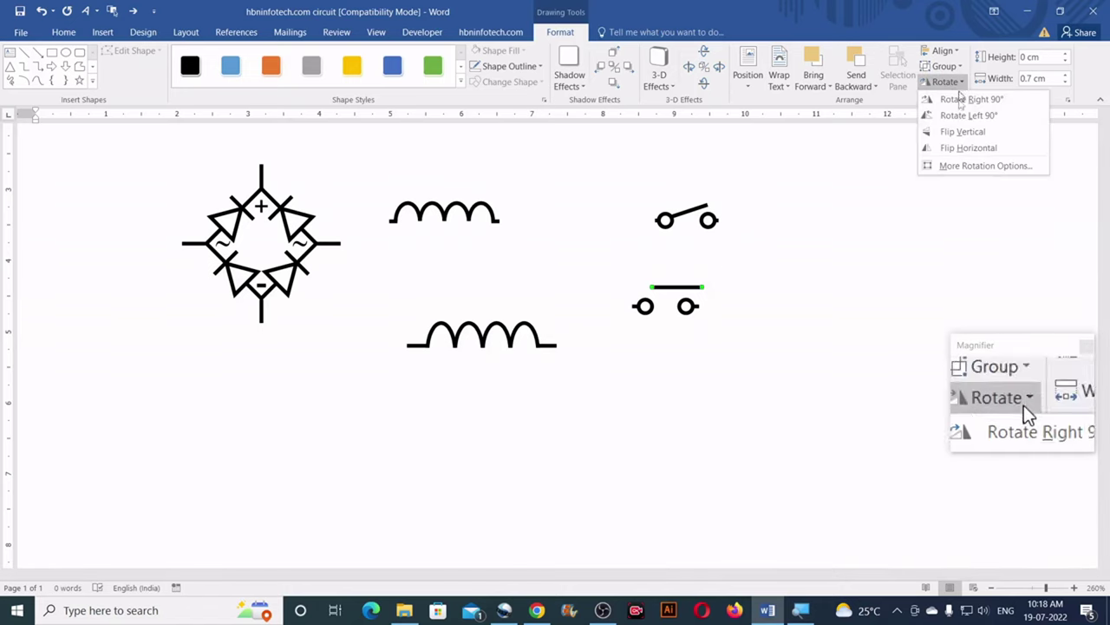
{"action": "left_click", "coordinate": [970, 166]}
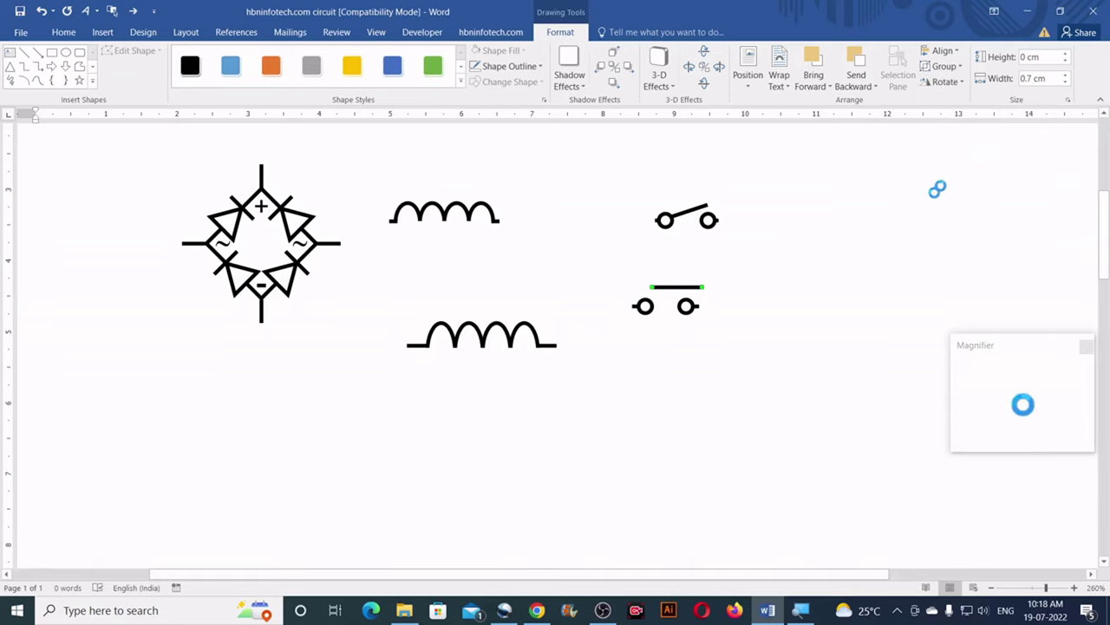
{"action": "left_click_drag", "start_coordinate": [611, 245], "coordinate": [590, 251]}
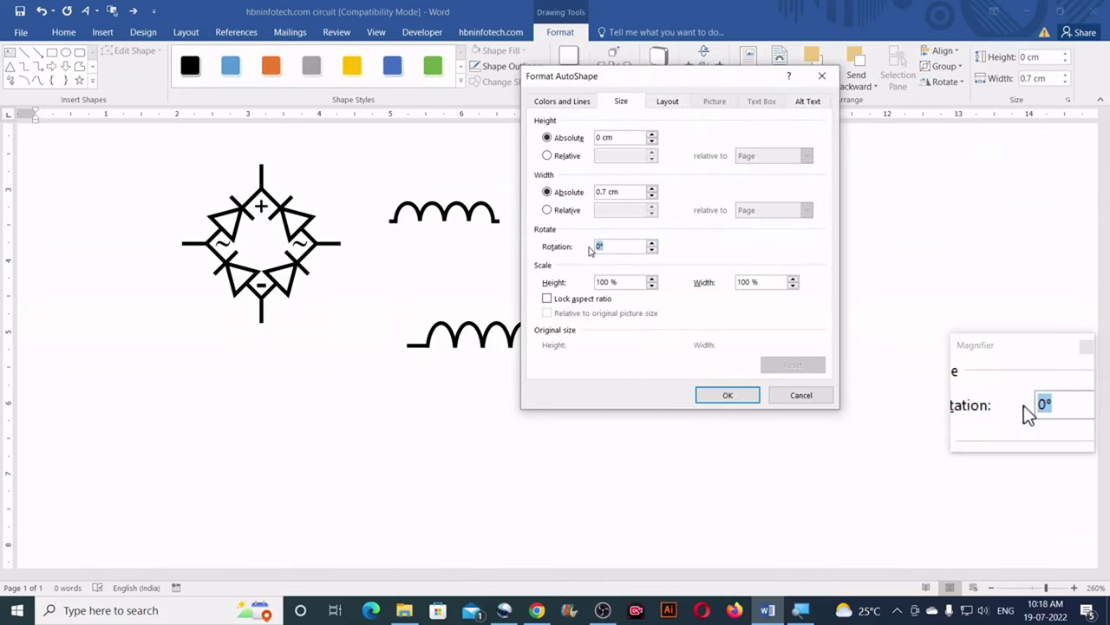
{"action": "type", "text": "15"}
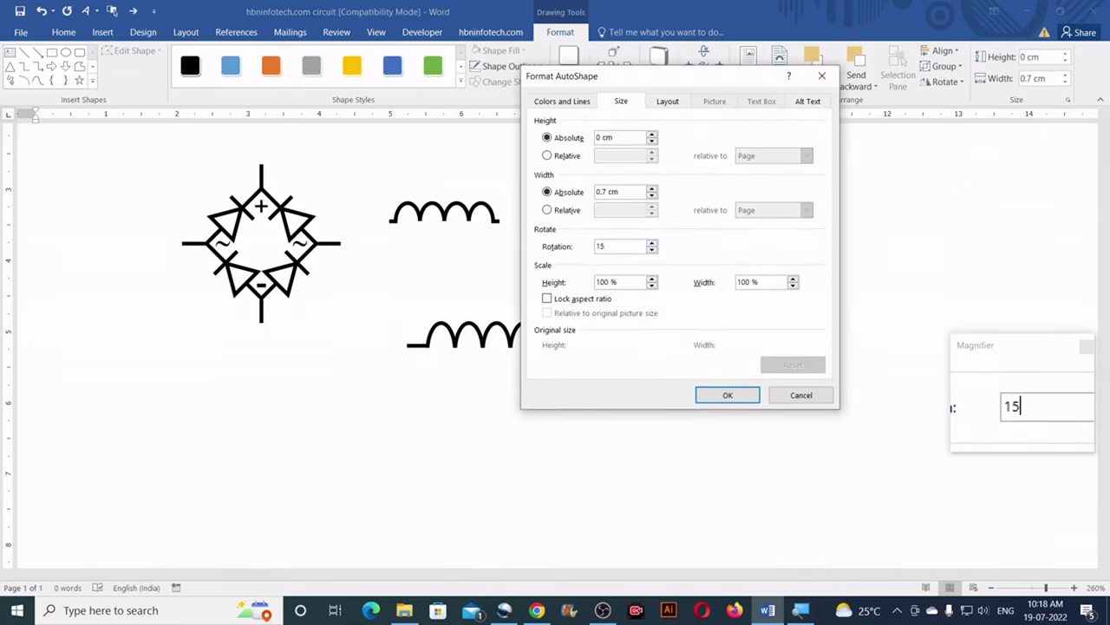
{"action": "key", "text": "Return"}
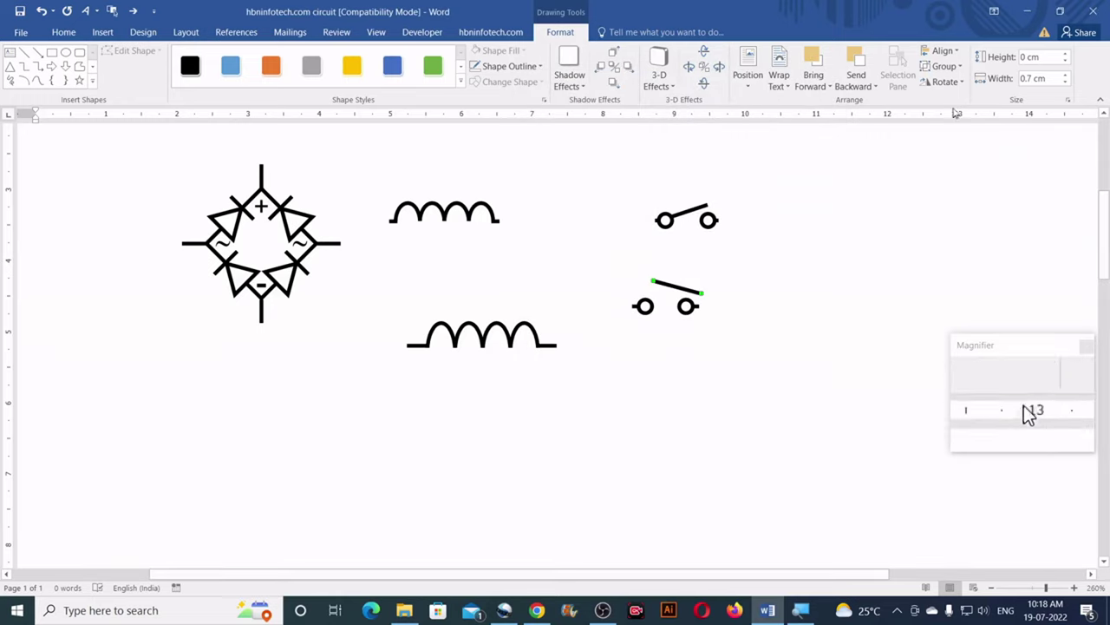
{"action": "left_click", "coordinate": [946, 82]}
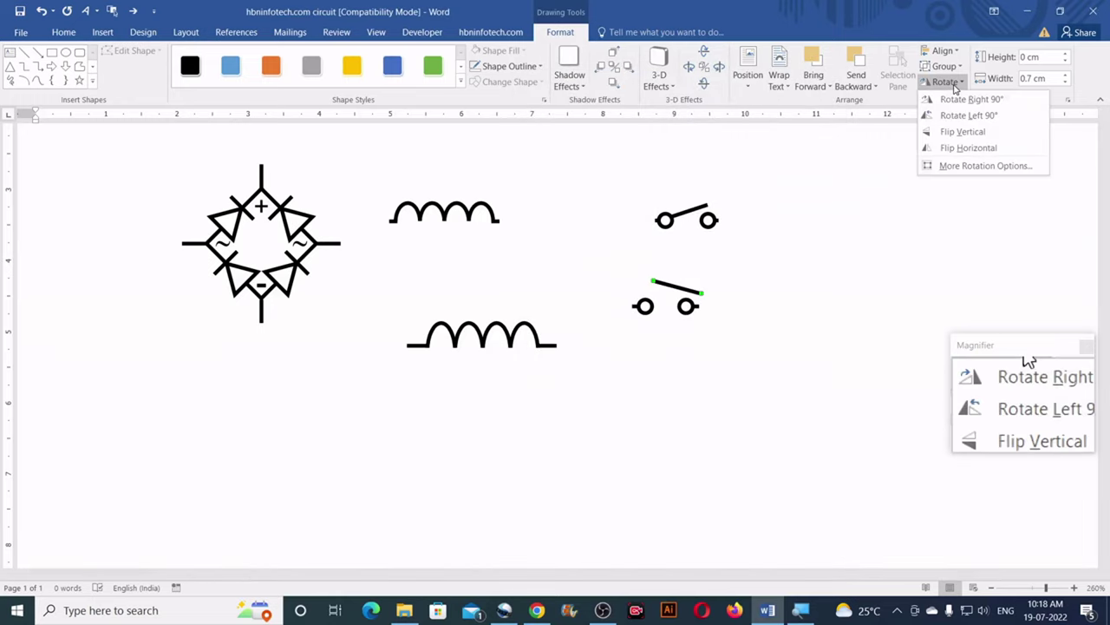
{"action": "left_click", "coordinate": [966, 150]}
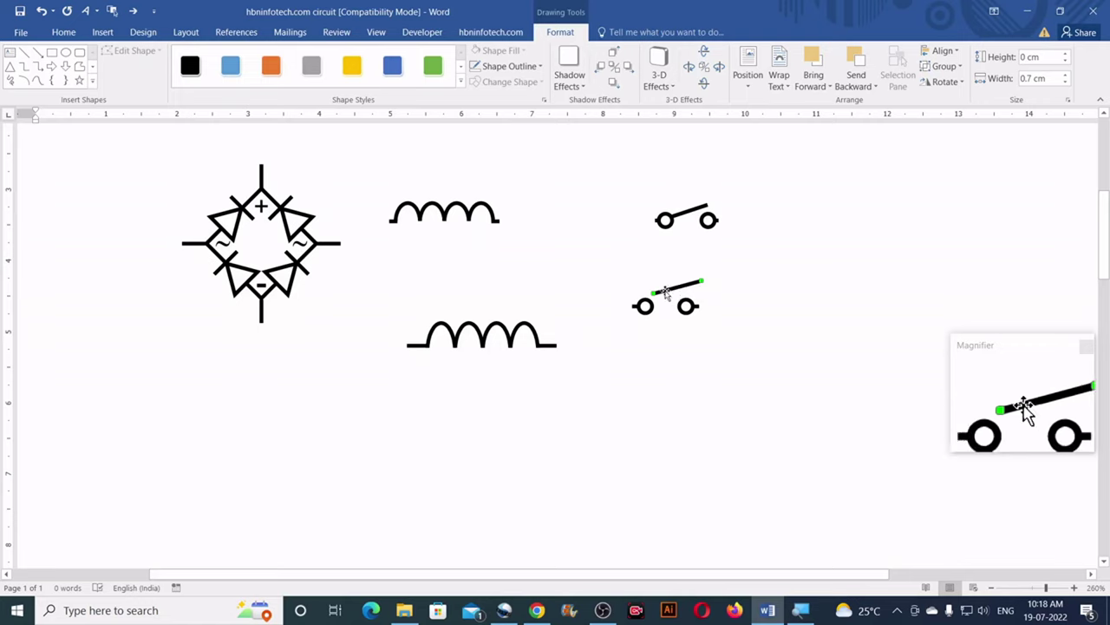
Step: Place the sloped line's lower end on the left terminal circle, set its rotation to 330°, and nudge it into position
{"action": "left_click_drag", "start_coordinate": [666, 293], "coordinate": [651, 296]}
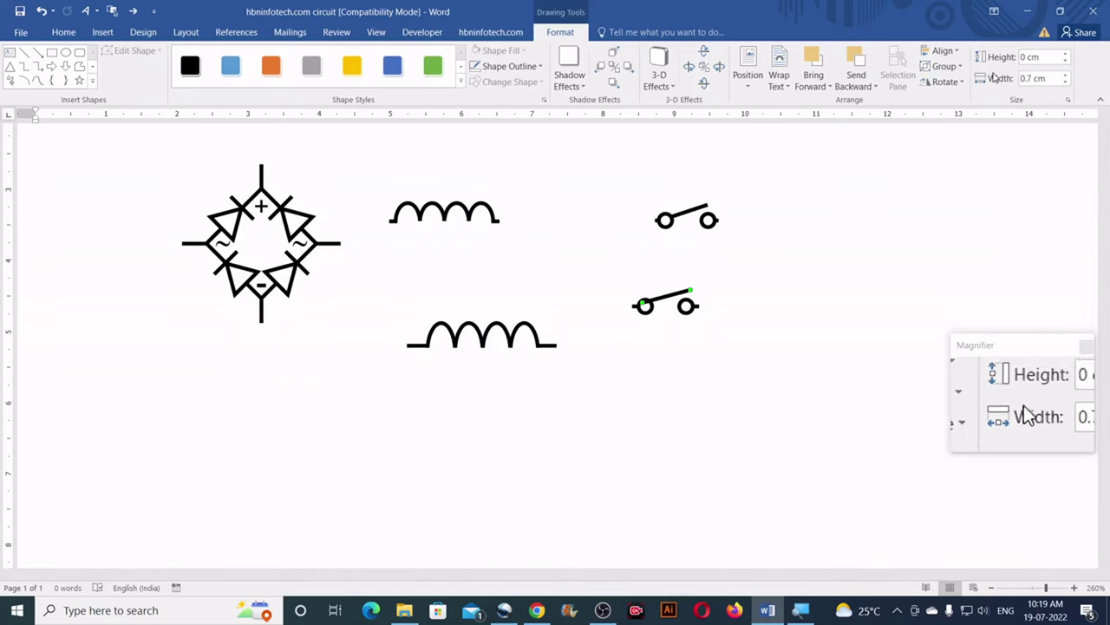
{"action": "left_click", "coordinate": [945, 82]}
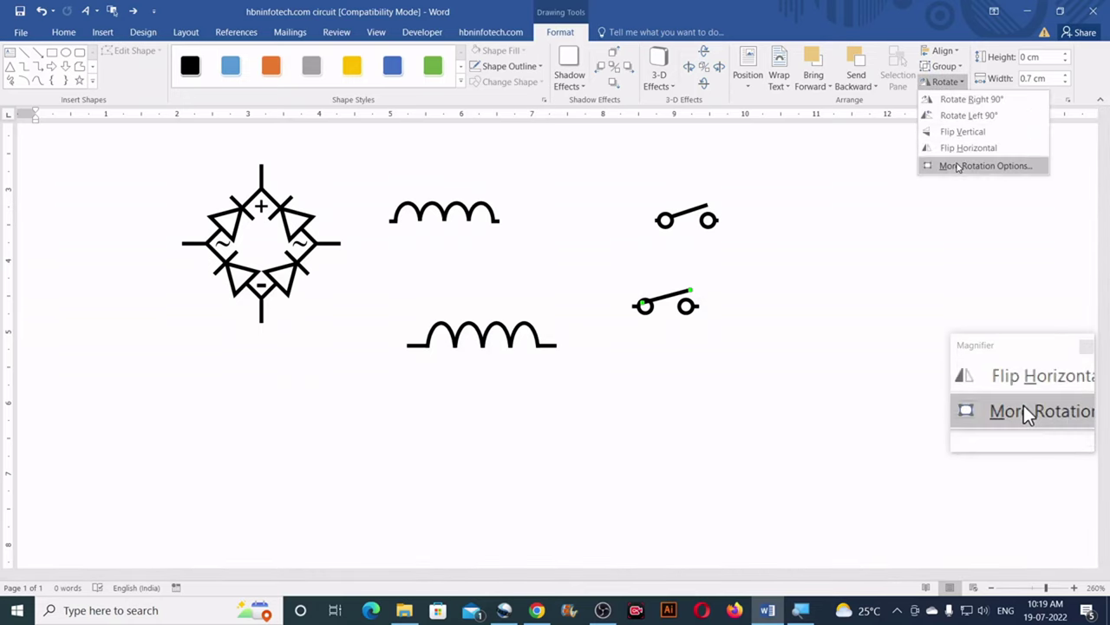
{"action": "left_click", "coordinate": [962, 165]}
{"action": "left_click_drag", "start_coordinate": [629, 249], "coordinate": [573, 244]}
{"action": "type", "text": "330"}
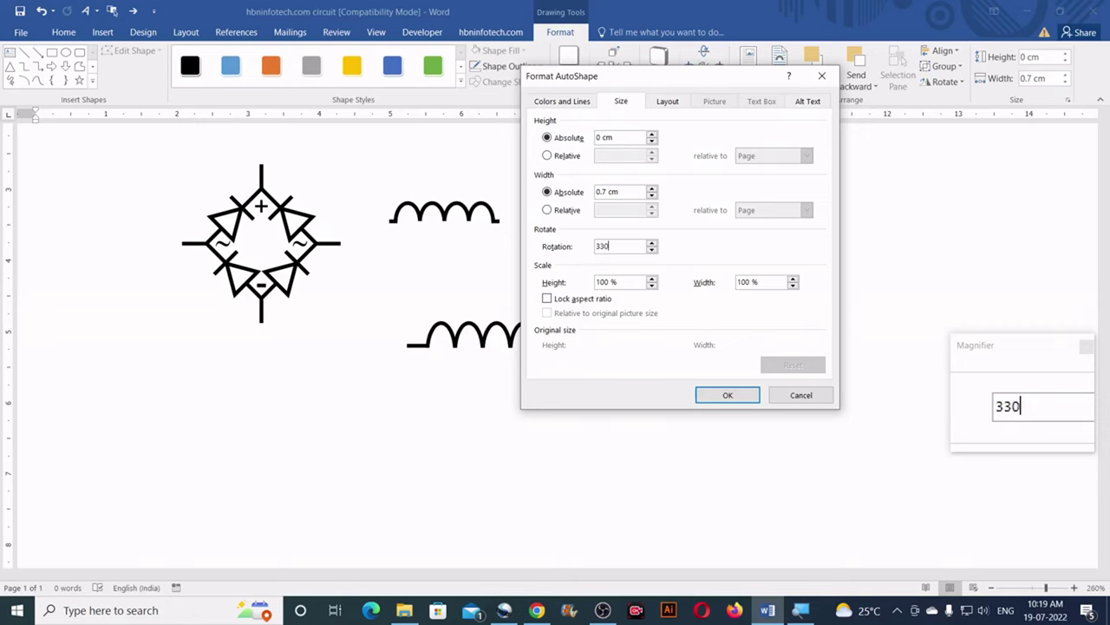
{"action": "key", "text": "Return"}
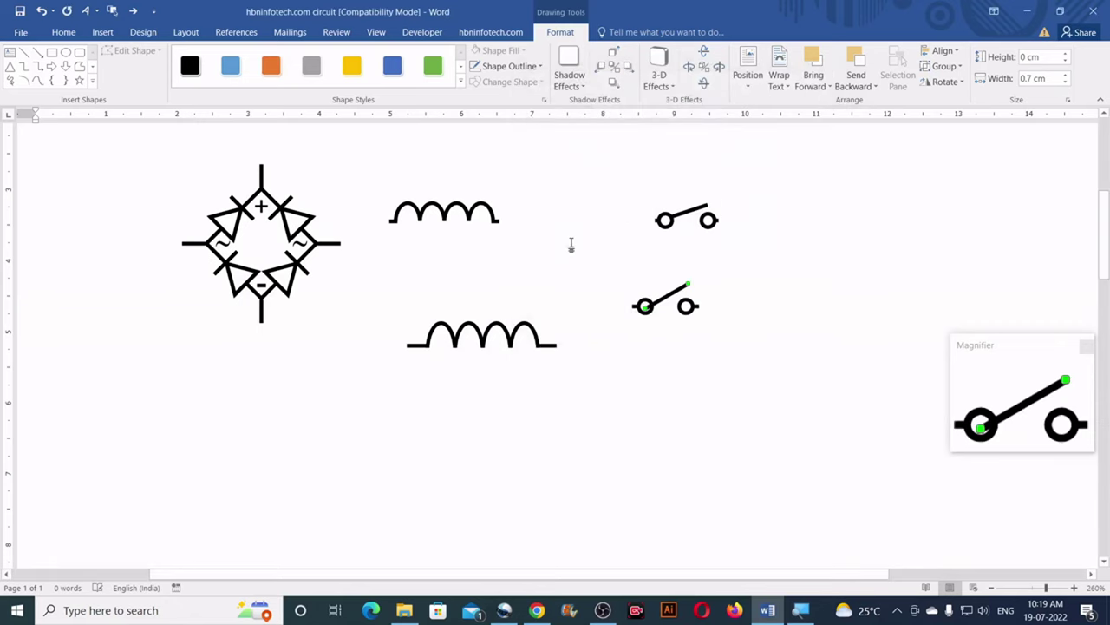
{"action": "key", "text": "Left"}
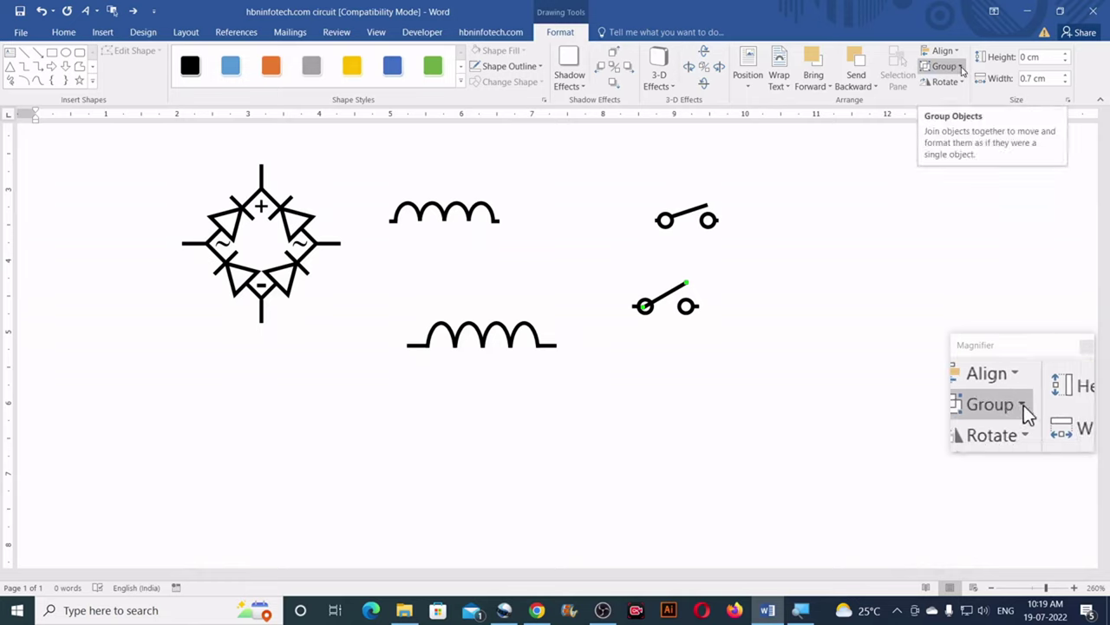
Step: Send the switch's sloped lever line to the back, behind the terminal circles
{"action": "left_click", "coordinate": [875, 87]}
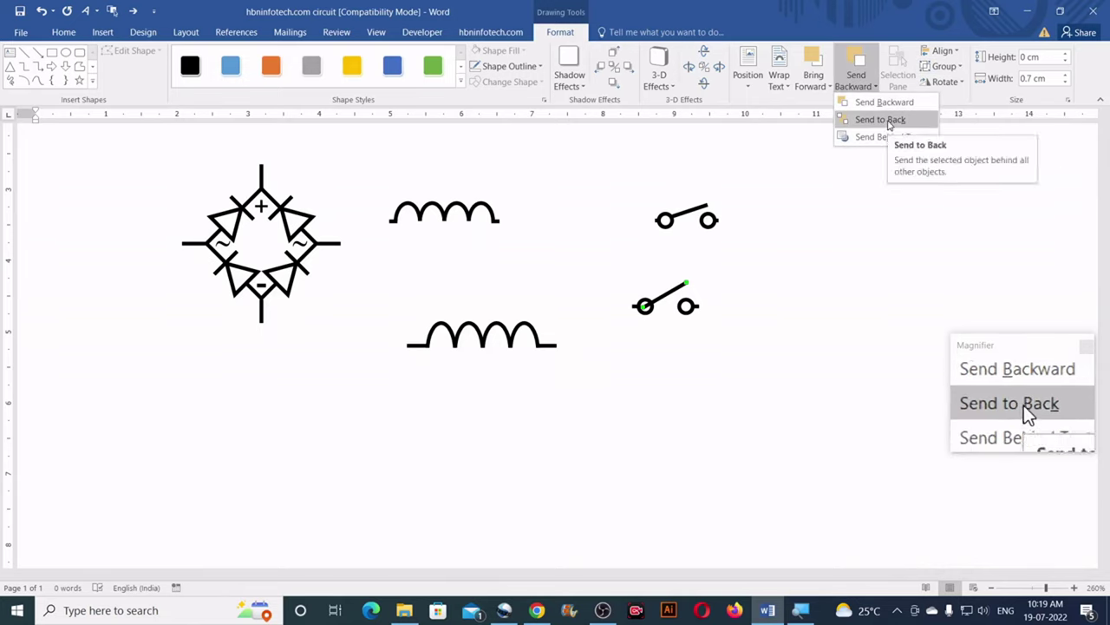
{"action": "left_click", "coordinate": [889, 124]}
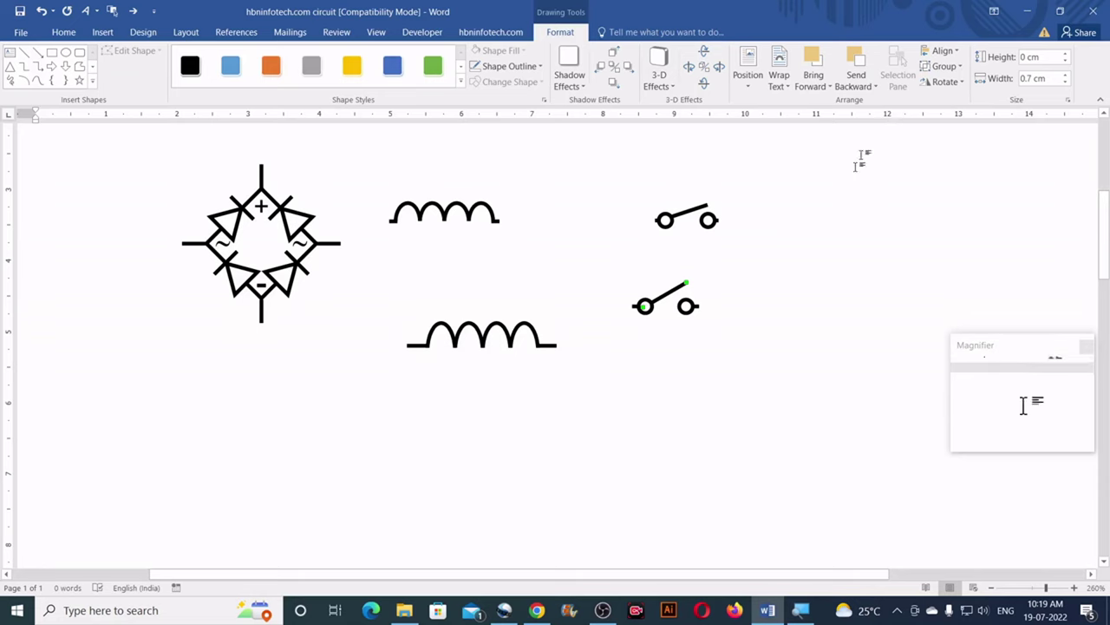
{"action": "left_click", "coordinate": [756, 315]}
{"action": "scroll", "coordinate": [755, 315], "scroll_direction": "up", "scroll_amount": 3}
{"action": "scroll", "coordinate": [729, 299], "scroll_direction": "down", "scroll_amount": 3}
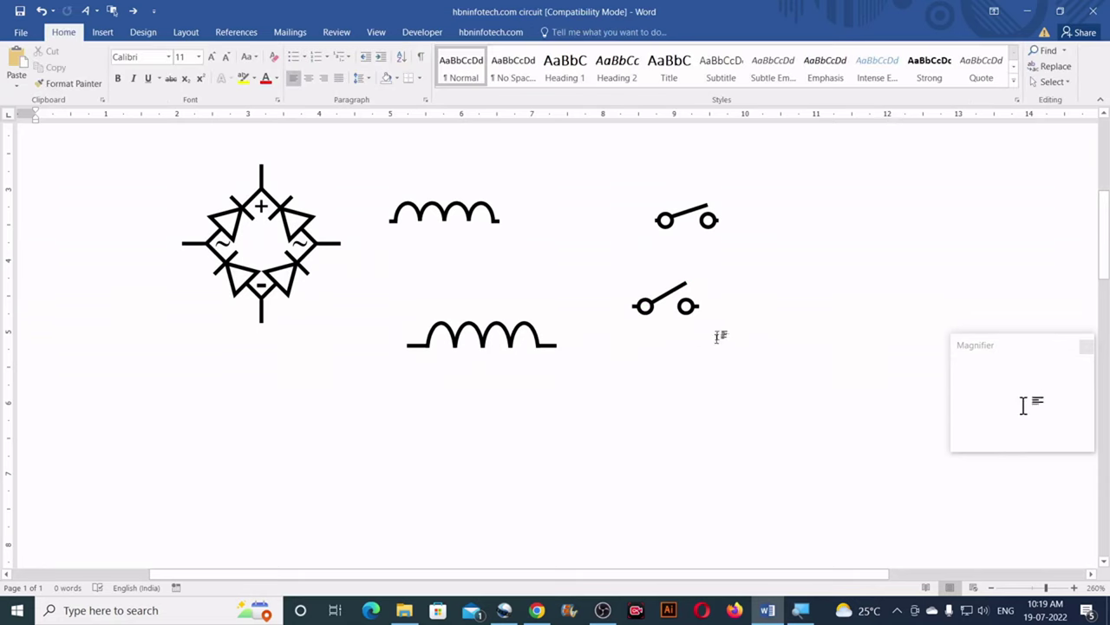
Step: Select the sloped lever line together with the terminal pair and group them into one switch symbol
{"action": "left_click", "coordinate": [1049, 82]}
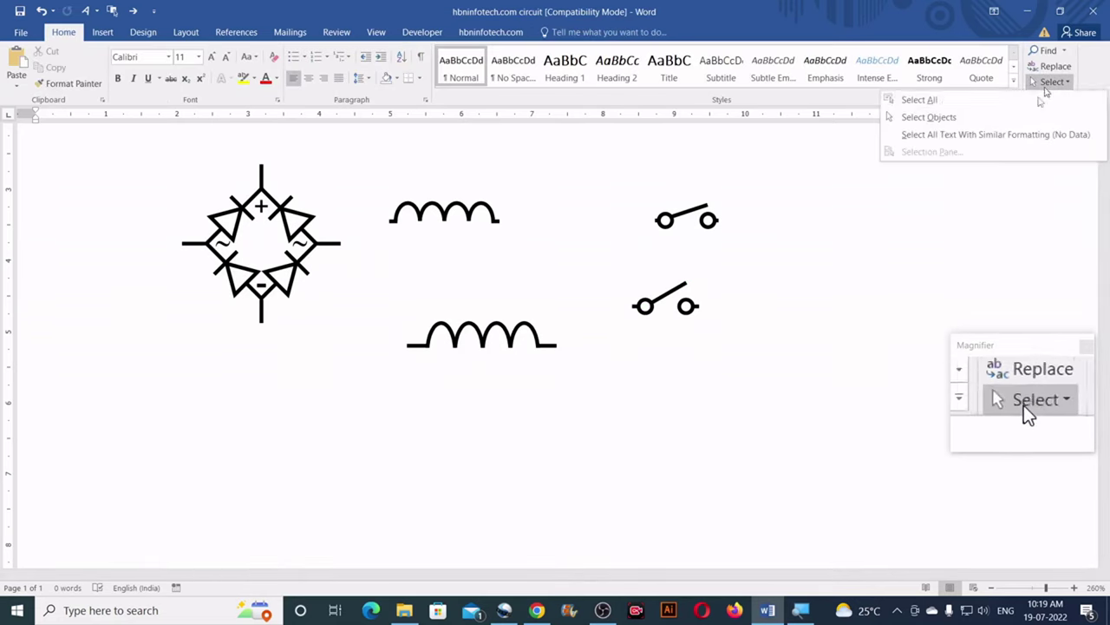
{"action": "left_click", "coordinate": [956, 116]}
{"action": "left_click_drag", "start_coordinate": [604, 269], "coordinate": [751, 354]}
{"action": "left_click", "coordinate": [561, 34]}
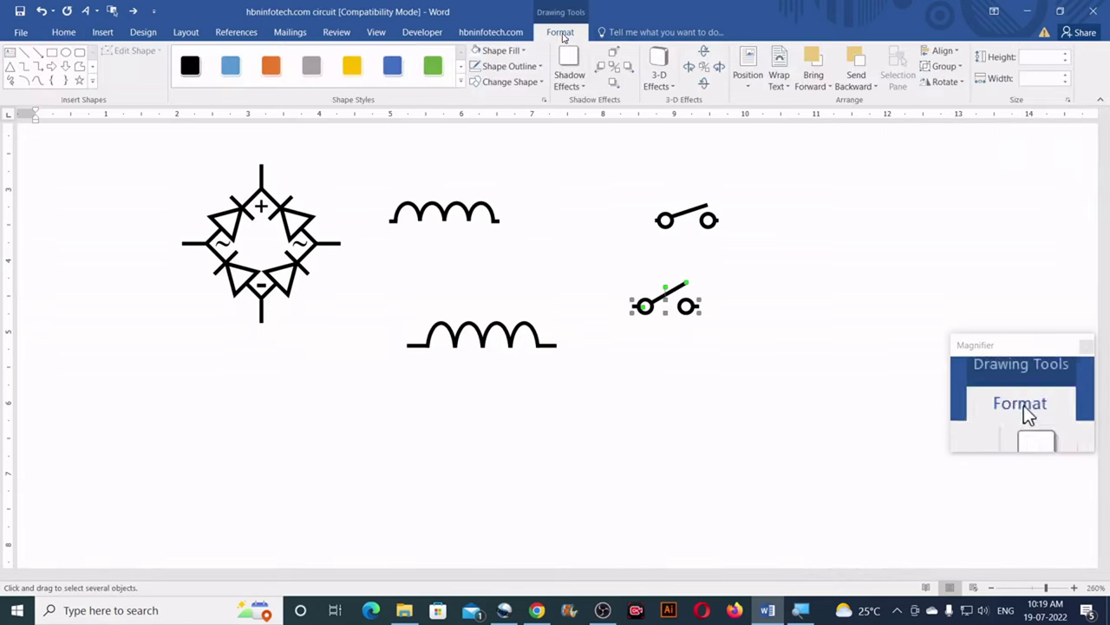
{"action": "left_click", "coordinate": [961, 67]}
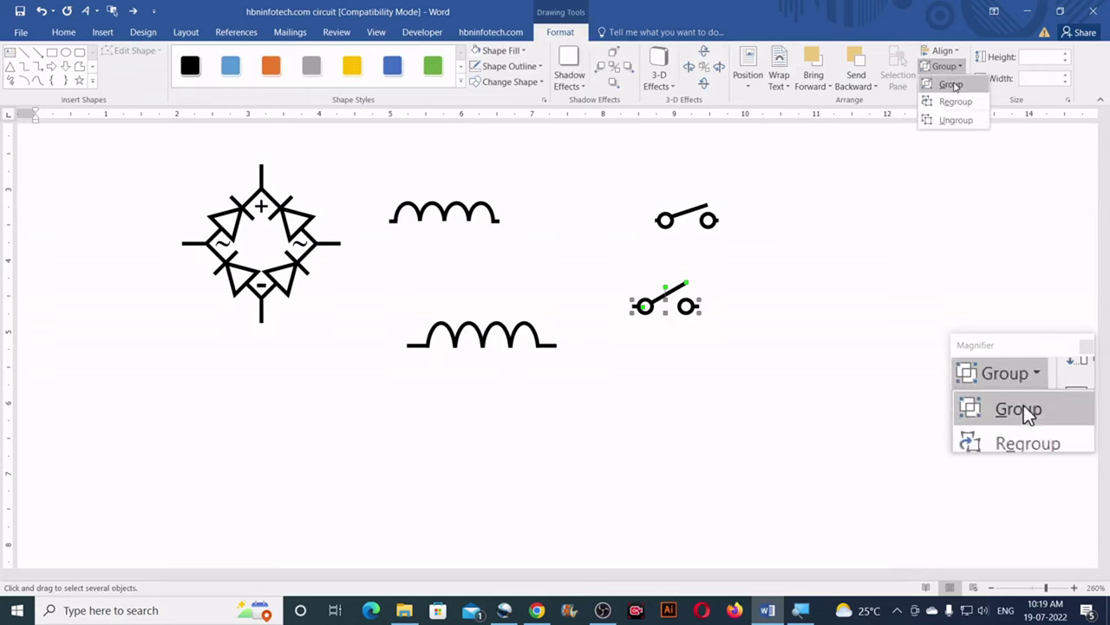
{"action": "left_click", "coordinate": [950, 87]}
{"action": "left_click", "coordinate": [733, 331]}
{"action": "scroll", "coordinate": [686, 318], "scroll_direction": "down", "scroll_amount": 3}
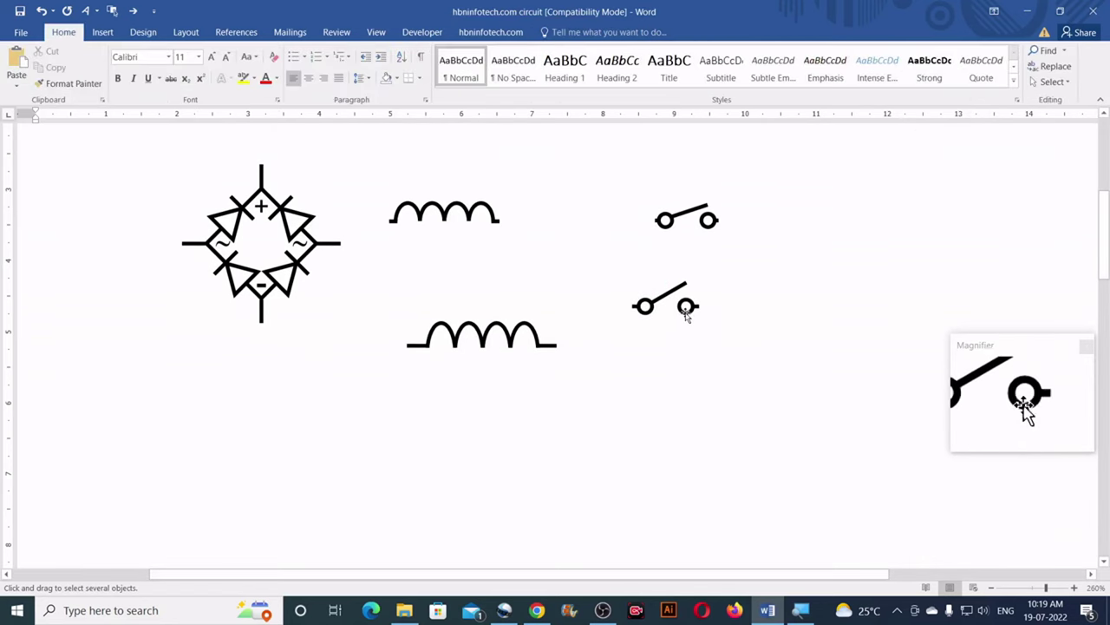
Step: Move the grouped switch symbol a short distance to the left, below the original switch
{"action": "mouse_move", "coordinate": [685, 311]}
{"action": "left_mouse_down"}
{"action": "mouse_move", "coordinate": [794, 314]}
{"action": "mouse_move", "coordinate": [646, 307]}
{"action": "left_mouse_up"}
{"action": "left_click", "coordinate": [718, 333]}
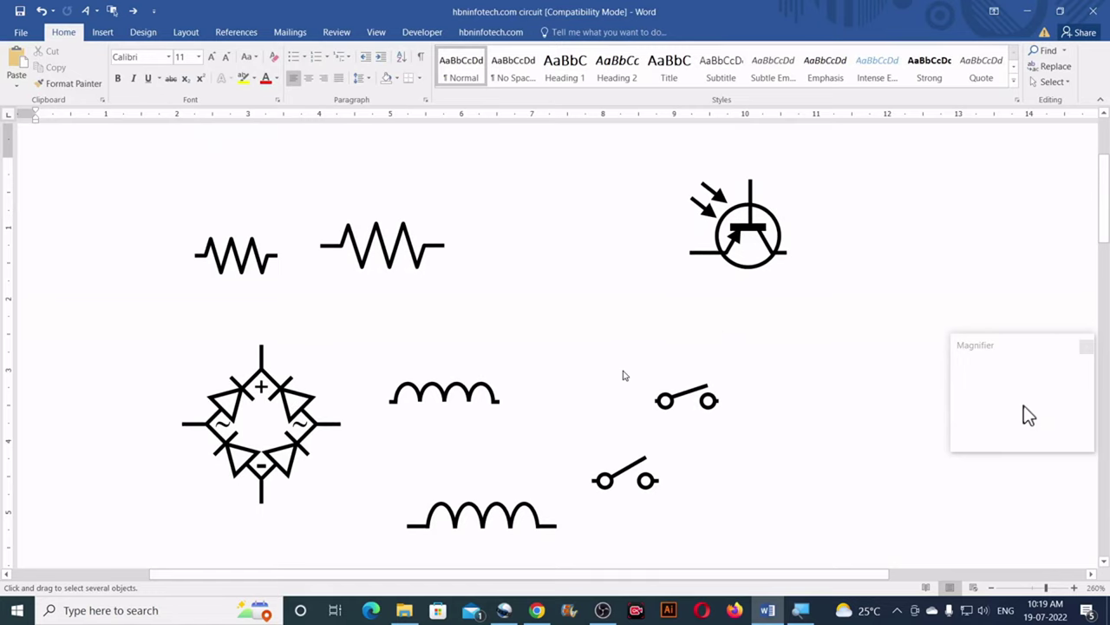
{"action": "scroll", "coordinate": [623, 375], "scroll_direction": "down", "scroll_amount": 3}
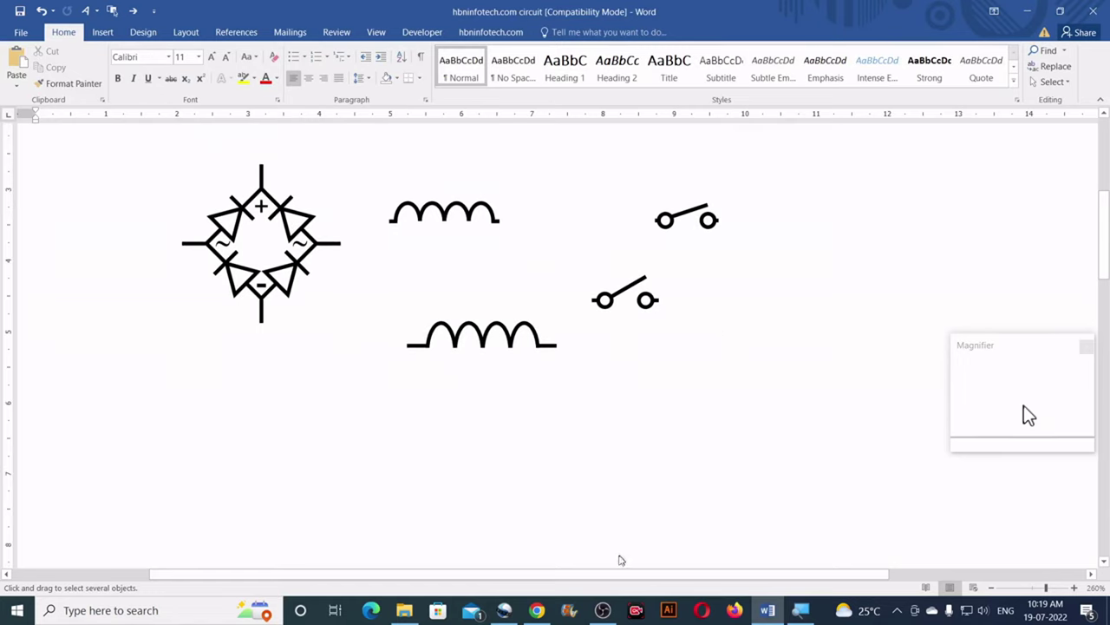
{"action": "left_click", "coordinate": [603, 609]}
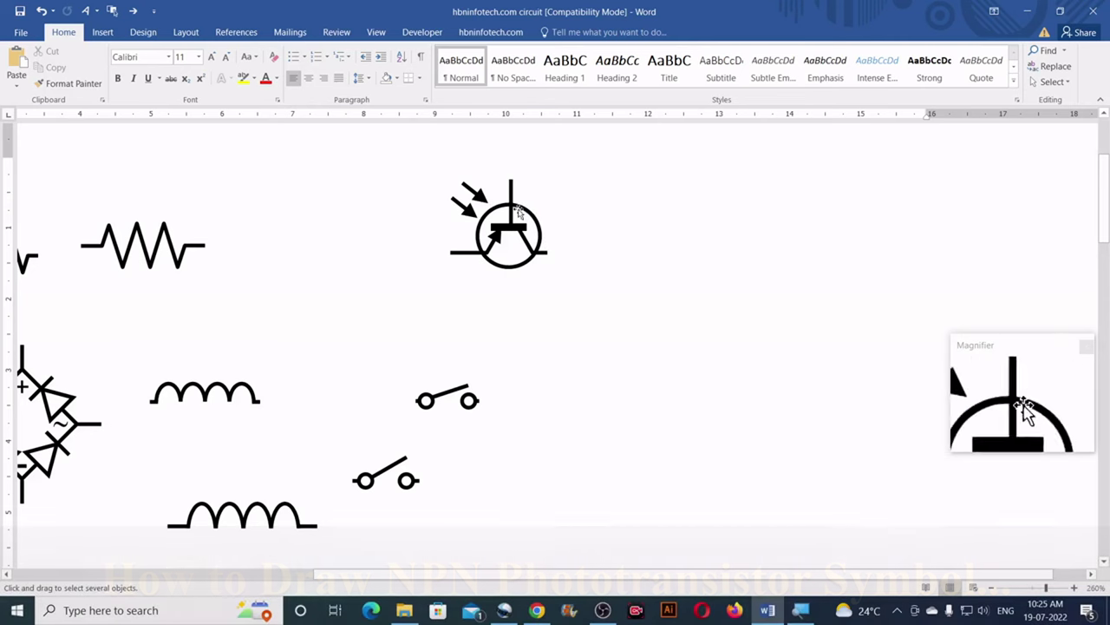
Step: Draw a circle about 0.88 cm in diameter to the right of the phototransistor symbol and thicken its outline to match the other symbols
{"action": "left_click", "coordinate": [105, 33]}
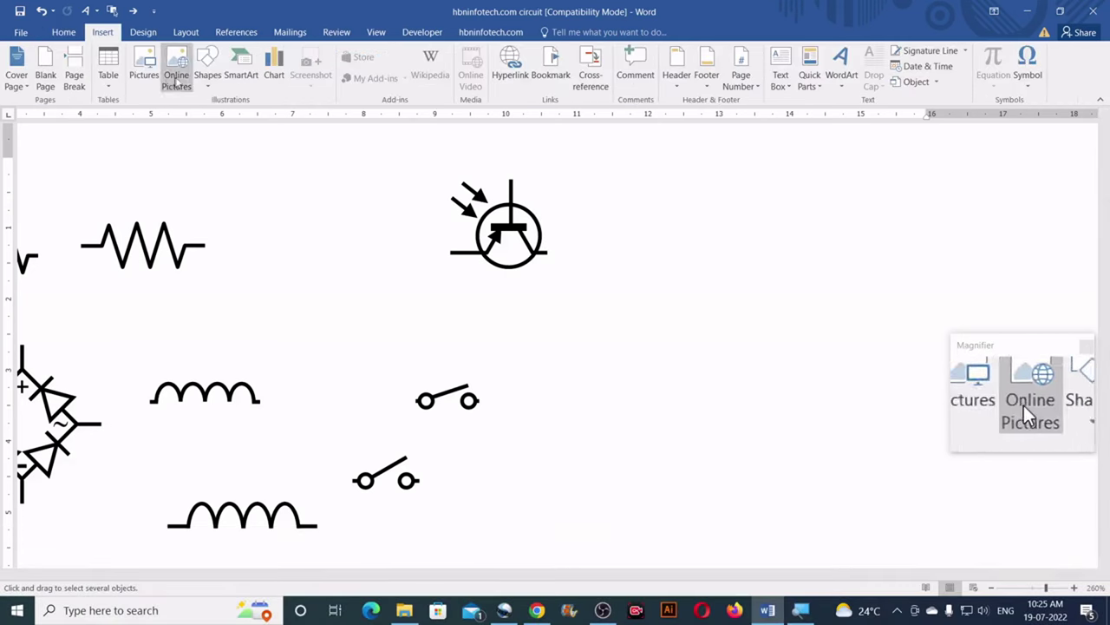
{"action": "left_click", "coordinate": [207, 68]}
{"action": "left_click", "coordinate": [256, 116]}
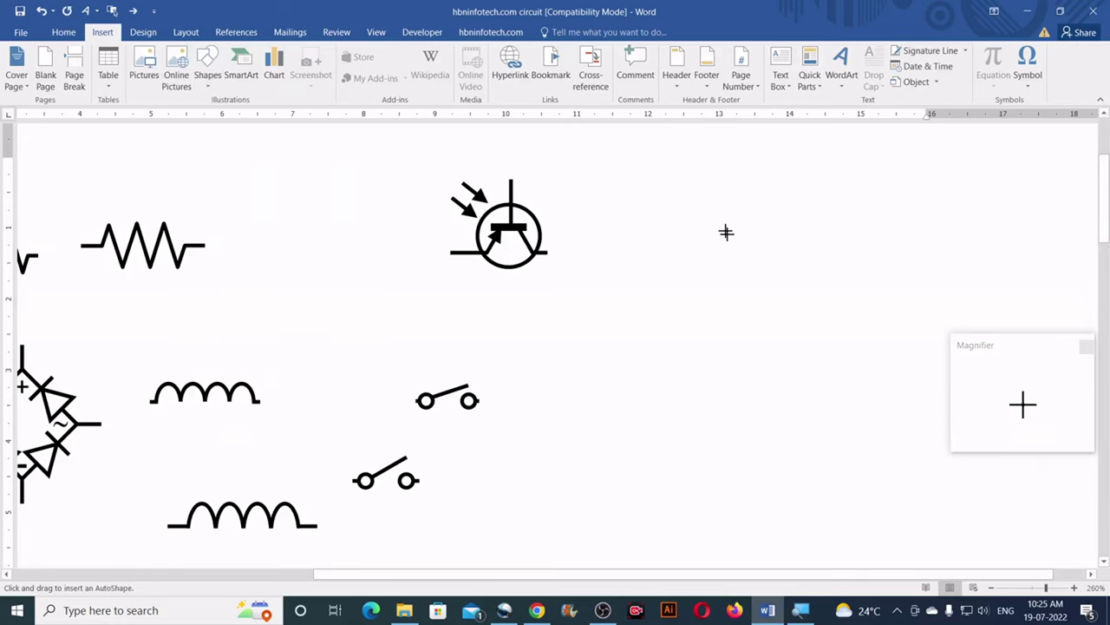
{"action": "left_click_drag", "start_coordinate": [695, 211], "coordinate": [737, 267]}
{"action": "left_click", "coordinate": [506, 67]}
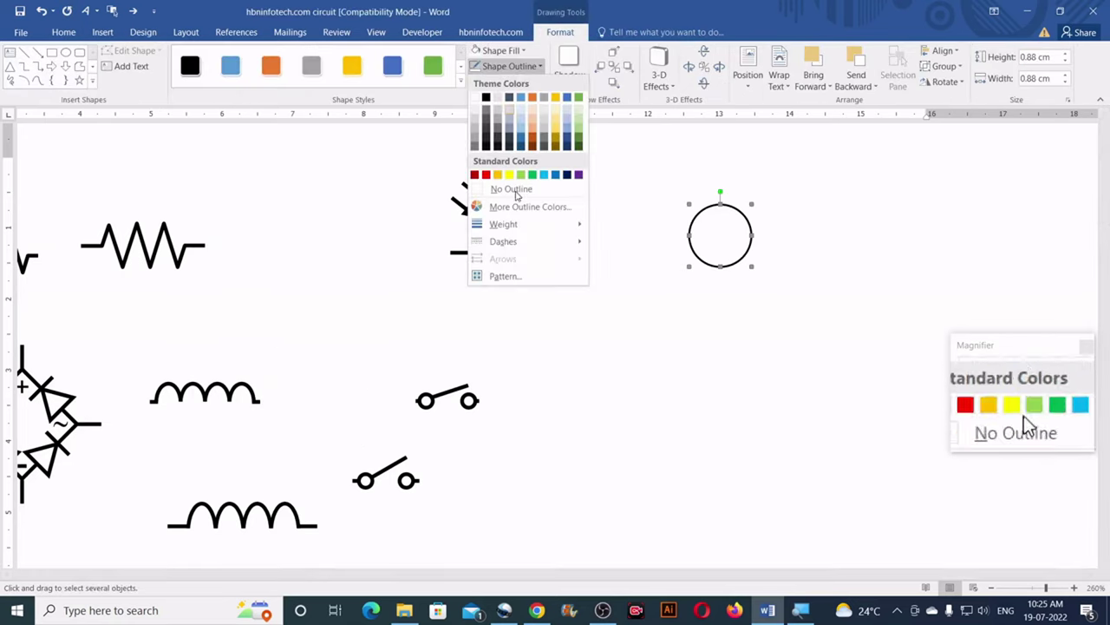
{"action": "mouse_move", "coordinate": [515, 224]}
{"action": "left_click", "coordinate": [659, 287]}
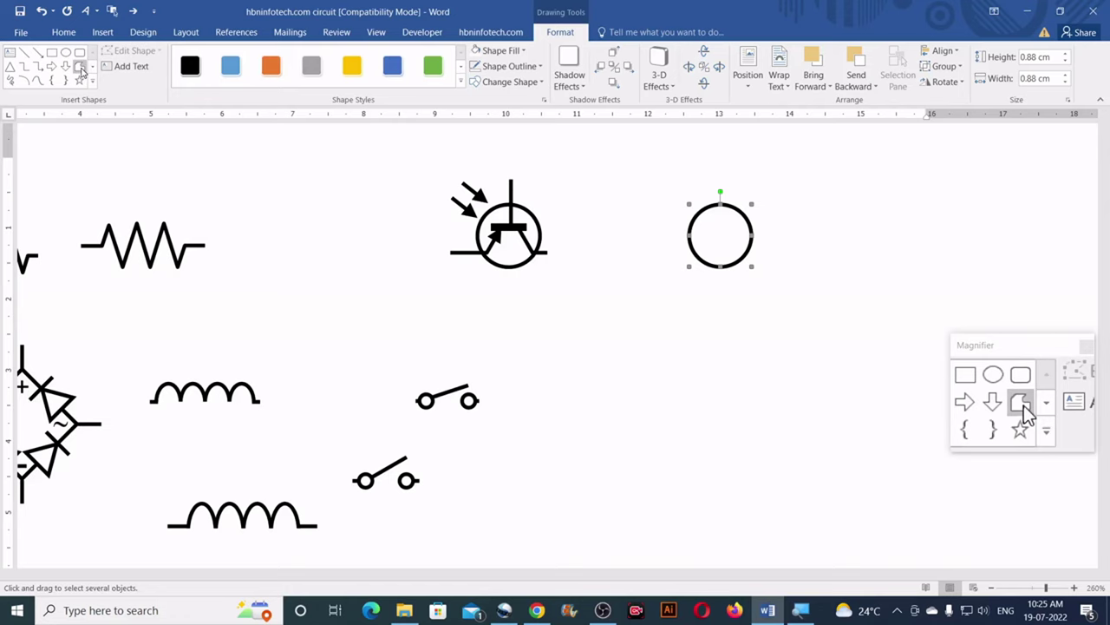
Step: Draw an open freeform line below the circle, horizontal and then bending up to the right, about 0.79 cm wide and 0.31 cm high
{"action": "left_click", "coordinate": [79, 68]}
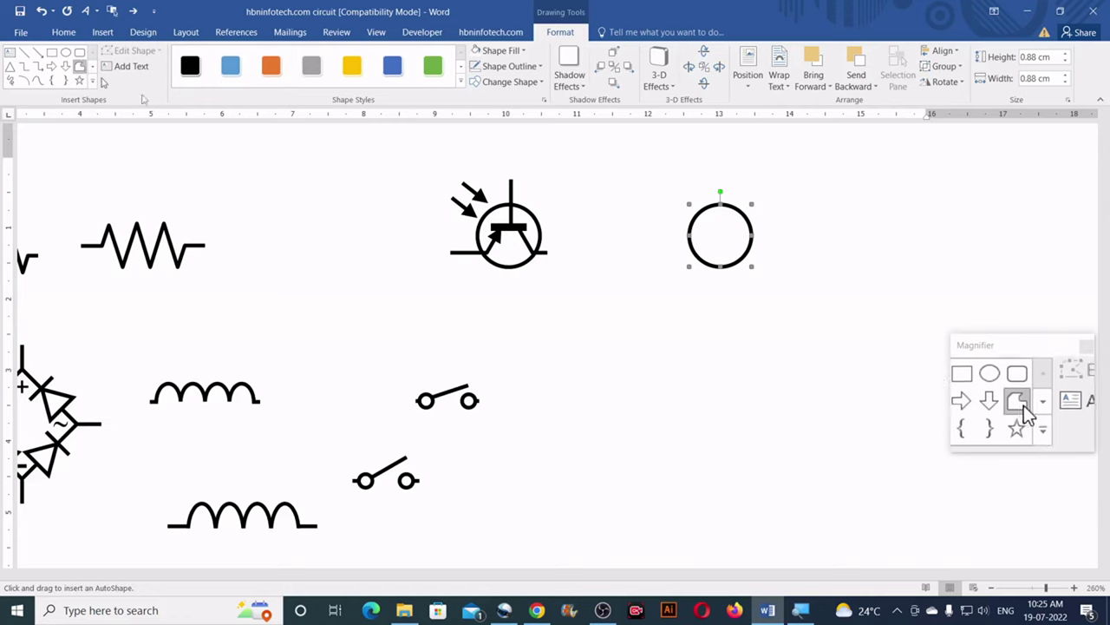
{"action": "left_click", "coordinate": [648, 325]}
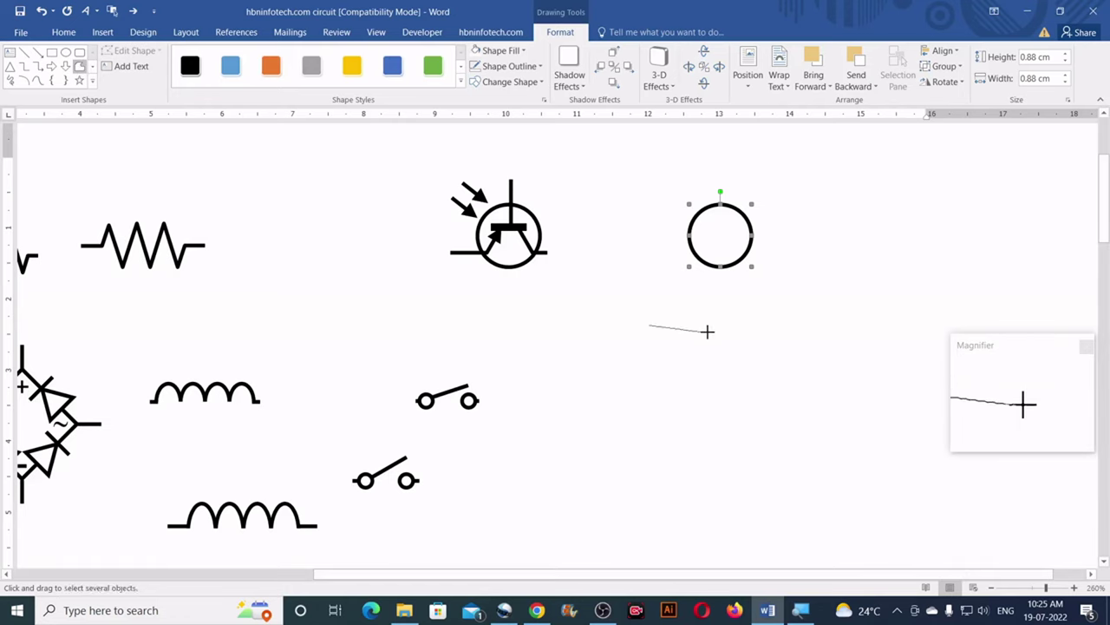
{"action": "left_click", "coordinate": [692, 325]}
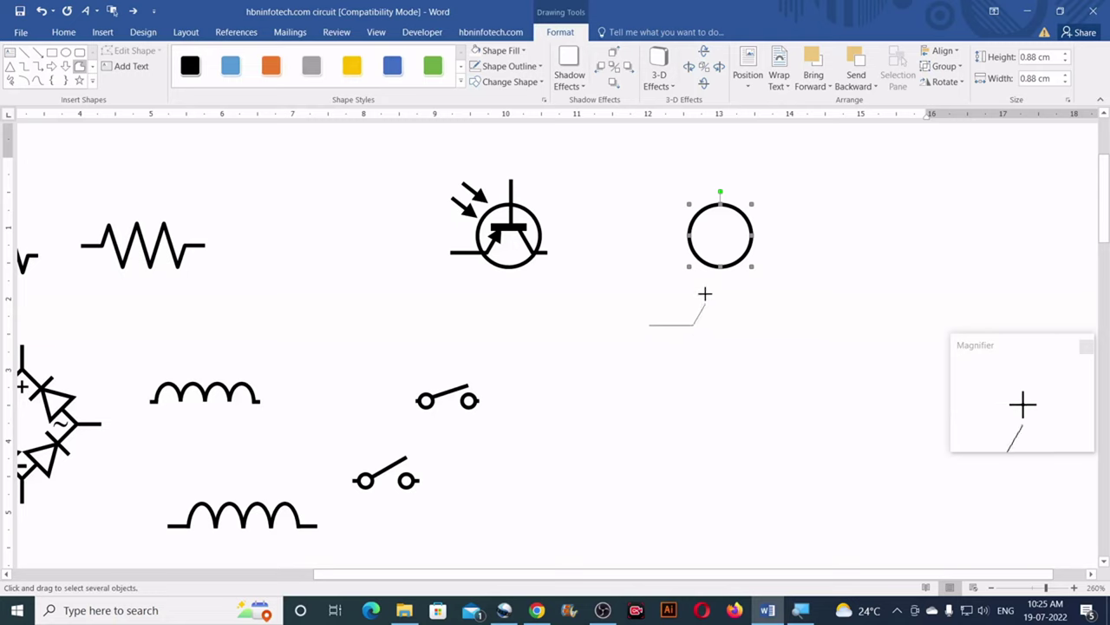
{"action": "left_click", "coordinate": [704, 297]}
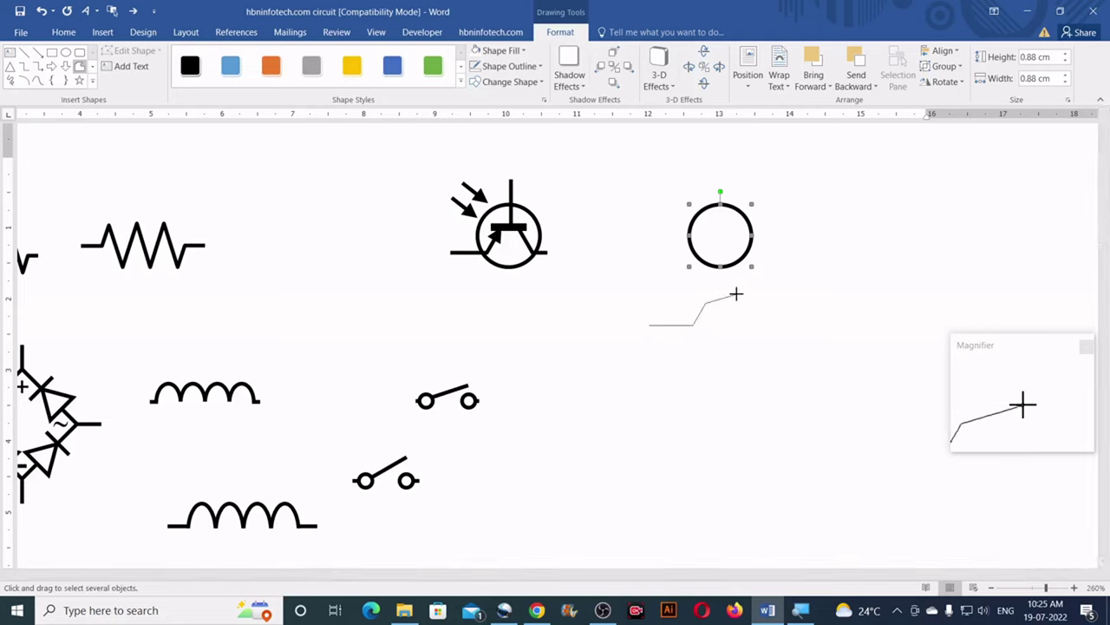
{"action": "key", "text": "Escape"}
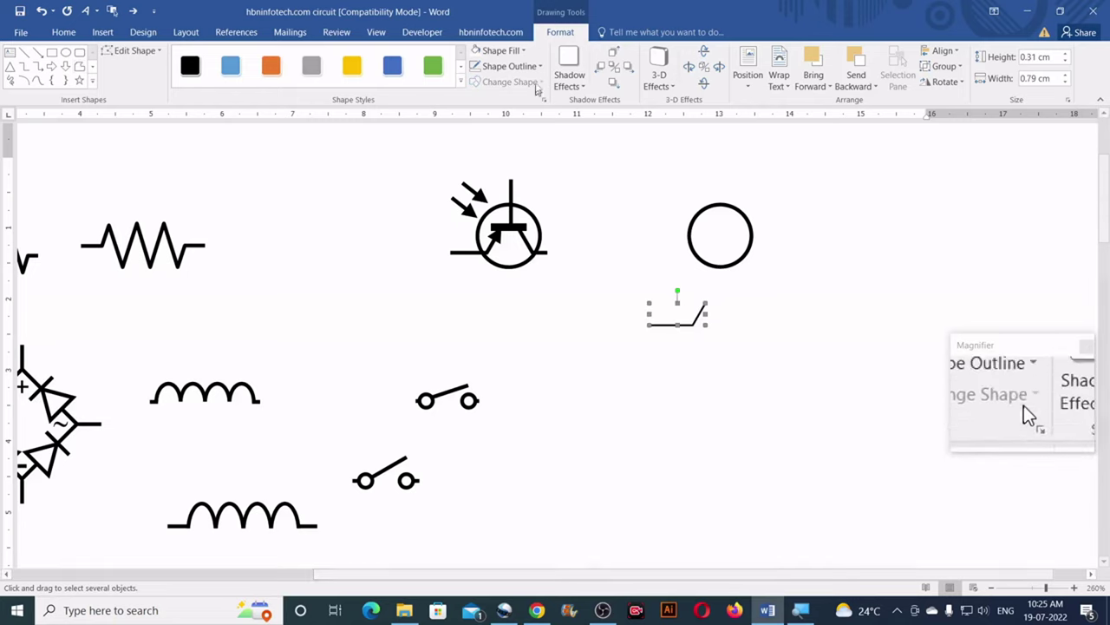
Step: Thicken the bent line to match the circle's outline and add a solid arrowhead at its raised end
{"action": "left_click", "coordinate": [510, 66]}
{"action": "mouse_move", "coordinate": [526, 224]}
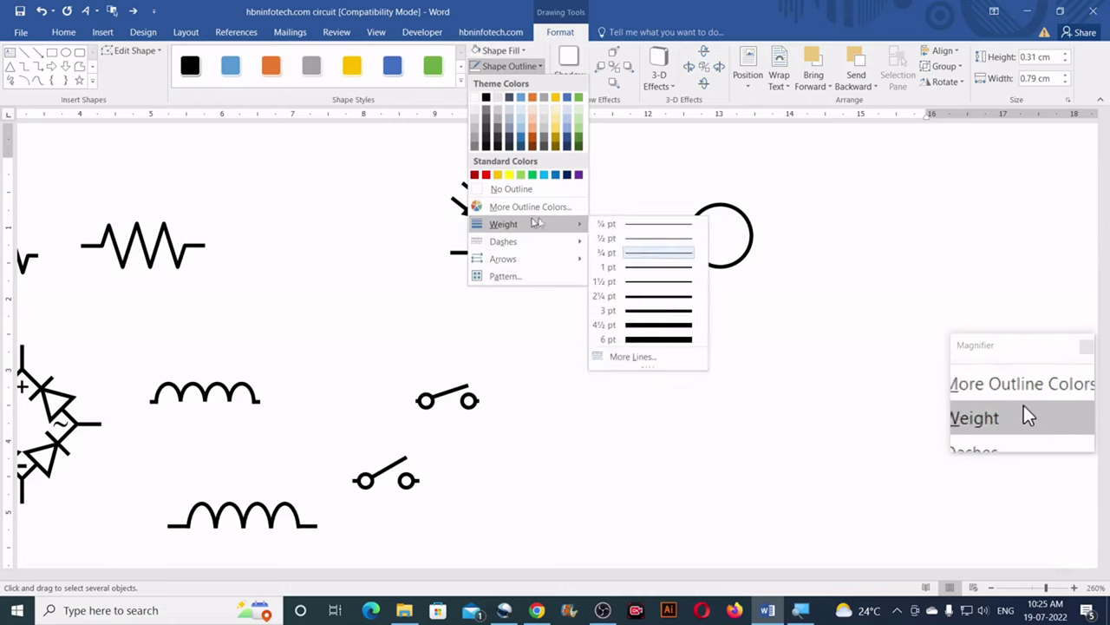
{"action": "left_click", "coordinate": [636, 288]}
{"action": "left_click", "coordinate": [656, 326]}
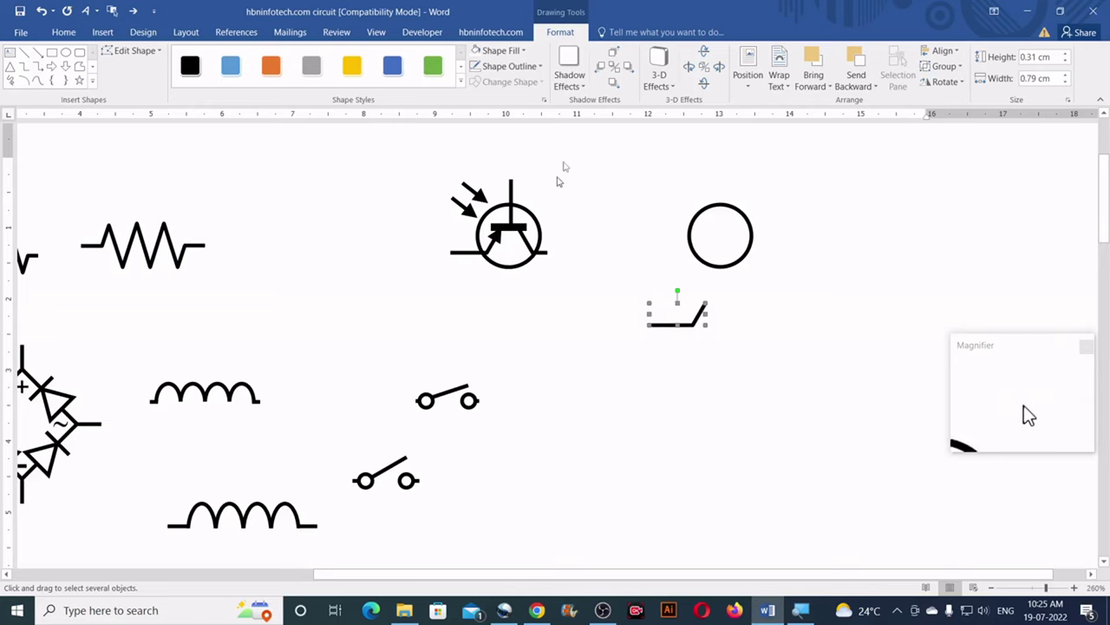
{"action": "left_click", "coordinate": [524, 68]}
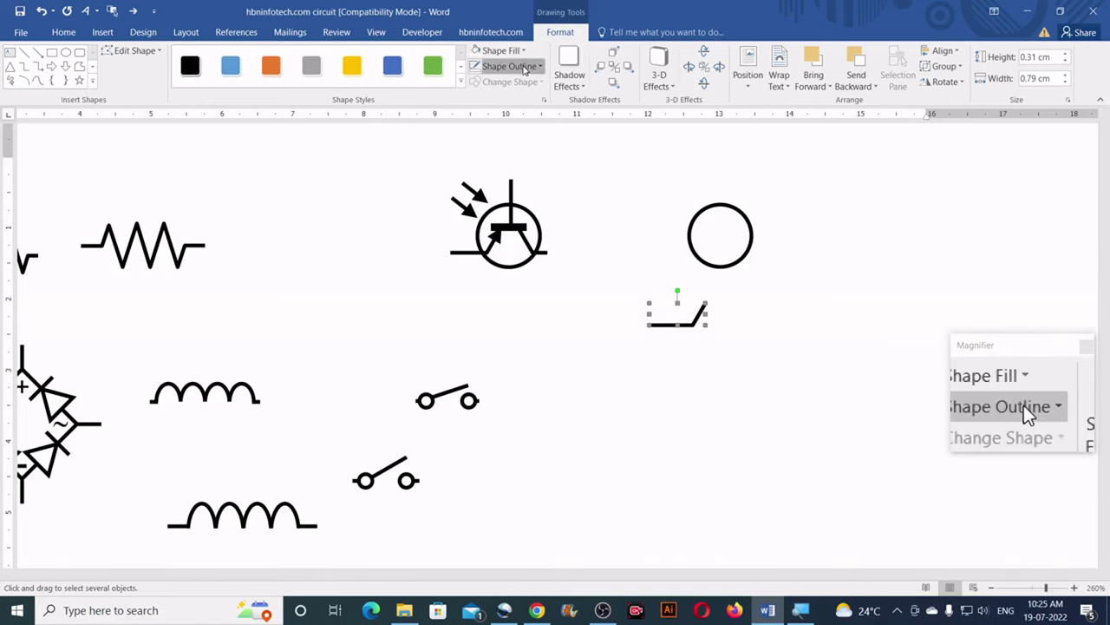
{"action": "mouse_move", "coordinate": [520, 259]}
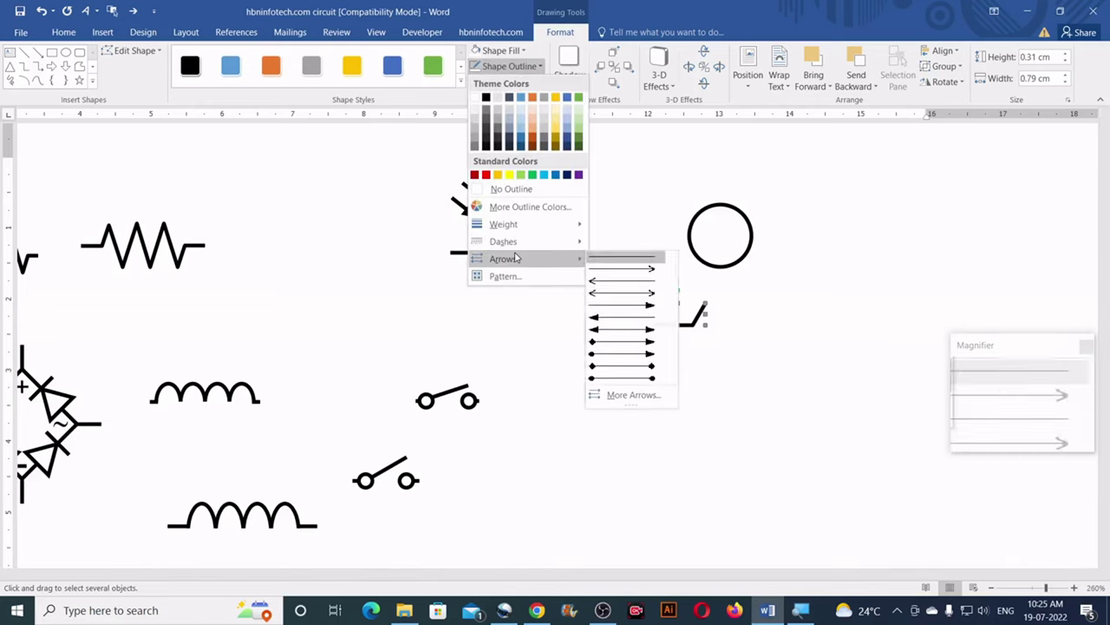
{"action": "left_click", "coordinate": [655, 309]}
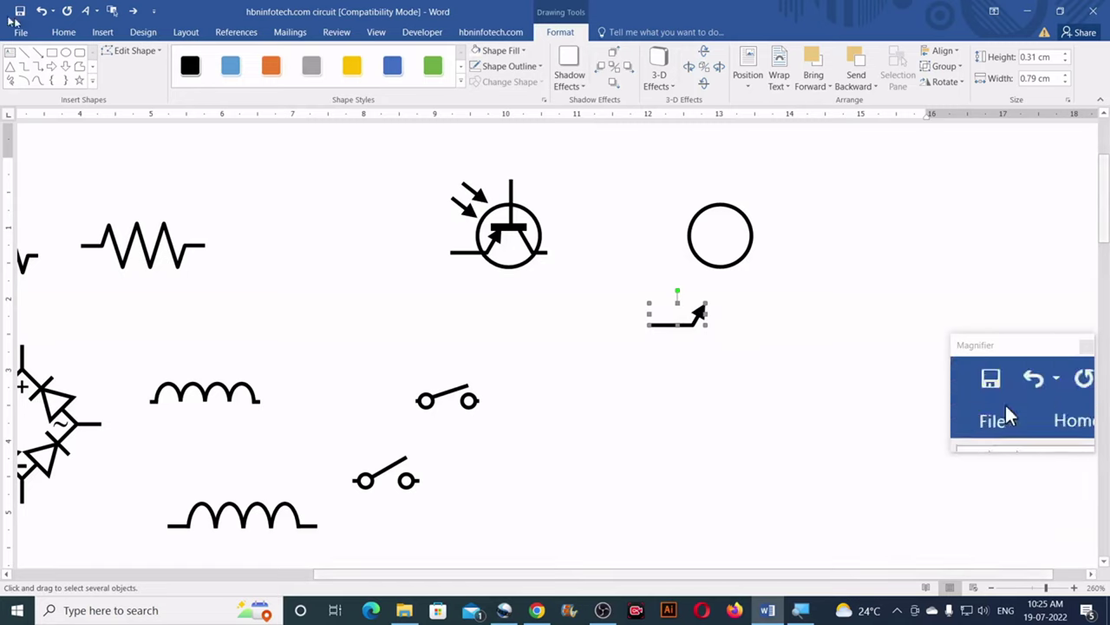
Step: Edit the bent arrow's points to extend its tip up and right, making the shape about 0.42 cm high and 0.83 cm wide
{"action": "left_click", "coordinate": [150, 52]}
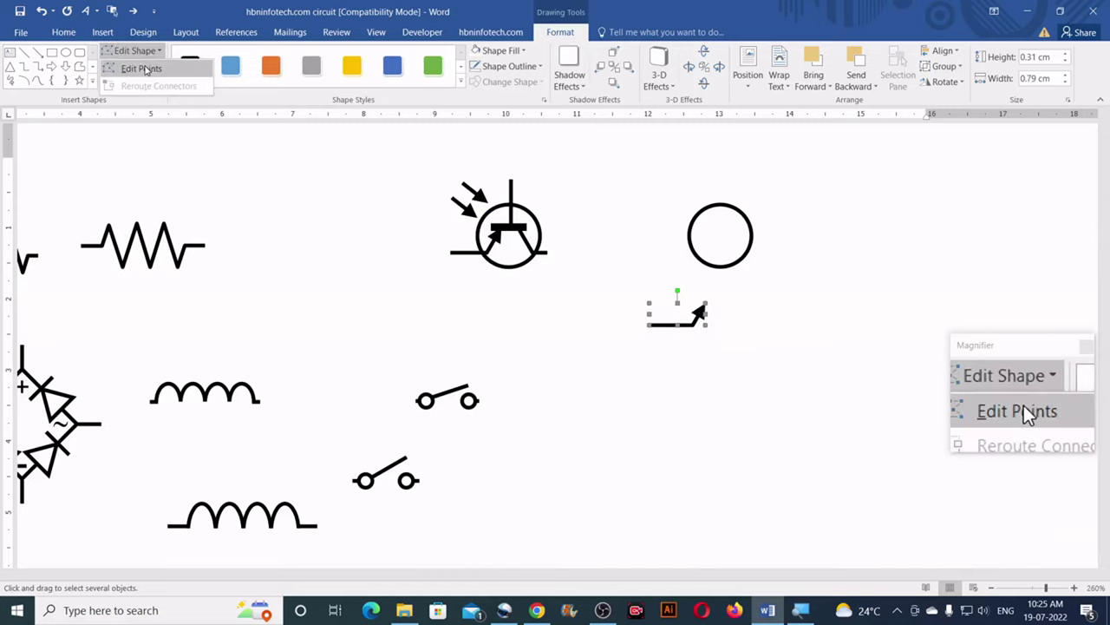
{"action": "left_click", "coordinate": [132, 64]}
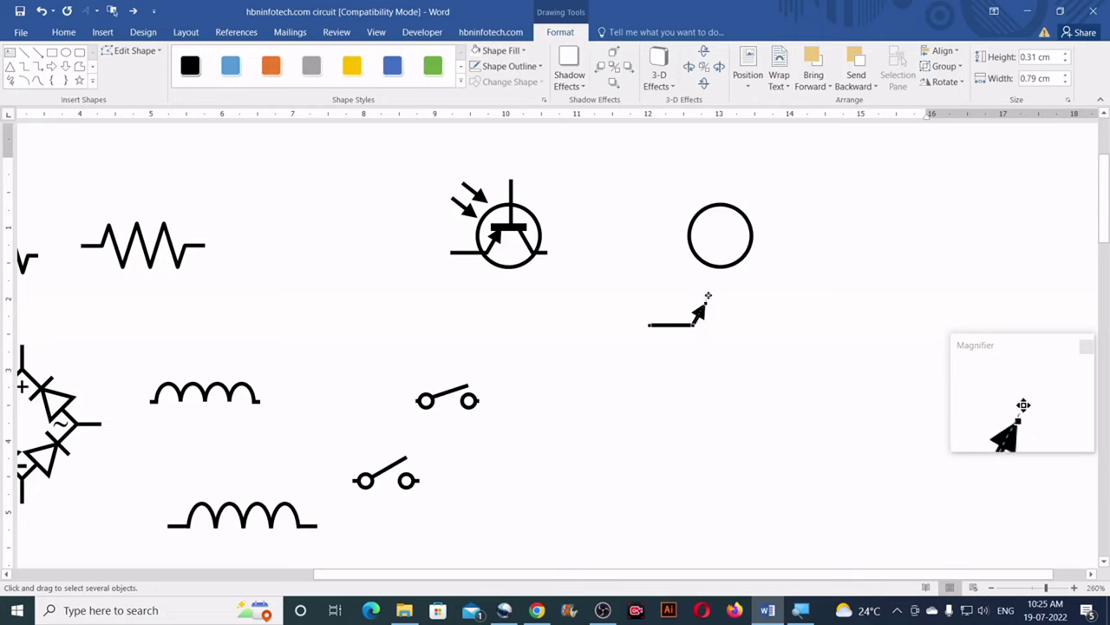
{"action": "left_click_drag", "start_coordinate": [707, 296], "coordinate": [709, 295]}
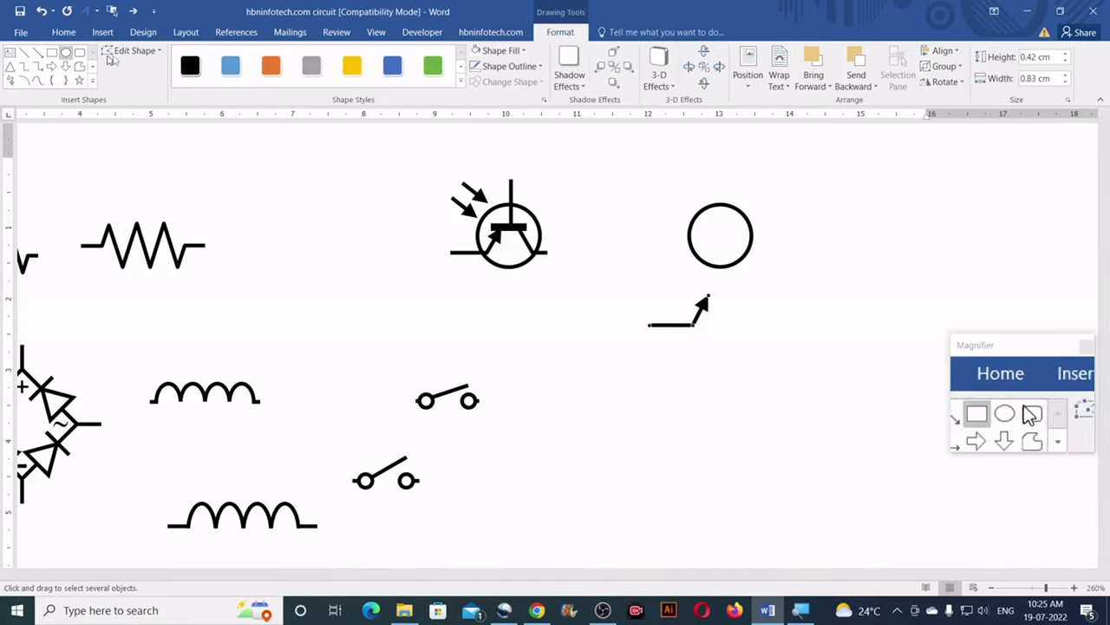
{"action": "left_click", "coordinate": [500, 319]}
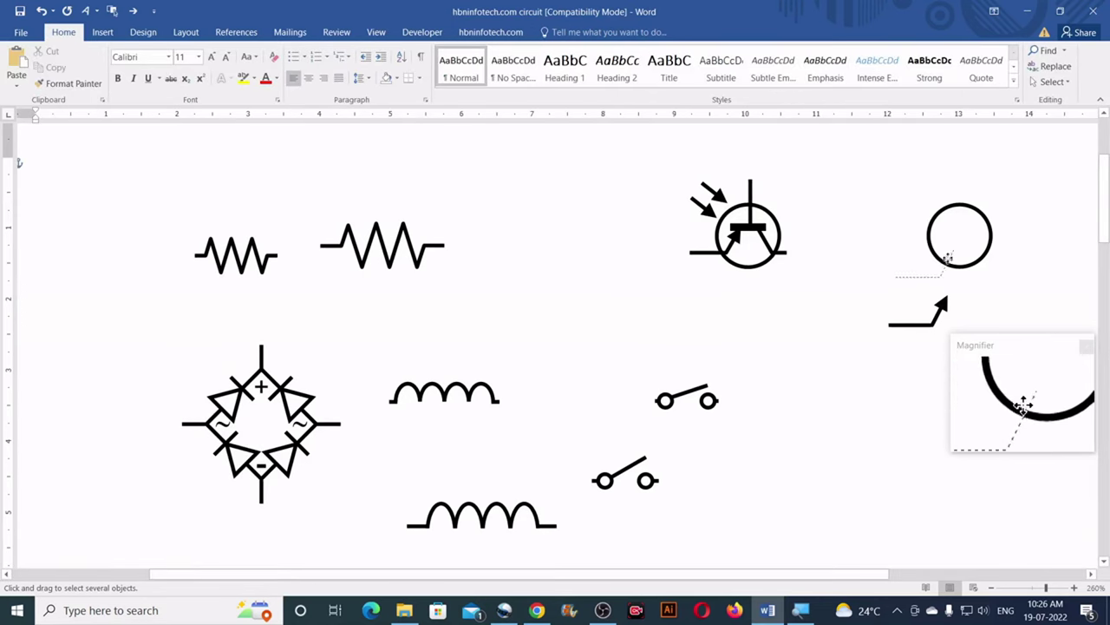
Step: Move the bent arrow onto the circle's lower left so its head lies inside, and nudge it upward into position
{"action": "left_click_drag", "start_coordinate": [947, 258], "coordinate": [941, 252]}
{"action": "key", "text": "Up"}
{"action": "key", "text": "Up"}
{"action": "key", "text": "Up"}
{"action": "key", "text": "Up"}
{"action": "key", "text": "Up"}
{"action": "key", "text": "Up"}
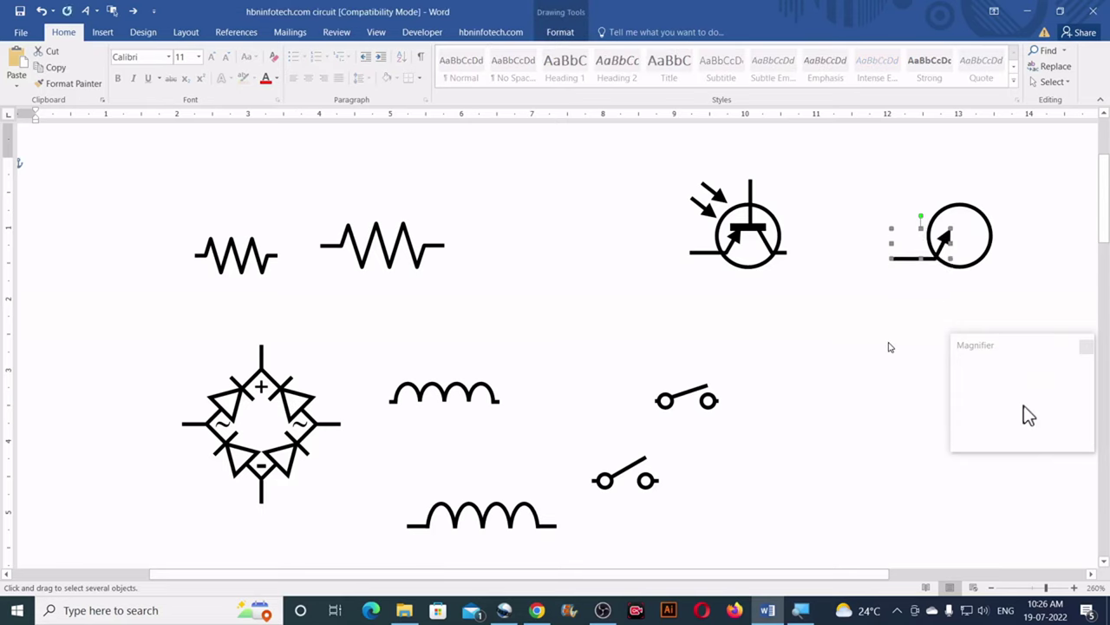
{"action": "key", "text": "Up"}
{"action": "key", "text": "Up"}
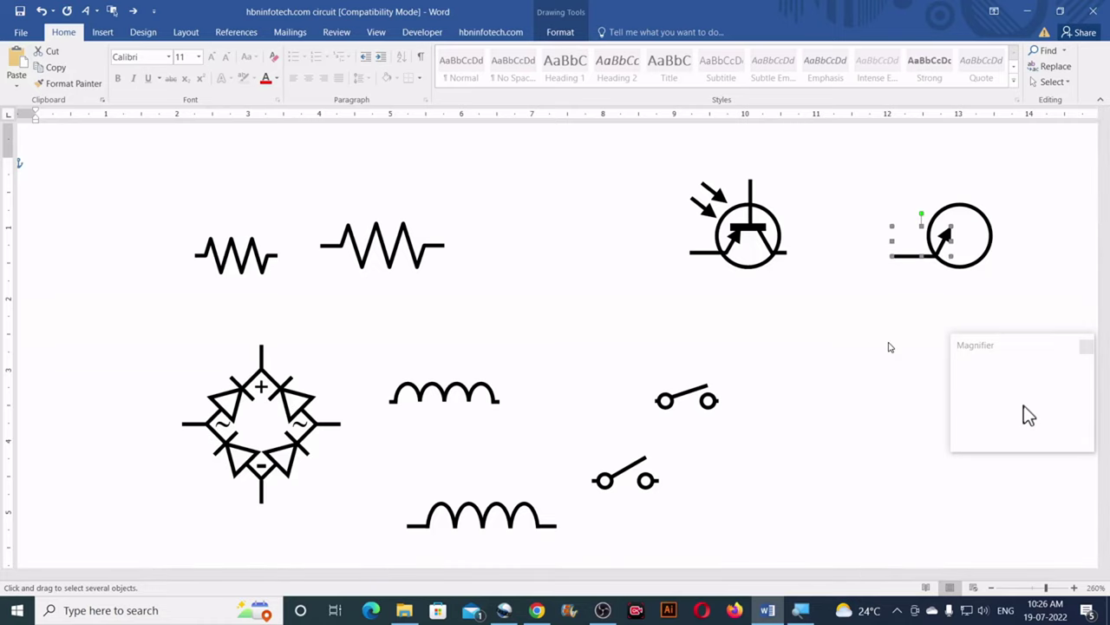
Step: Place a copy of the bent arrow to the right of the circle and flip the copy horizontally
{"action": "left_click_drag", "start_coordinate": [821, 578], "coordinate": [963, 579]}
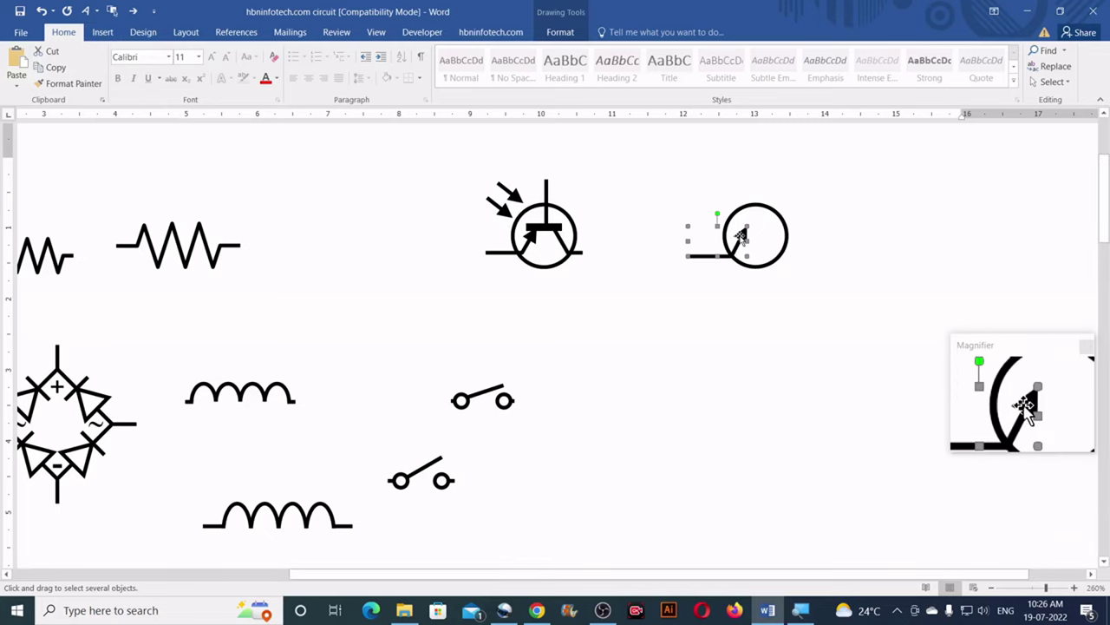
{"action": "double_click", "coordinate": [872, 242]}
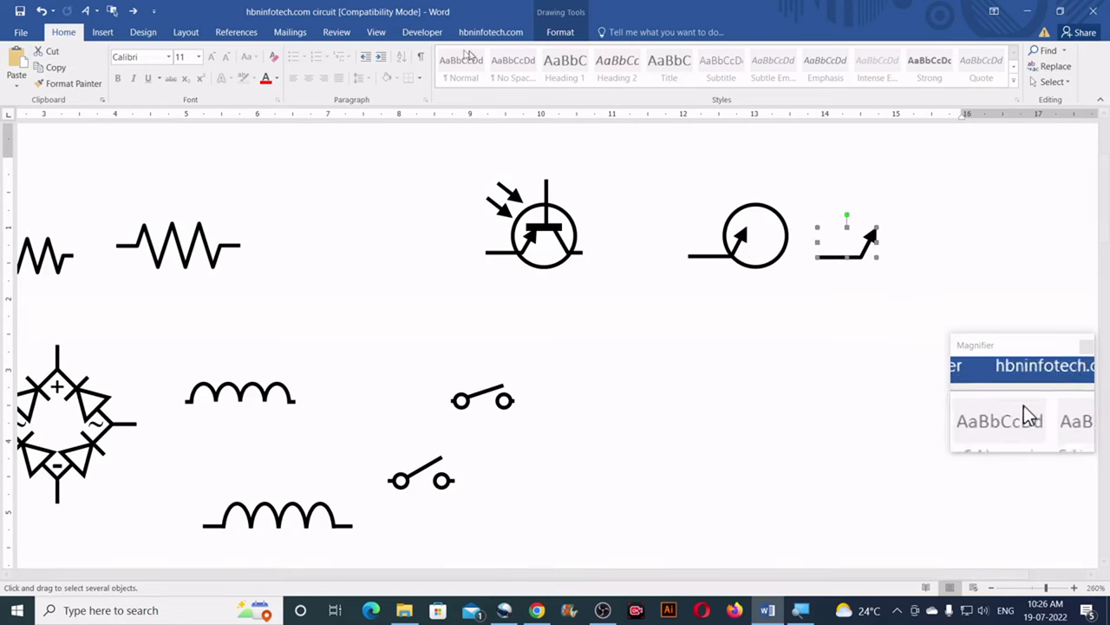
{"action": "left_click", "coordinate": [562, 34]}
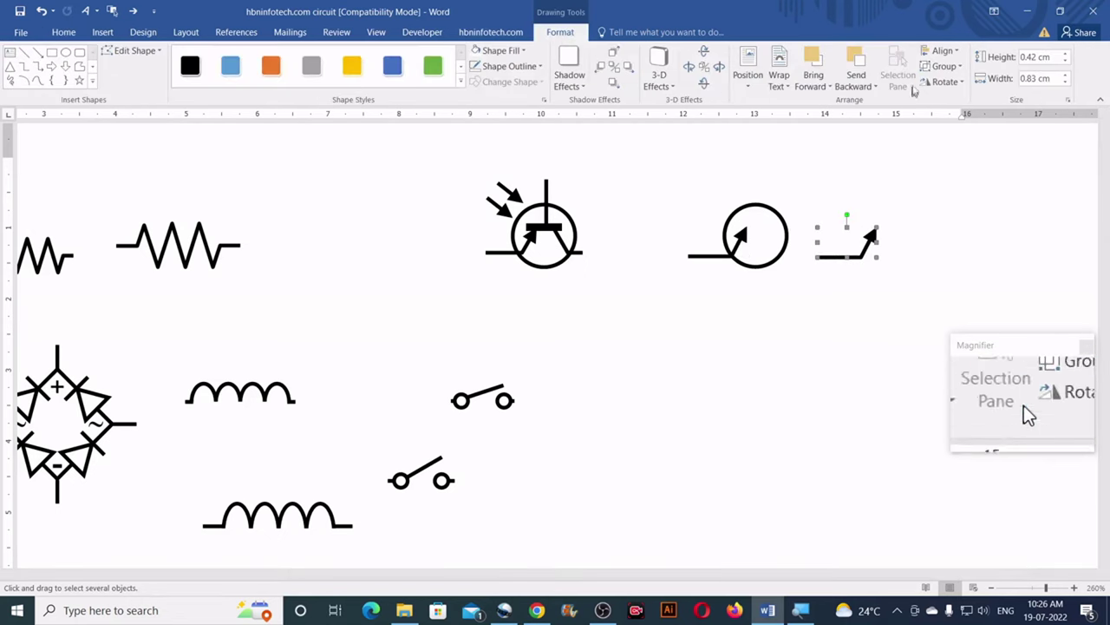
{"action": "left_click", "coordinate": [946, 82]}
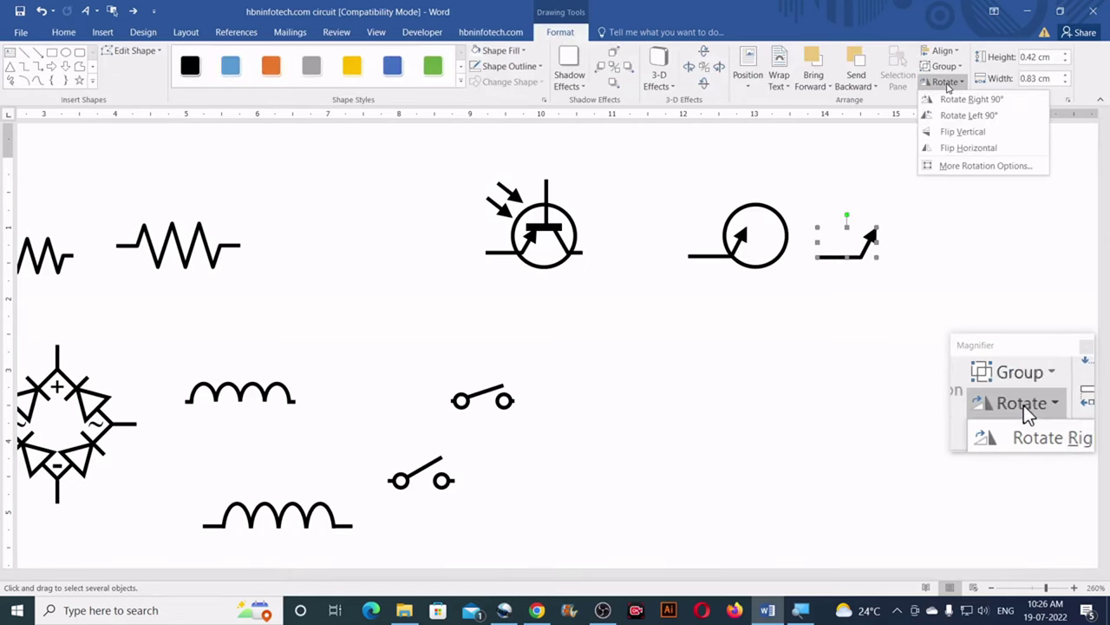
{"action": "left_click", "coordinate": [970, 148]}
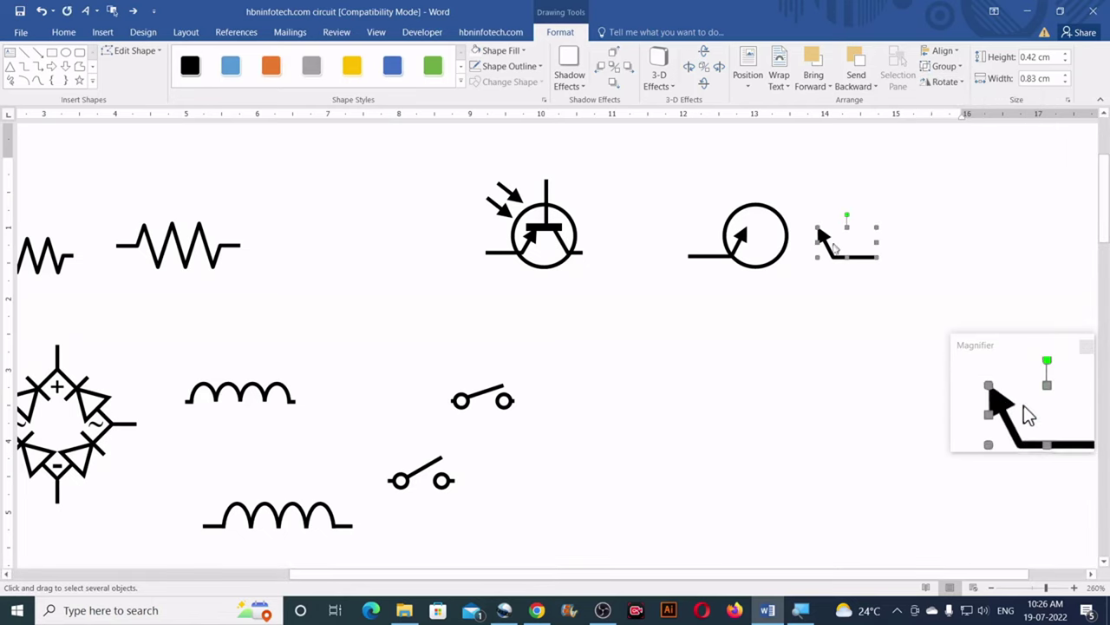
Step: Remove the arrowhead from the flipped bent line and move the line onto the circle's lower right, mirroring the bent arrow
{"action": "left_click", "coordinate": [519, 70]}
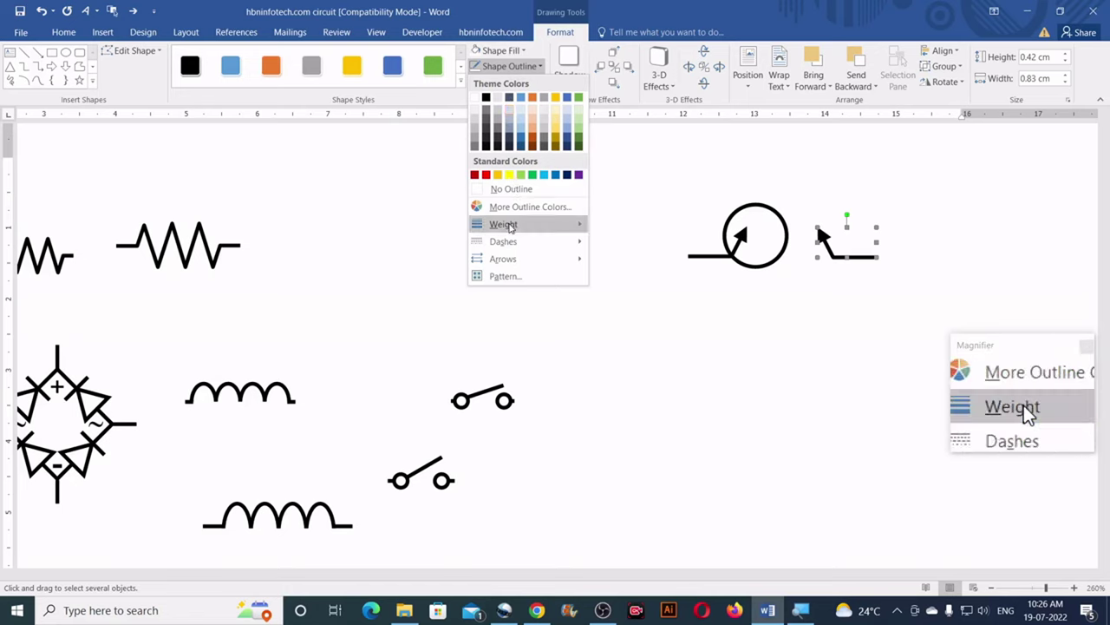
{"action": "mouse_move", "coordinate": [503, 260]}
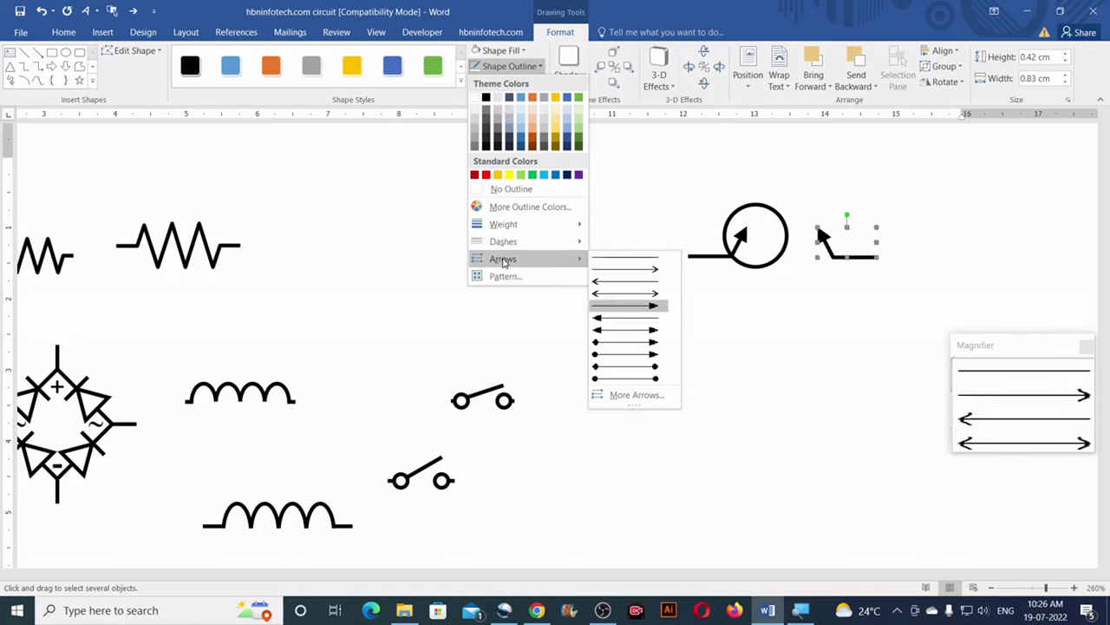
{"action": "left_click", "coordinate": [616, 260]}
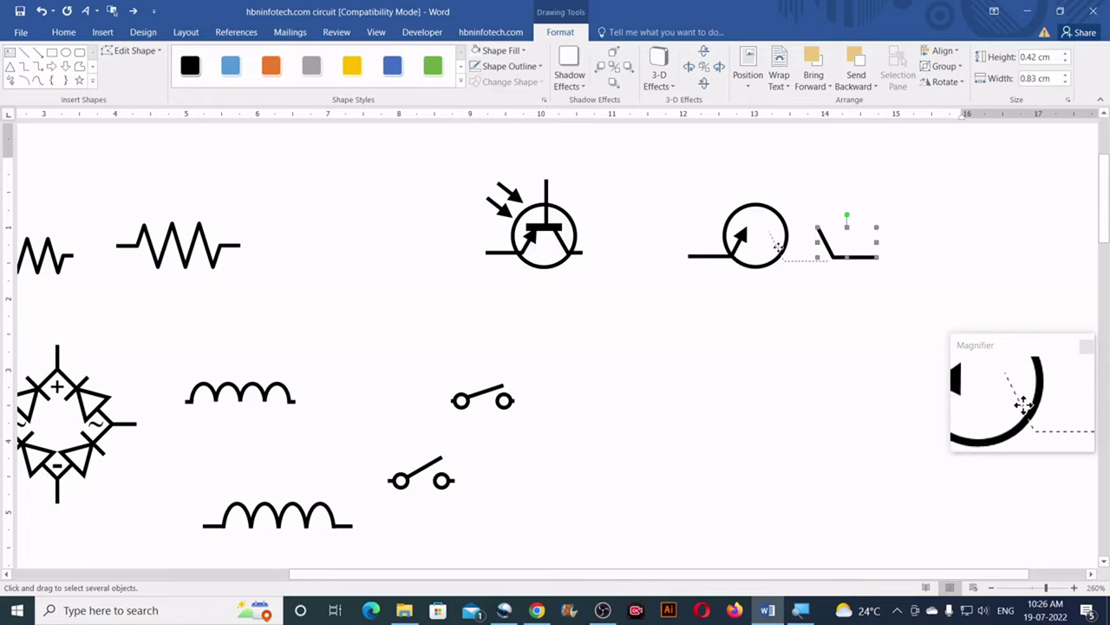
{"action": "left_click_drag", "start_coordinate": [778, 246], "coordinate": [778, 246]}
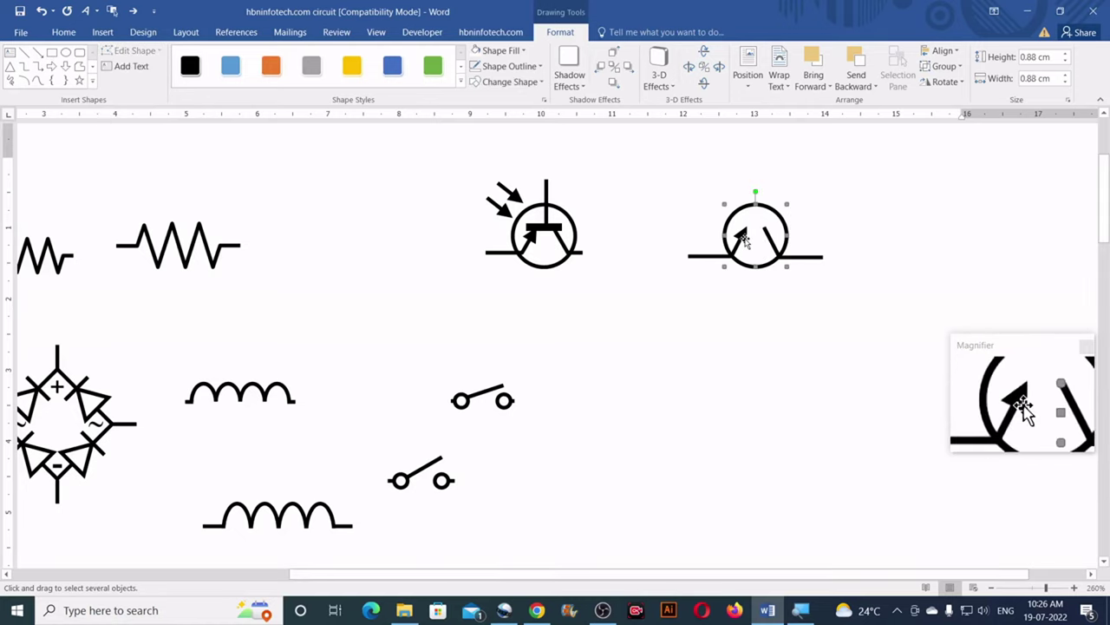
Step: Edit the bent arrow's points to lower its tip slightly inside the circle, making the shape about 0.36 cm high and 0.85 cm wide
{"action": "left_click", "coordinate": [743, 239]}
{"action": "left_click", "coordinate": [702, 259]}
{"action": "left_click", "coordinate": [133, 50]}
{"action": "left_click", "coordinate": [143, 71]}
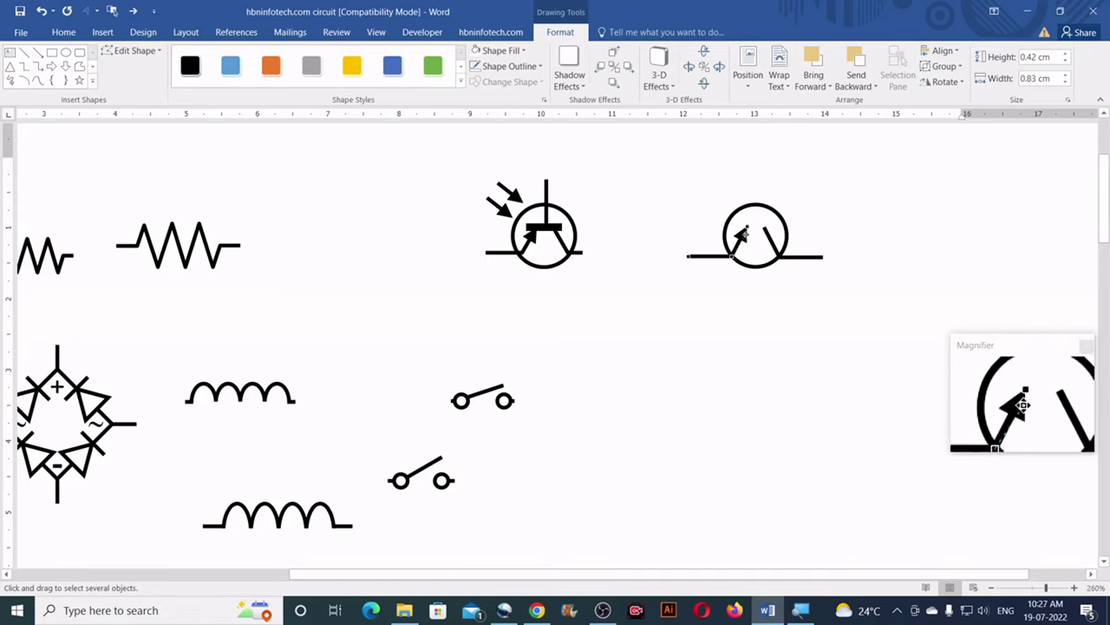
{"action": "left_click_drag", "start_coordinate": [746, 230], "coordinate": [744, 238]}
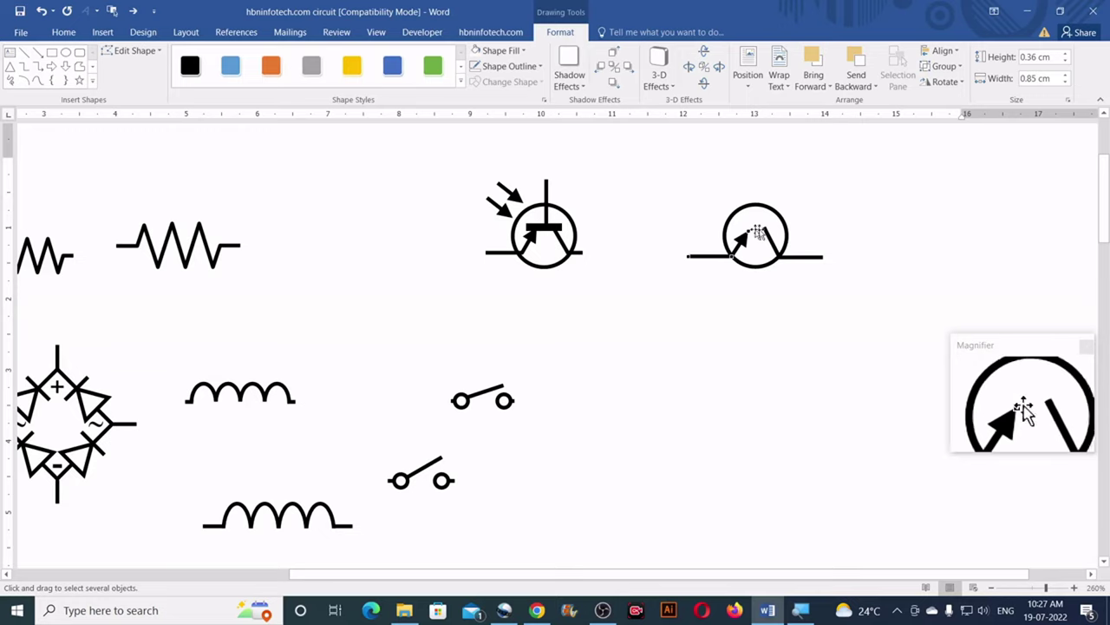
Step: Draw a black-filled rectangular bar 0.1 cm high and about 0.59 cm wide to the right of the circle
{"action": "left_click", "coordinate": [51, 67]}
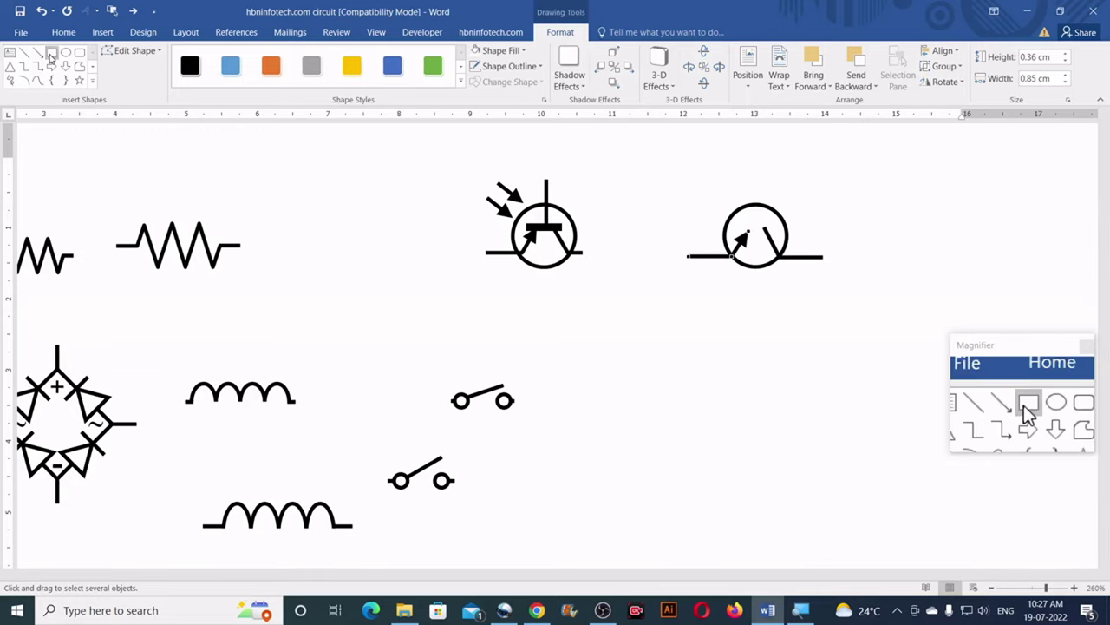
{"action": "left_click_drag", "start_coordinate": [838, 227], "coordinate": [881, 234]}
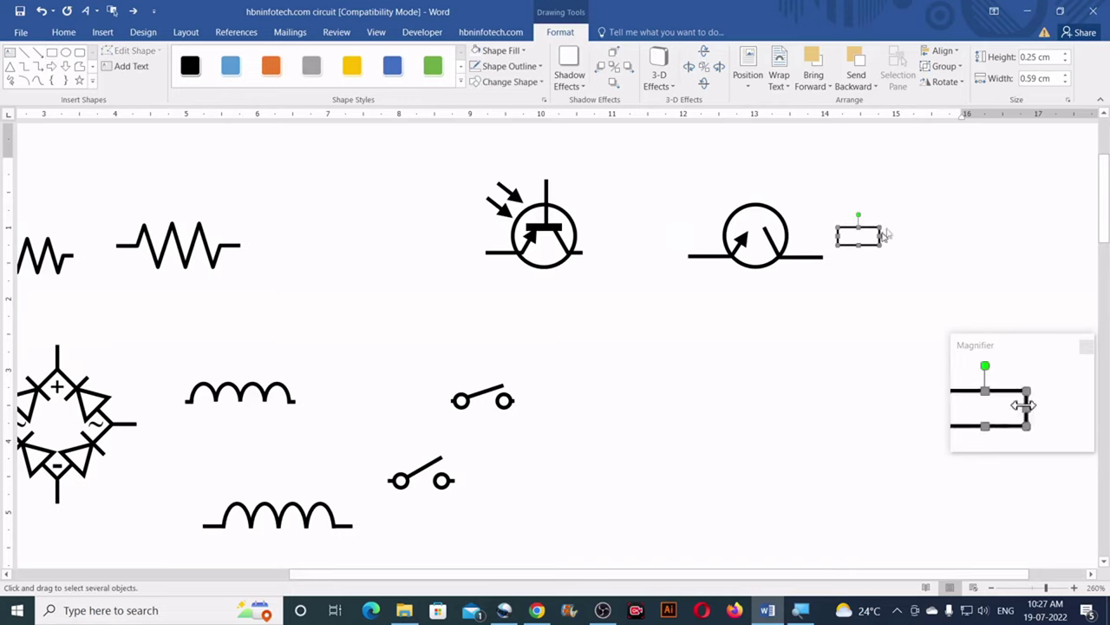
{"action": "left_click", "coordinate": [1057, 57]}
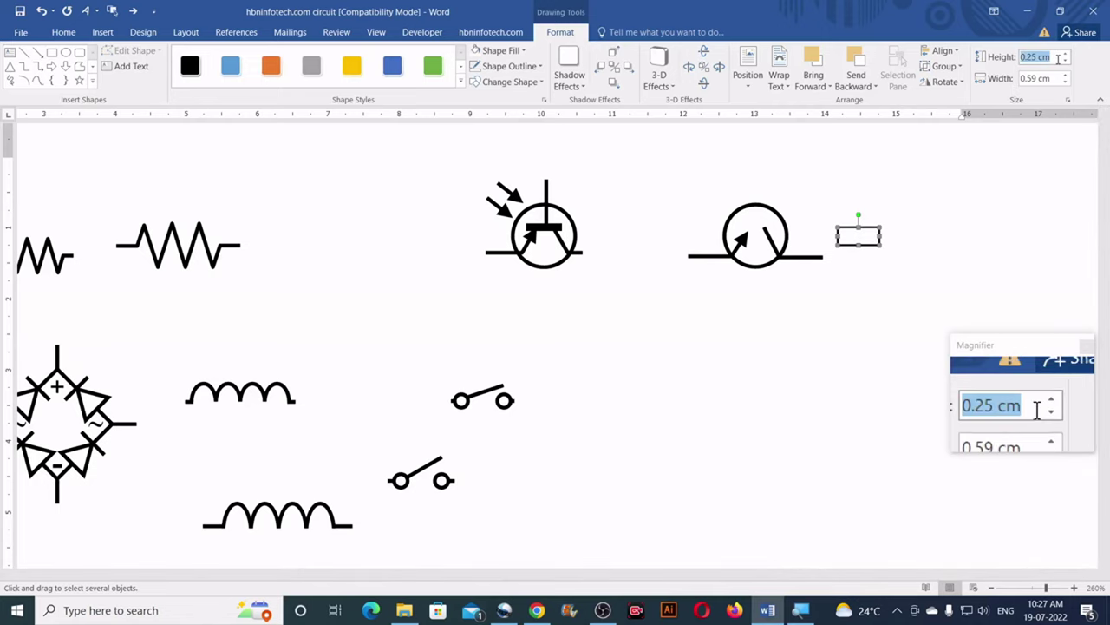
{"action": "key", "text": "BackSpace"}
{"action": "type", "text": "0.1"}
{"action": "key", "text": "Return"}
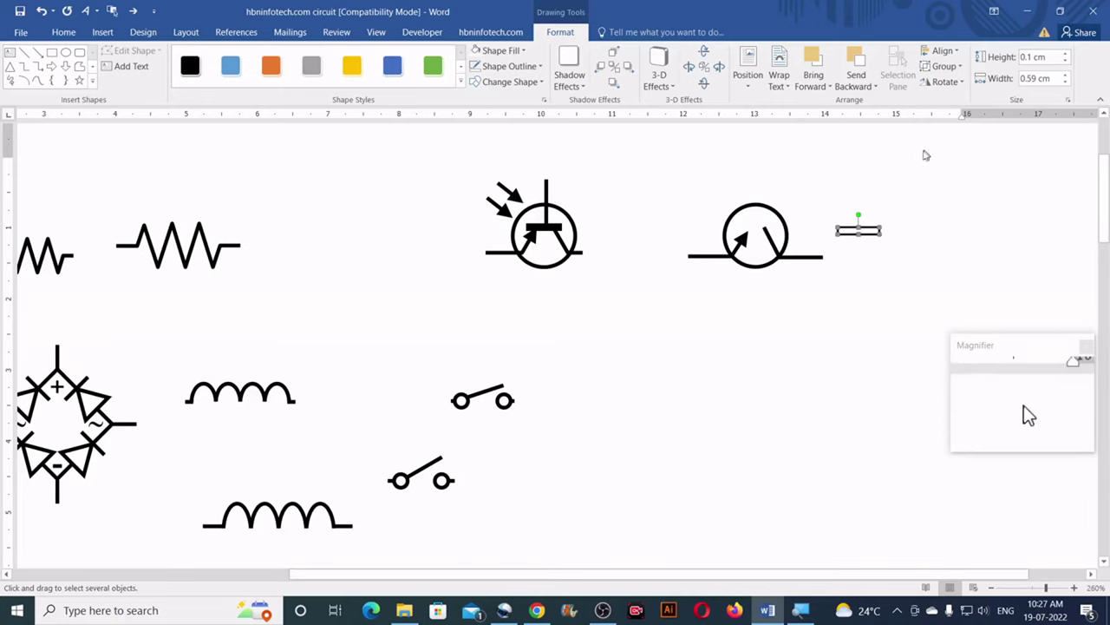
{"action": "left_click", "coordinate": [490, 57]}
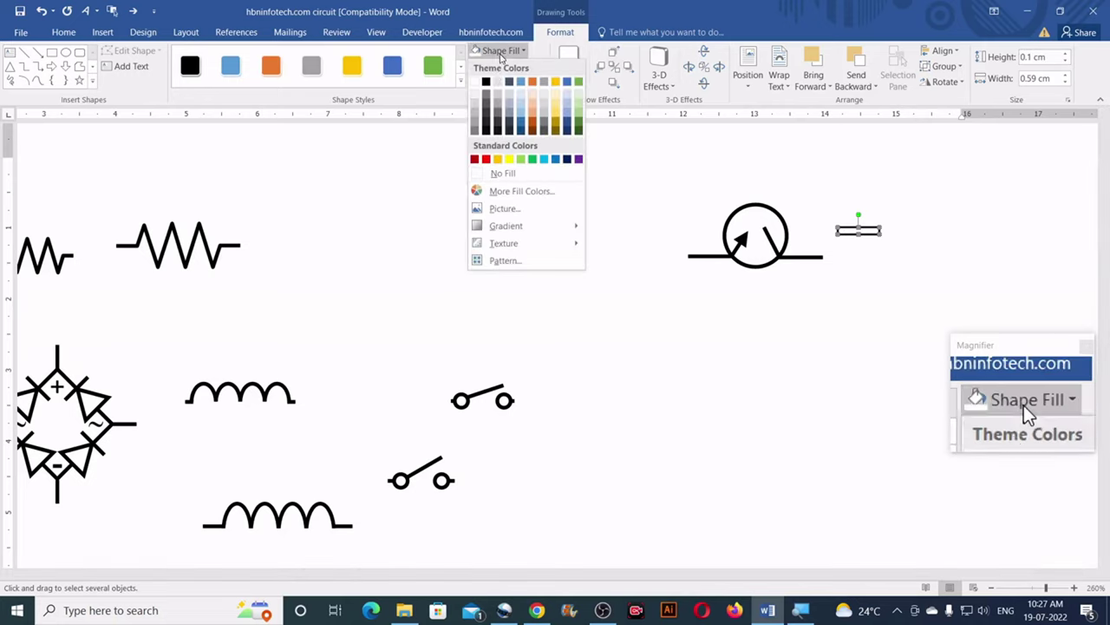
{"action": "left_click", "coordinate": [493, 83]}
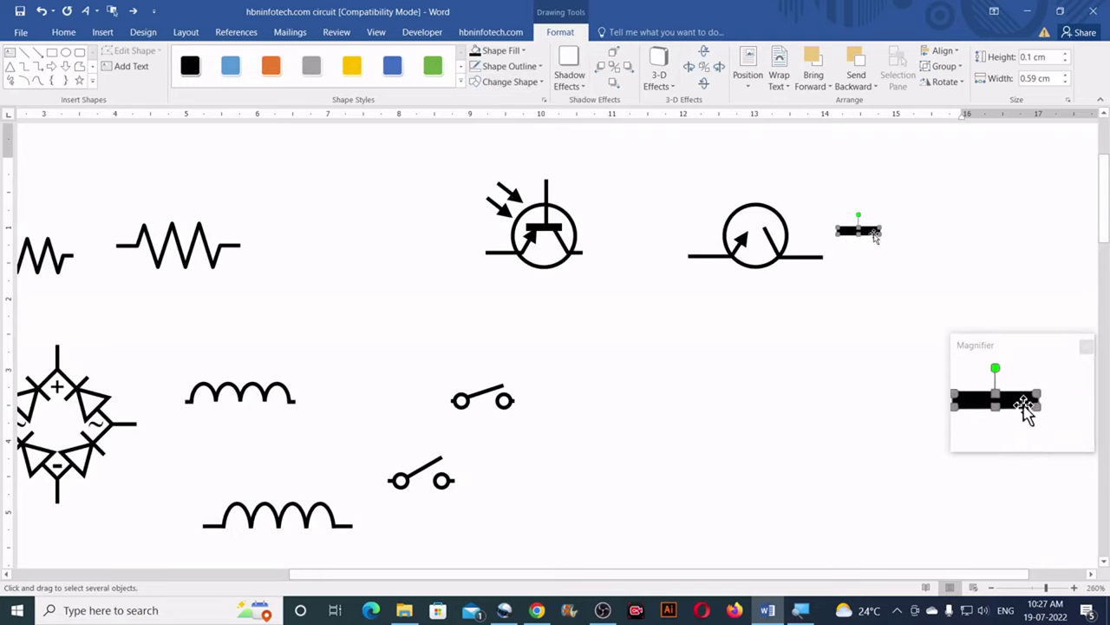
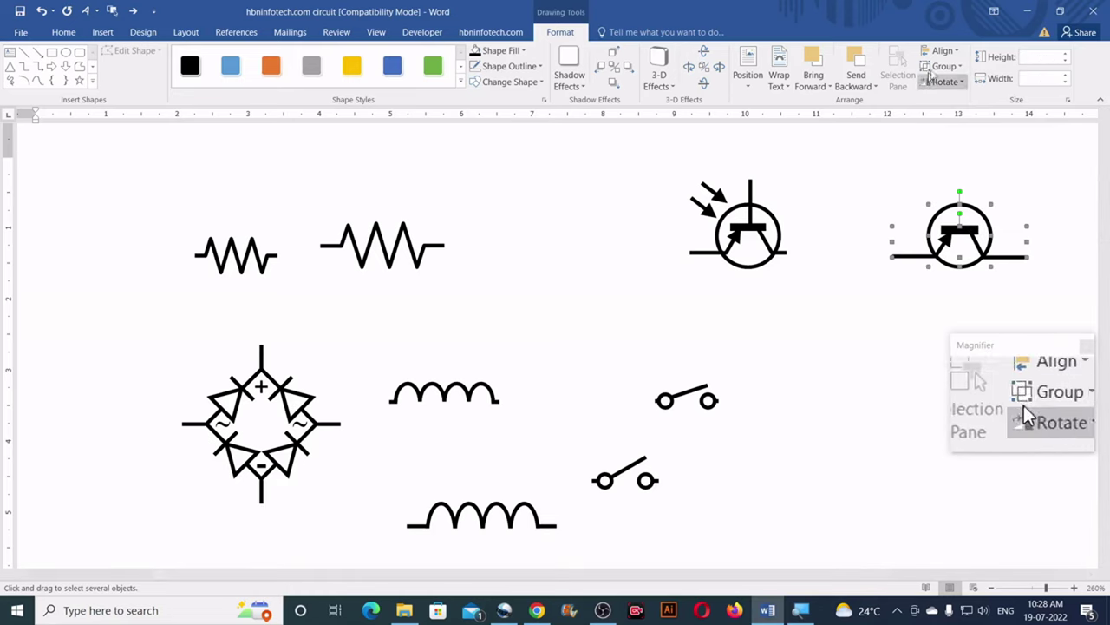
Step: Align the circle, the black bar and the bent leads to a common horizontal centre
{"action": "left_click", "coordinate": [945, 52]}
{"action": "left_click", "coordinate": [963, 86]}
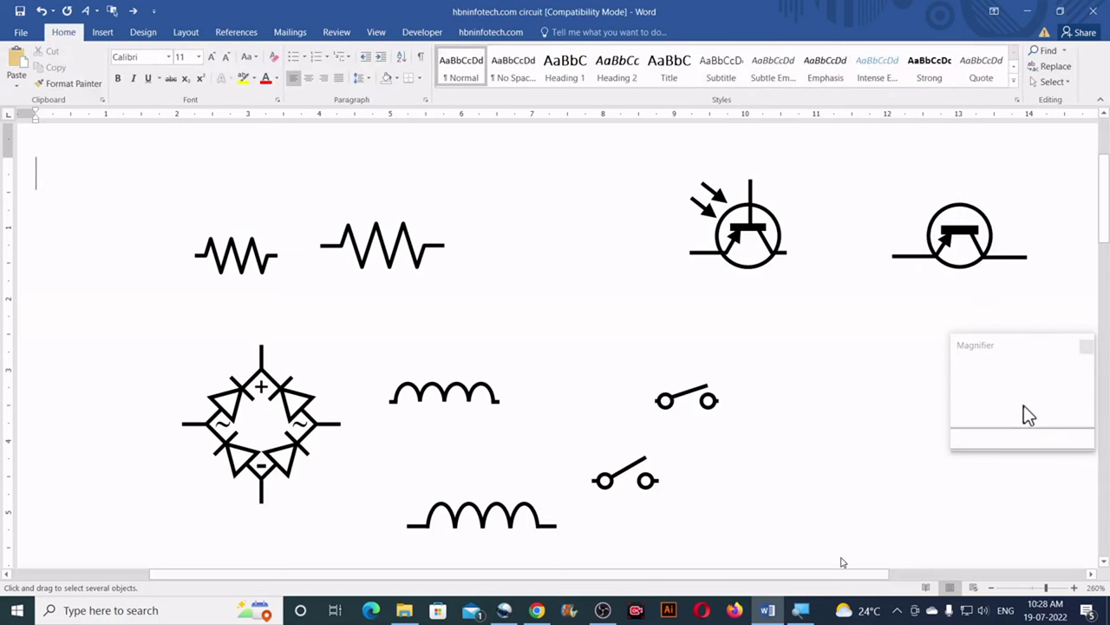
Step: Draw a vertical line about 0.49 cm tall to the right of the transistor and set its weight to 1½ pt
{"action": "left_click_drag", "start_coordinate": [840, 575], "coordinate": [1075, 588]}
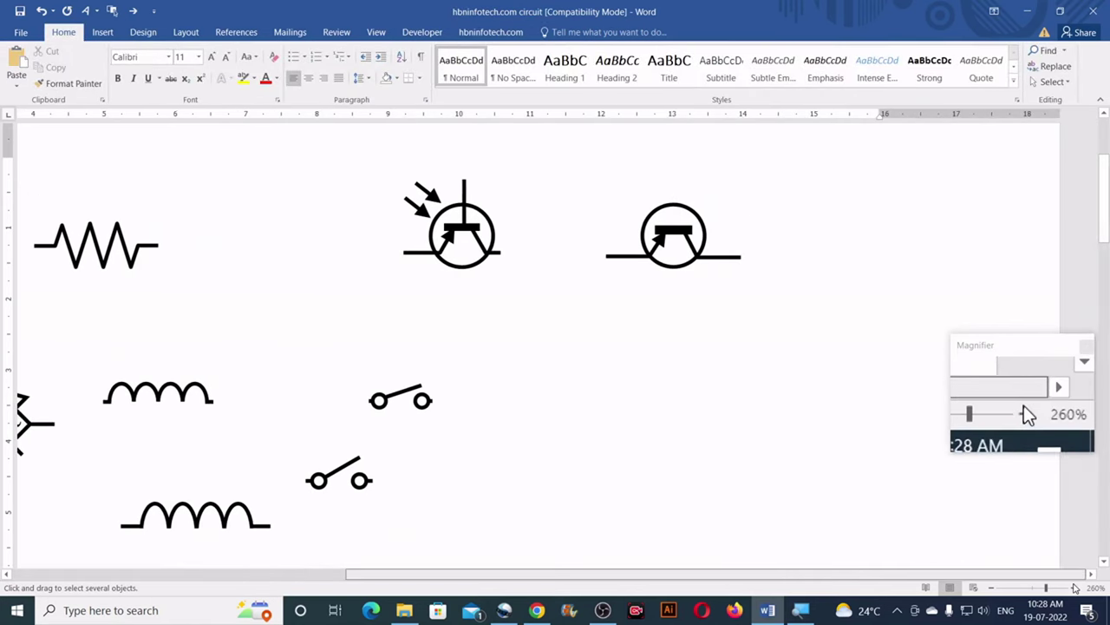
{"action": "left_click", "coordinate": [102, 33]}
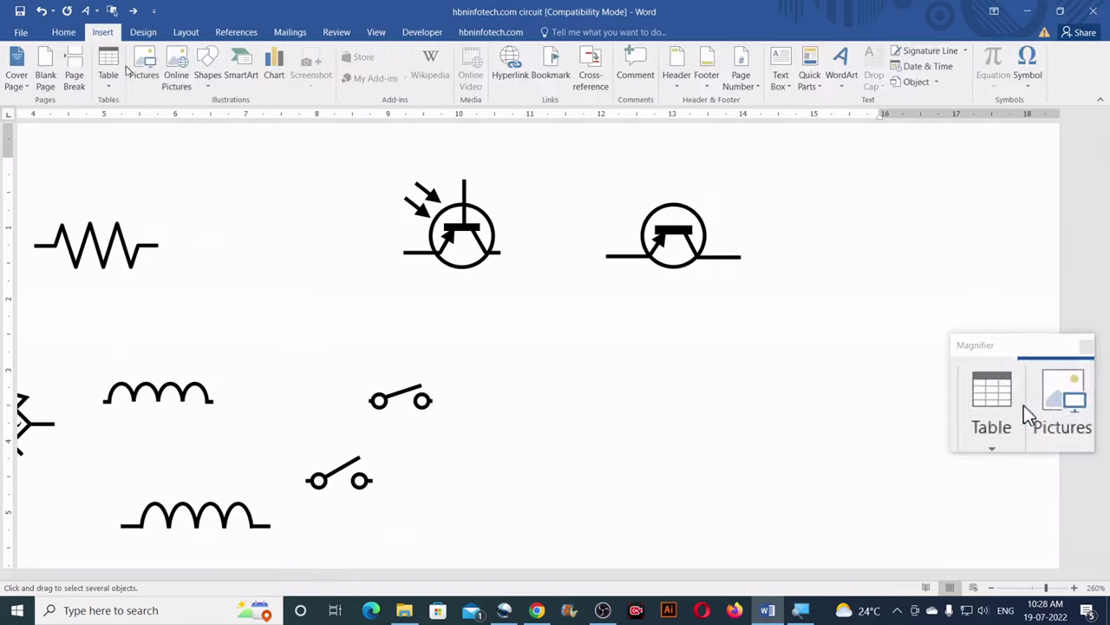
{"action": "left_click", "coordinate": [208, 68]}
{"action": "left_click", "coordinate": [222, 122]}
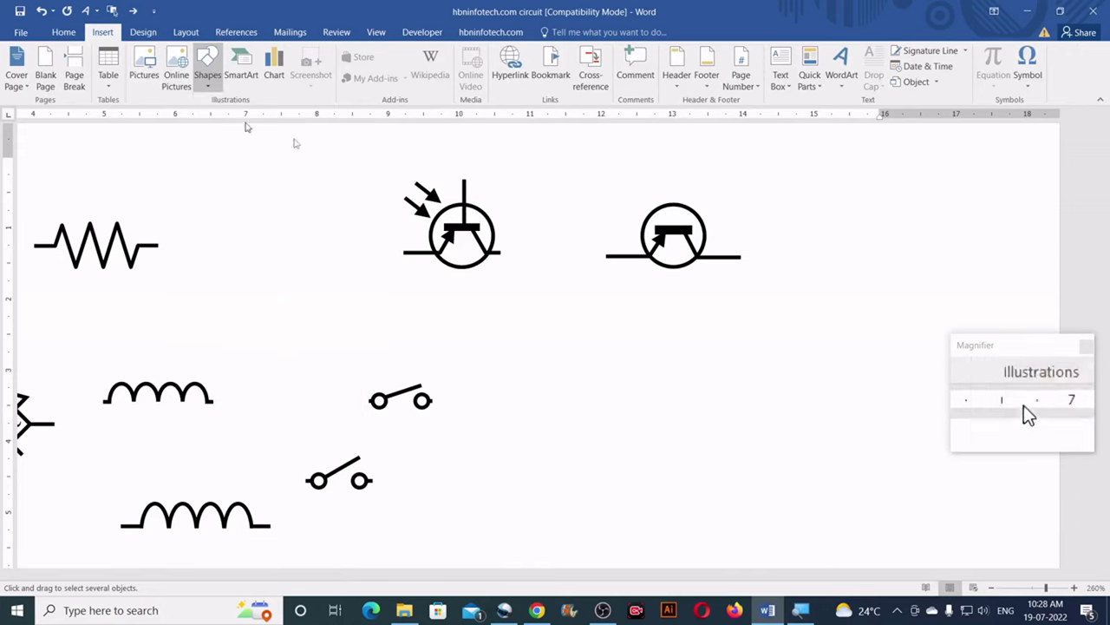
{"action": "left_click_drag", "start_coordinate": [779, 184], "coordinate": [779, 217]}
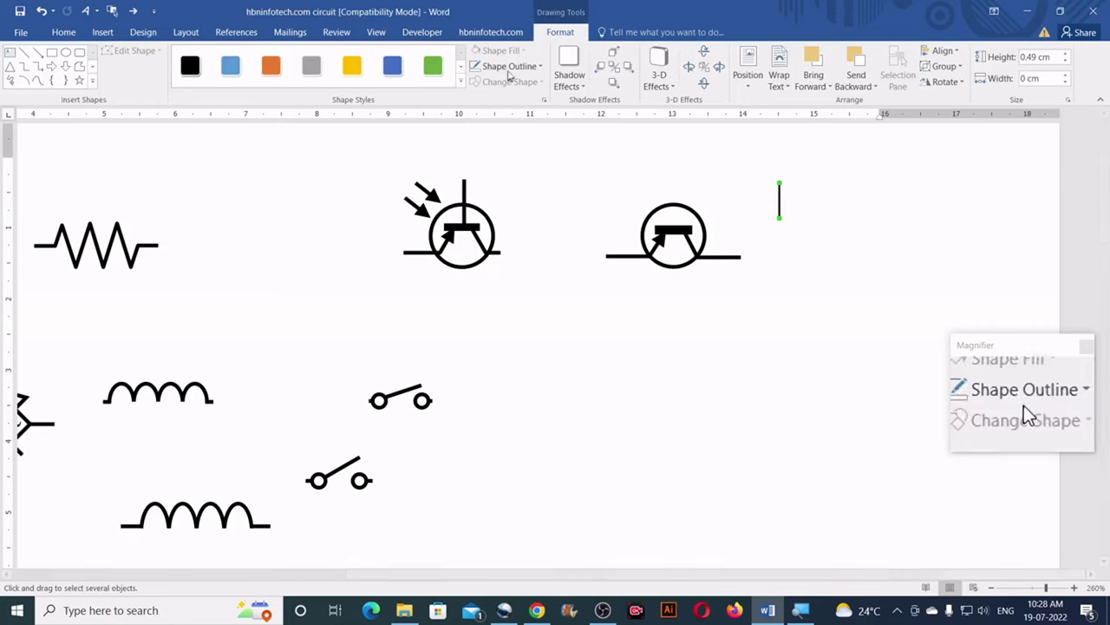
{"action": "left_click", "coordinate": [509, 66]}
{"action": "mouse_move", "coordinate": [511, 224]}
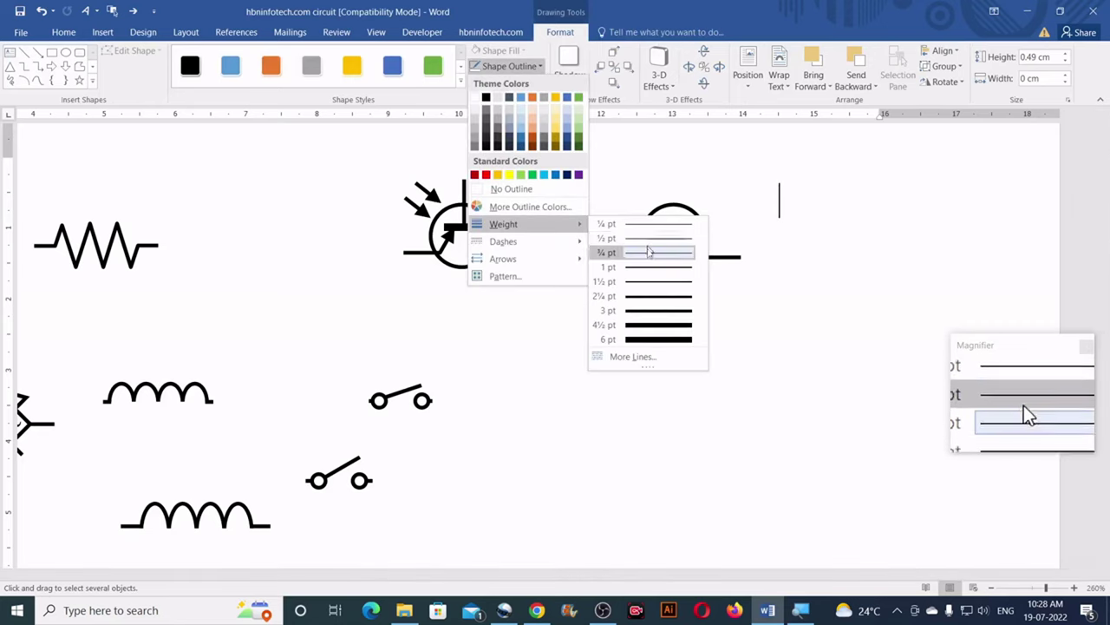
{"action": "left_click", "coordinate": [646, 281]}
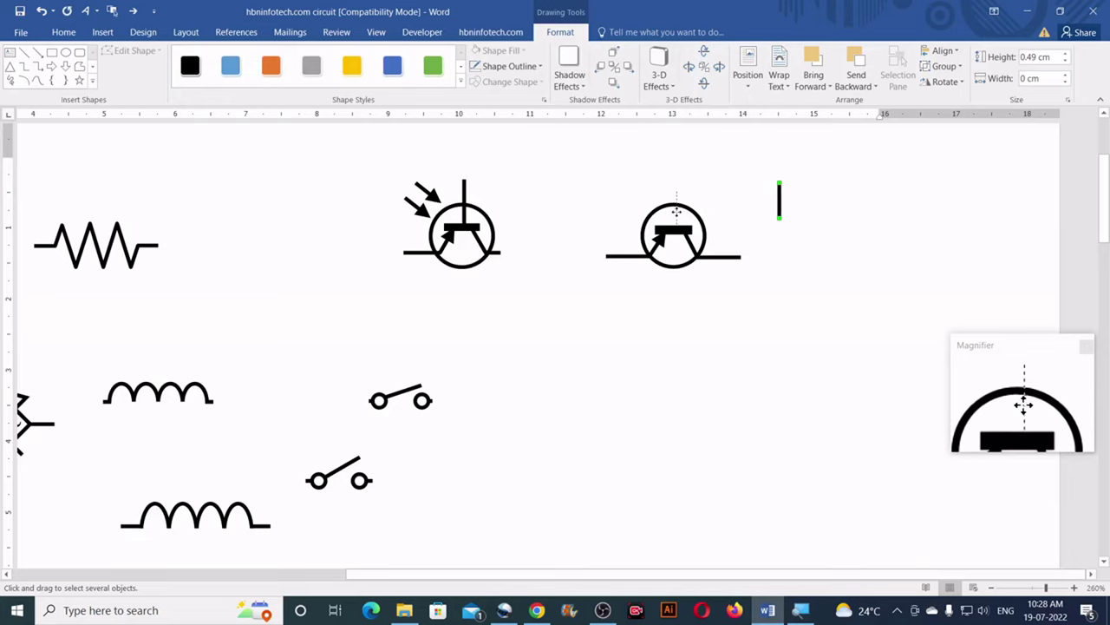
Step: Move the vertical line onto the middle of the black bar and extend its upper end further above the circle
{"action": "left_click_drag", "start_coordinate": [674, 211], "coordinate": [676, 210]}
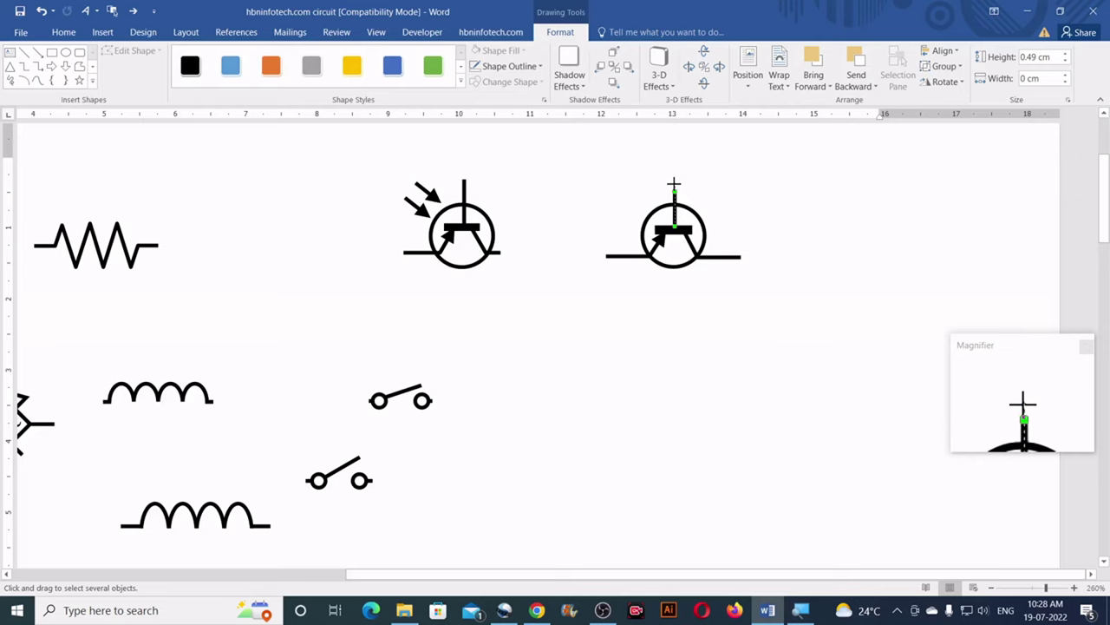
{"action": "left_click", "coordinate": [763, 220]}
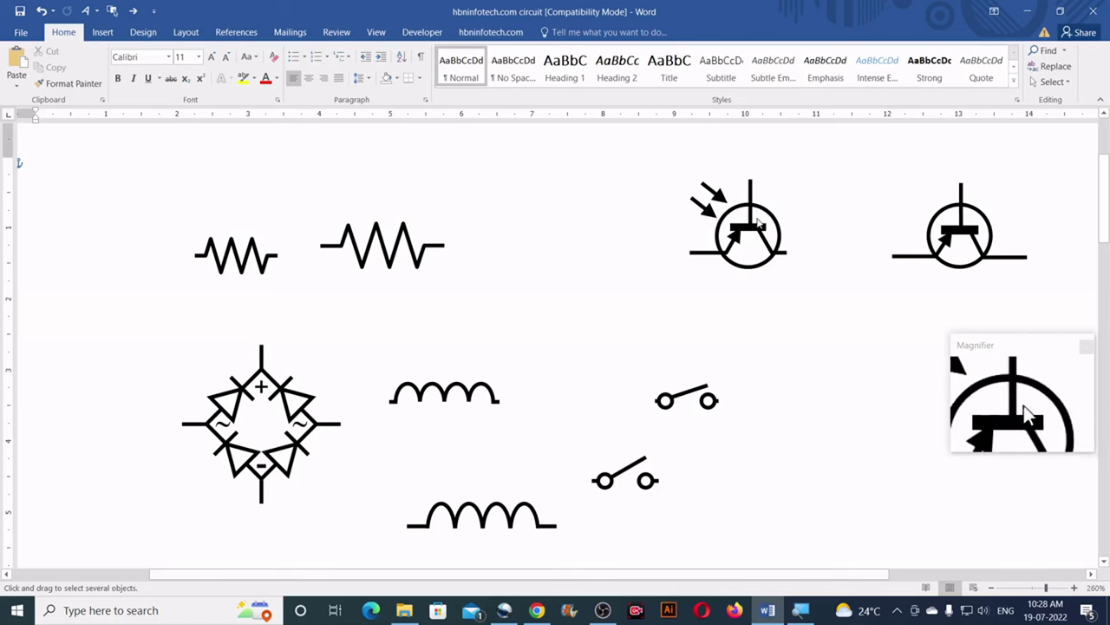
Step: Draw a 1½ pt diagonal arrow about 0.28 cm high and 0.41 cm wide pointing at the circle, and place a copy just below it
{"action": "left_click", "coordinate": [102, 32]}
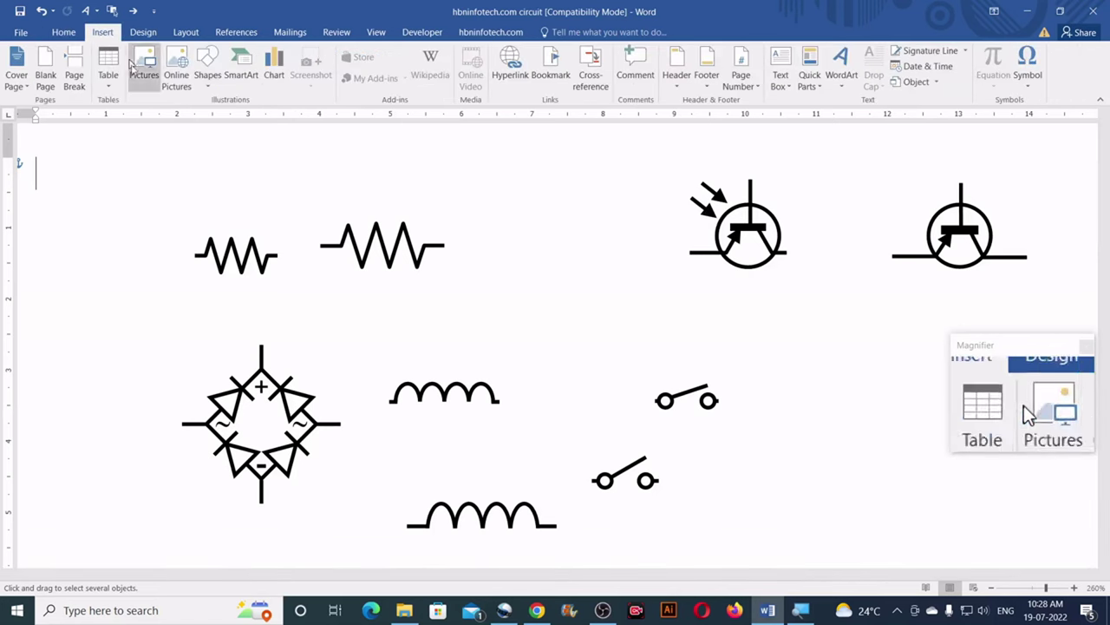
{"action": "left_click", "coordinate": [208, 67]}
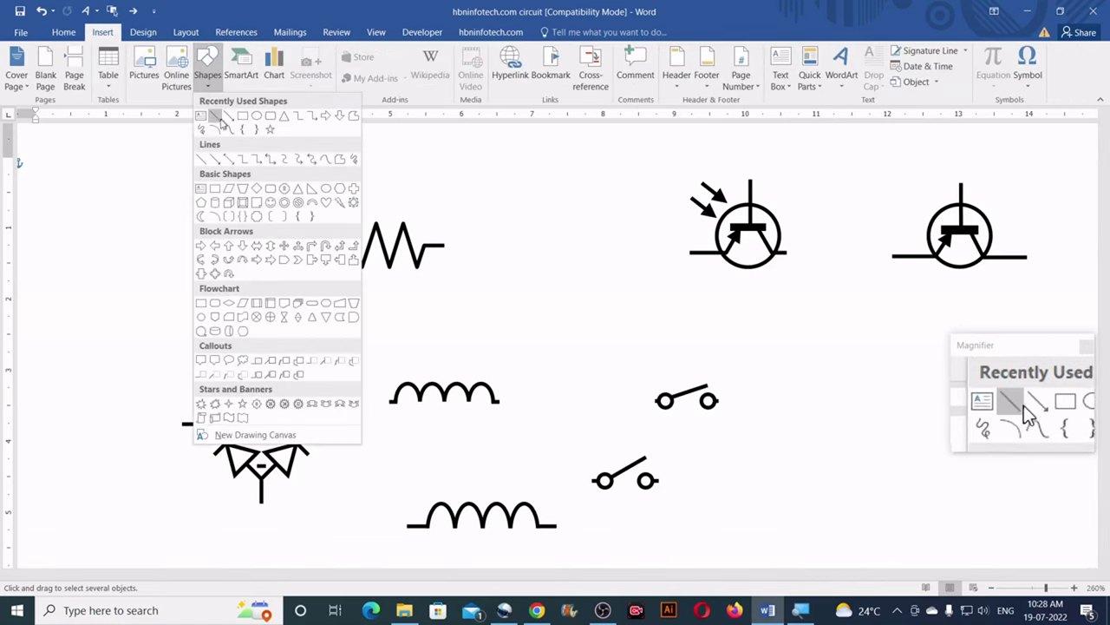
{"action": "left_click", "coordinate": [219, 118]}
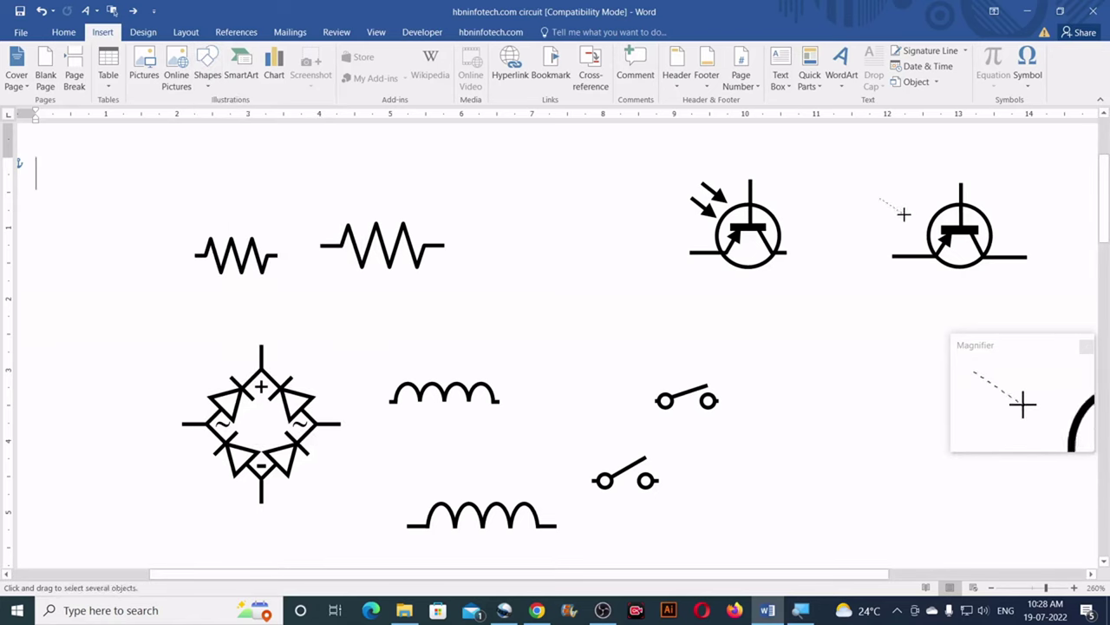
{"action": "left_click_drag", "start_coordinate": [904, 213], "coordinate": [904, 214]}
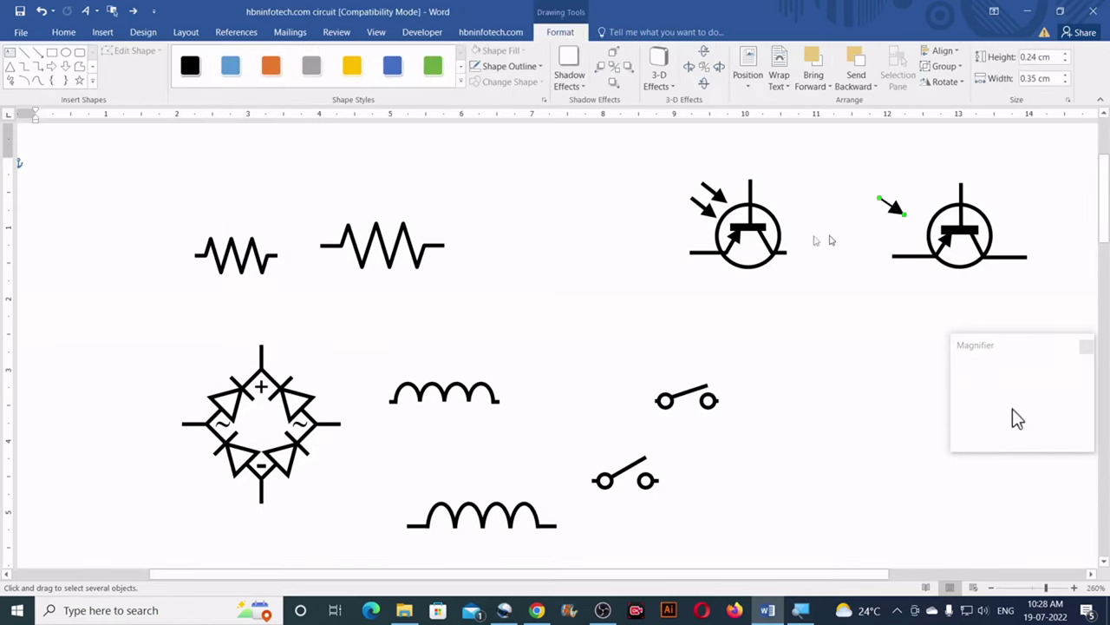
{"action": "left_click", "coordinate": [510, 66]}
{"action": "mouse_move", "coordinate": [506, 227]}
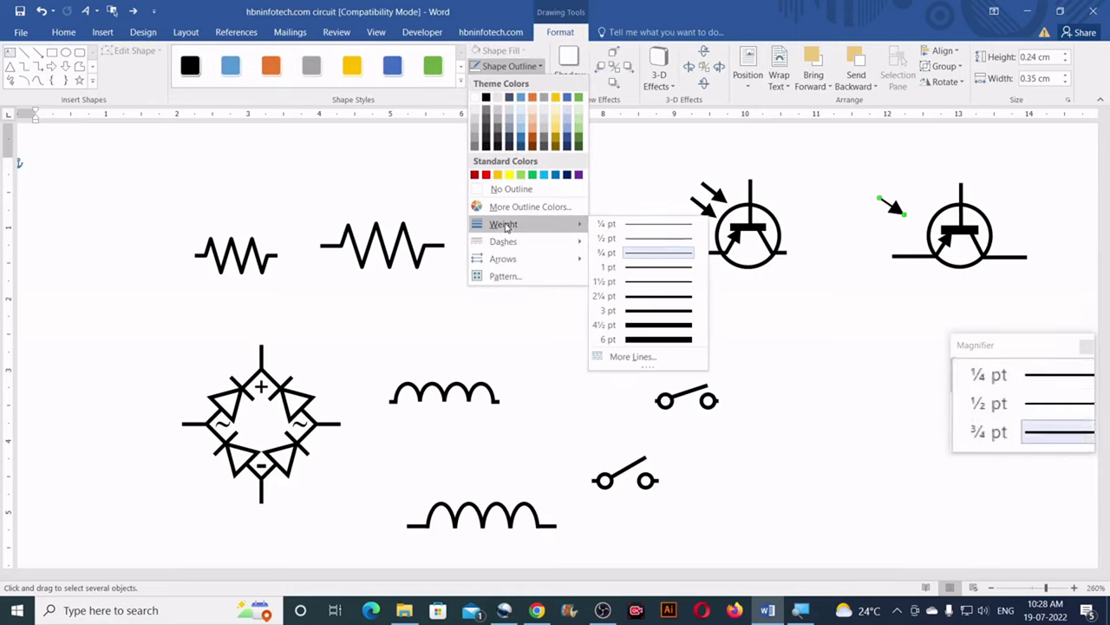
{"action": "left_click", "coordinate": [654, 285]}
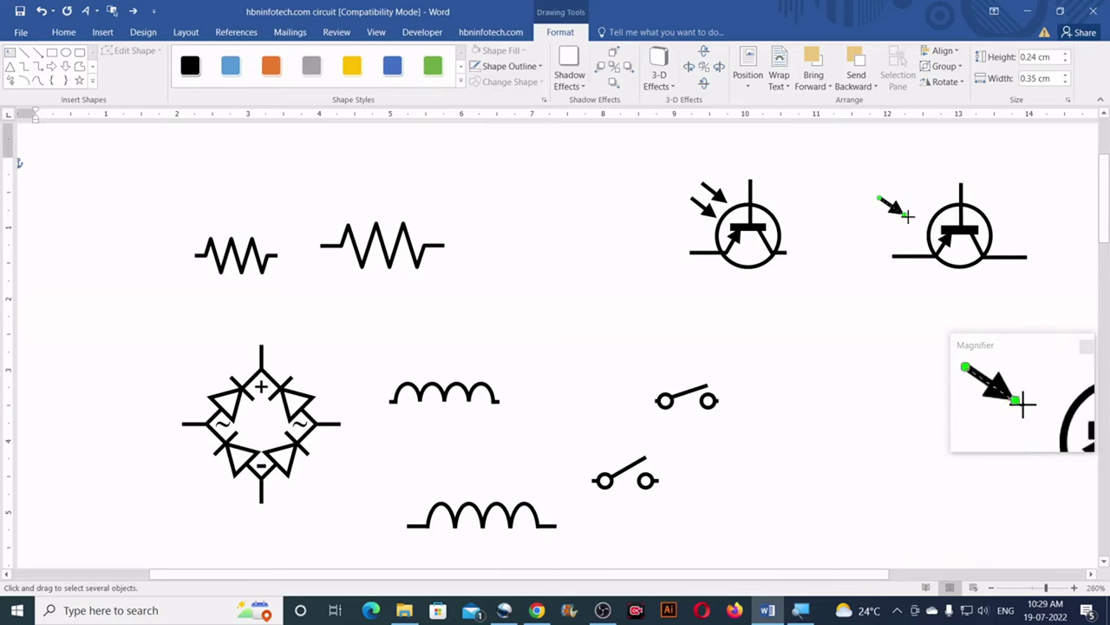
{"action": "left_click_drag", "start_coordinate": [906, 216], "coordinate": [899, 231]}
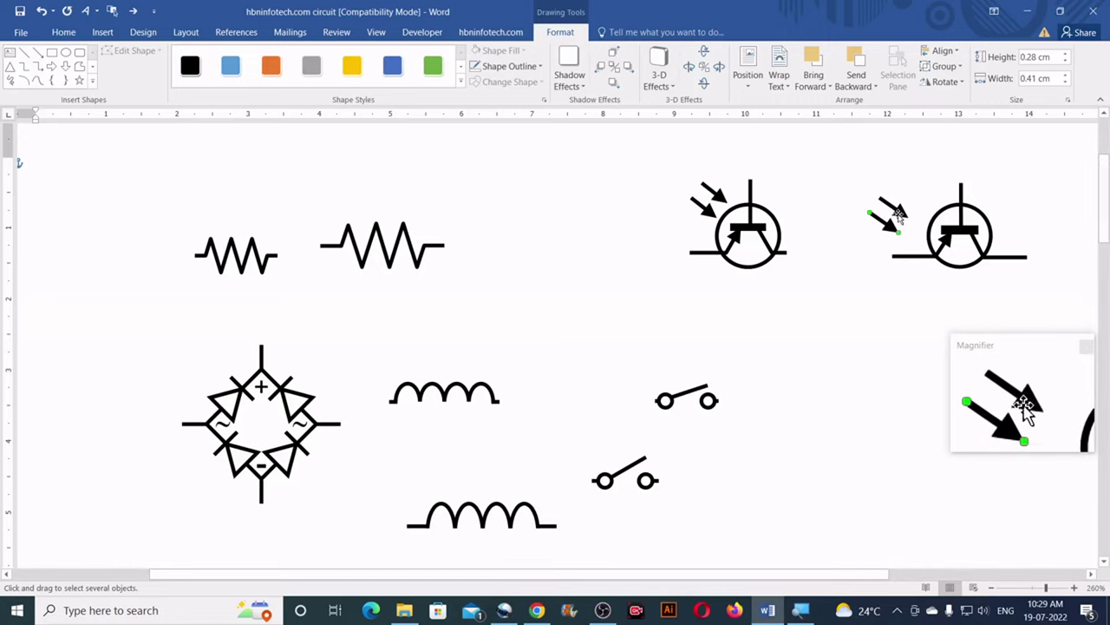
Step: Move both diagonal arrows together to the circle's upper left edge and nudge them down and left into position
{"action": "left_click_drag", "start_coordinate": [899, 213], "coordinate": [946, 208]}
{"action": "key", "text": "ctrl+Down"}
{"action": "key", "text": "ctrl+Down"}
{"action": "key", "text": "ctrl+Down"}
{"action": "key", "text": "ctrl+Down"}
{"action": "key", "text": "ctrl+Left"}
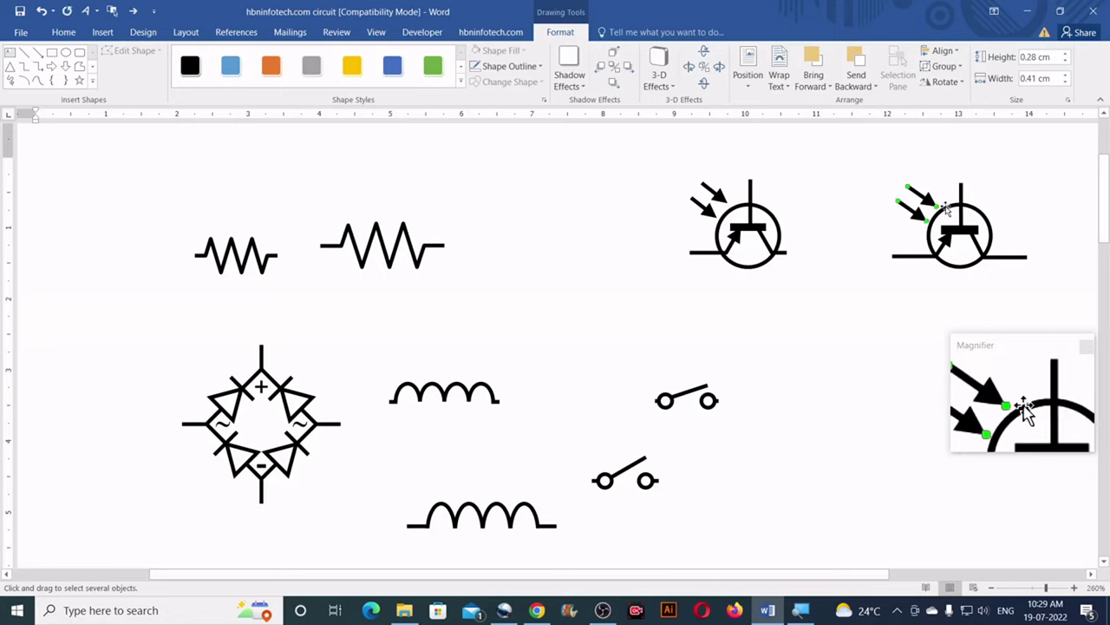
Step: Group all parts of the new phototransistor symbol into one object
{"action": "left_click_drag", "start_coordinate": [872, 160], "coordinate": [1069, 295]}
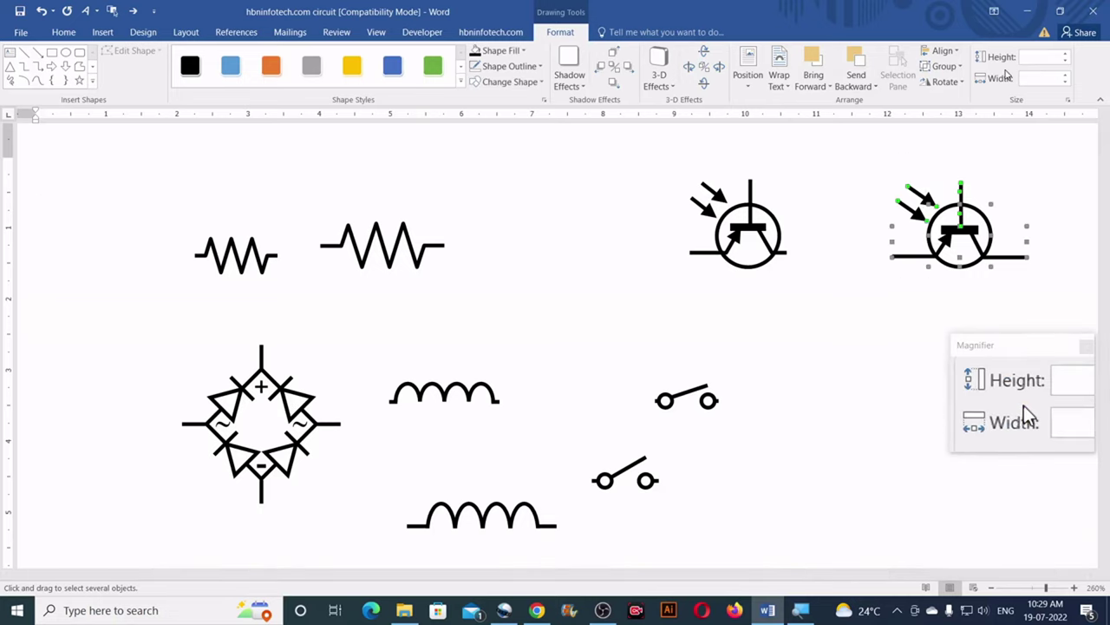
{"action": "left_click", "coordinate": [961, 67]}
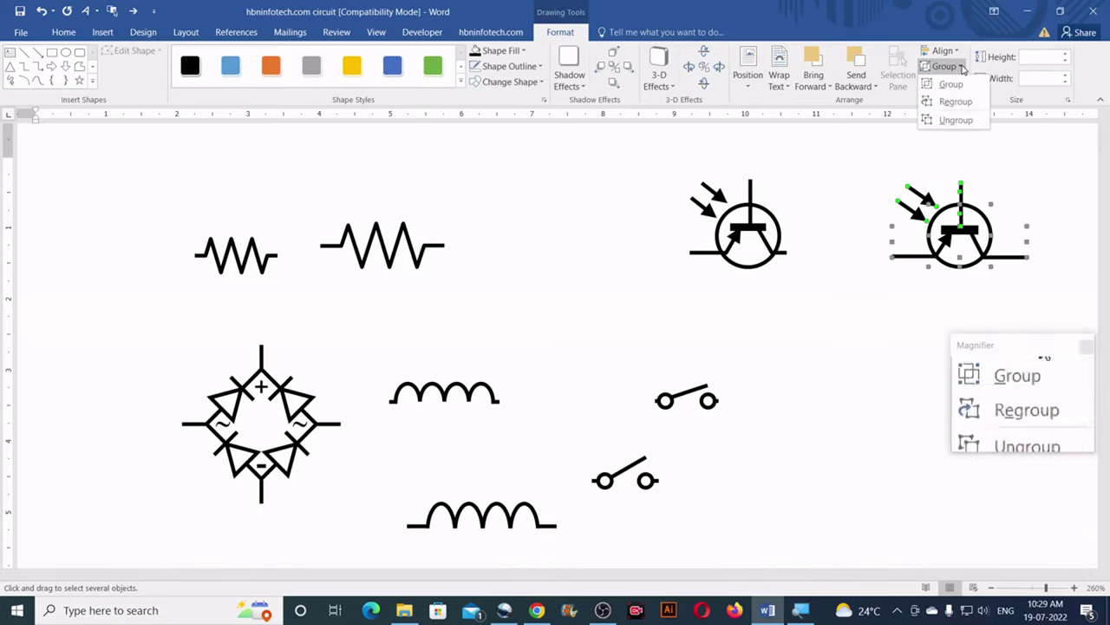
{"action": "left_click", "coordinate": [953, 85]}
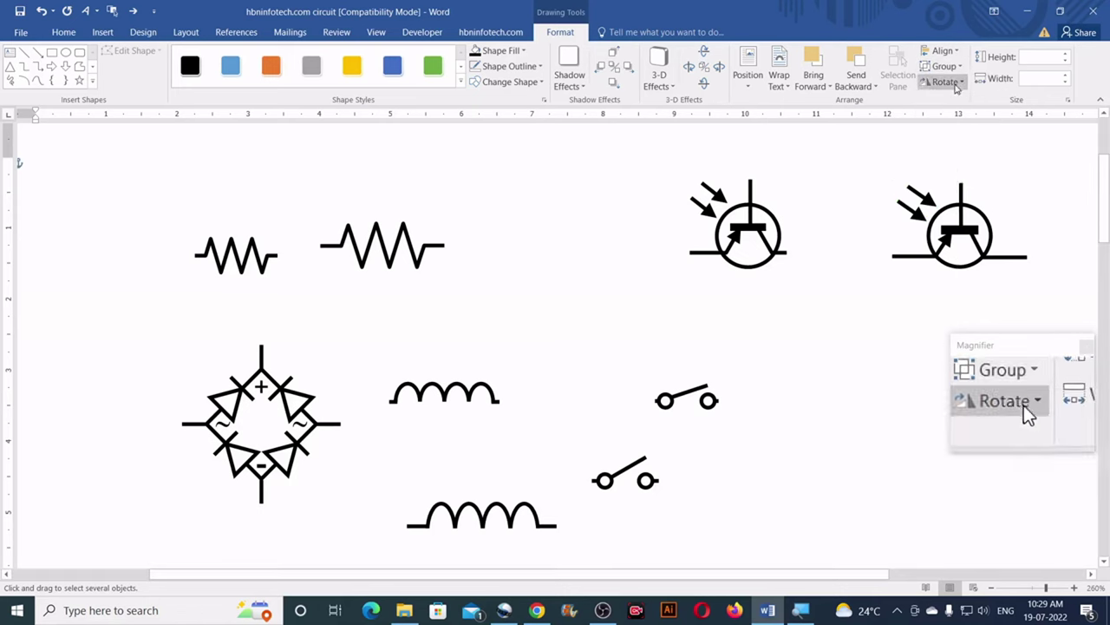
{"action": "left_click", "coordinate": [1080, 200]}
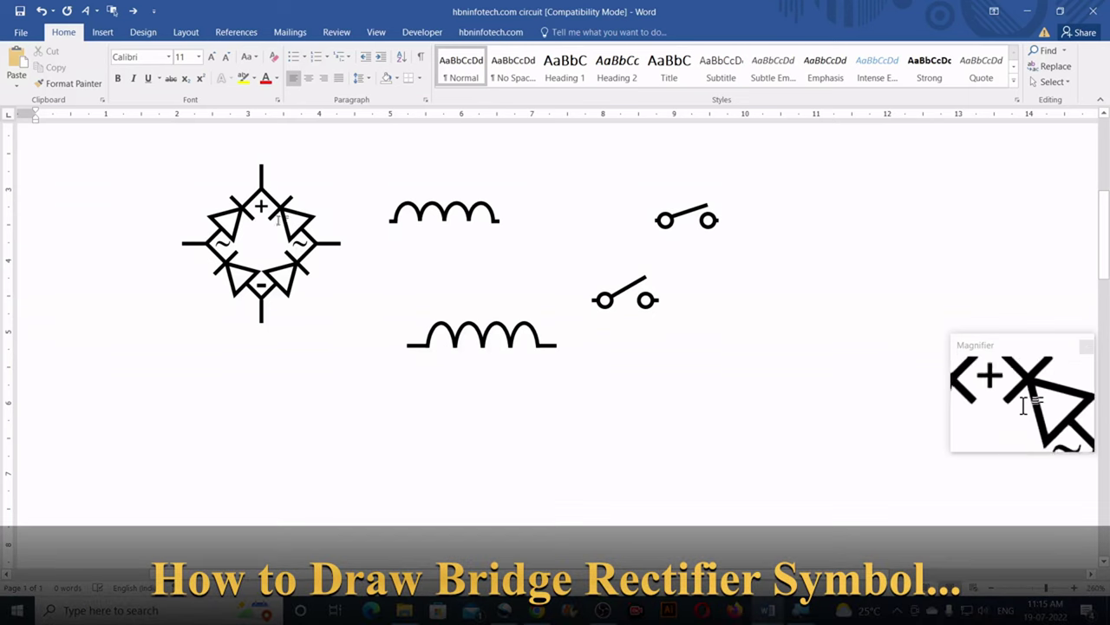
Step: Draw a square about 1.22 cm on each side in the empty area below the inductor symbols
{"action": "left_click", "coordinate": [103, 32]}
{"action": "left_click", "coordinate": [207, 63]}
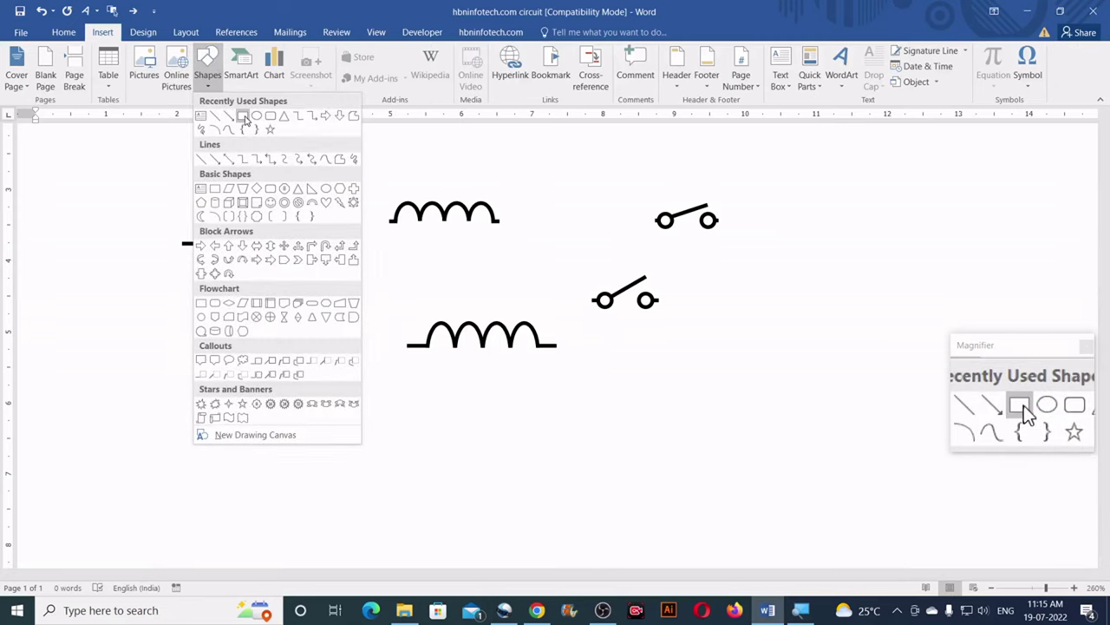
{"action": "left_click", "coordinate": [247, 121]}
{"action": "left_click_drag", "start_coordinate": [339, 407], "coordinate": [406, 489]}
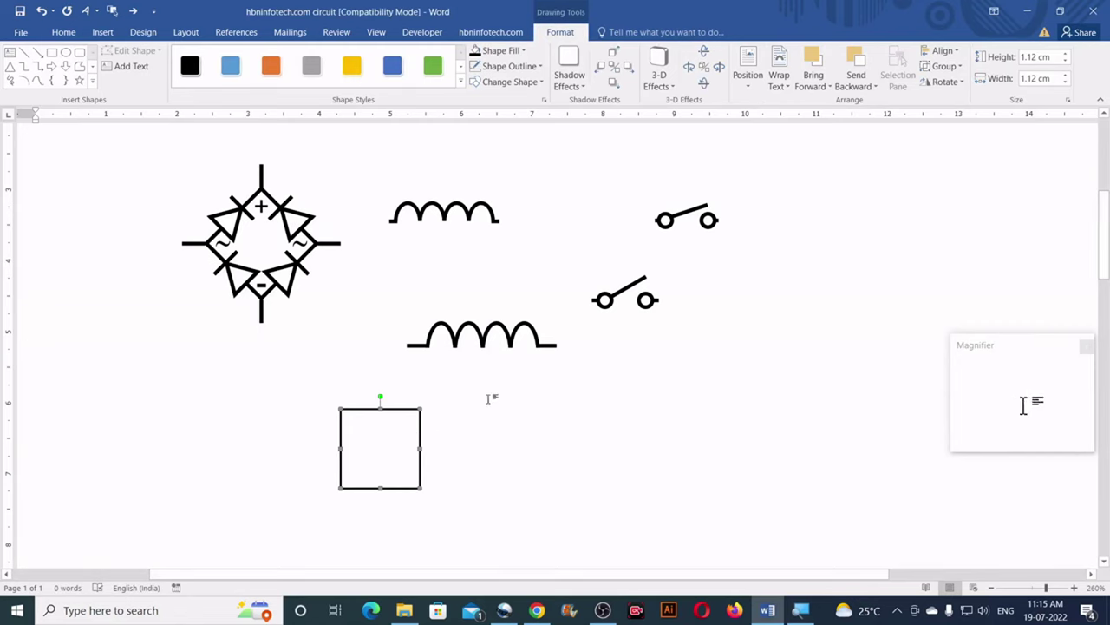
{"action": "left_click_drag", "start_coordinate": [419, 485], "coordinate": [427, 496]}
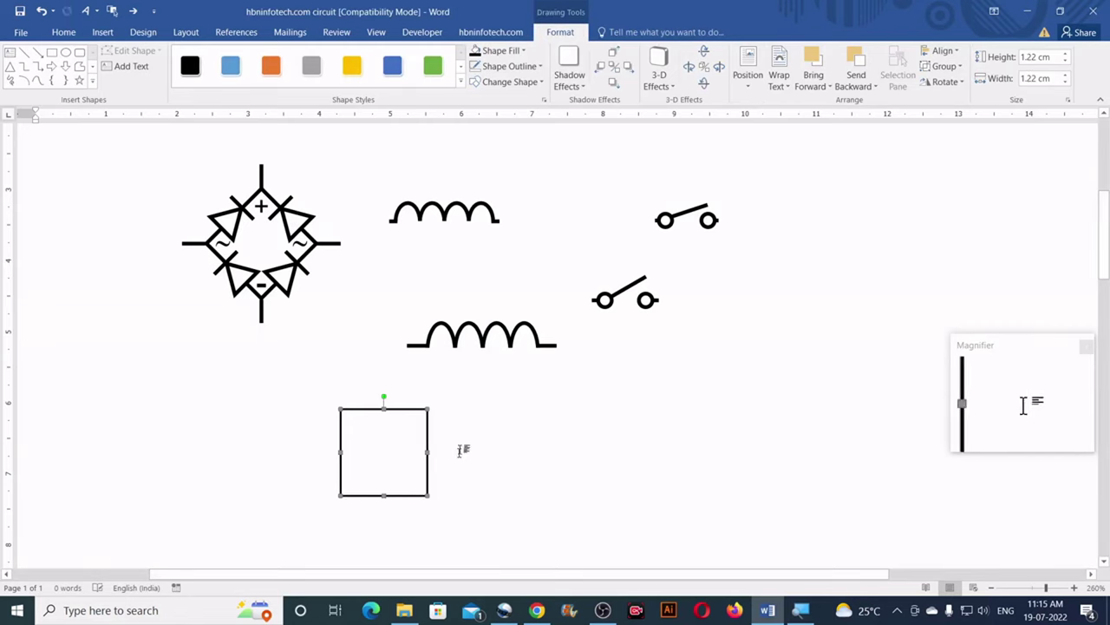
Step: Set the square's outline weight to 1½ pt
{"action": "left_click", "coordinate": [515, 66]}
{"action": "mouse_move", "coordinate": [518, 225]}
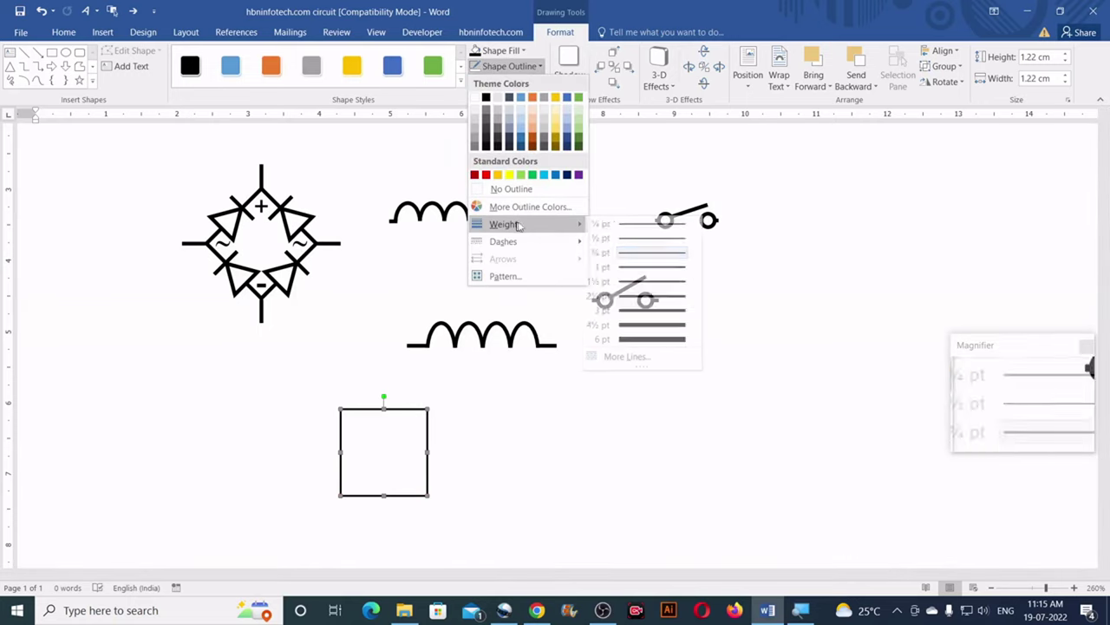
{"action": "left_click", "coordinate": [651, 281]}
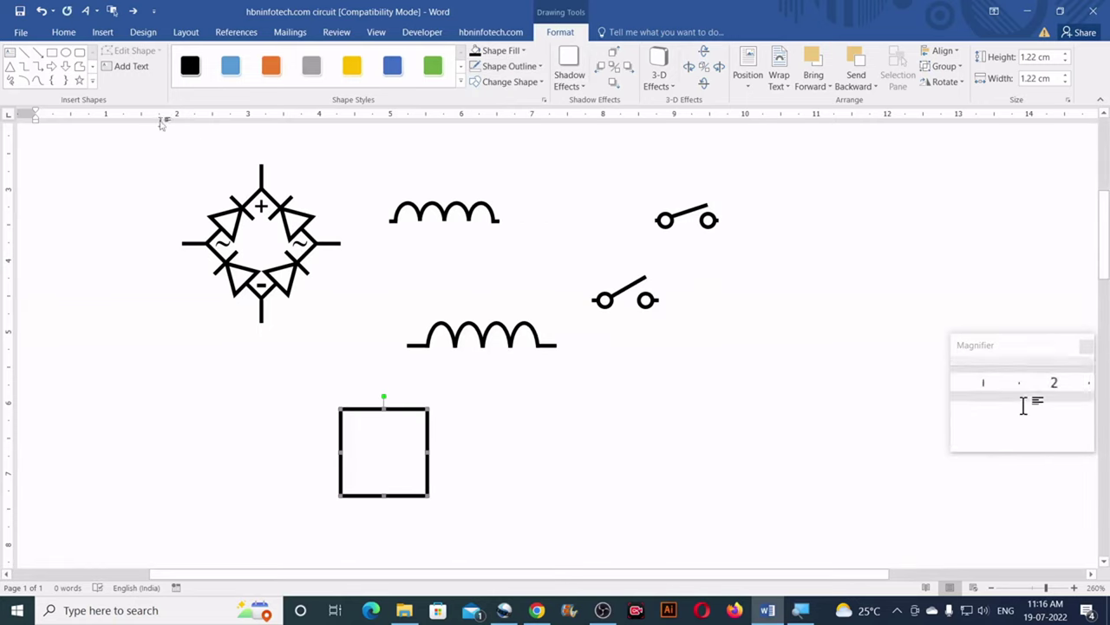
Step: Draw a triangle about 0.46 by 0.4 cm beside the square and rotate it so that it points left
{"action": "left_click", "coordinate": [10, 69]}
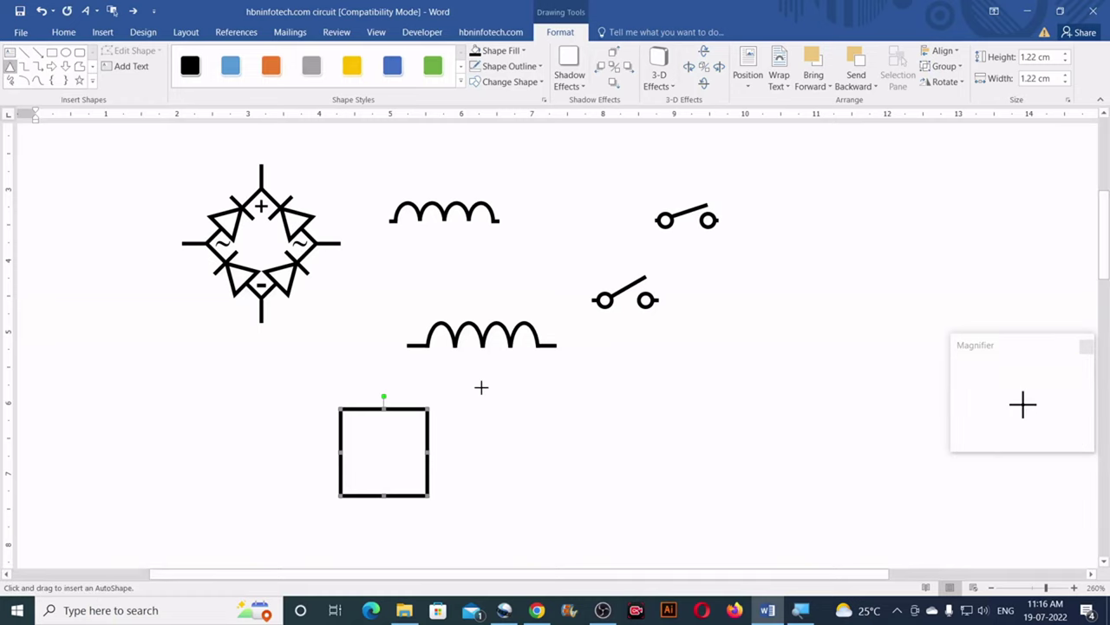
{"action": "left_click_drag", "start_coordinate": [544, 425], "coordinate": [563, 449]}
{"action": "left_click", "coordinate": [947, 82]}
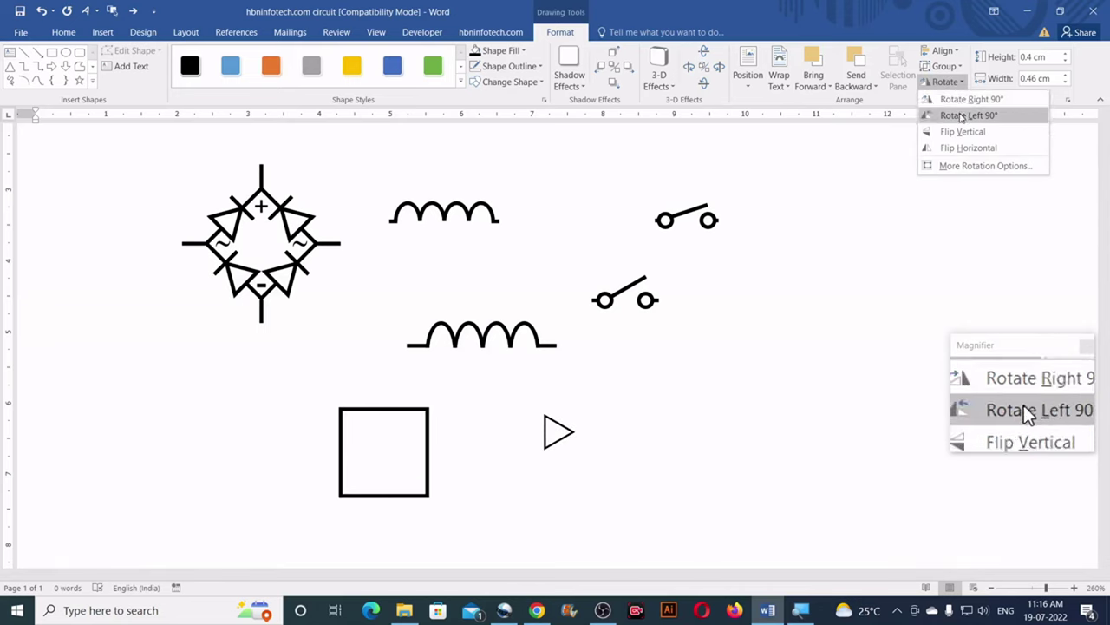
{"action": "left_click", "coordinate": [962, 115]}
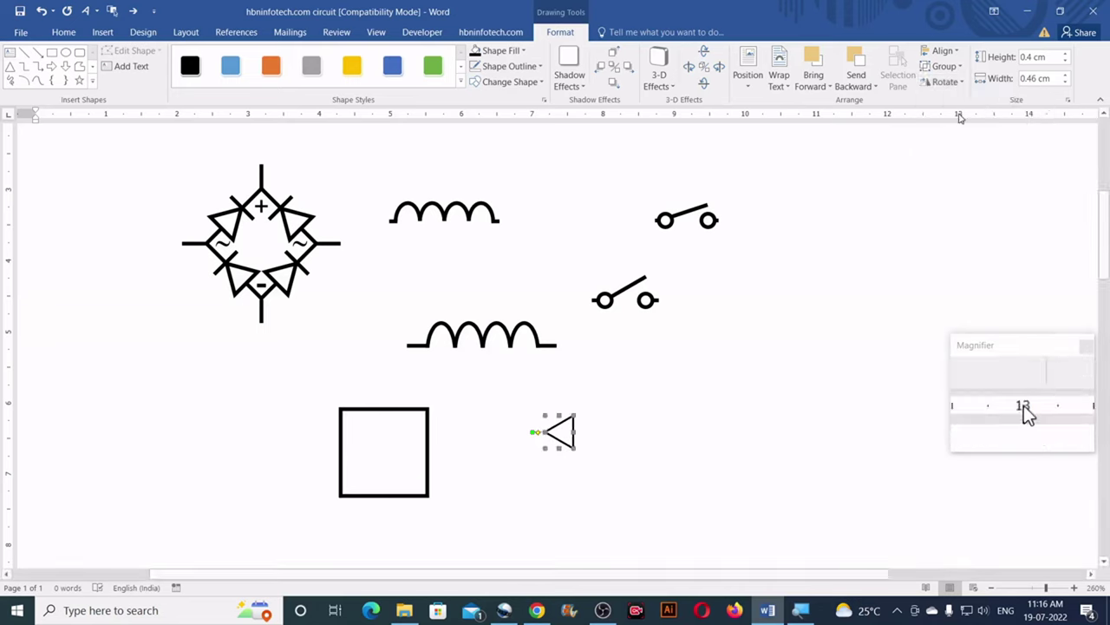
Step: Draw a vertical line about 0.46 cm long and place it against the triangle's tip as the diode bar
{"action": "left_click", "coordinate": [24, 53]}
{"action": "left_click_drag", "start_coordinate": [615, 415], "coordinate": [615, 449]}
{"action": "left_click", "coordinate": [562, 433]}
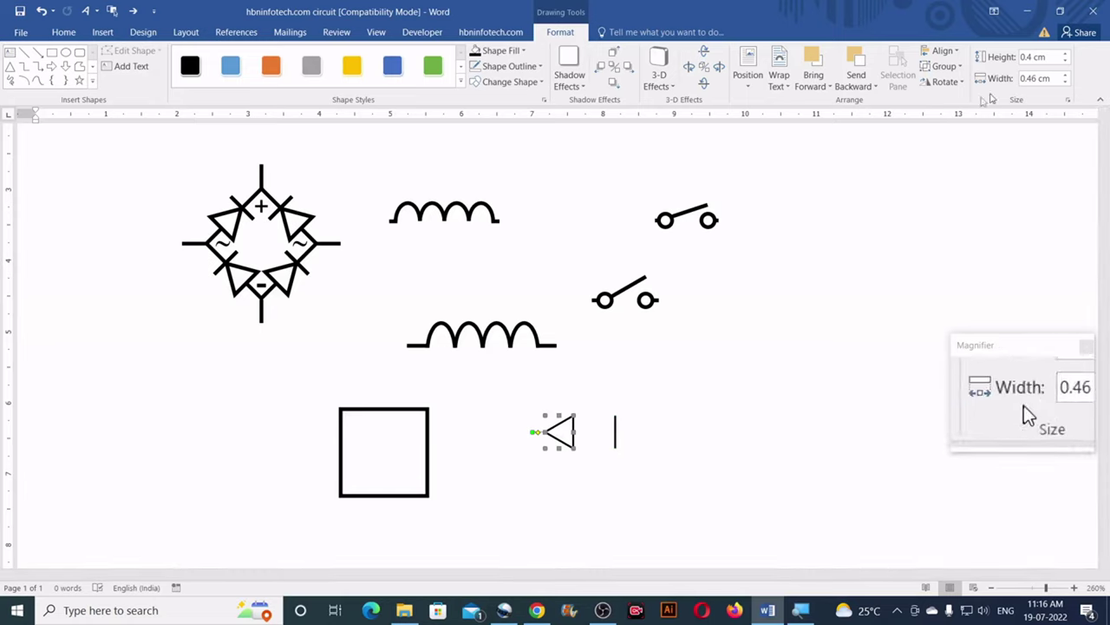
{"action": "left_click", "coordinate": [616, 433]}
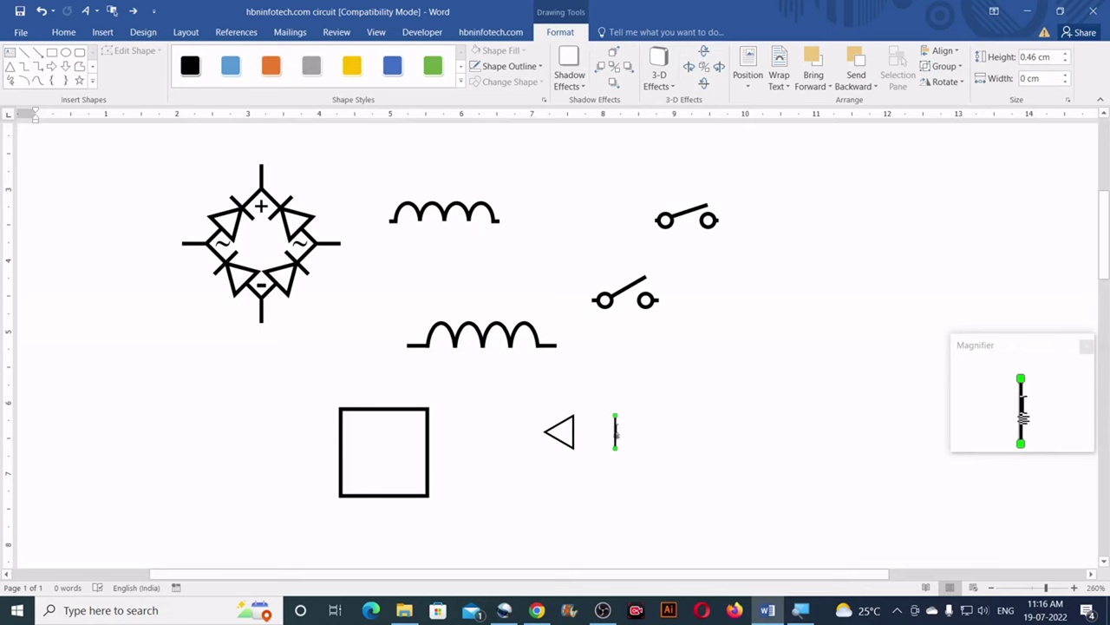
{"action": "left_click", "coordinate": [593, 434]}
{"action": "scroll", "coordinate": [593, 434], "scroll_direction": "up", "scroll_amount": 2}
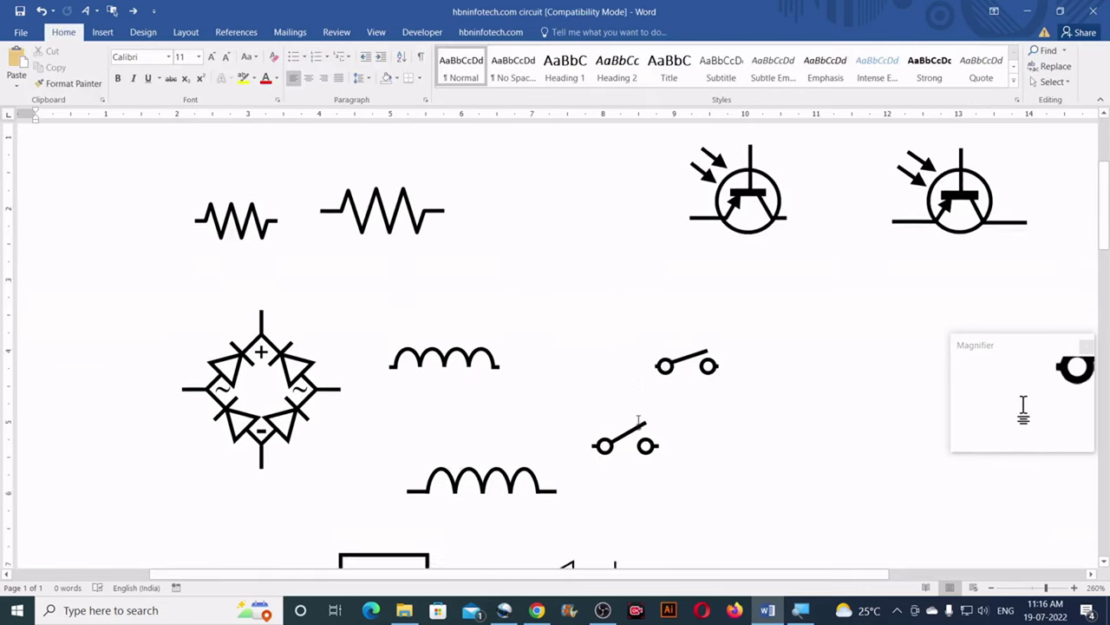
{"action": "scroll", "coordinate": [625, 391], "scroll_direction": "down", "scroll_amount": 3}
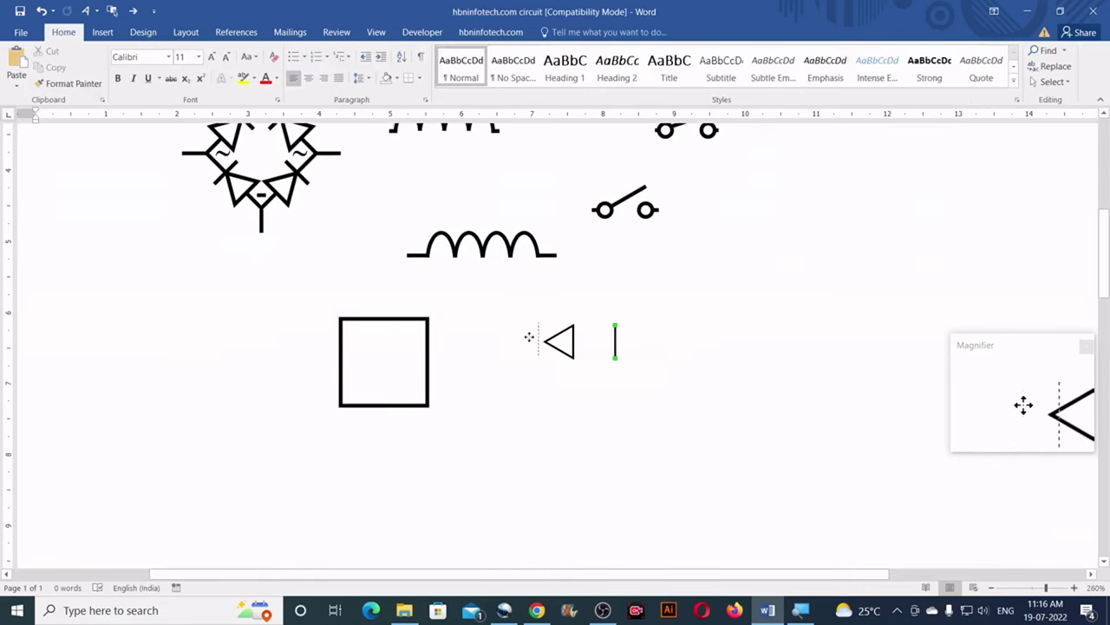
{"action": "left_click_drag", "start_coordinate": [543, 341], "coordinate": [543, 342]}
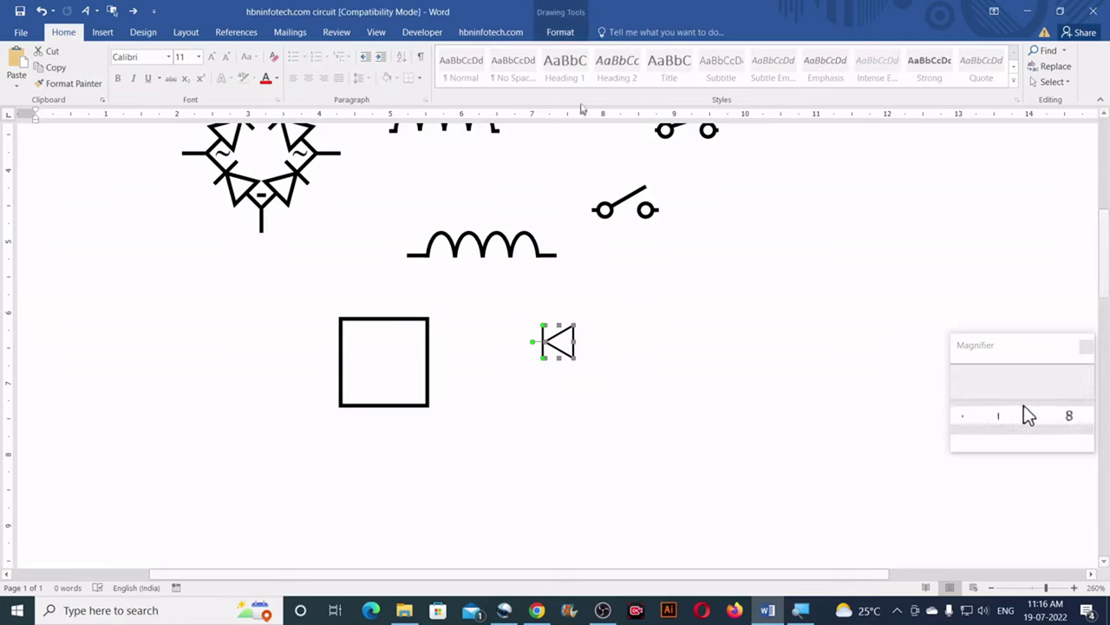
Step: Align the triangle and the bar by their middles and group them into one diode symbol
{"action": "left_click", "coordinate": [560, 32]}
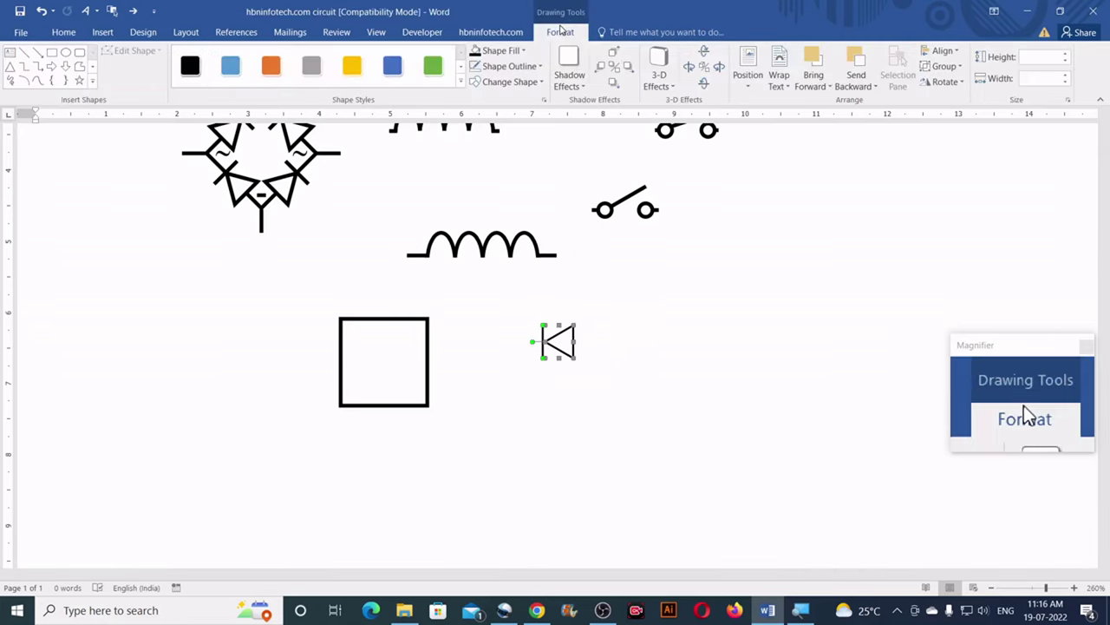
{"action": "left_click", "coordinate": [942, 51]}
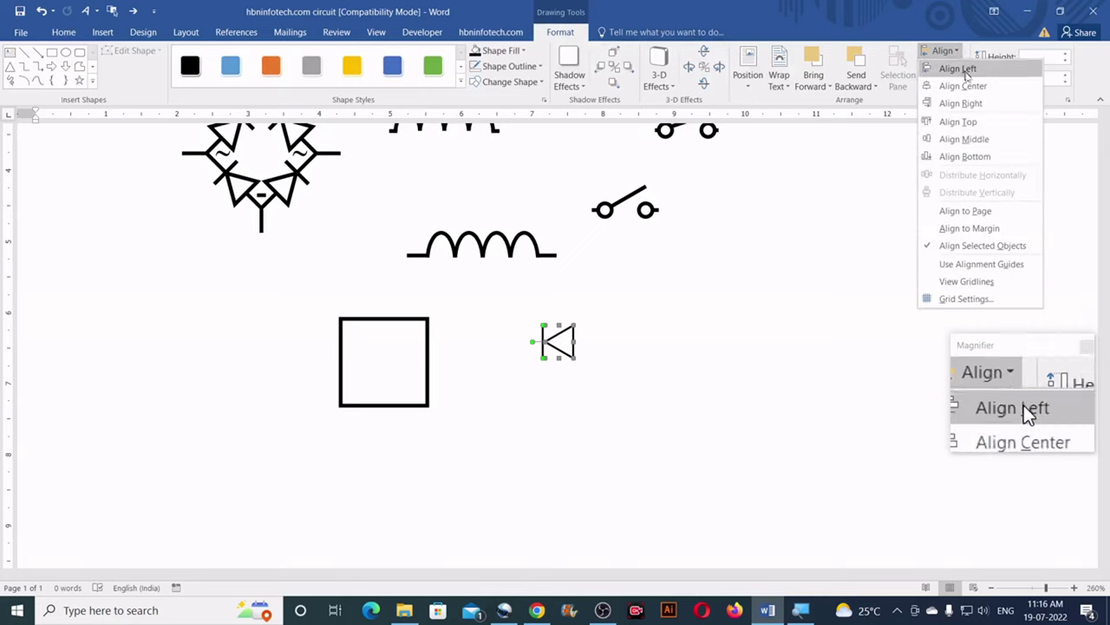
{"action": "left_click", "coordinate": [980, 141]}
{"action": "left_click", "coordinate": [944, 66]}
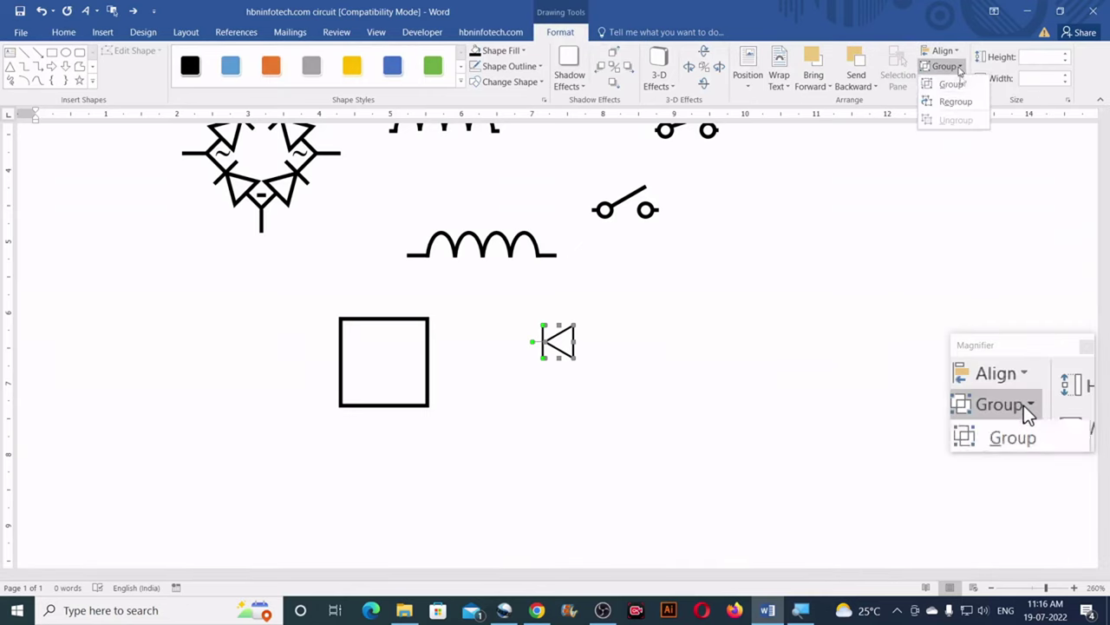
{"action": "left_click", "coordinate": [953, 85]}
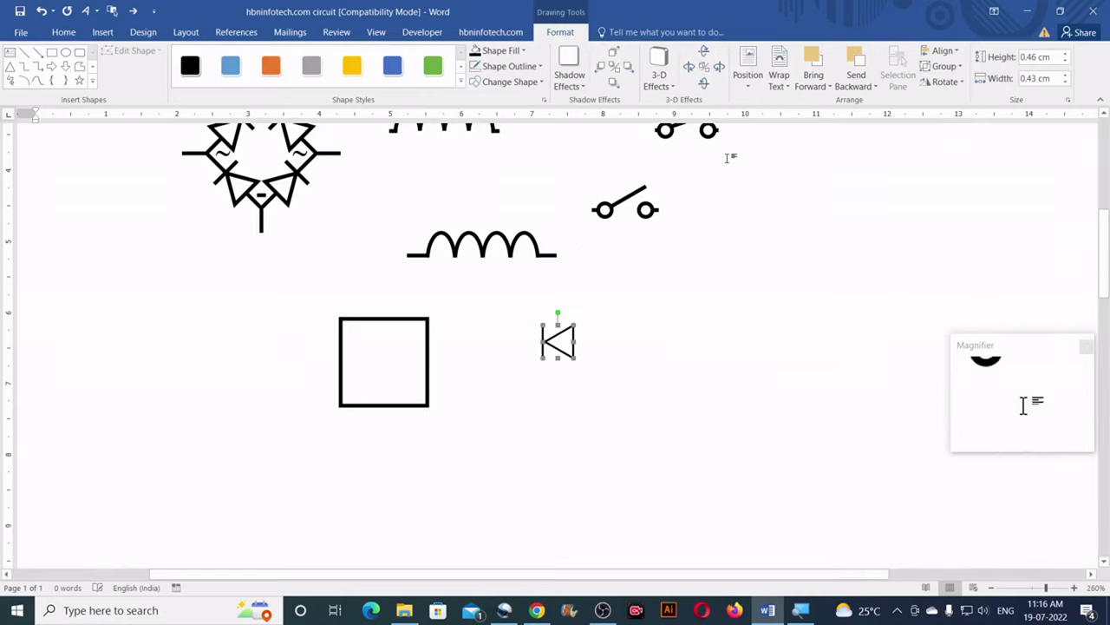
Step: Set the diode symbol's outline weight to 1½ pt
{"action": "left_click", "coordinate": [517, 69]}
{"action": "mouse_move", "coordinate": [534, 224]}
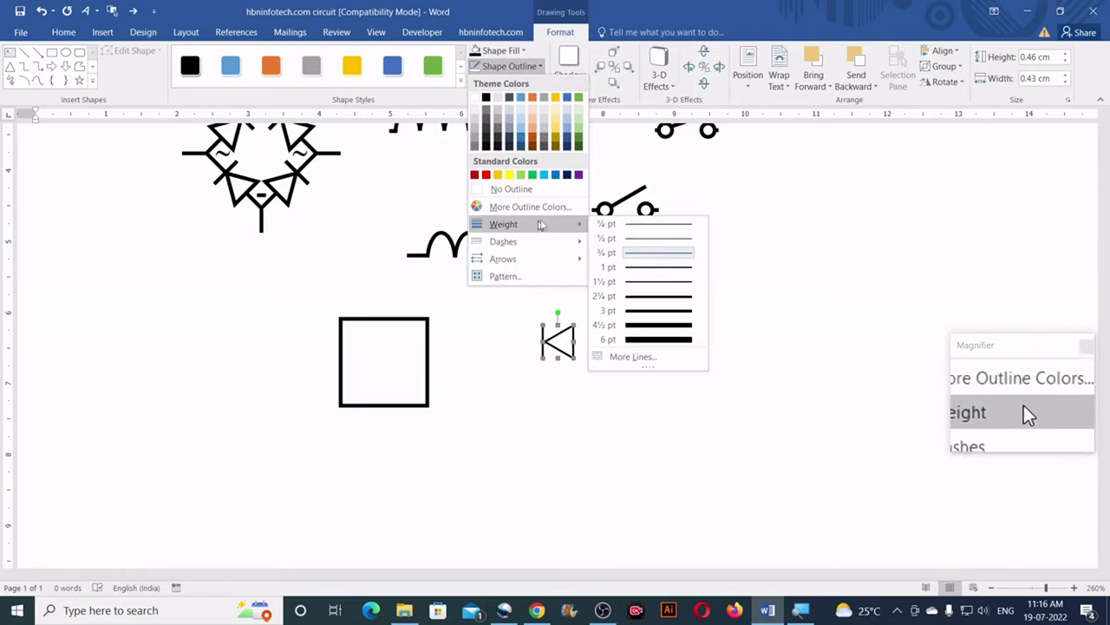
{"action": "left_click", "coordinate": [659, 281]}
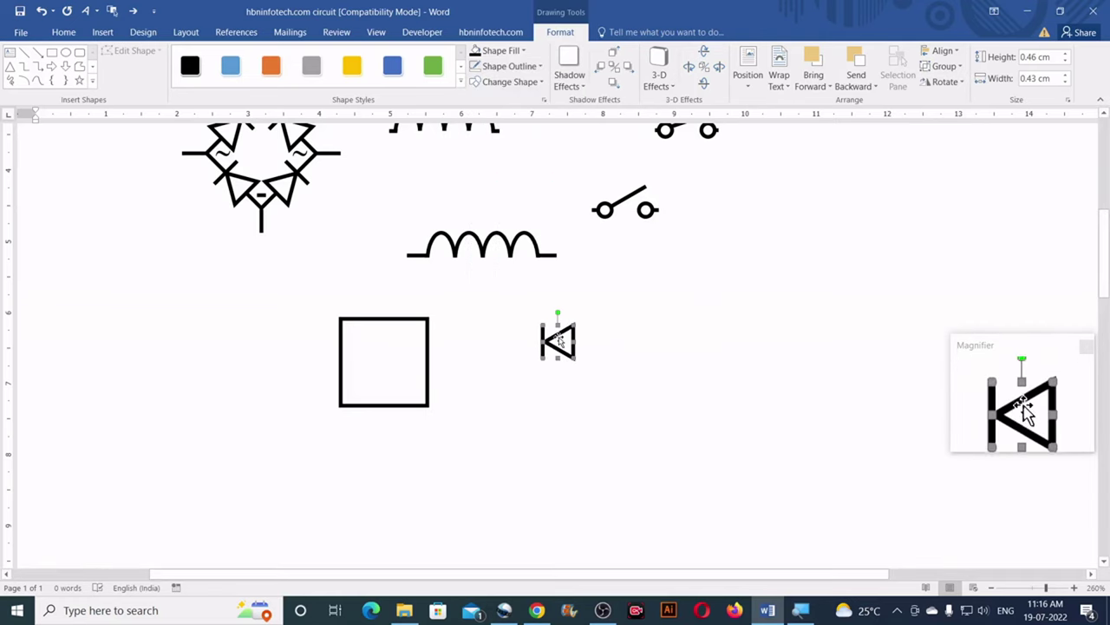
Step: Move the diode onto the square's top edge and center-align it horizontally with the square
{"action": "left_click_drag", "start_coordinate": [395, 315], "coordinate": [386, 315]}
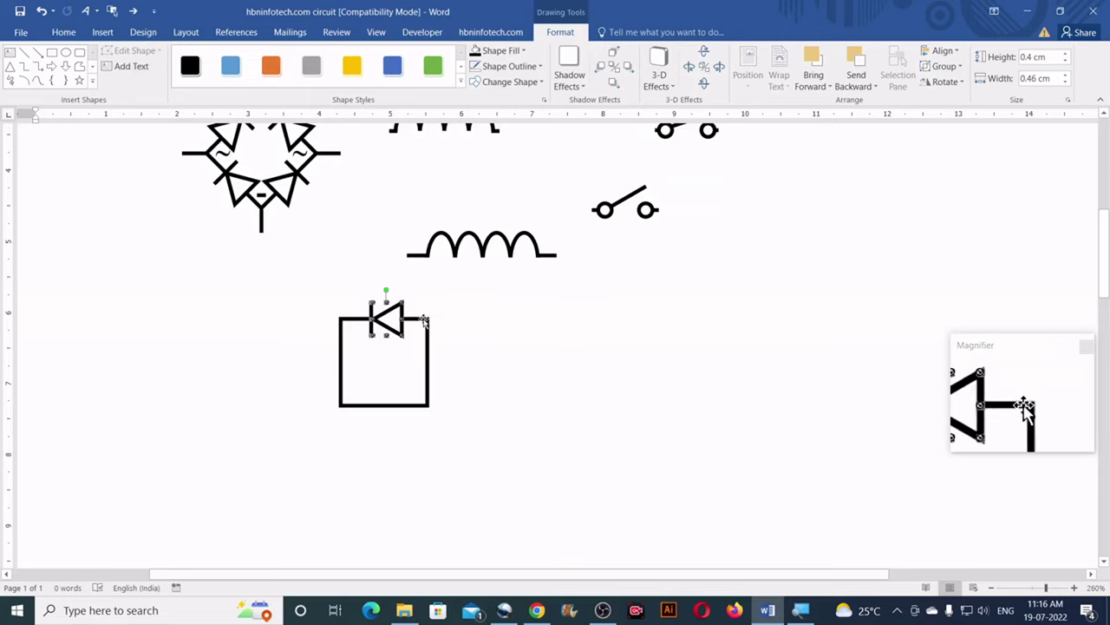
{"action": "left_click", "coordinate": [423, 323], "text": "shift"}
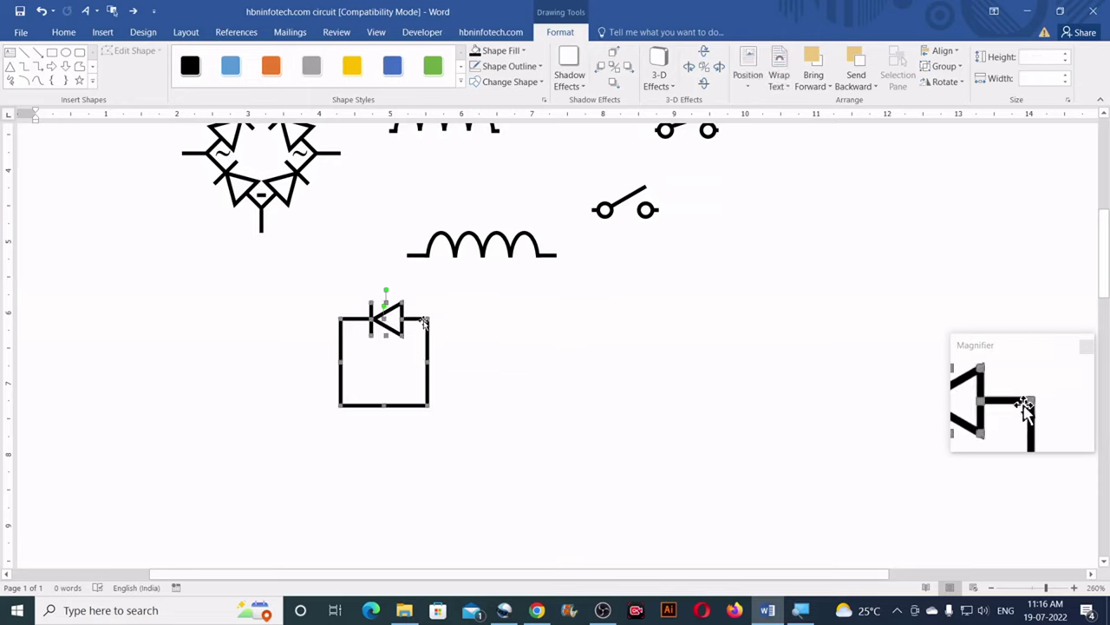
{"action": "left_click", "coordinate": [953, 52]}
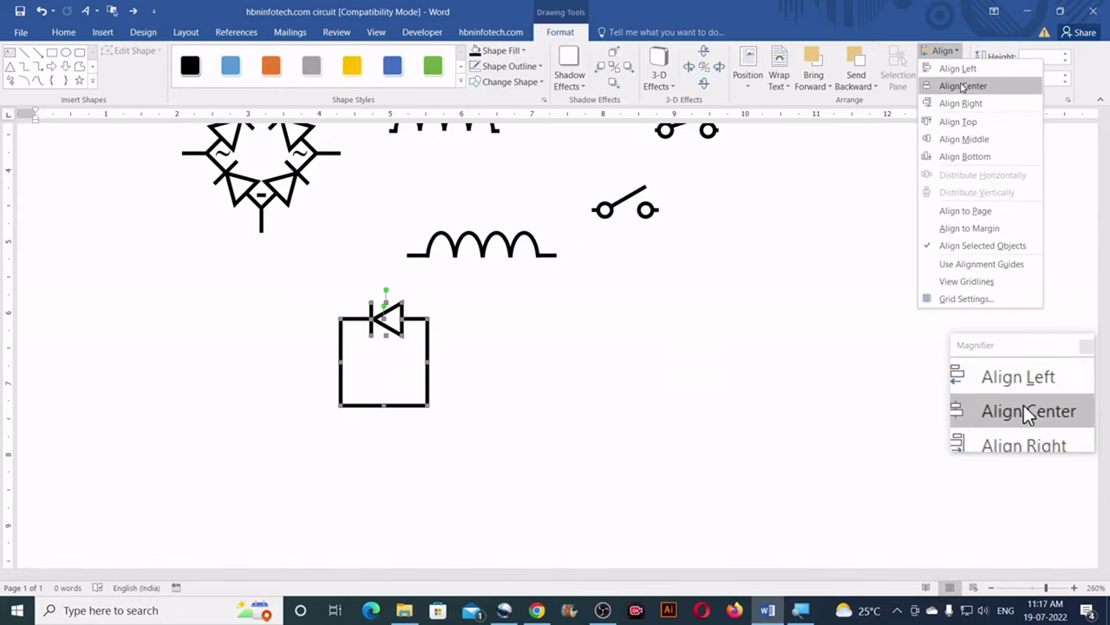
{"action": "left_click", "coordinate": [961, 86]}
{"action": "left_click", "coordinate": [513, 340]}
Step: Copy the diode onto the square's bottom edge and center-align both diodes with the square
{"action": "scroll", "coordinate": [486, 329], "scroll_direction": "down", "scroll_amount": 2}
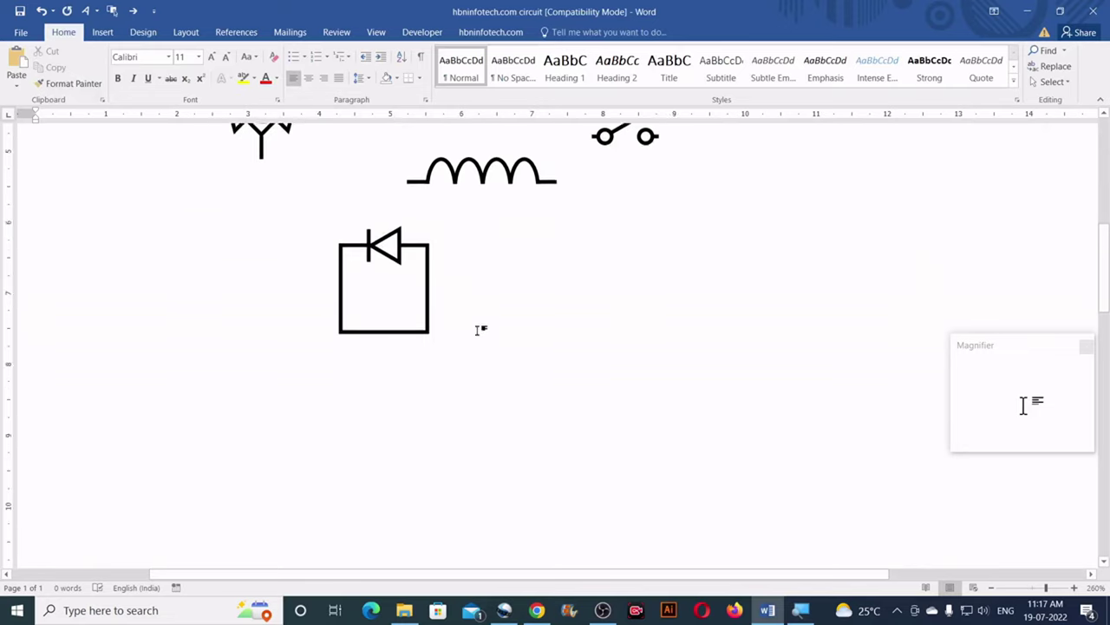
{"action": "left_click_drag", "start_coordinate": [399, 219], "coordinate": [392, 317]}
{"action": "left_click", "coordinate": [393, 228], "text": "shift"}
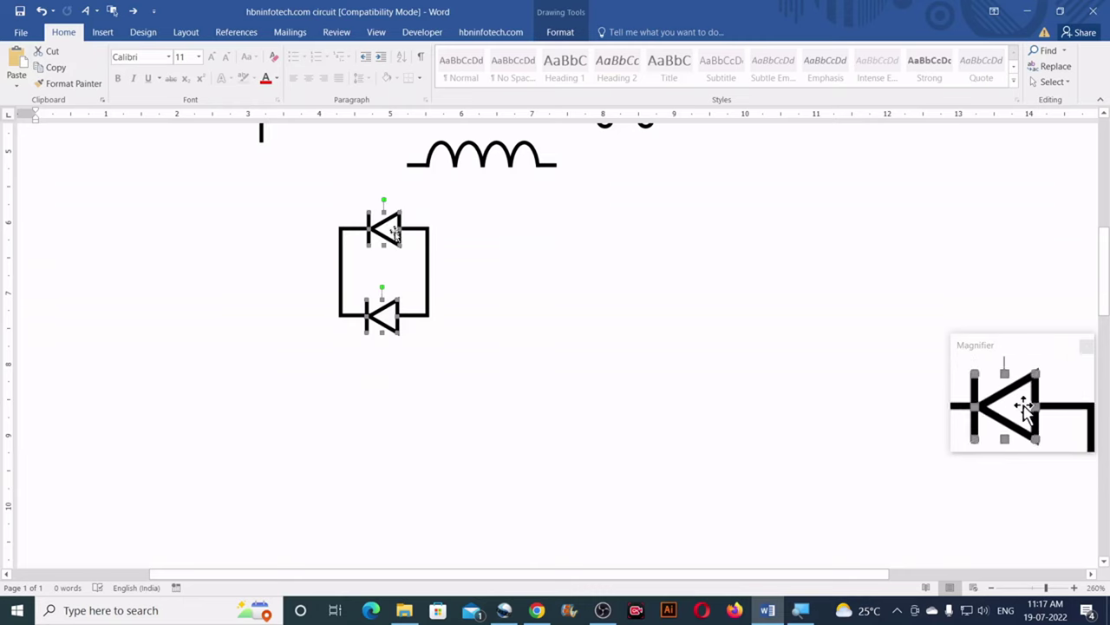
{"action": "left_click", "coordinate": [560, 32]}
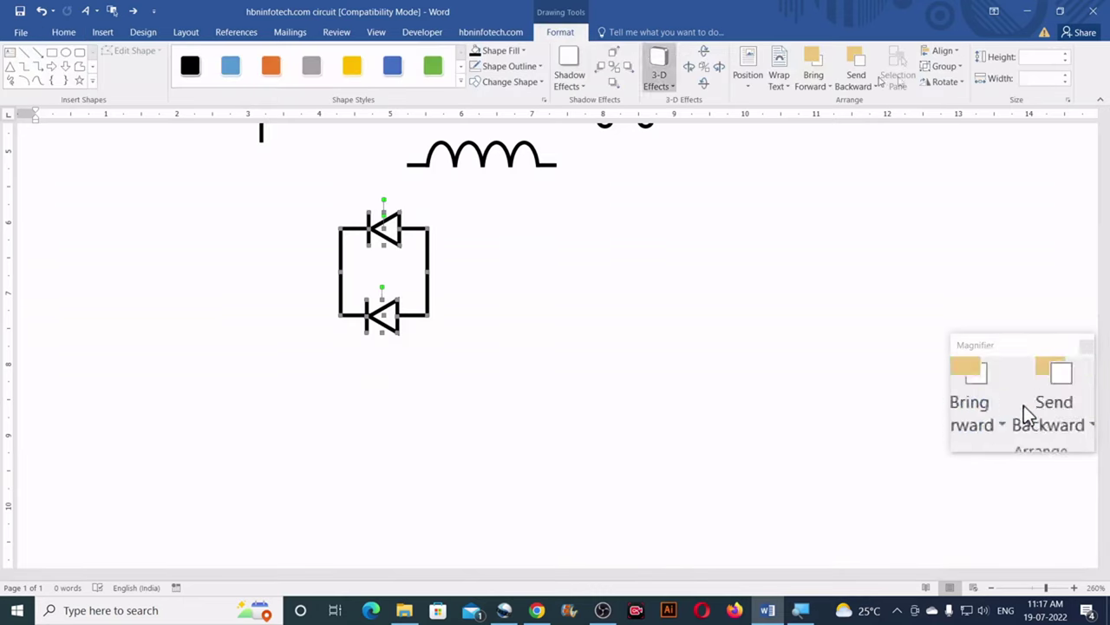
{"action": "left_click", "coordinate": [950, 57]}
{"action": "left_click", "coordinate": [956, 84]}
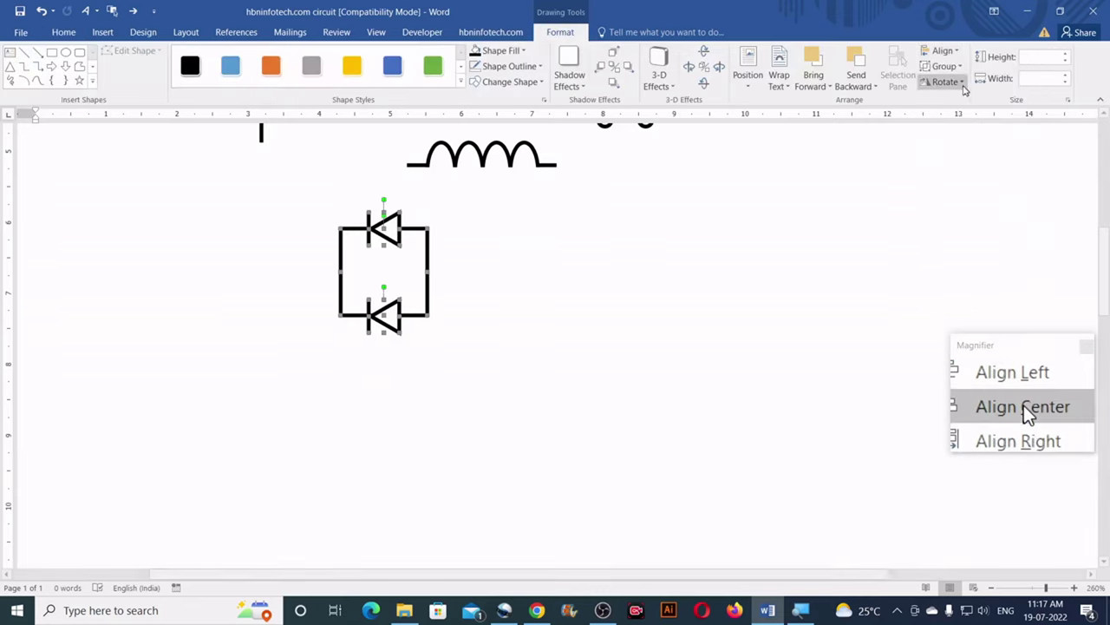
{"action": "left_click", "coordinate": [491, 282]}
Step: Copy a diode outside the square, rotate the copy right 90°, and place it left of the square
{"action": "scroll", "coordinate": [491, 278], "scroll_direction": "down", "scroll_amount": 5}
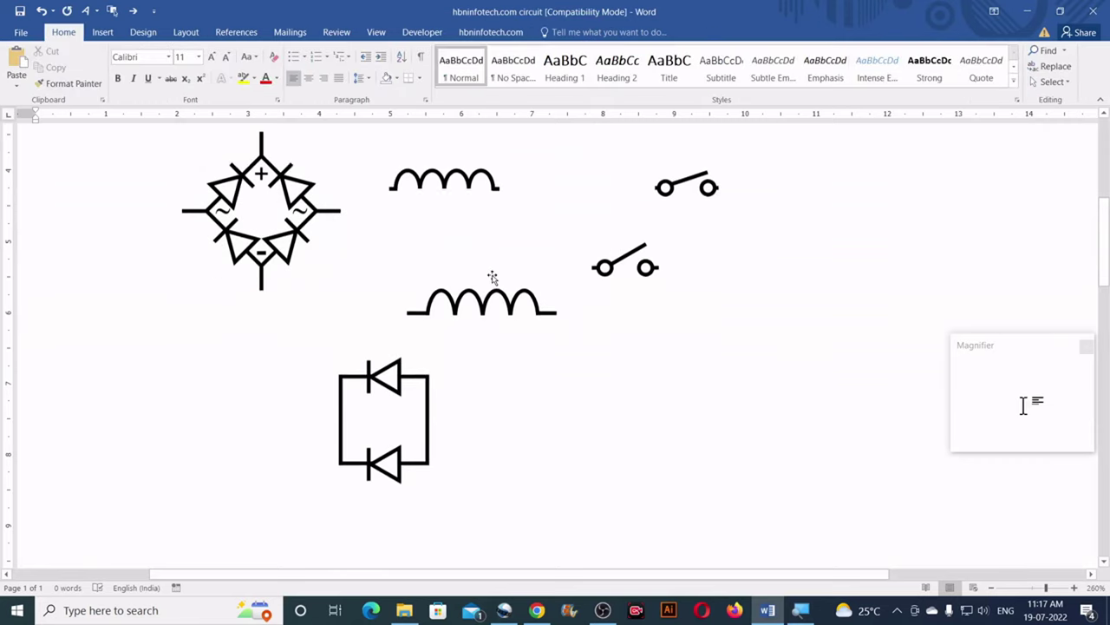
{"action": "left_click_drag", "start_coordinate": [392, 408], "coordinate": [569, 371]}
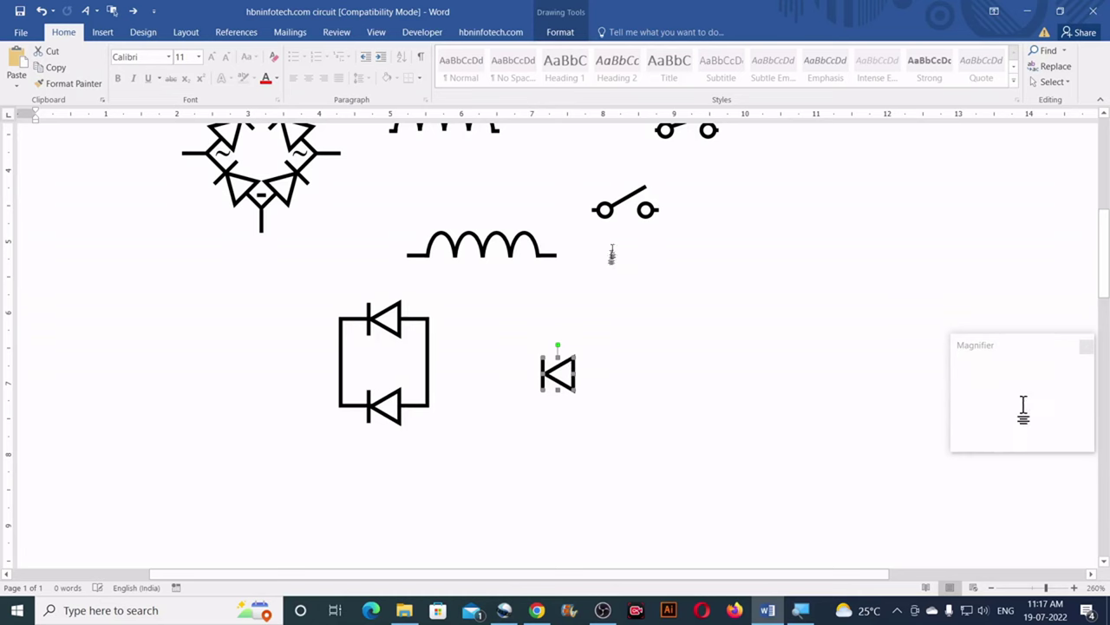
{"action": "left_click", "coordinate": [562, 33]}
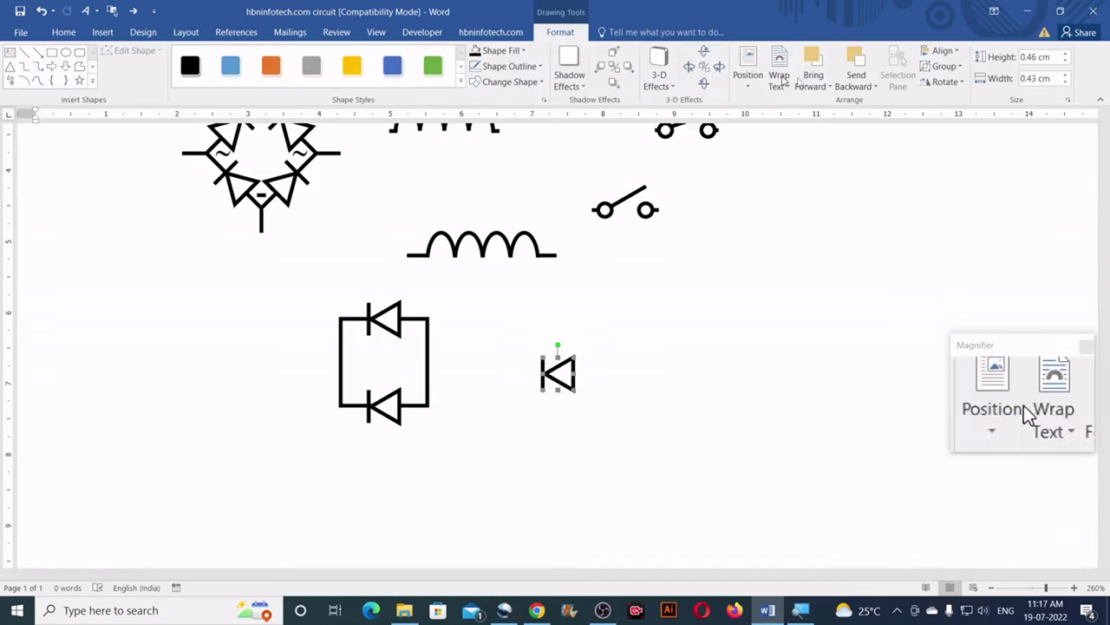
{"action": "left_click", "coordinate": [945, 81]}
{"action": "left_click", "coordinate": [954, 100]}
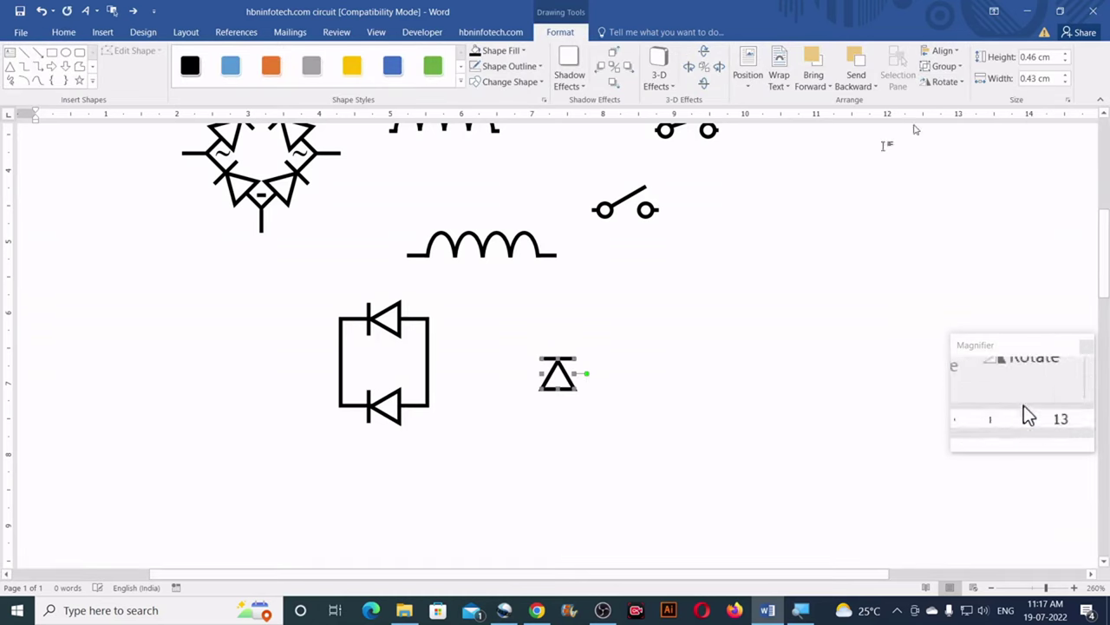
{"action": "left_click_drag", "start_coordinate": [468, 375], "coordinate": [273, 366]}
Step: Group the square with its top and bottom diodes
{"action": "left_click", "coordinate": [386, 317]}
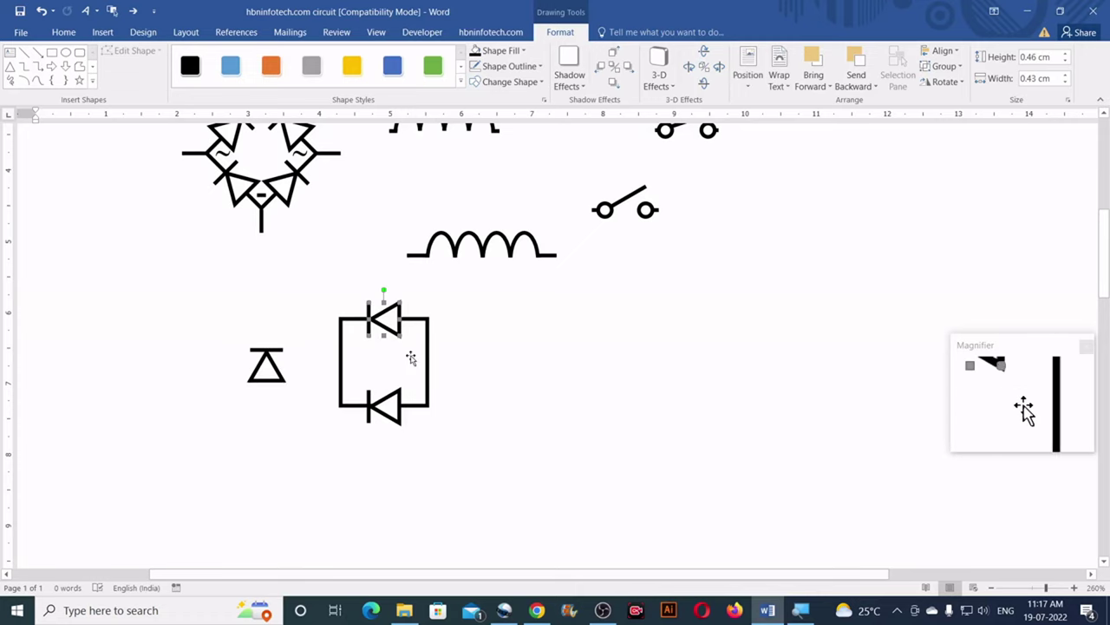
{"action": "left_click", "coordinate": [400, 405], "text": "shift"}
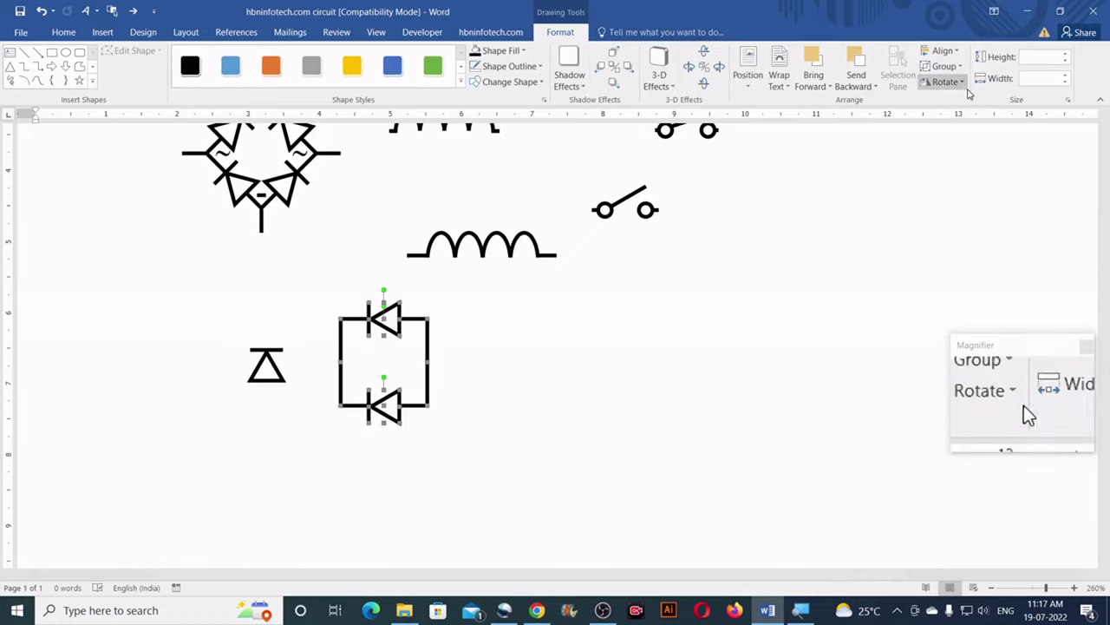
{"action": "left_click", "coordinate": [946, 66]}
{"action": "left_click", "coordinate": [957, 82]}
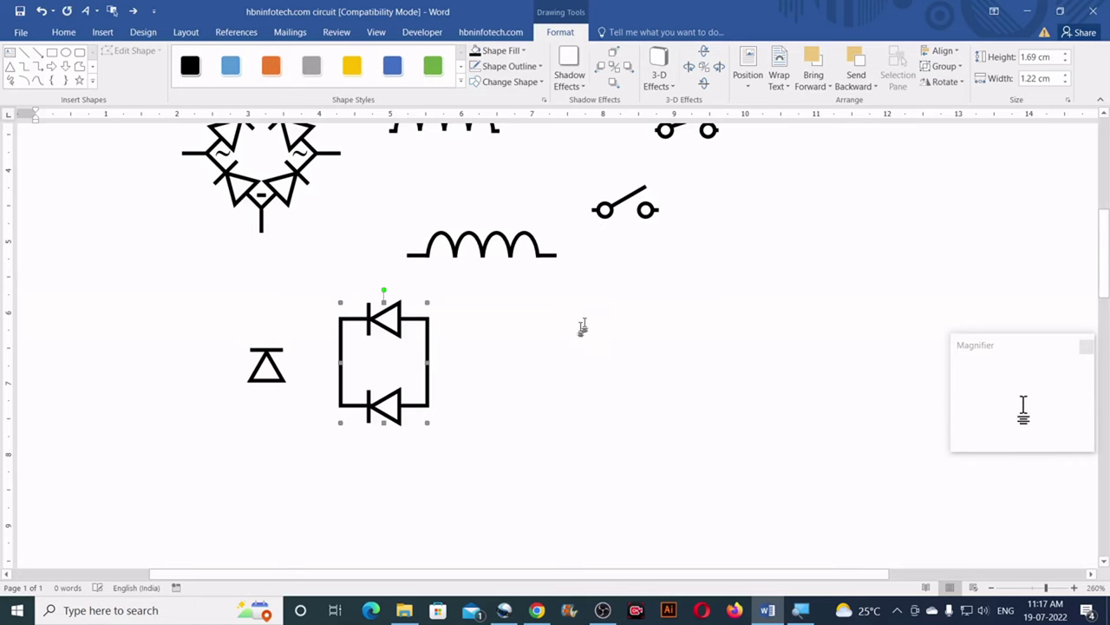
Step: Place the upright diode on the square's left edge and a copy of it on the right edge
{"action": "left_click", "coordinate": [304, 385]}
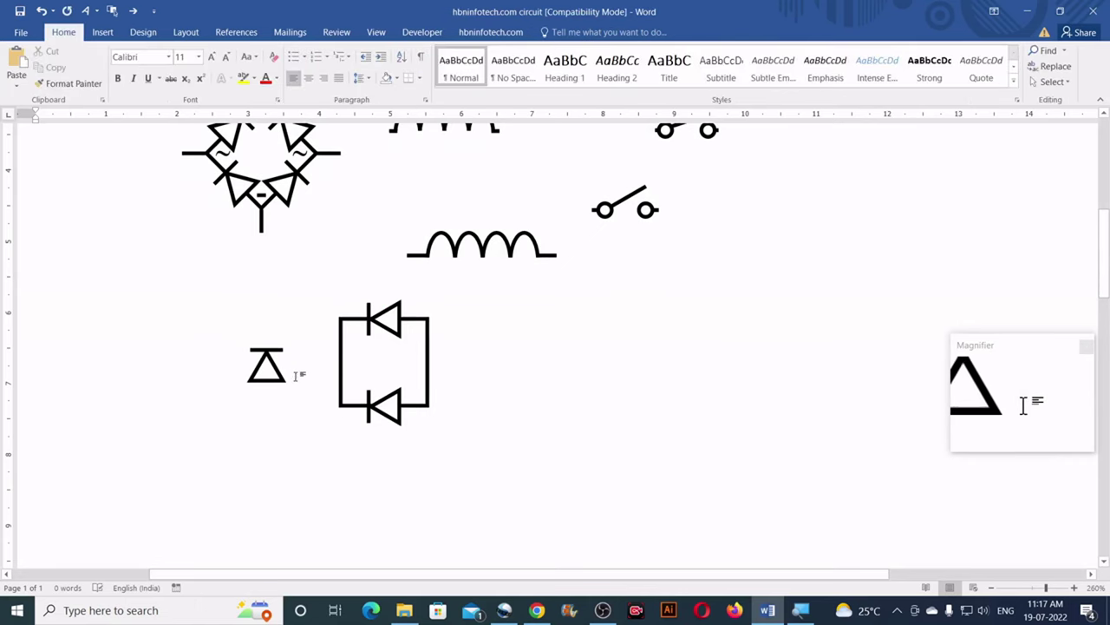
{"action": "mouse_move", "coordinate": [276, 371]}
{"action": "left_mouse_down"}
{"action": "mouse_move", "coordinate": [328, 359]}
{"action": "mouse_move", "coordinate": [456, 367]}
{"action": "mouse_move", "coordinate": [442, 367]}
{"action": "left_mouse_up"}
{"action": "left_click_drag", "start_coordinate": [442, 366], "coordinate": [442, 366]}
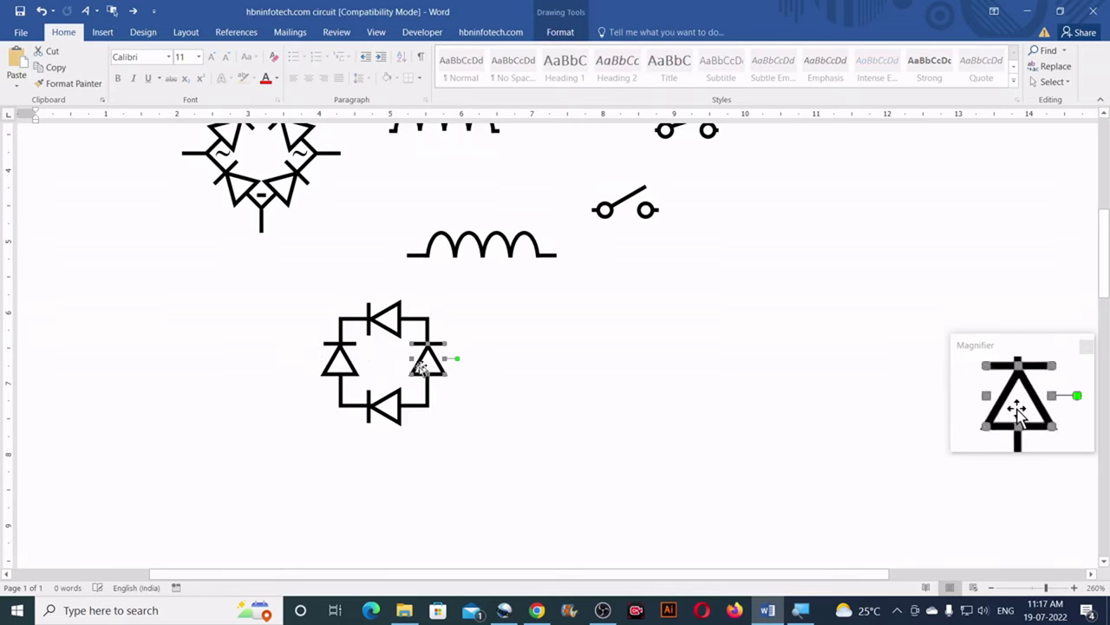
Step: Align the two side diodes to the middle of the square group and group everything together
{"action": "left_click", "coordinate": [393, 317]}
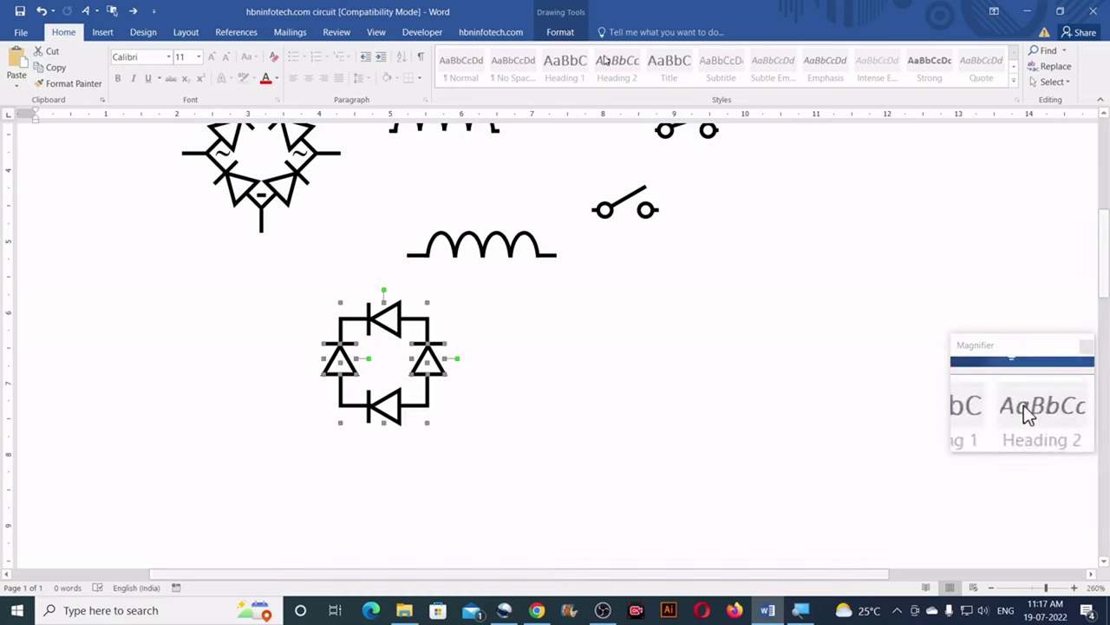
{"action": "left_click", "coordinate": [958, 67]}
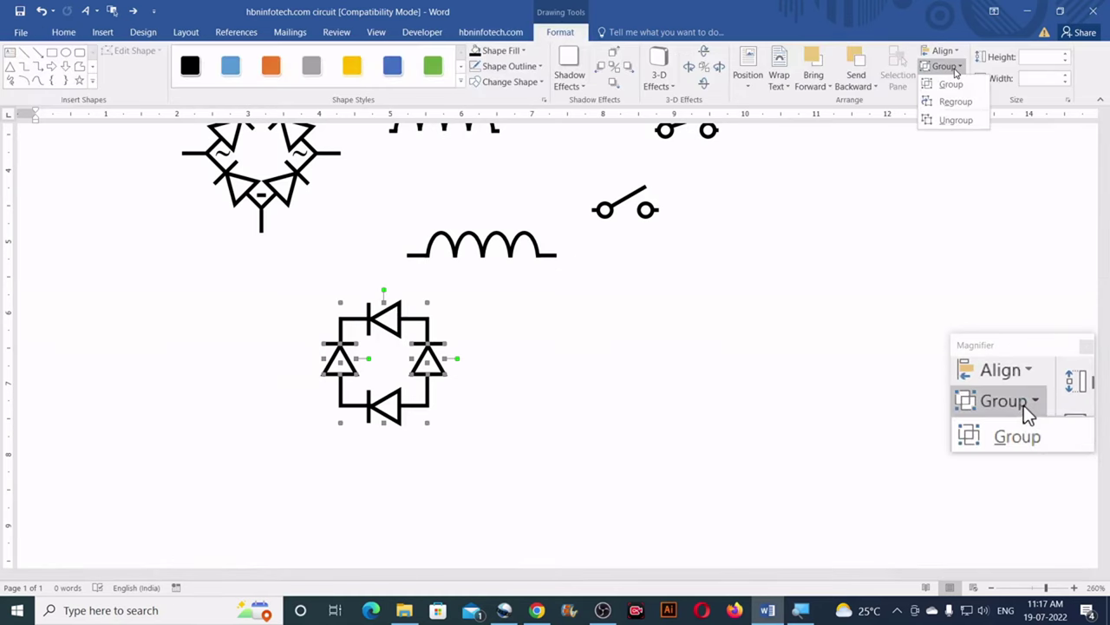
{"action": "left_click", "coordinate": [943, 51]}
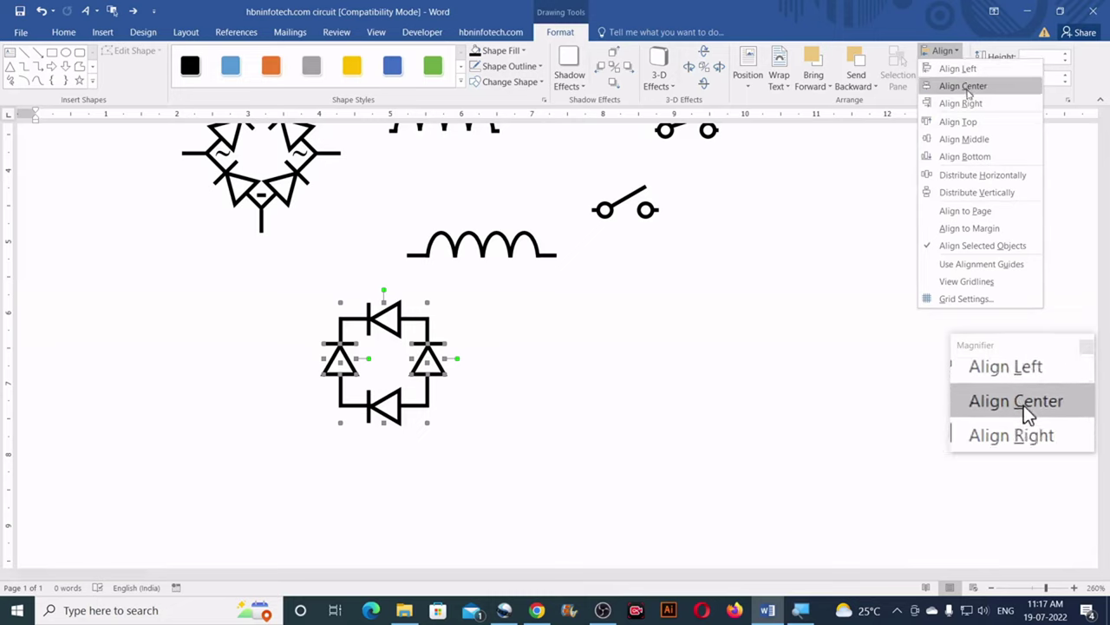
{"action": "left_click", "coordinate": [972, 140]}
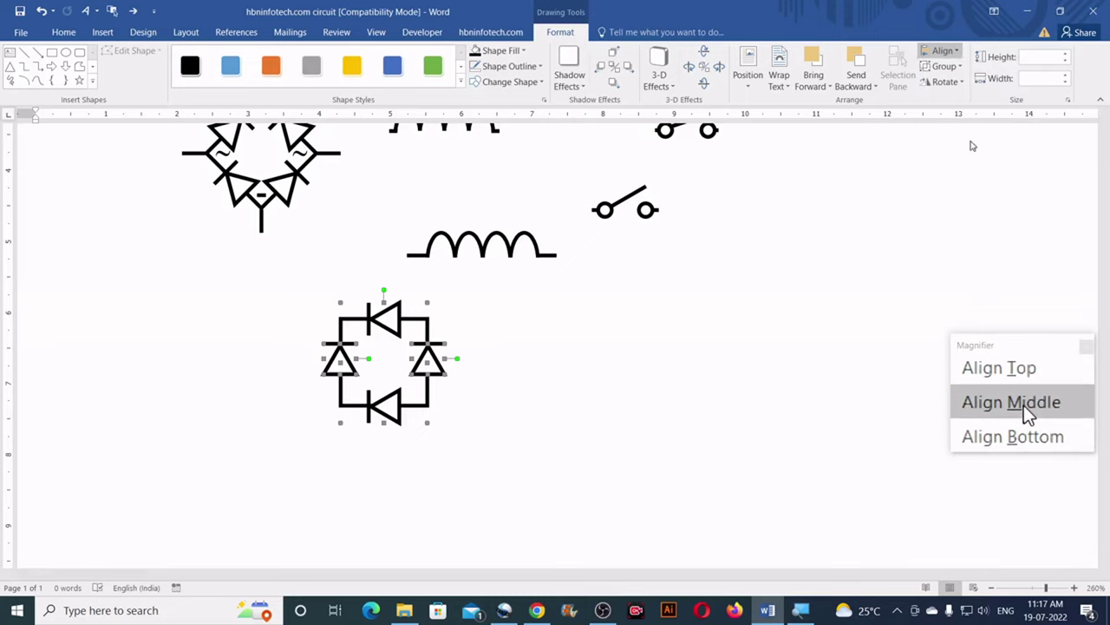
{"action": "left_click", "coordinate": [946, 66]}
{"action": "left_click", "coordinate": [952, 85]}
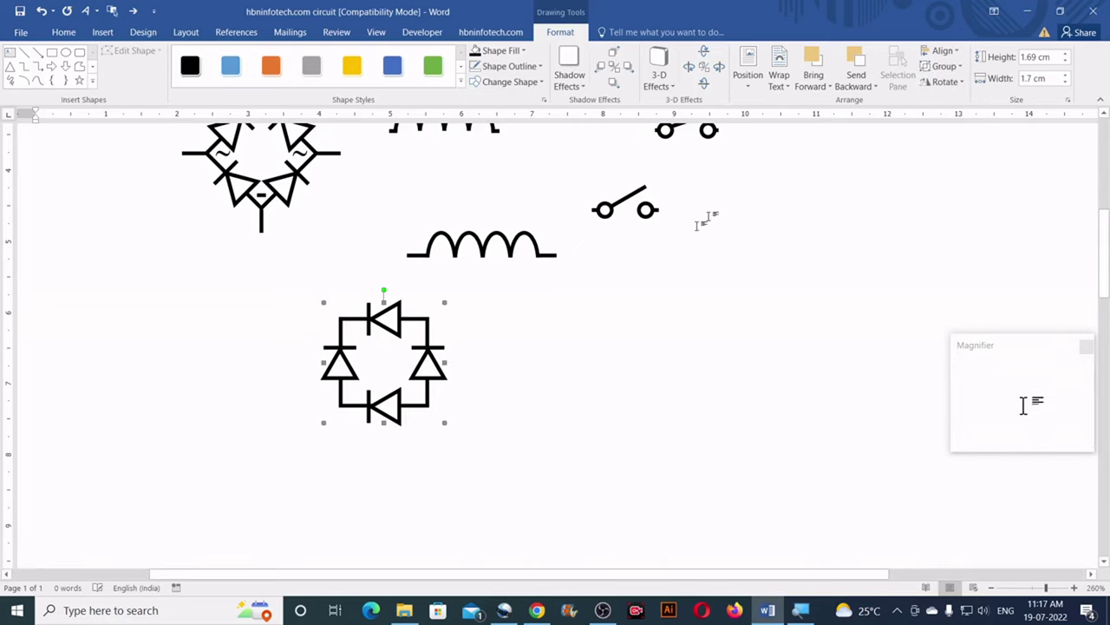
Step: Rotate the grouped square of diodes by 45° to stand it on its corner as a diamond
{"action": "left_click", "coordinate": [945, 82]}
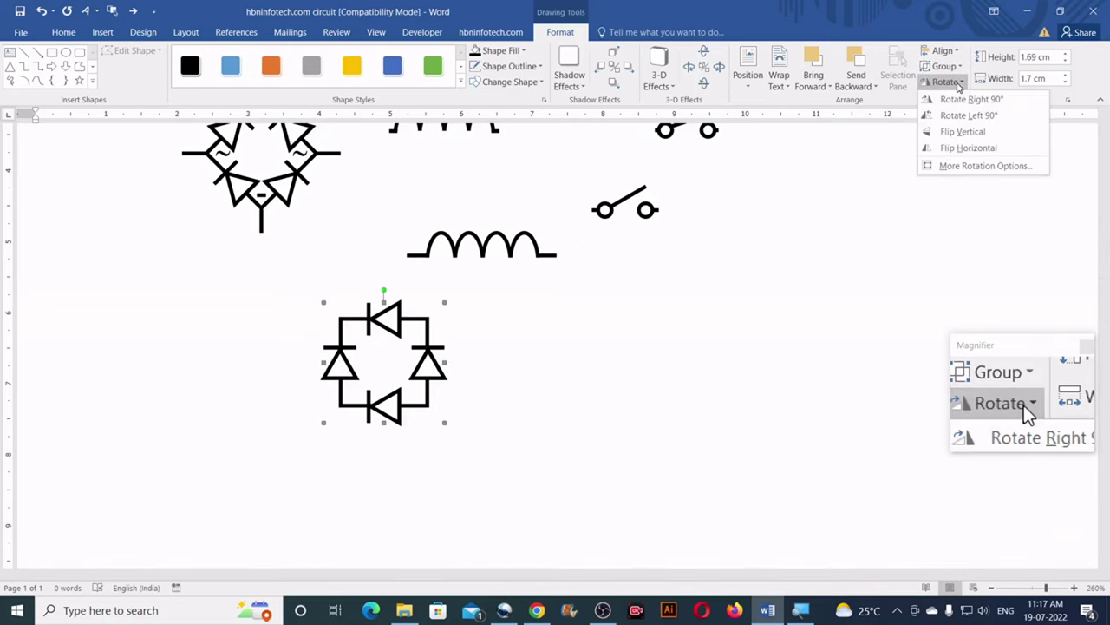
{"action": "left_click", "coordinate": [954, 166]}
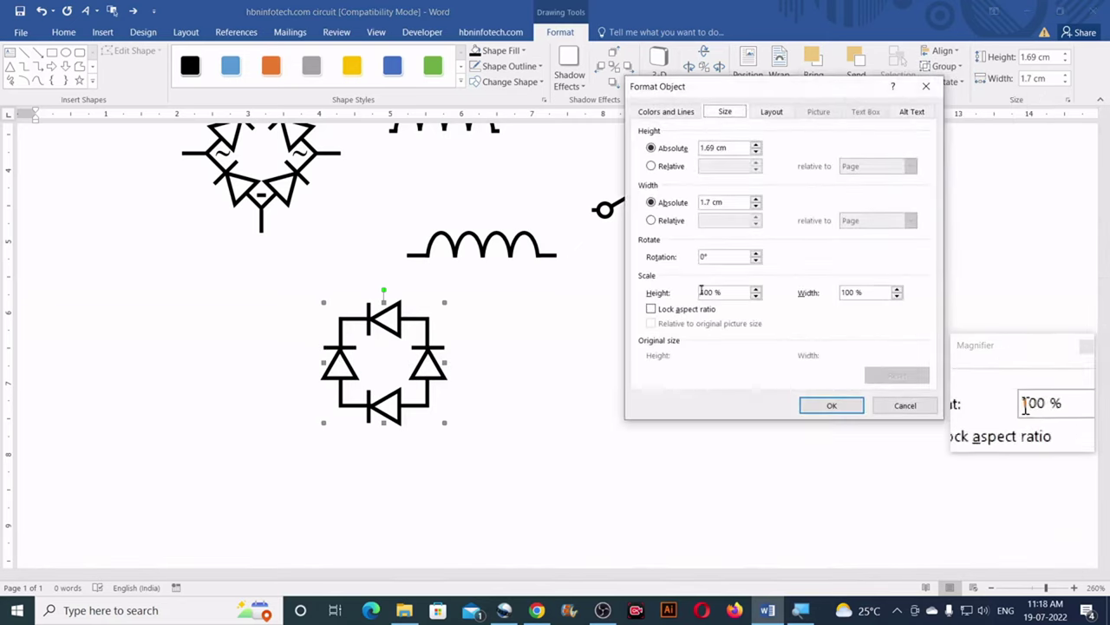
{"action": "left_click_drag", "start_coordinate": [717, 256], "coordinate": [685, 256]}
{"action": "type", "text": "4"}
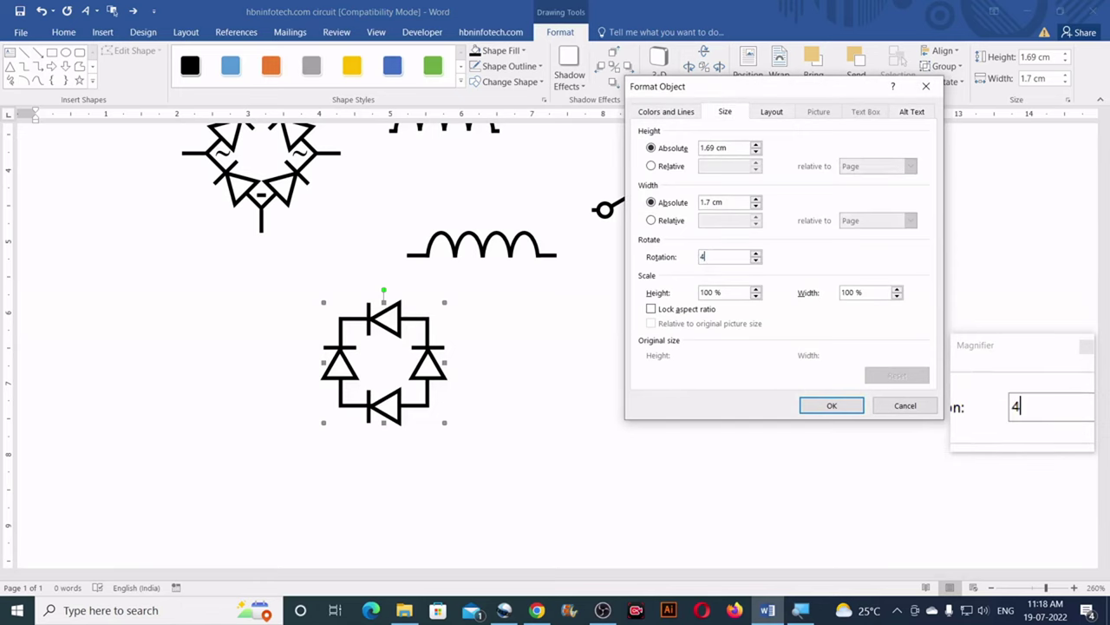
{"action": "key", "text": "Return"}
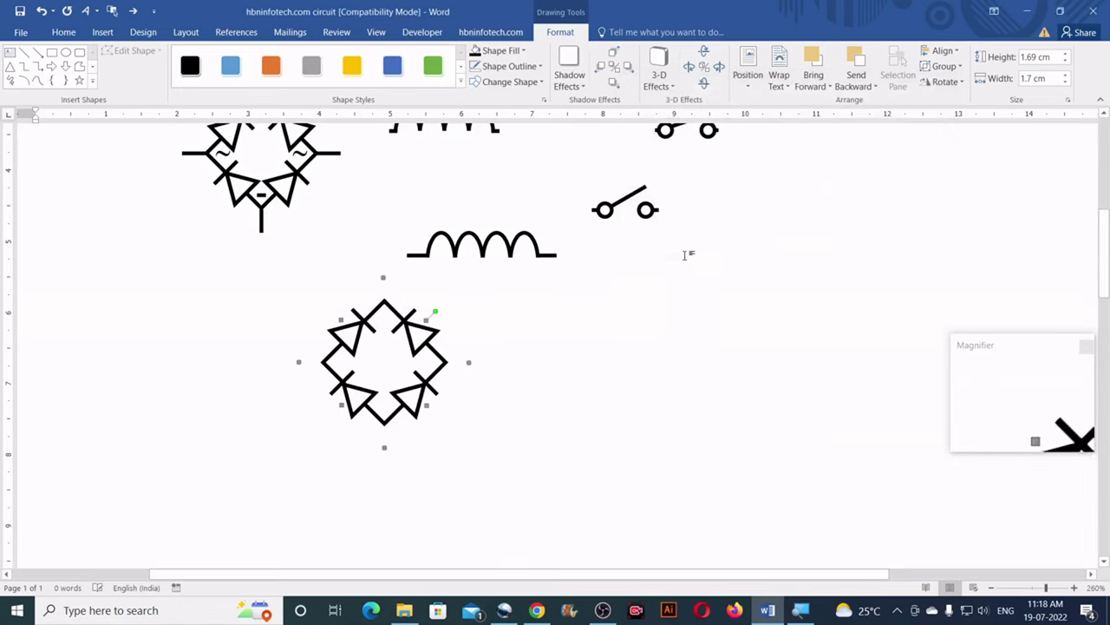
{"action": "left_click", "coordinate": [532, 425]}
Step: Draw a vertical straight line about 2.49 cm long and place it in the empty area beside the diode diamond
{"action": "scroll", "coordinate": [565, 359], "scroll_direction": "down", "scroll_amount": 2}
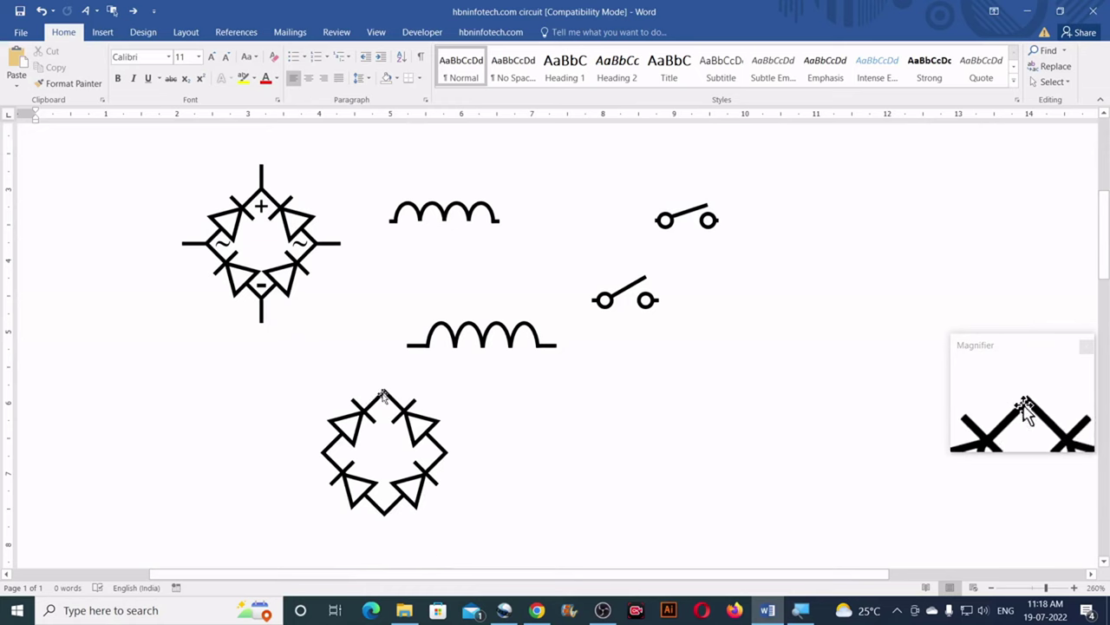
{"action": "left_click", "coordinate": [102, 31]}
{"action": "left_click", "coordinate": [208, 66]}
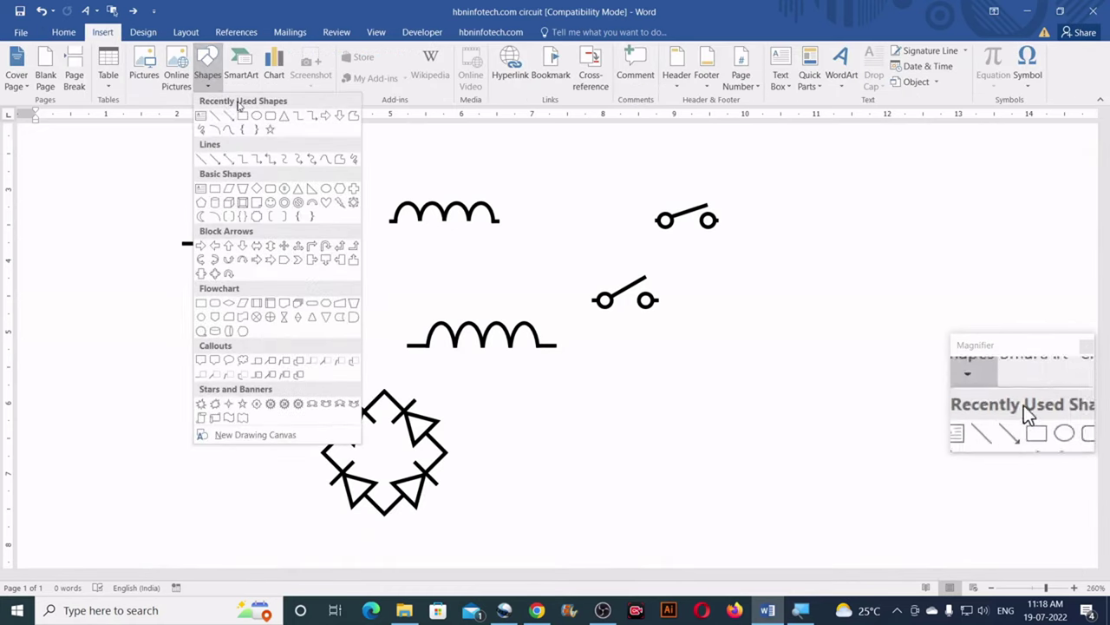
{"action": "left_click", "coordinate": [217, 114]}
{"action": "scroll", "coordinate": [541, 168], "scroll_direction": "down", "scroll_amount": 3}
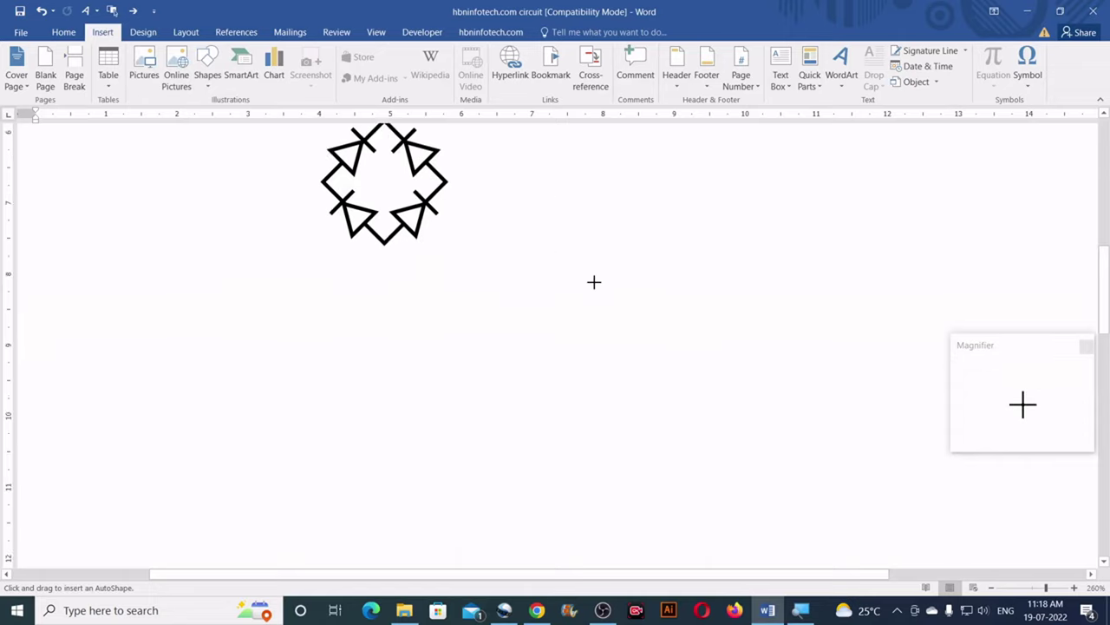
{"action": "scroll", "coordinate": [594, 282], "scroll_direction": "up", "scroll_amount": 3}
{"action": "left_click_drag", "start_coordinate": [484, 277], "coordinate": [484, 397]}
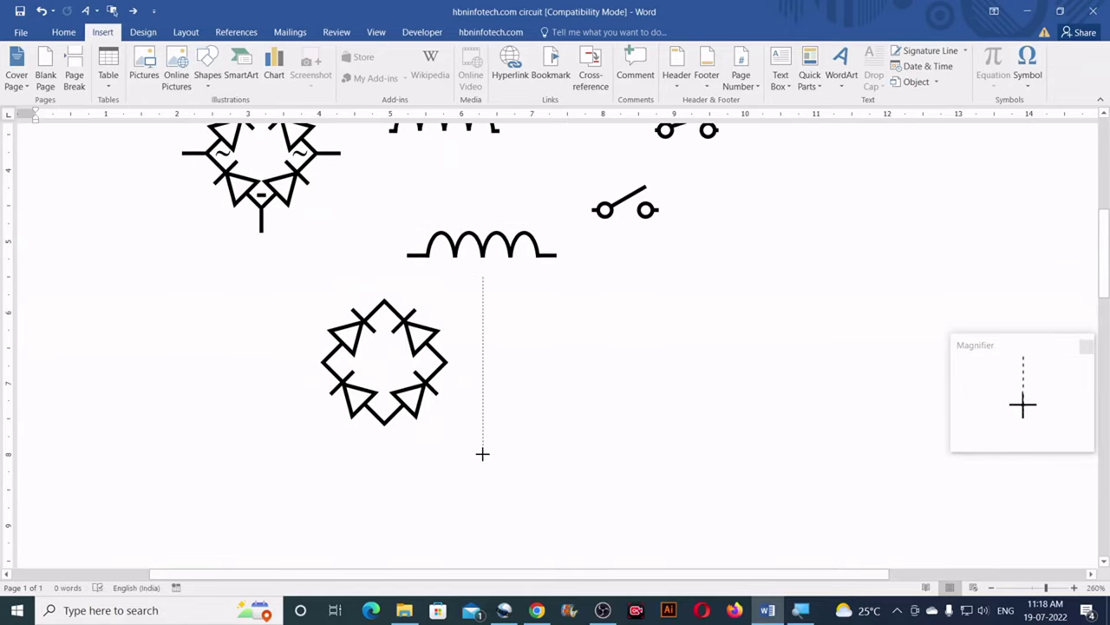
{"action": "left_click_drag", "start_coordinate": [482, 452], "coordinate": [482, 453]}
{"action": "mouse_move", "coordinate": [483, 376]}
{"action": "left_mouse_down"}
{"action": "mouse_move", "coordinate": [391, 359]}
{"action": "mouse_move", "coordinate": [382, 369]}
{"action": "mouse_move", "coordinate": [581, 407]}
{"action": "left_mouse_up"}
Step: Duplicate the vertical line and rotate the copy right 90°
{"action": "key", "text": "ctrl+d"}
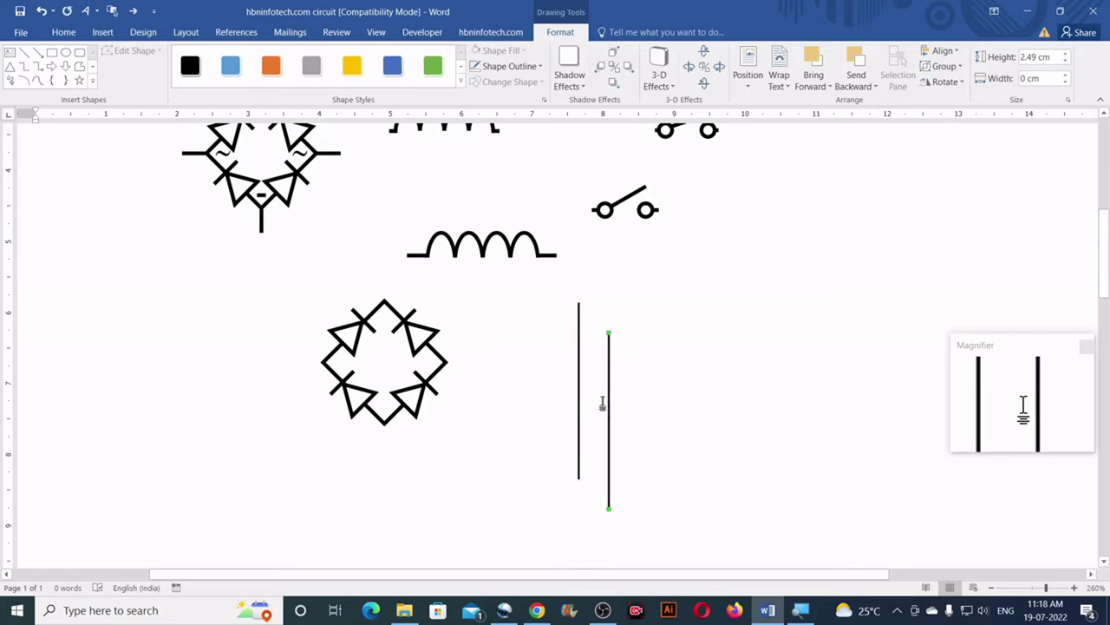
{"action": "left_click", "coordinate": [946, 81]}
{"action": "left_click", "coordinate": [963, 98]}
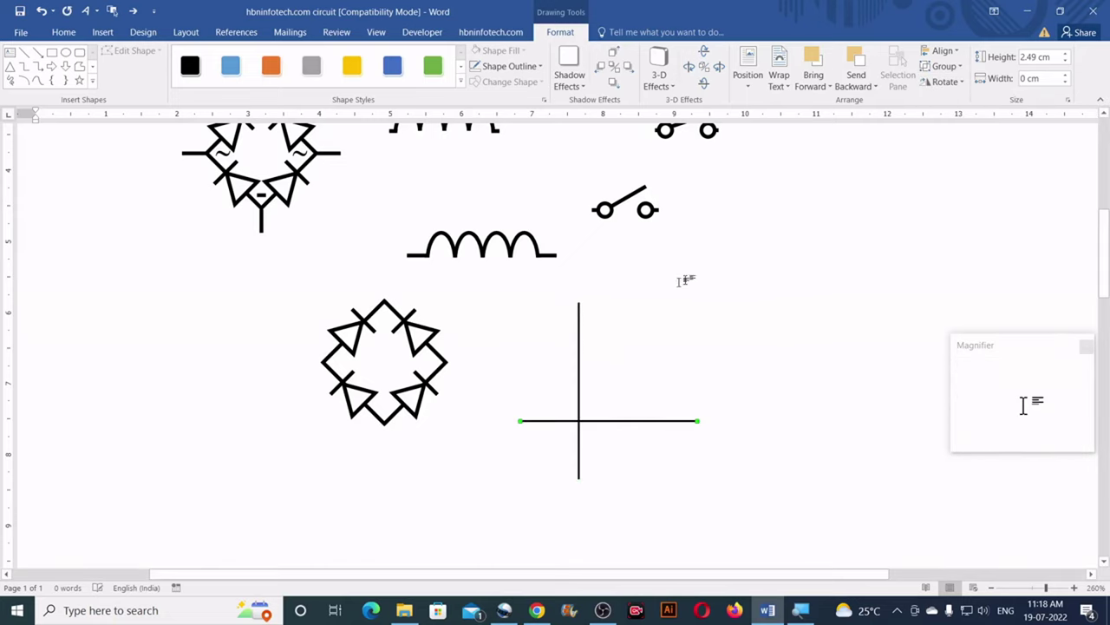
Step: Align the vertical and horizontal lines by center and middle, and group them as a cross
{"action": "left_click", "coordinate": [579, 340], "text": "shift"}
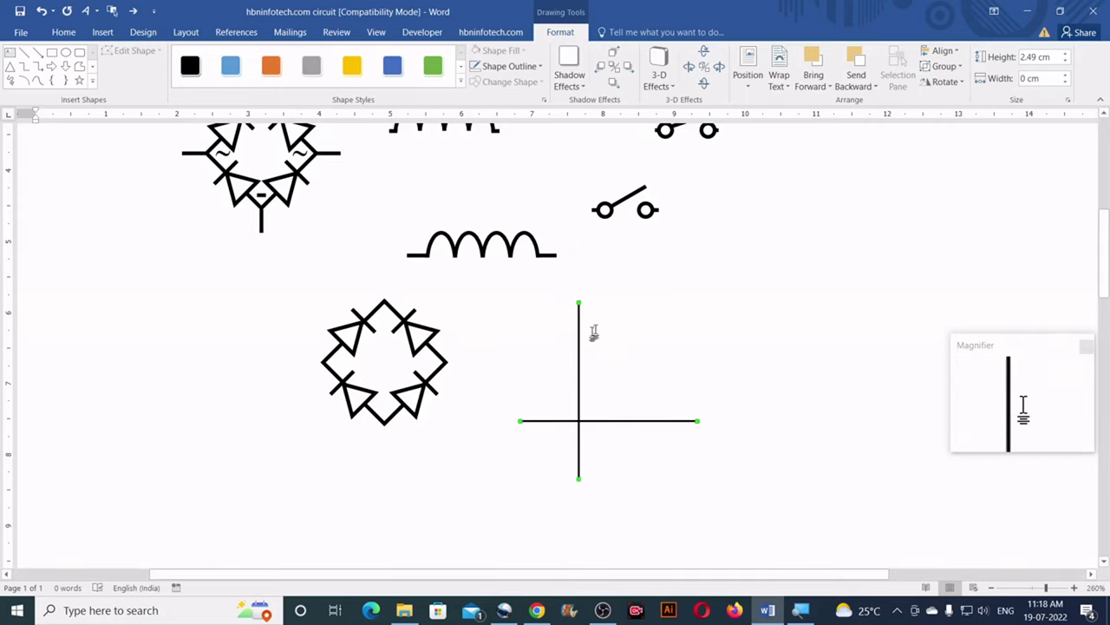
{"action": "left_click", "coordinate": [937, 51]}
{"action": "left_click", "coordinate": [959, 84]}
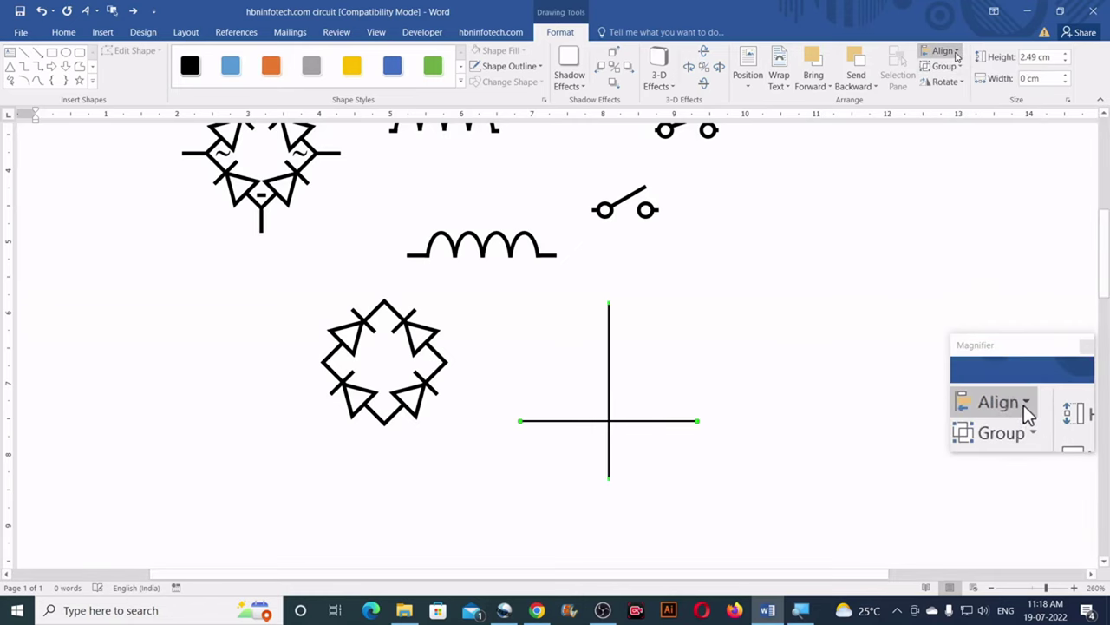
{"action": "left_click", "coordinate": [943, 51]}
{"action": "left_click", "coordinate": [978, 141]}
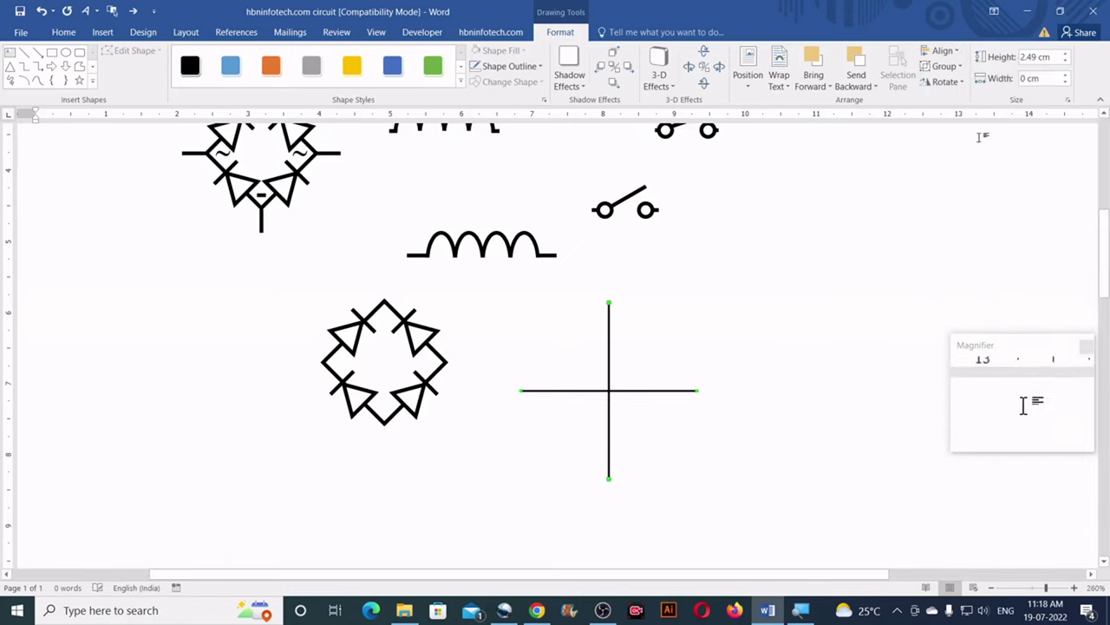
{"action": "left_click", "coordinate": [958, 67]}
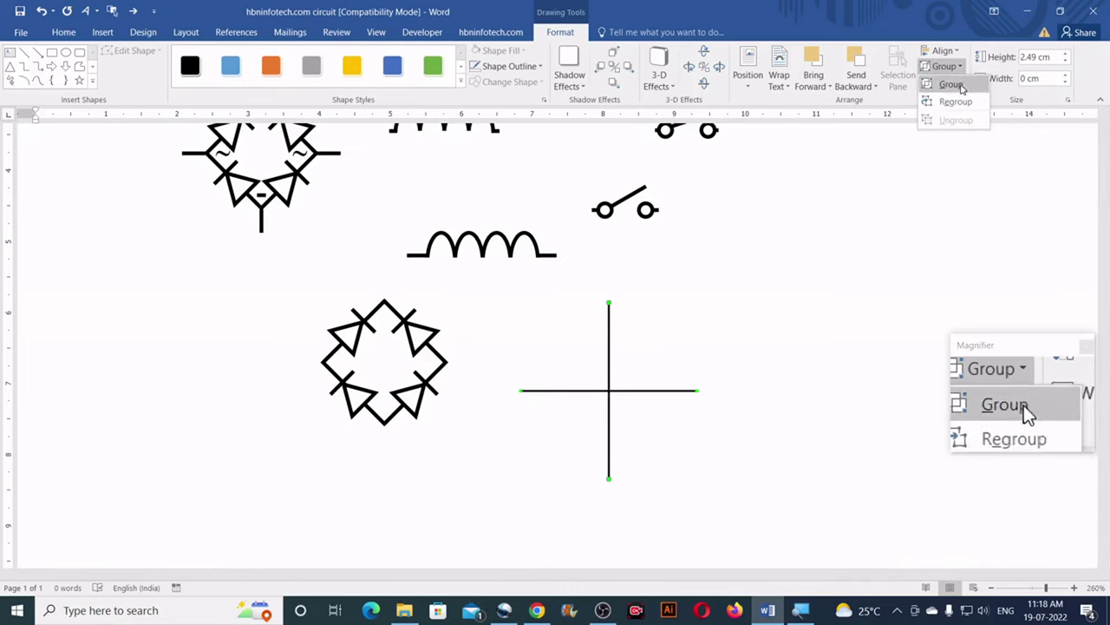
{"action": "left_click", "coordinate": [950, 84]}
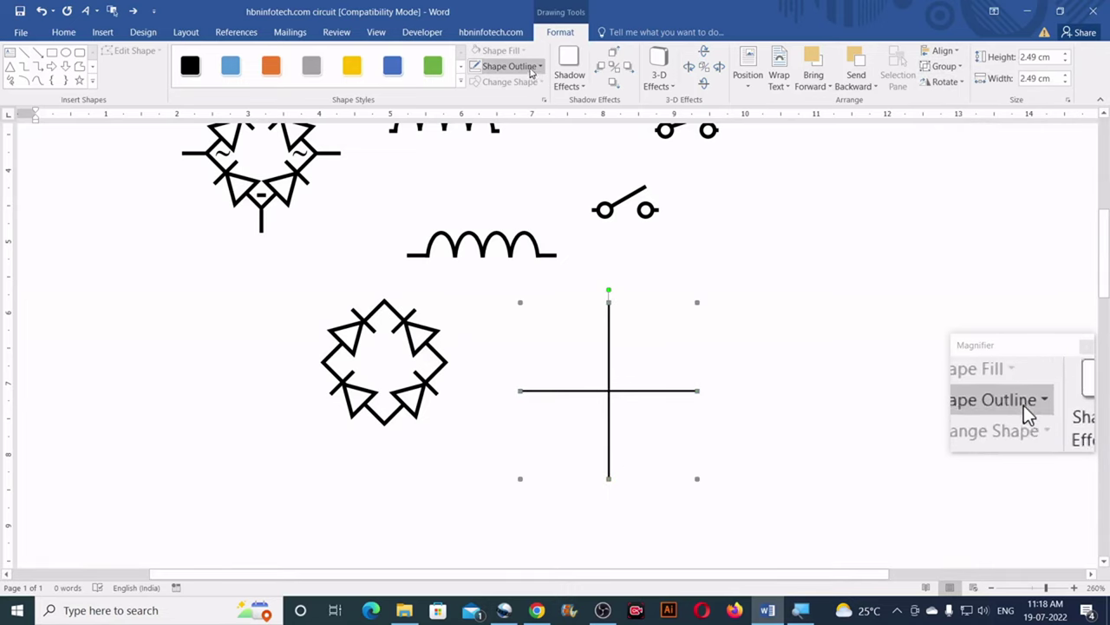
Step: Set the outline weight of the line cross to 1½ pt
{"action": "left_click", "coordinate": [511, 66]}
{"action": "mouse_move", "coordinate": [525, 224]}
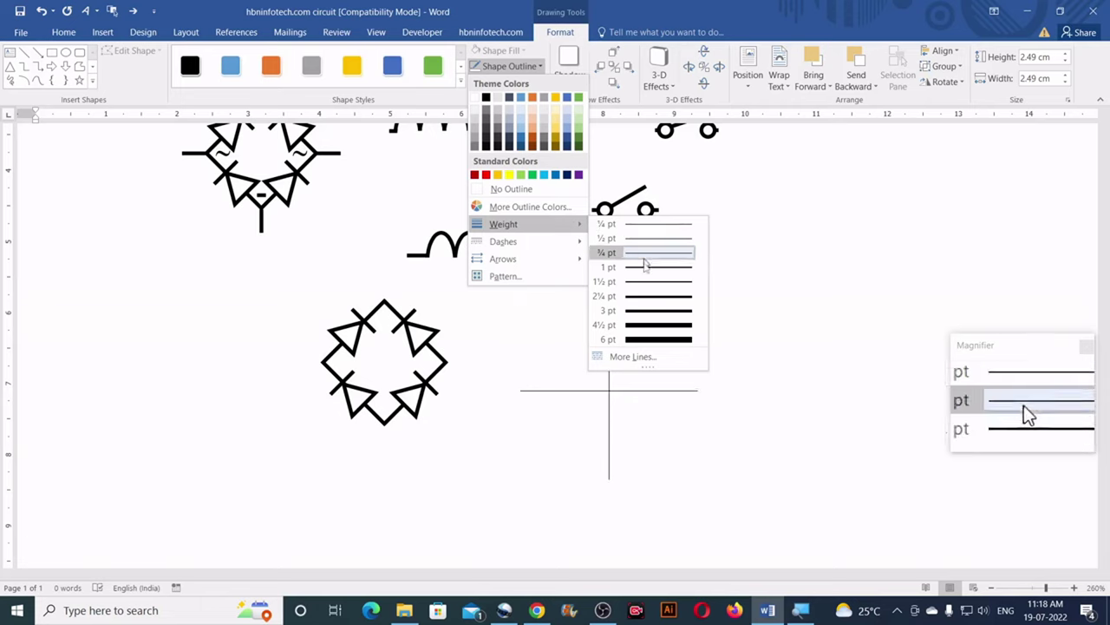
{"action": "left_click", "coordinate": [640, 283]}
Step: Move the cross onto the diode diamond and align both objects by center and middle
{"action": "left_click_drag", "start_coordinate": [461, 363], "coordinate": [382, 337]}
{"action": "left_click", "coordinate": [424, 330], "text": "shift"}
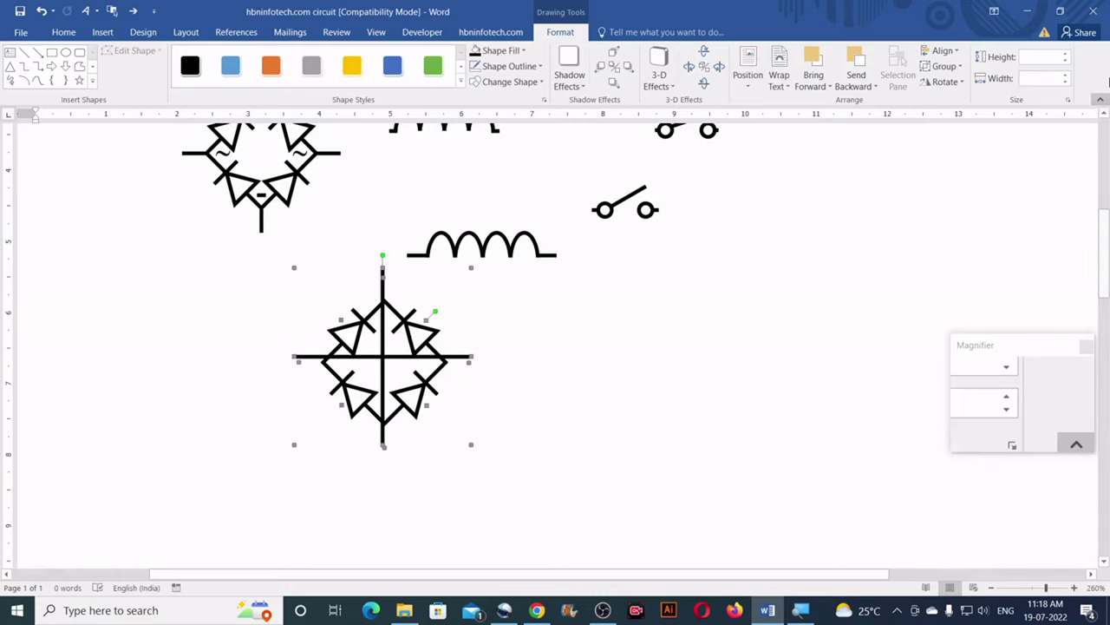
{"action": "left_click", "coordinate": [945, 50]}
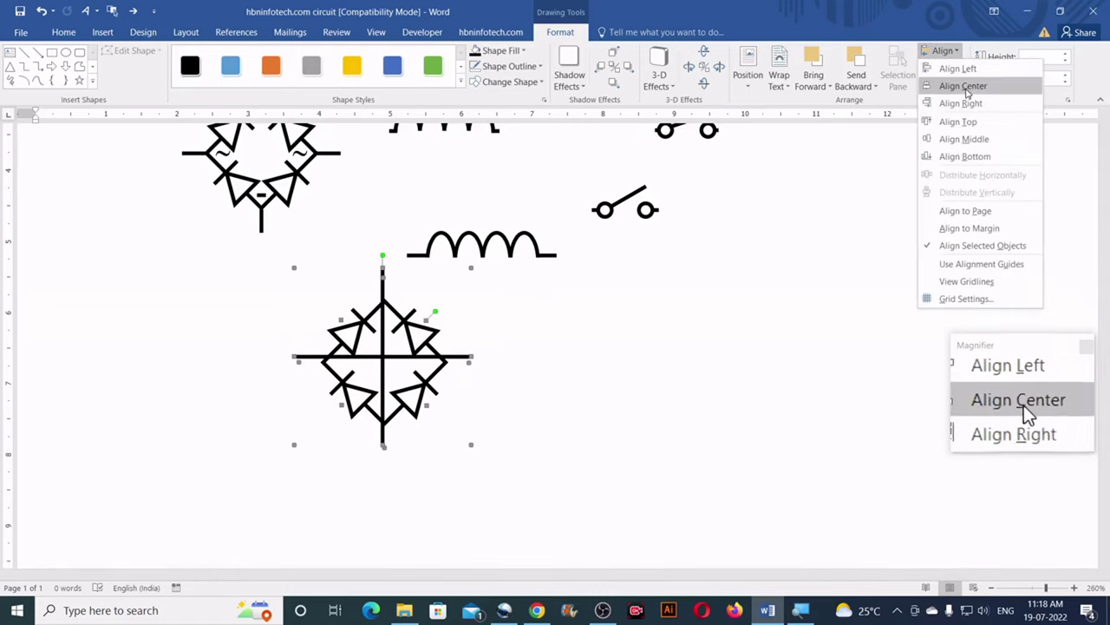
{"action": "left_click", "coordinate": [963, 86]}
{"action": "left_click", "coordinate": [944, 51]}
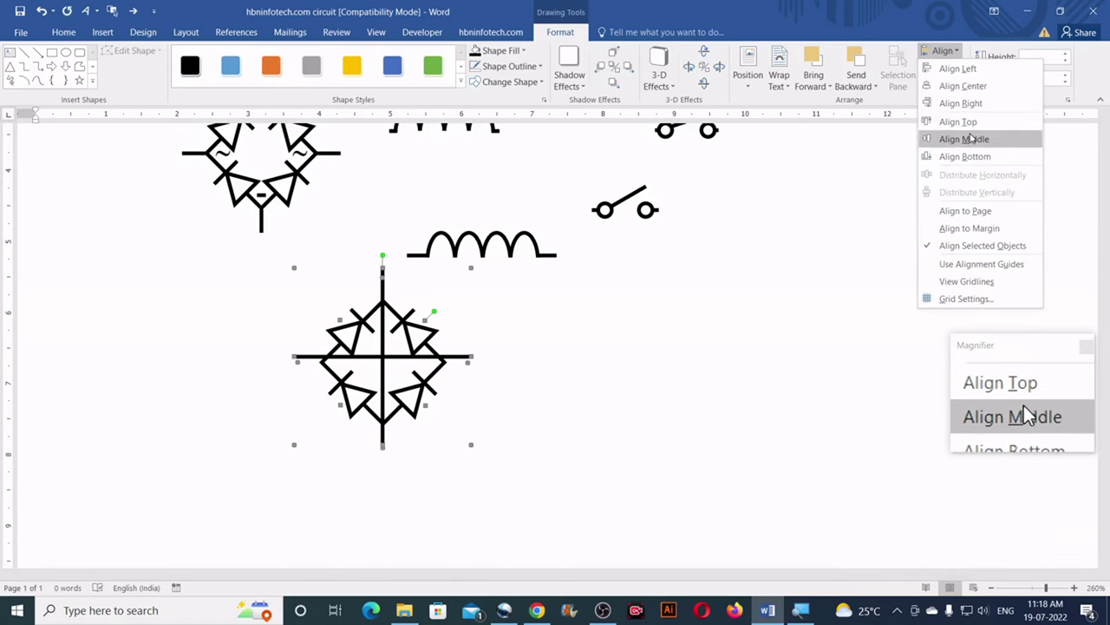
{"action": "left_click", "coordinate": [963, 139]}
{"action": "scroll", "coordinate": [558, 305], "scroll_direction": "up", "scroll_amount": 5}
{"action": "left_click", "coordinate": [592, 339]}
{"action": "scroll", "coordinate": [593, 339], "scroll_direction": "down", "scroll_amount": 5}
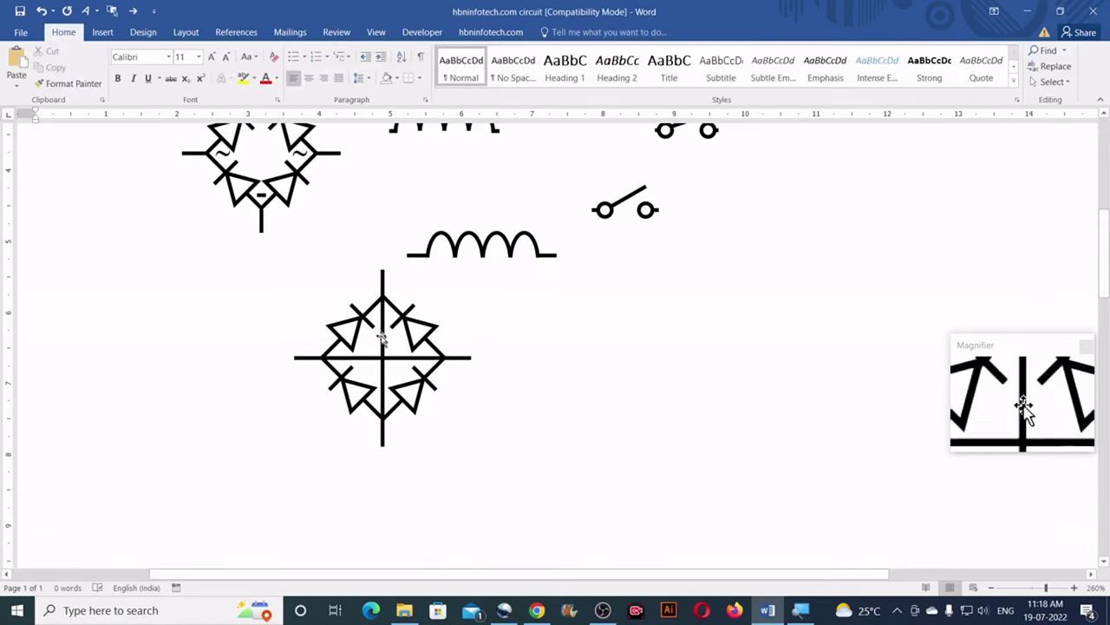
Step: Send the cross to the back behind the diode diamond, leaving only its ends as terminal leads
{"action": "left_click", "coordinate": [381, 282]}
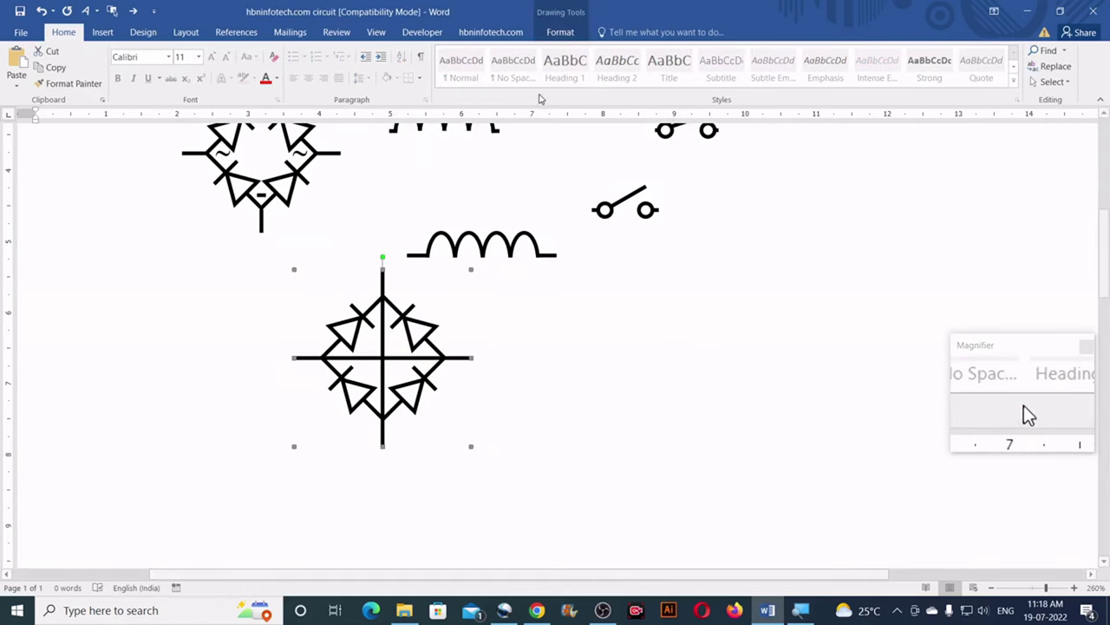
{"action": "left_click", "coordinate": [561, 38]}
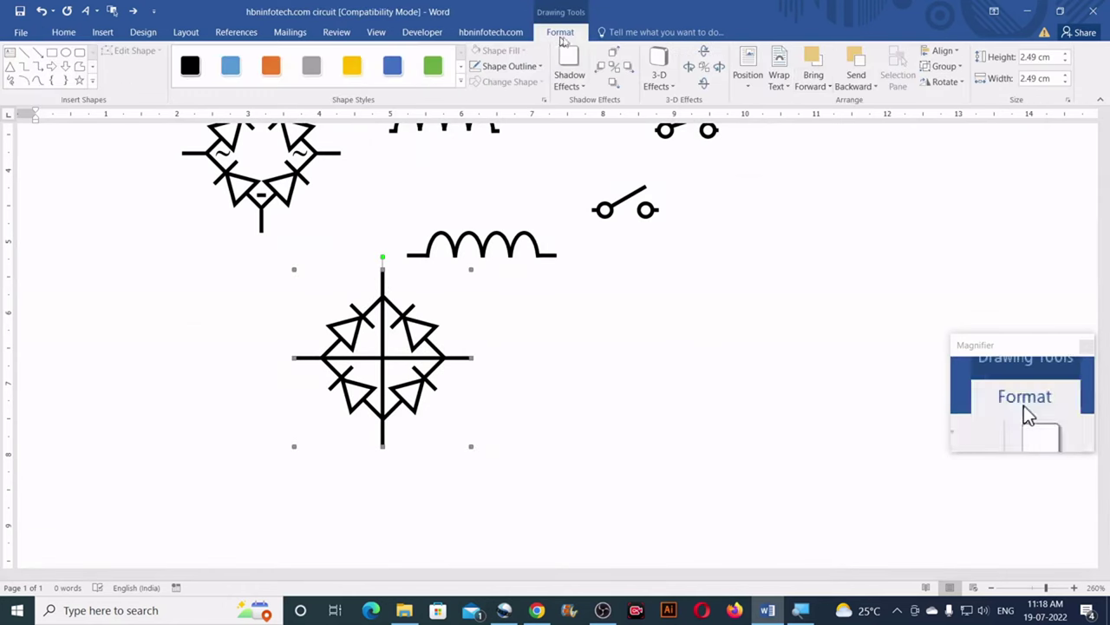
{"action": "left_click", "coordinate": [954, 54]}
{"action": "left_click", "coordinate": [909, 31]}
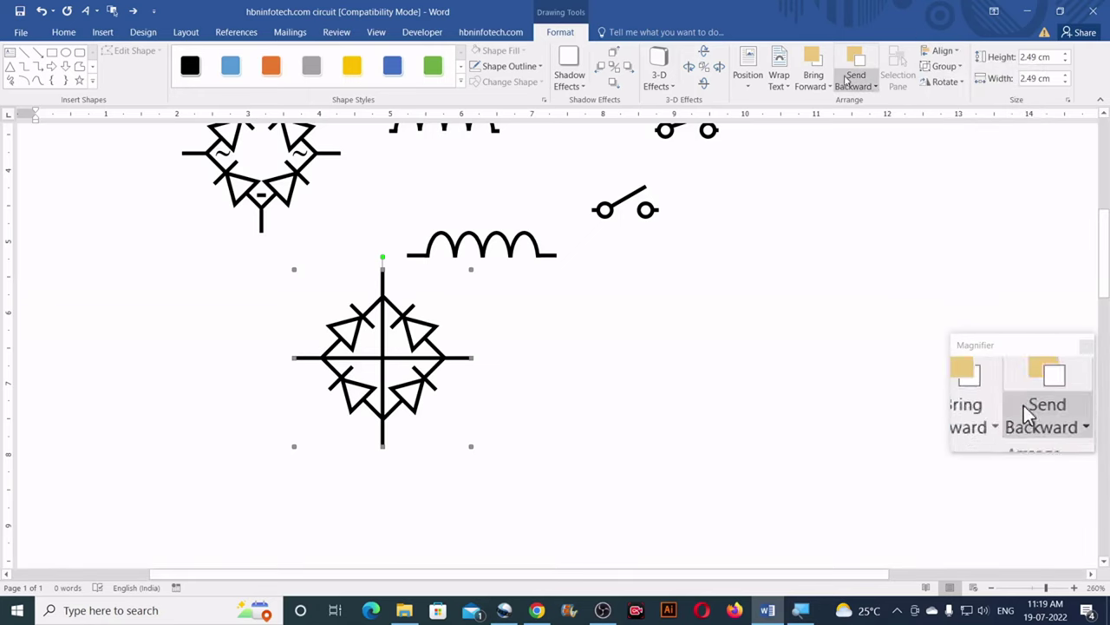
{"action": "left_click", "coordinate": [867, 86]}
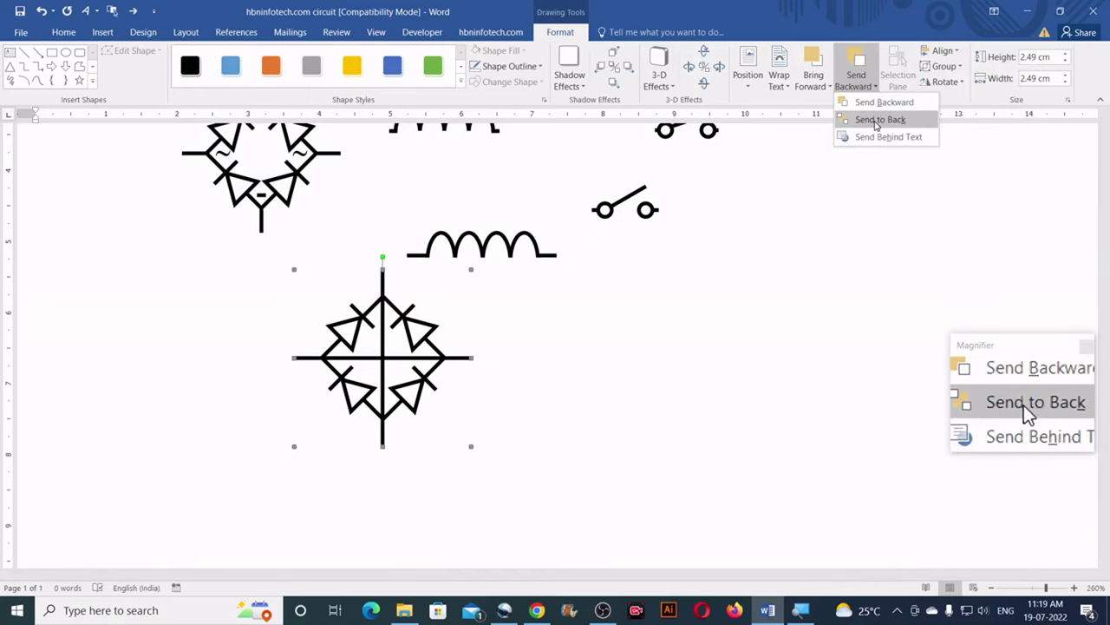
{"action": "left_click", "coordinate": [878, 120]}
{"action": "left_click", "coordinate": [693, 365]}
{"action": "scroll", "coordinate": [698, 356], "scroll_direction": "up", "scroll_amount": 1}
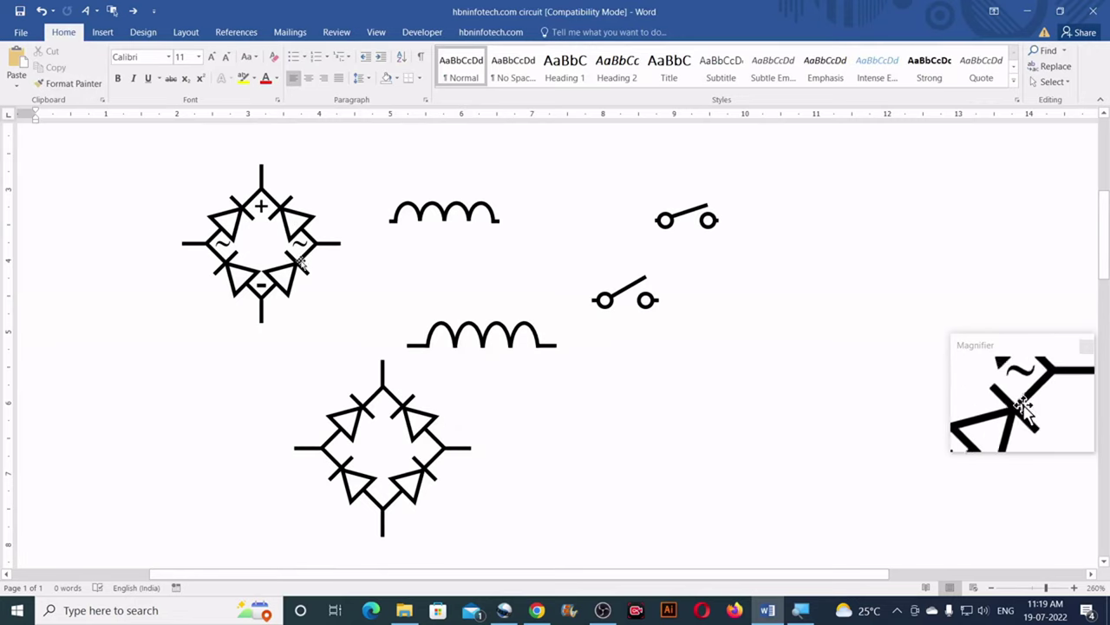
Step: Insert a "+" WordArt in the first plain outlined style with the Arial font, below the diode bridge
{"action": "scroll", "coordinate": [625, 359], "scroll_direction": "down", "scroll_amount": 3}
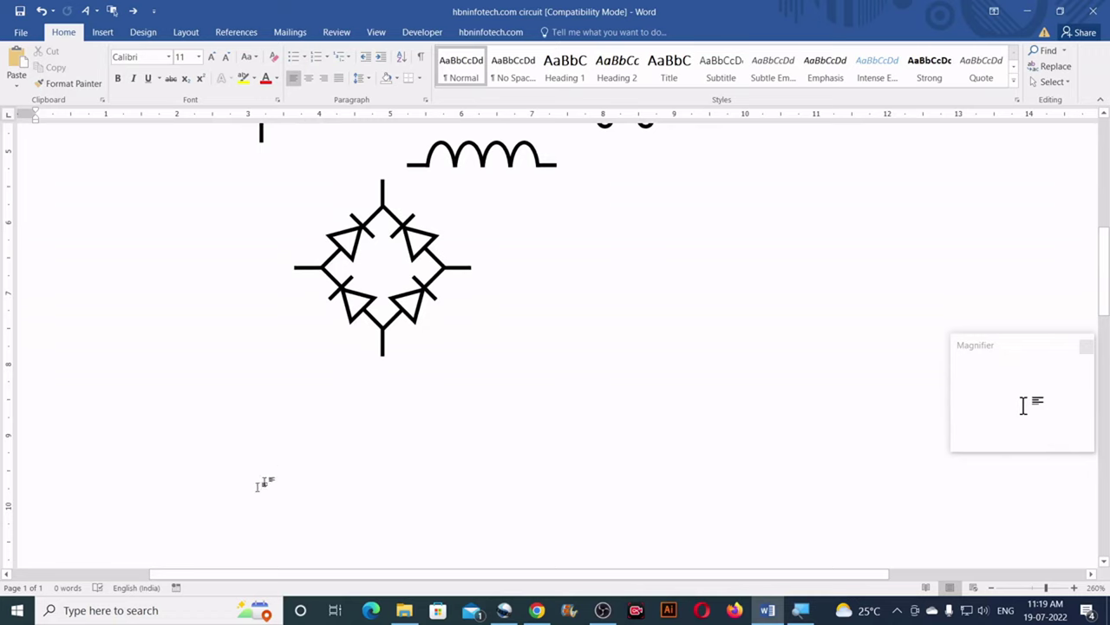
{"action": "scroll", "coordinate": [347, 416], "scroll_direction": "up", "scroll_amount": 4}
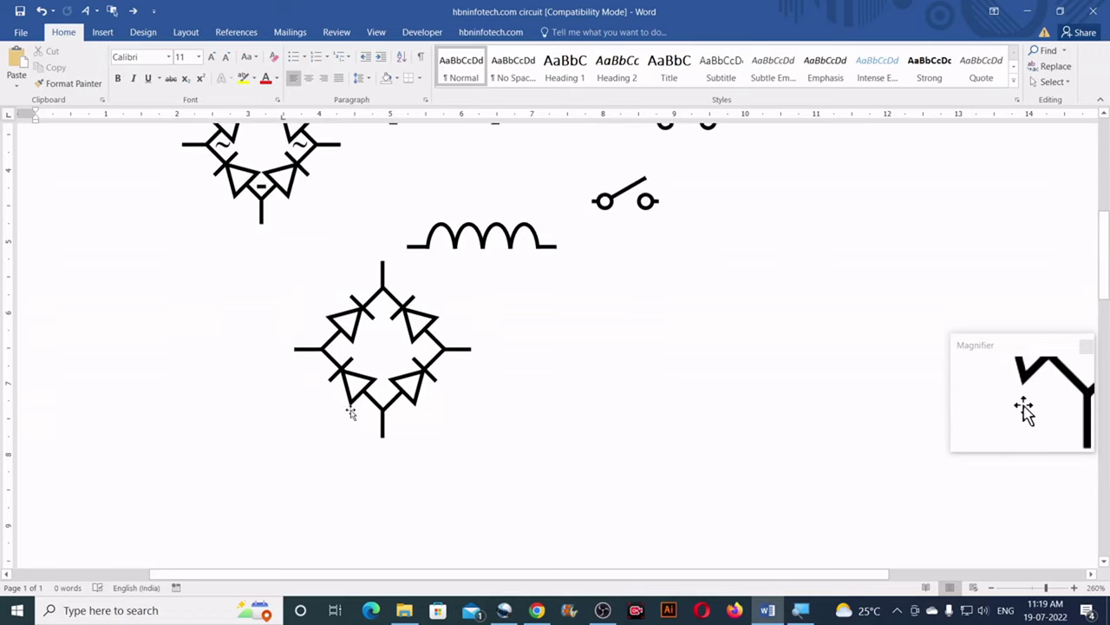
{"action": "scroll", "coordinate": [350, 409], "scroll_direction": "down", "scroll_amount": 3}
{"action": "scroll", "coordinate": [352, 412], "scroll_direction": "down", "scroll_amount": 2}
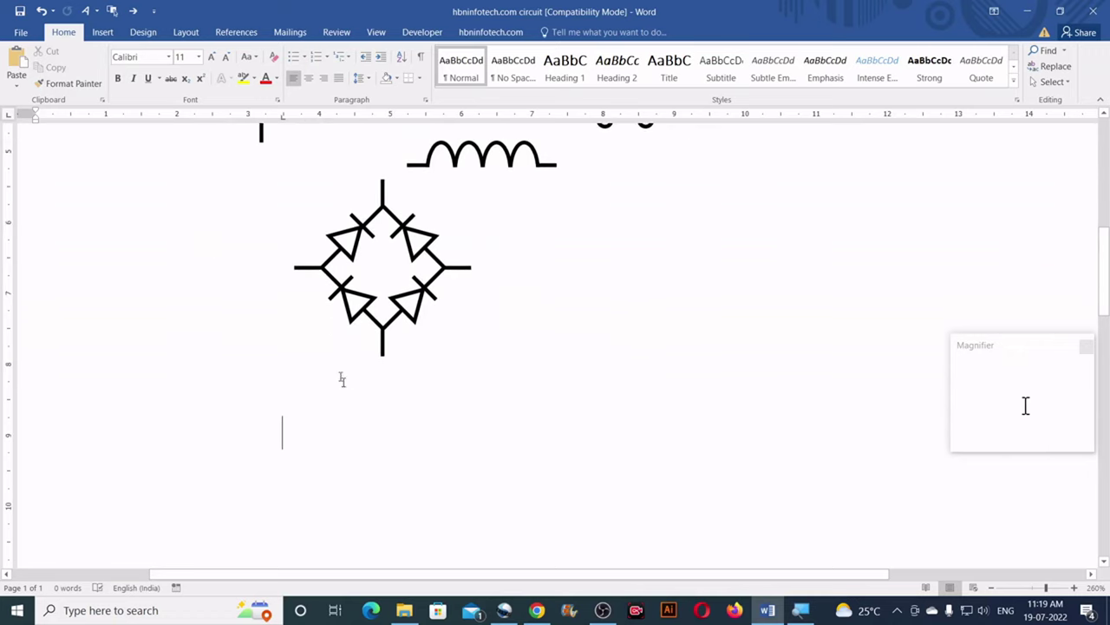
{"action": "left_click", "coordinate": [102, 32]}
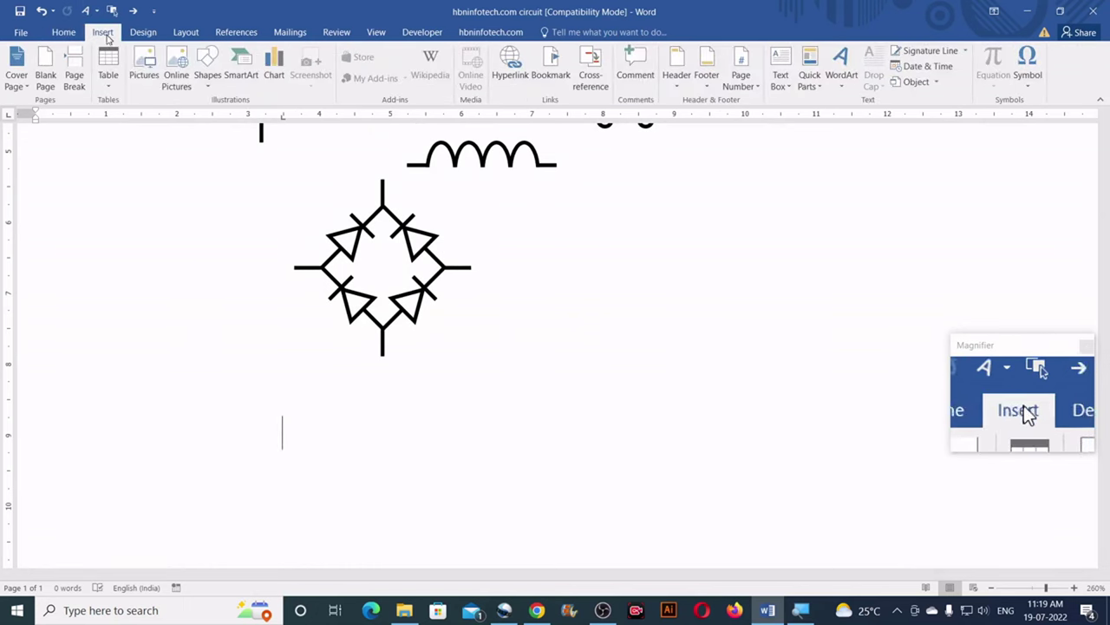
{"action": "left_click", "coordinate": [839, 87]}
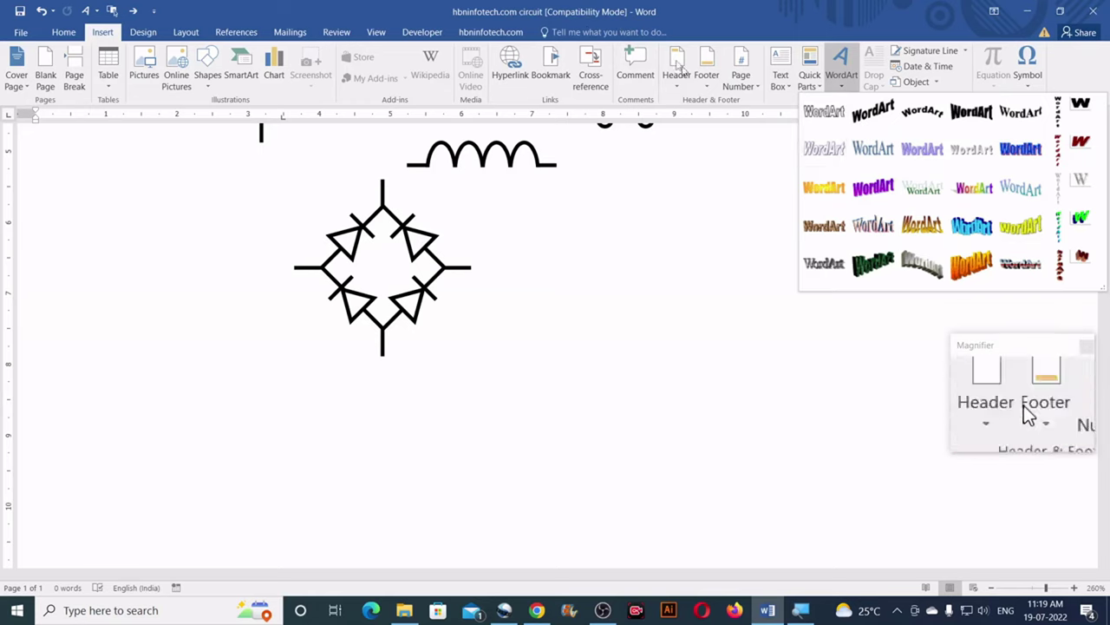
{"action": "left_click", "coordinate": [821, 117]}
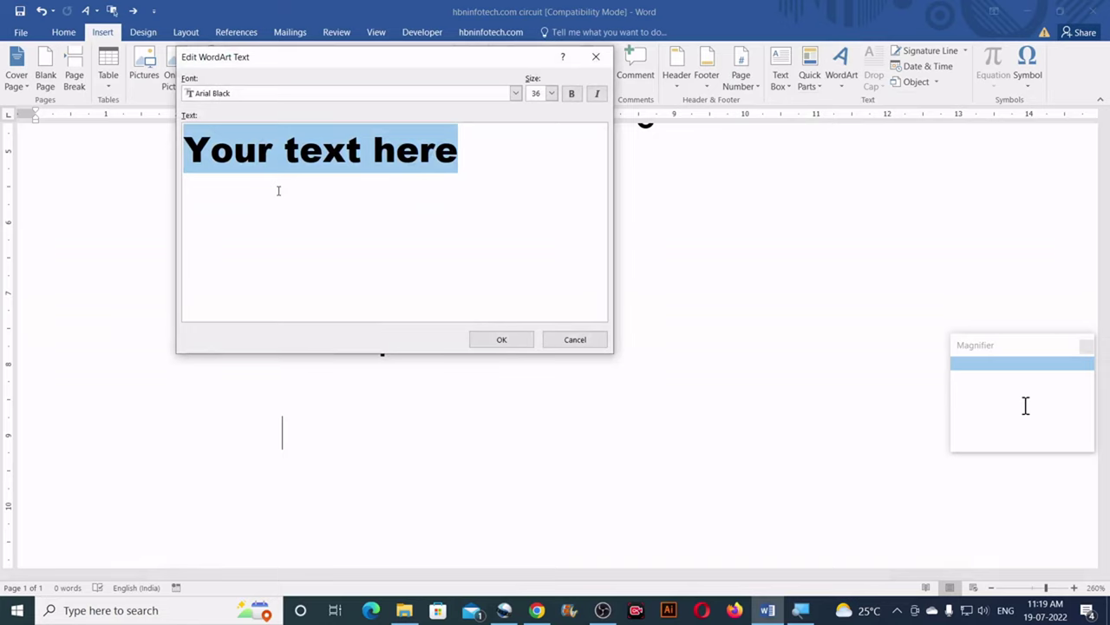
{"action": "type", "text": "+"}
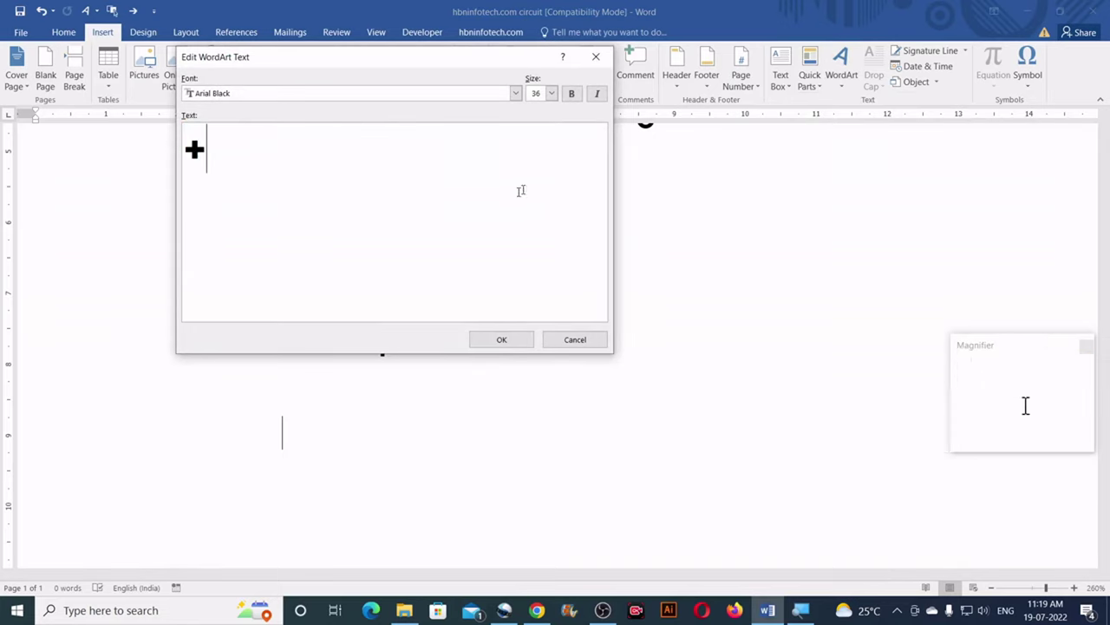
{"action": "left_click", "coordinate": [515, 93]}
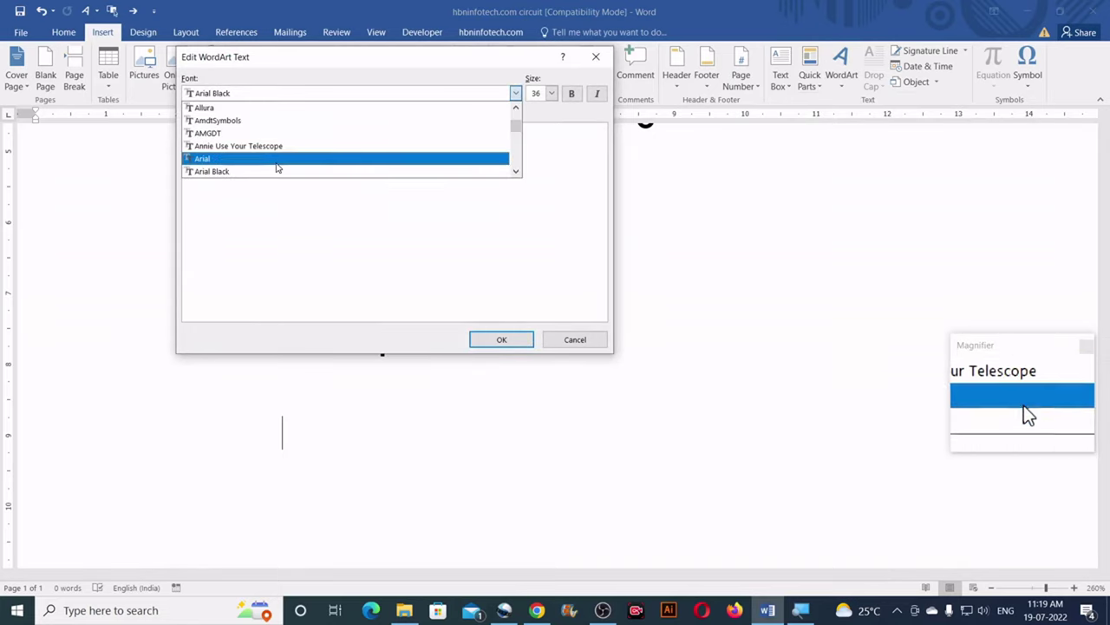
{"action": "left_click", "coordinate": [277, 162]}
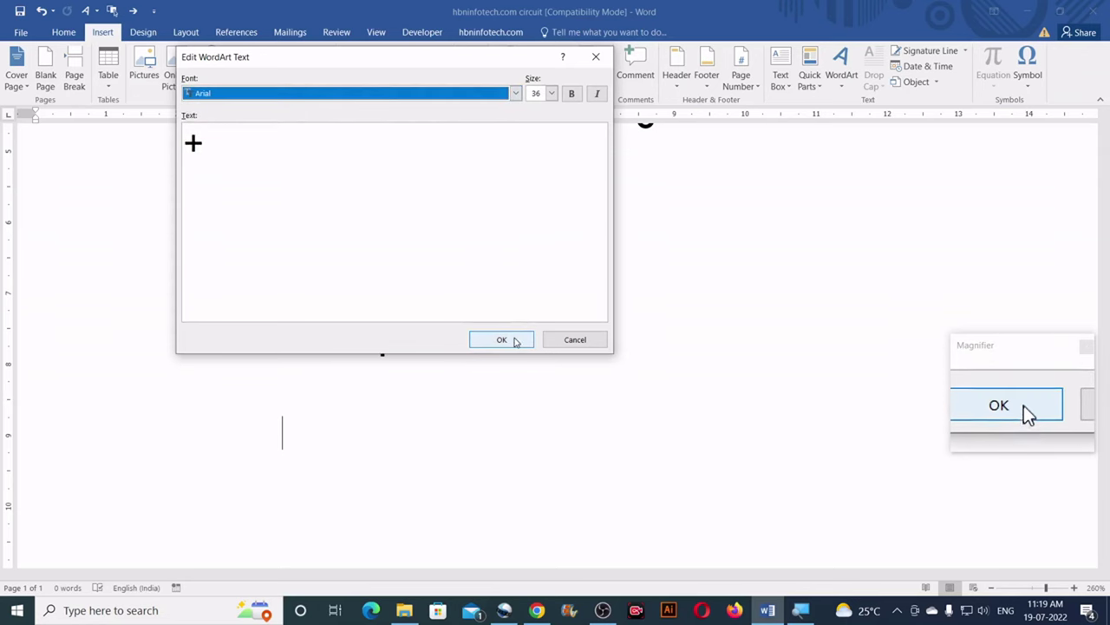
{"action": "left_click", "coordinate": [514, 338]}
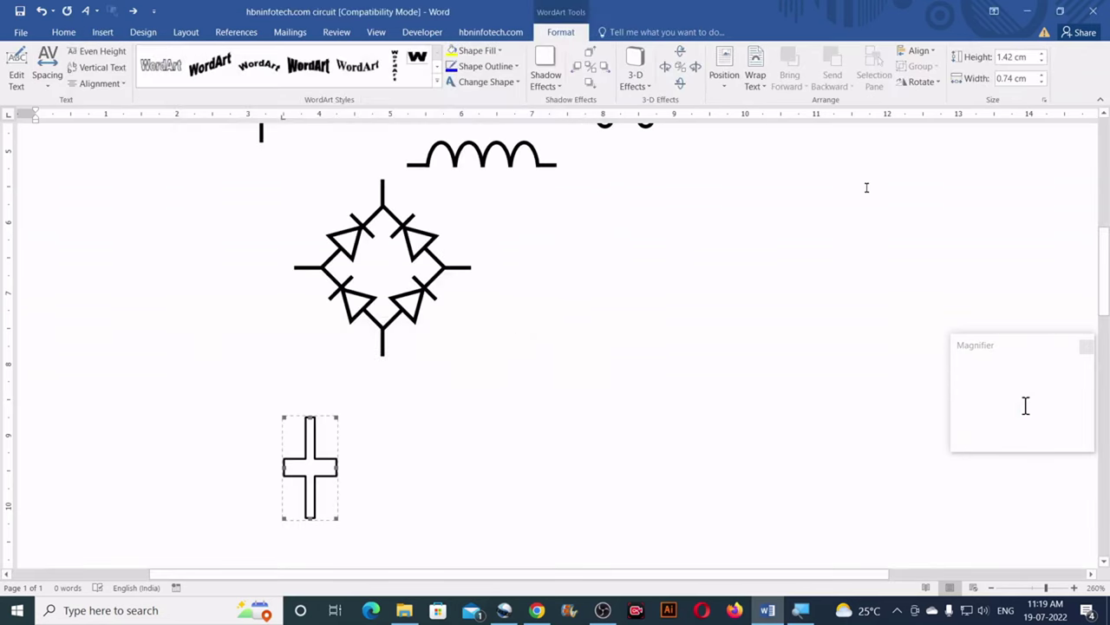
Step: Set the plus sign's text wrapping to In Front of Text and fill it with black
{"action": "left_click", "coordinate": [762, 88]}
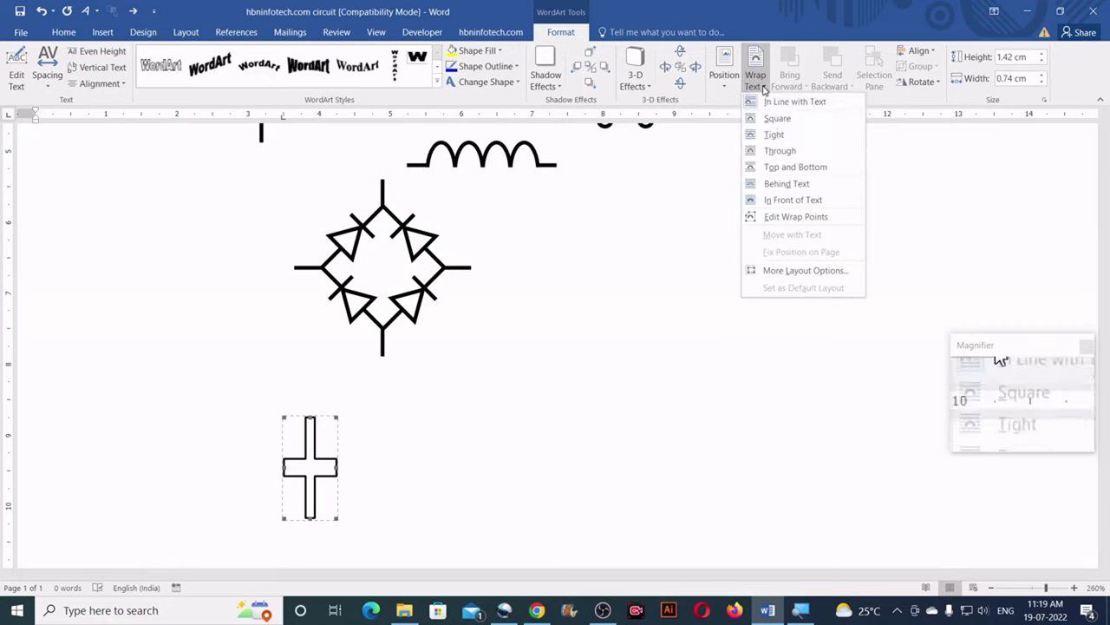
{"action": "left_click", "coordinate": [790, 199]}
{"action": "left_click", "coordinate": [333, 446]}
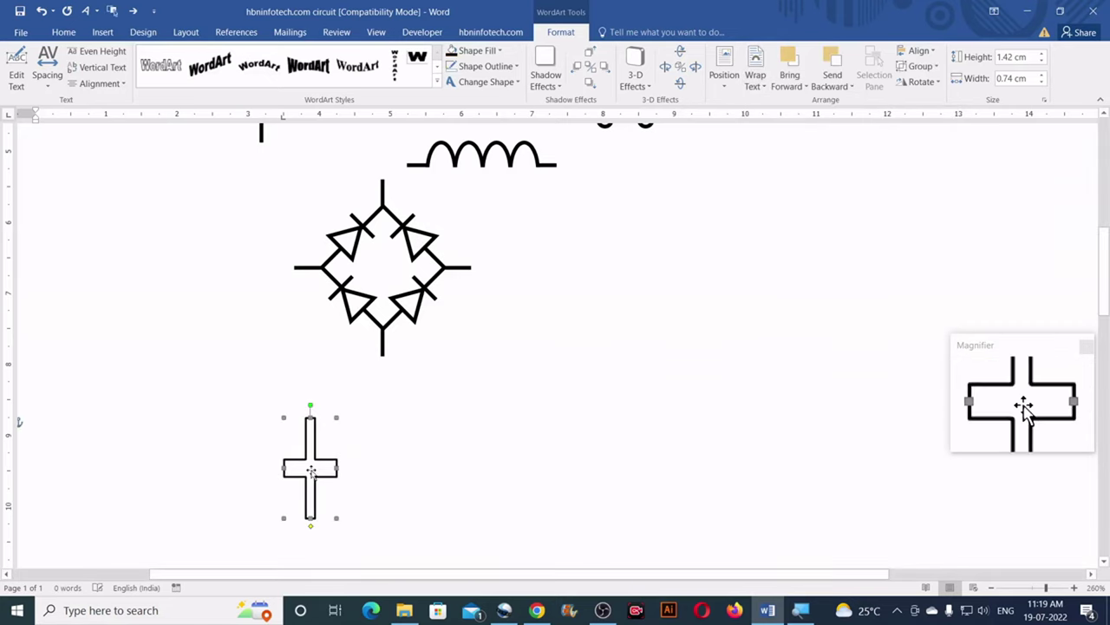
{"action": "left_click", "coordinate": [497, 52]}
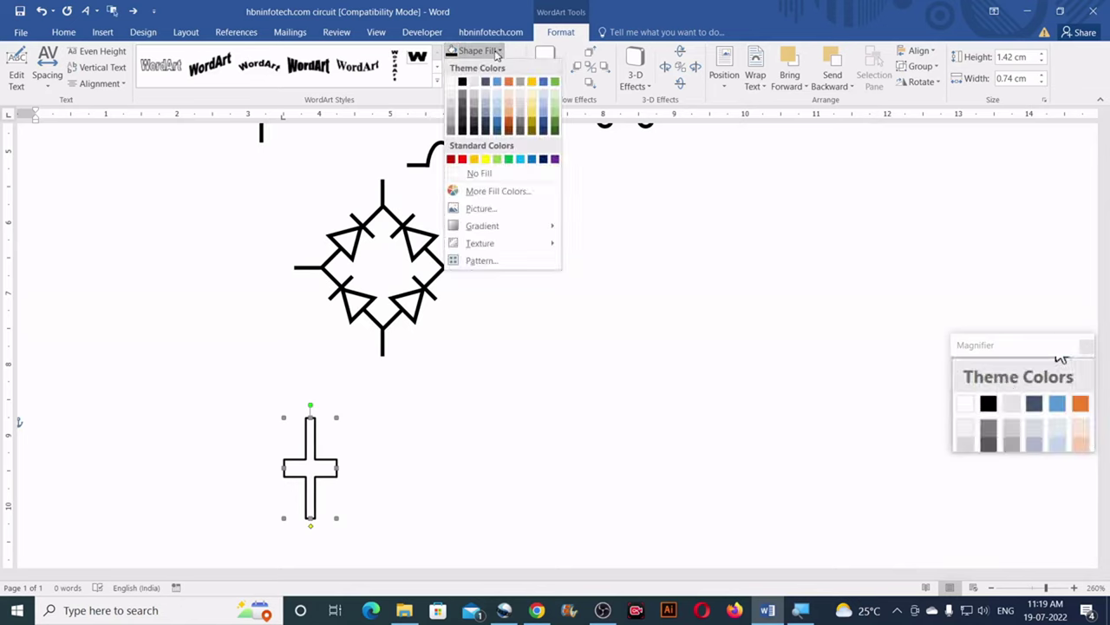
{"action": "left_click", "coordinate": [461, 82]}
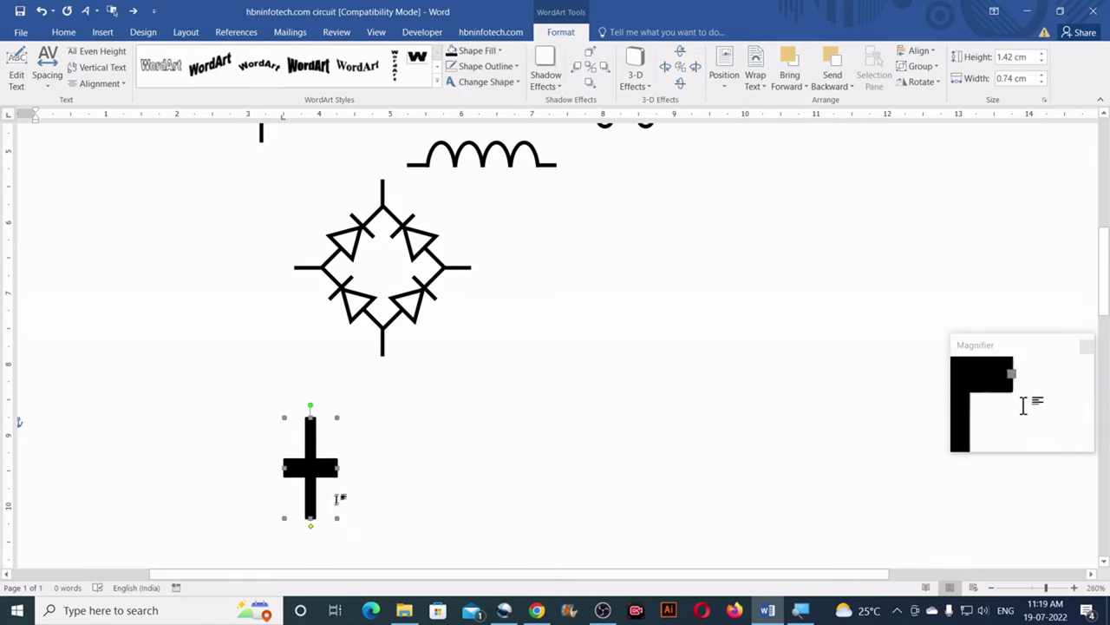
Step: Set the plus sign's height and width to 1 cm and remove its outline
{"action": "left_click", "coordinate": [1033, 57]}
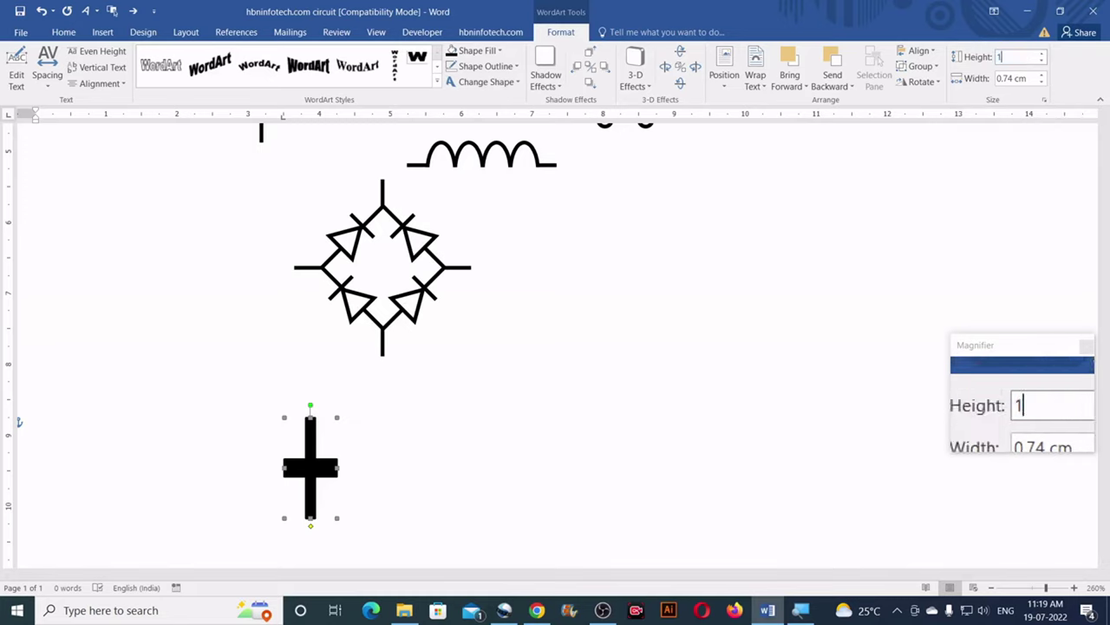
{"action": "left_click", "coordinate": [1031, 79]}
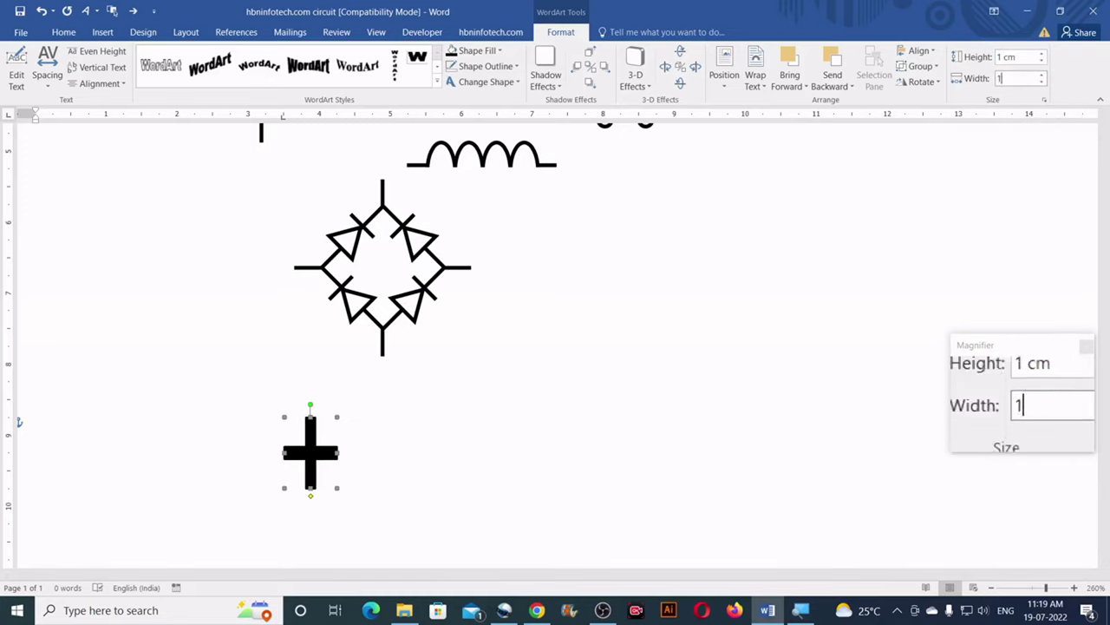
{"action": "type", "text": "1"}
{"action": "key", "text": "Return"}
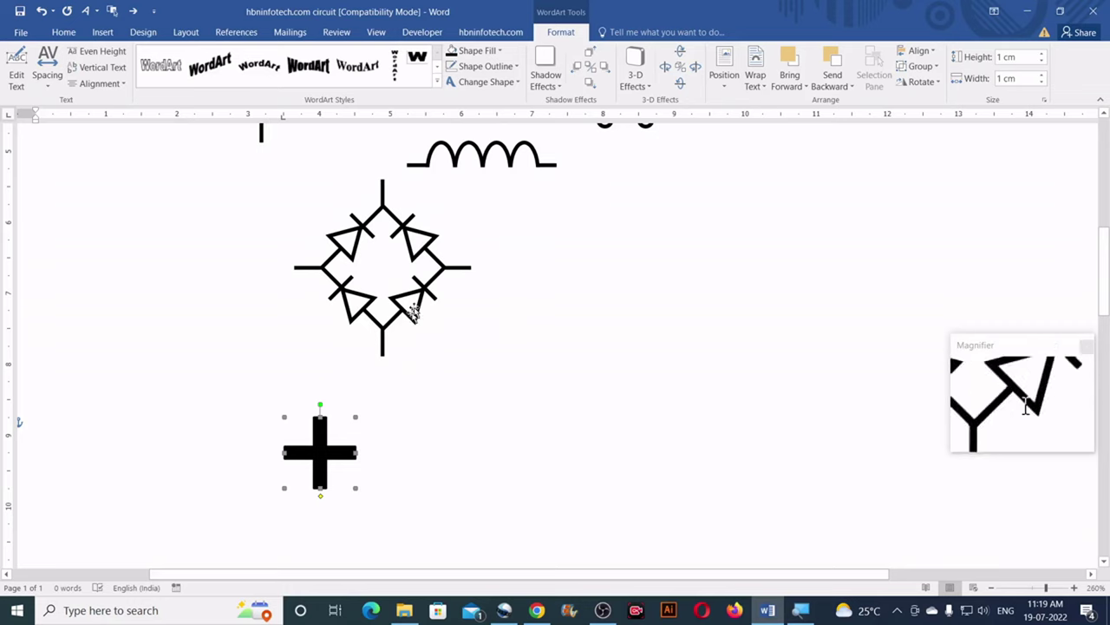
{"action": "left_click", "coordinate": [488, 66]}
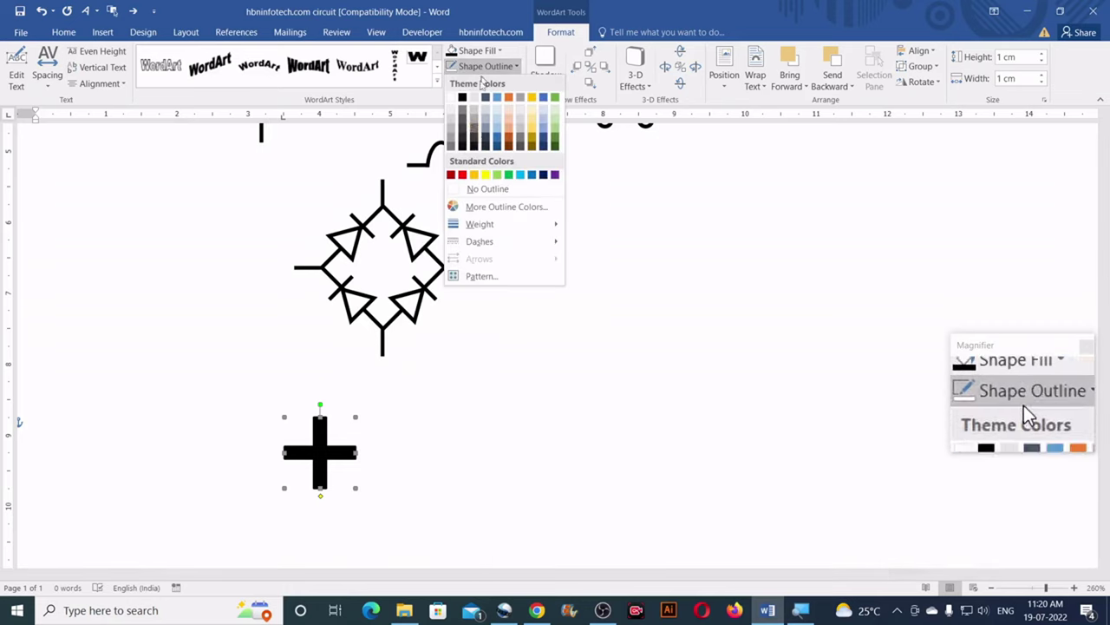
{"action": "left_click", "coordinate": [479, 191]}
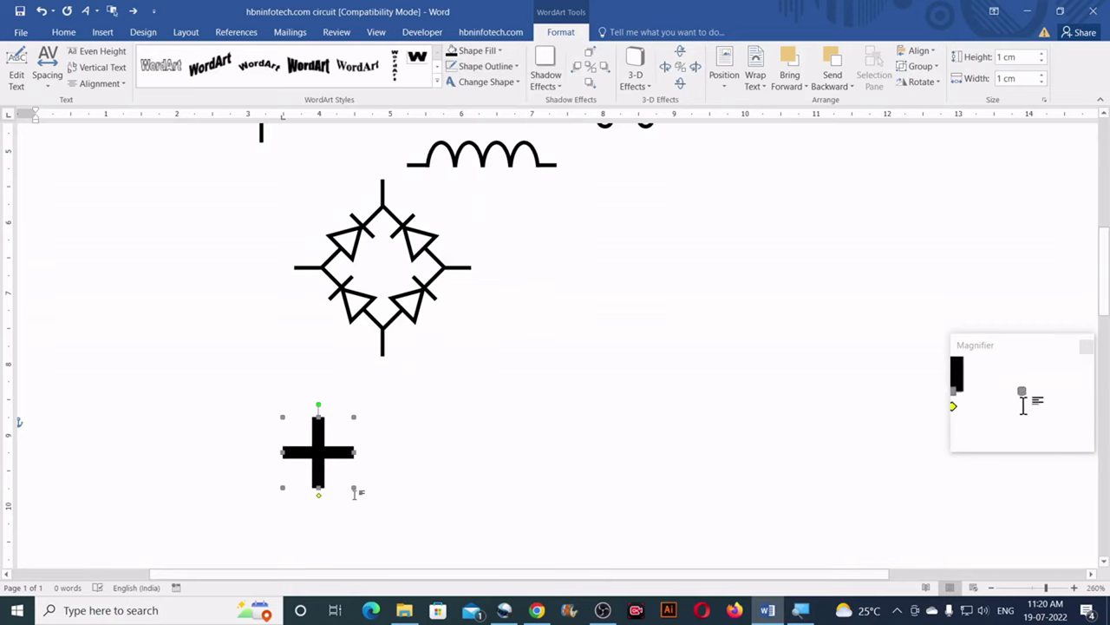
Step: Shrink the plus sign to 0.2 cm high and 0.2 cm wide, placed inside the upper corner of the new diode bridge
{"action": "left_click_drag", "start_coordinate": [354, 484], "coordinate": [390, 236]}
{"action": "scroll", "coordinate": [420, 301], "scroll_direction": "up", "scroll_amount": 3}
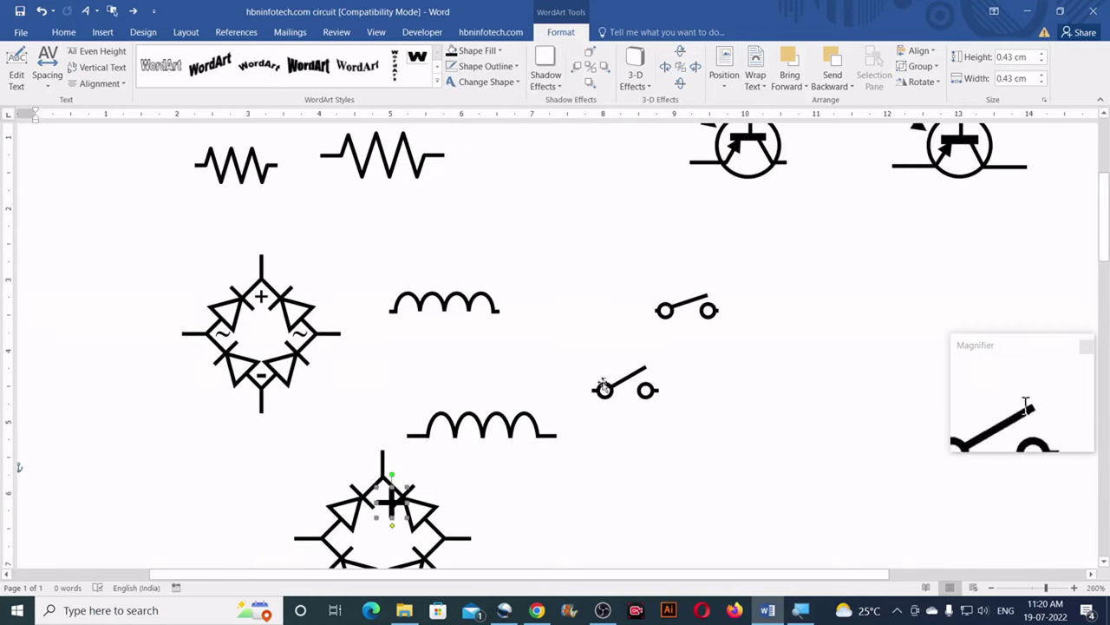
{"action": "left_click", "coordinate": [1032, 57]}
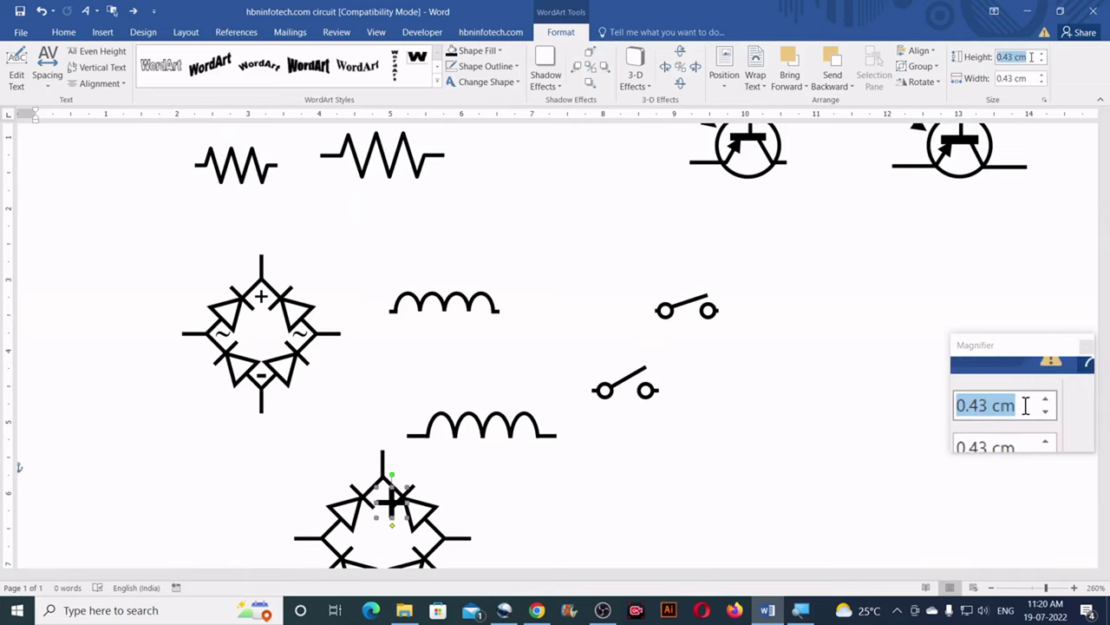
{"action": "key", "text": "BackSpace"}
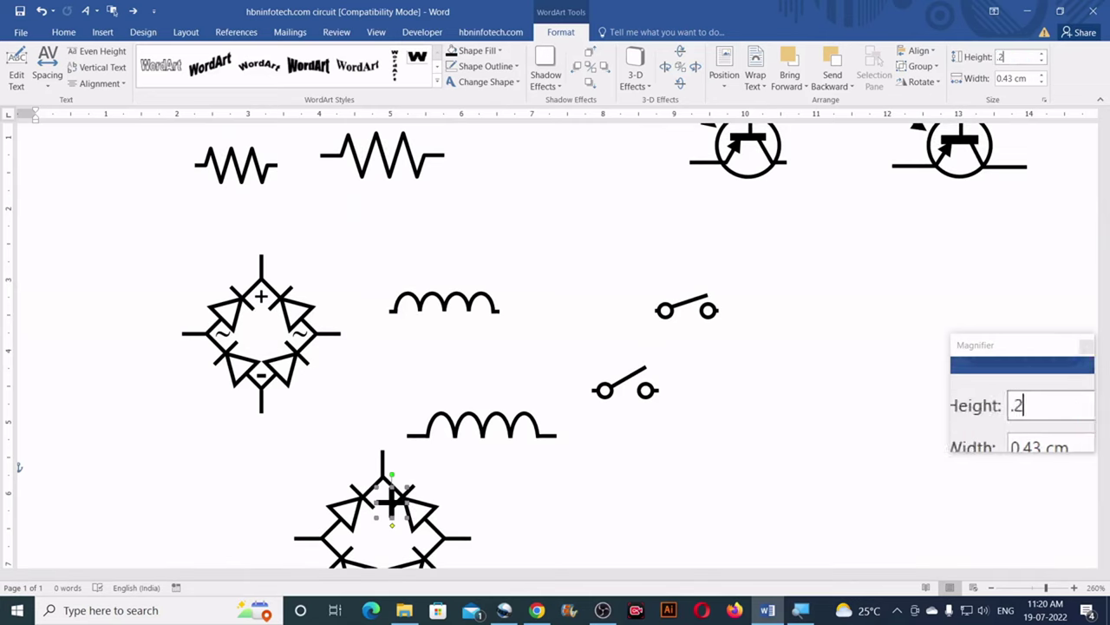
{"action": "left_click", "coordinate": [1020, 78]}
{"action": "key", "text": "BackSpace"}
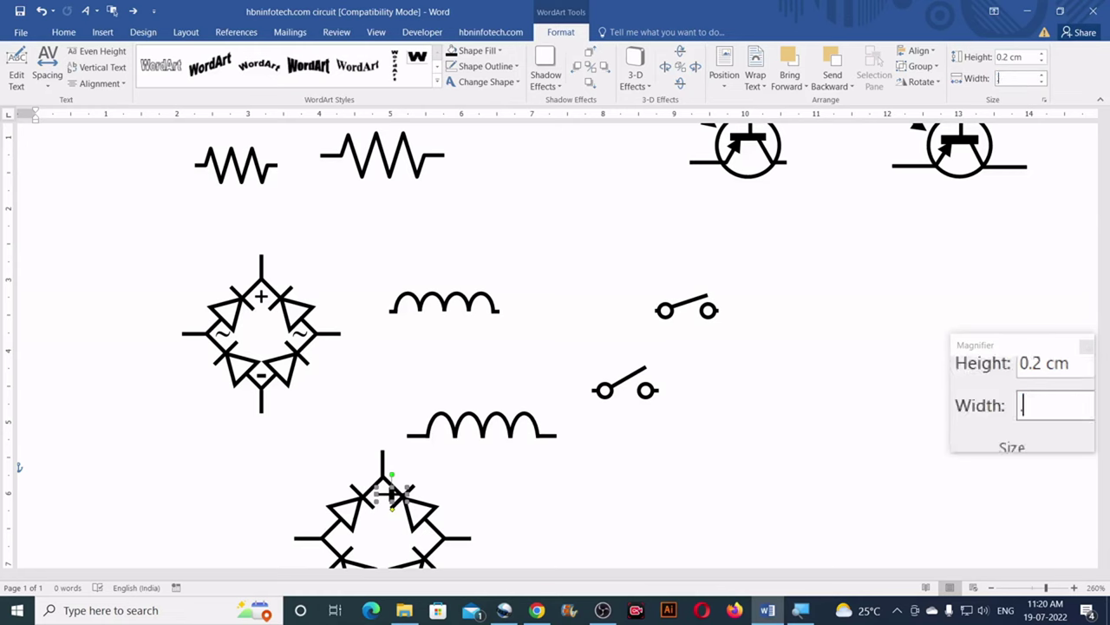
{"action": "type", "text": "0.2"}
{"action": "key", "text": "Return"}
{"action": "scroll", "coordinate": [803, 226], "scroll_direction": "down", "scroll_amount": 2}
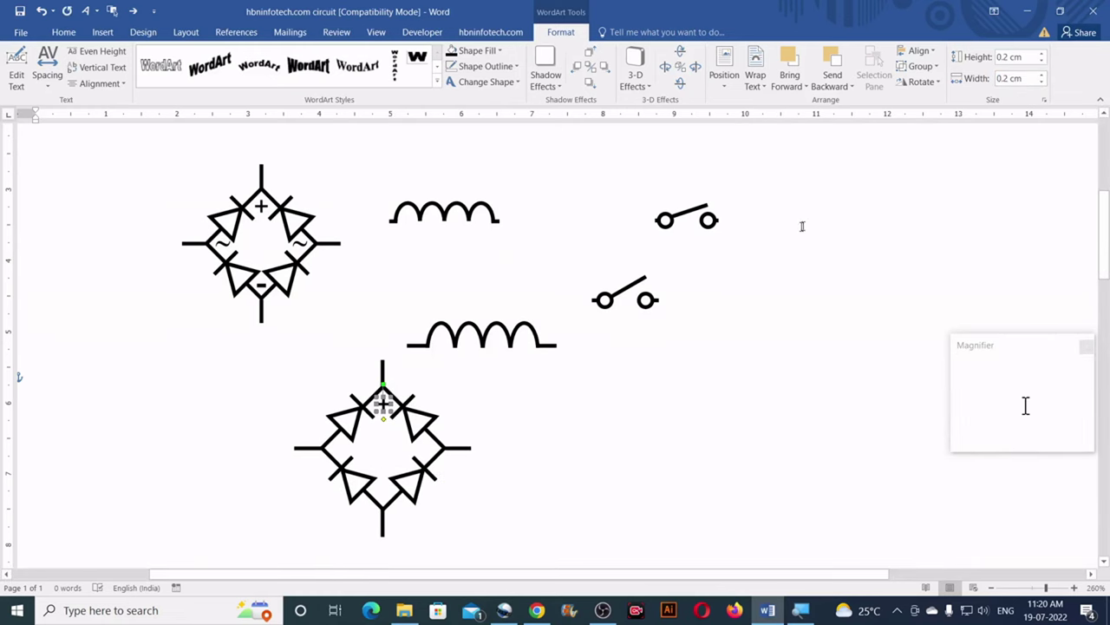
{"action": "left_click", "coordinate": [800, 224]}
Step: Duplicate the plus sign beside the bridge and change the copy's text to "-"
{"action": "scroll", "coordinate": [783, 218], "scroll_direction": "down", "scroll_amount": 2}
{"action": "scroll", "coordinate": [445, 334], "scroll_direction": "up", "scroll_amount": 2}
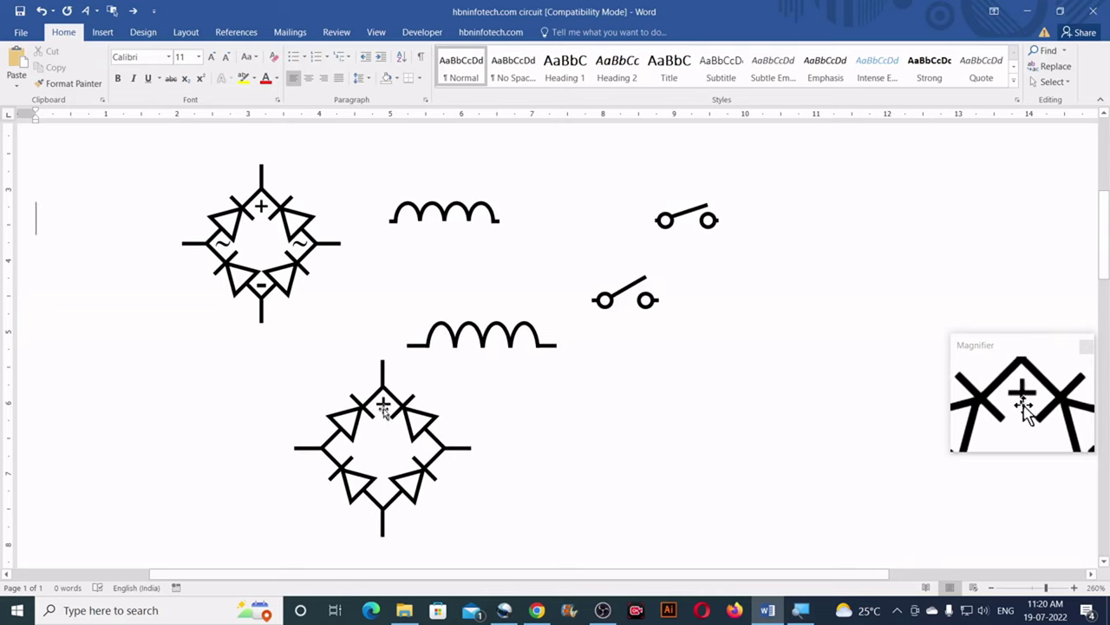
{"action": "scroll", "coordinate": [383, 408], "scroll_direction": "down", "scroll_amount": 2}
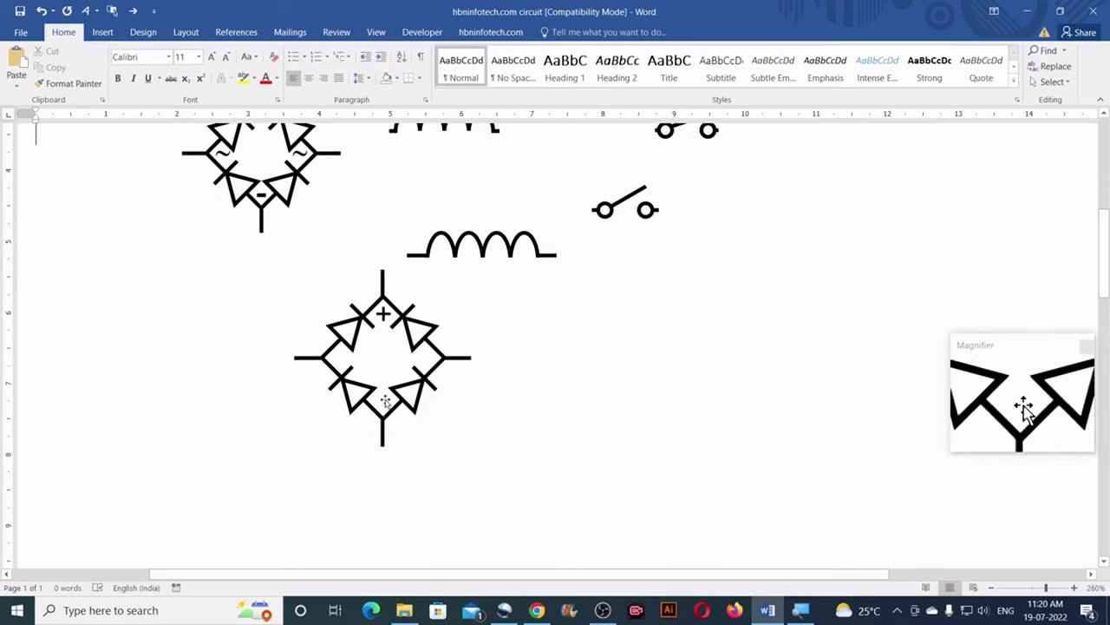
{"action": "left_click", "coordinate": [383, 314]}
{"action": "left_click_drag", "start_coordinate": [383, 315], "coordinate": [560, 388]}
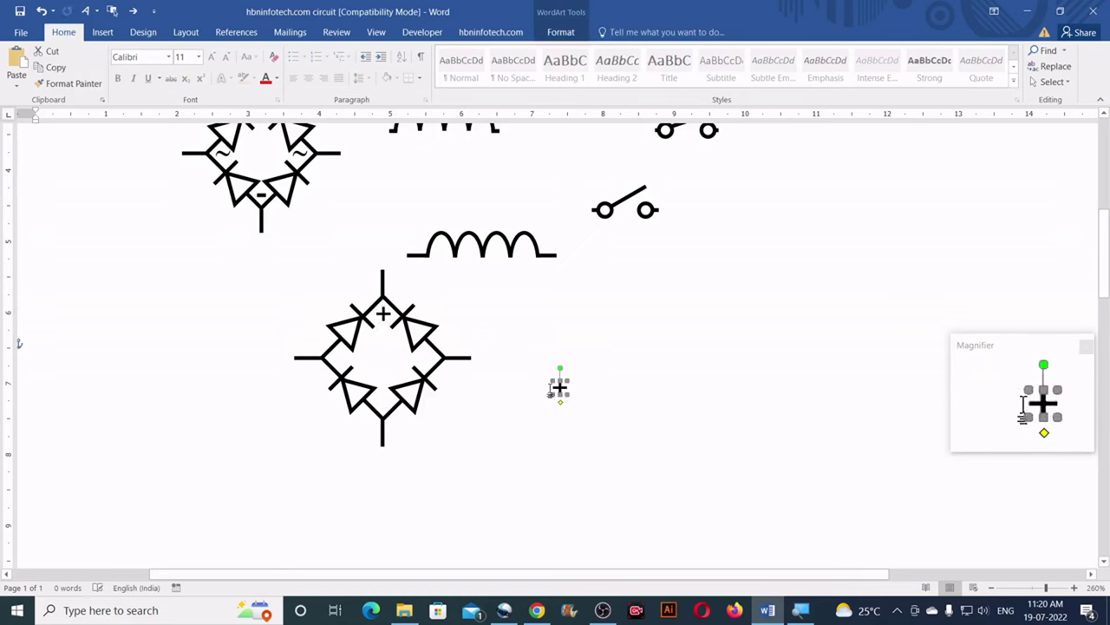
{"action": "left_click", "coordinate": [562, 32]}
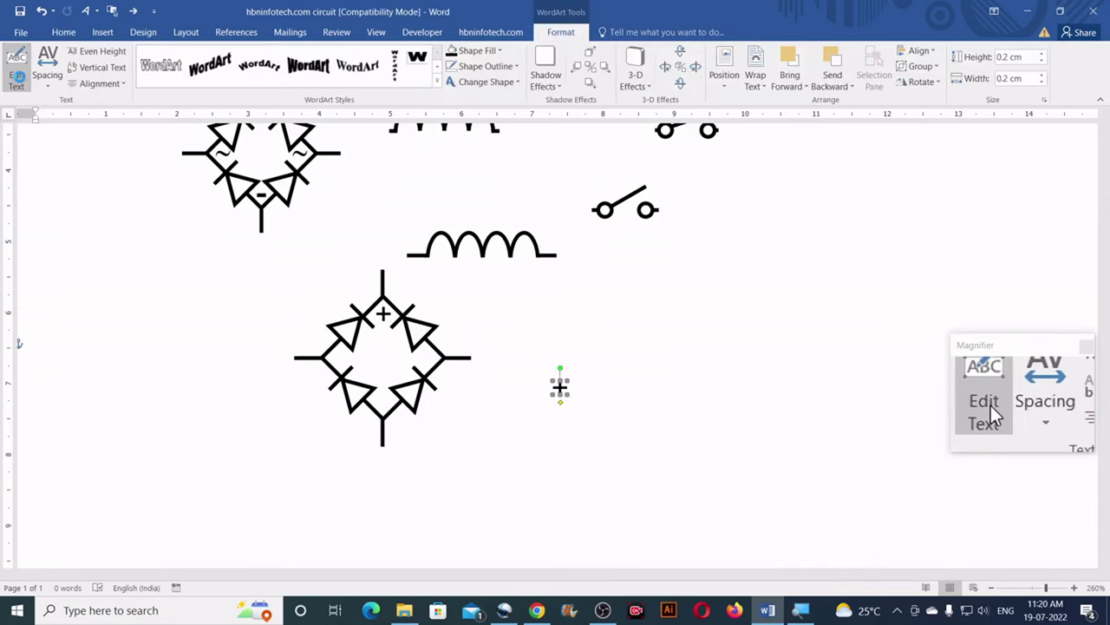
{"action": "left_click", "coordinate": [18, 78]}
{"action": "type", "text": "-"}
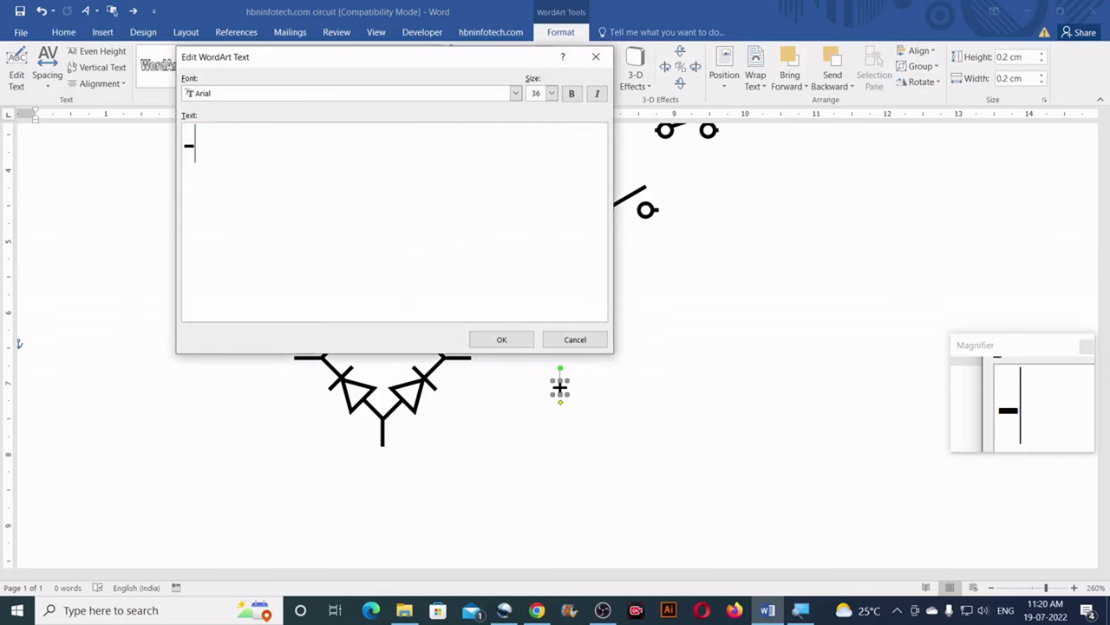
{"action": "left_click", "coordinate": [526, 339]}
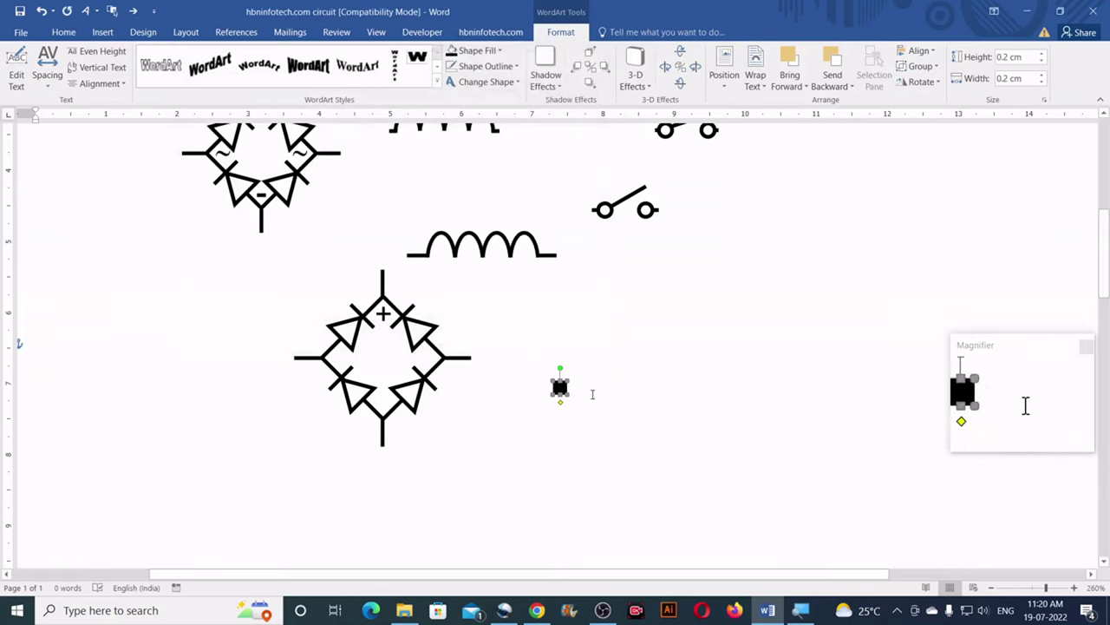
Step: Set the minus sign's height to 0.05 cm and move it inside the lower corner of the diode bridge
{"action": "left_click", "coordinate": [1032, 56]}
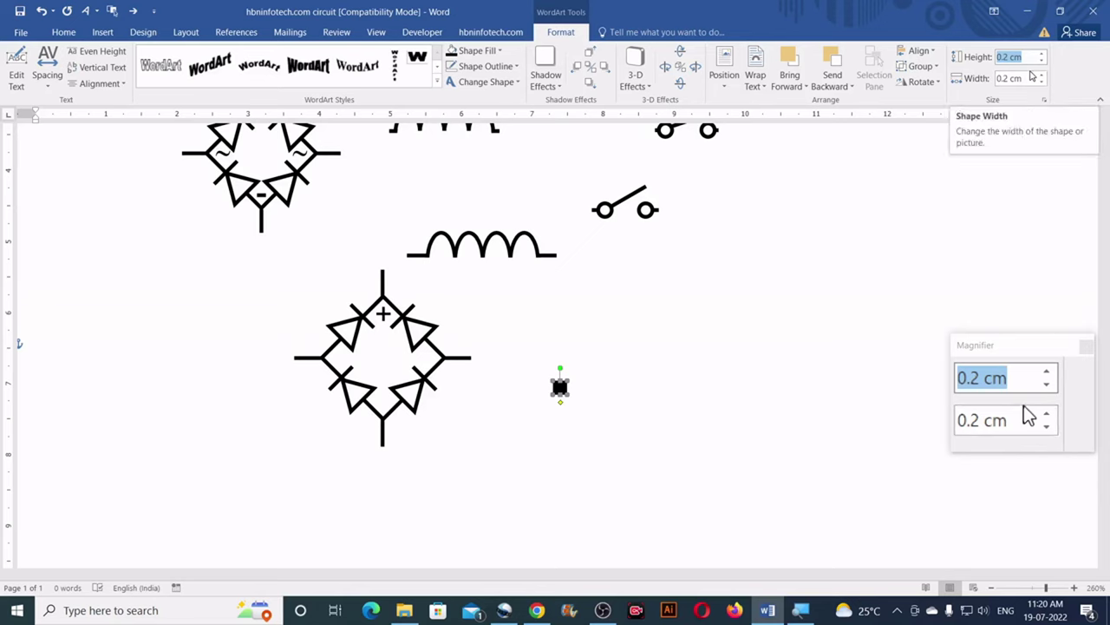
{"action": "key", "text": "BackSpace"}
{"action": "type", "text": ".05"}
{"action": "key", "text": "Return"}
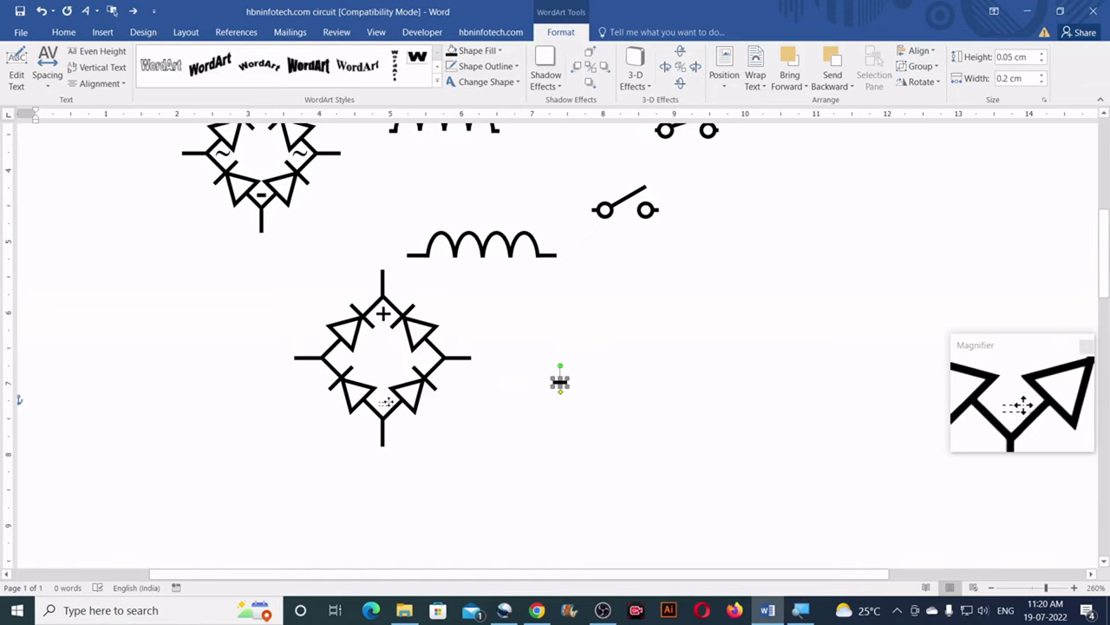
{"action": "left_click_drag", "start_coordinate": [560, 381], "coordinate": [385, 401]}
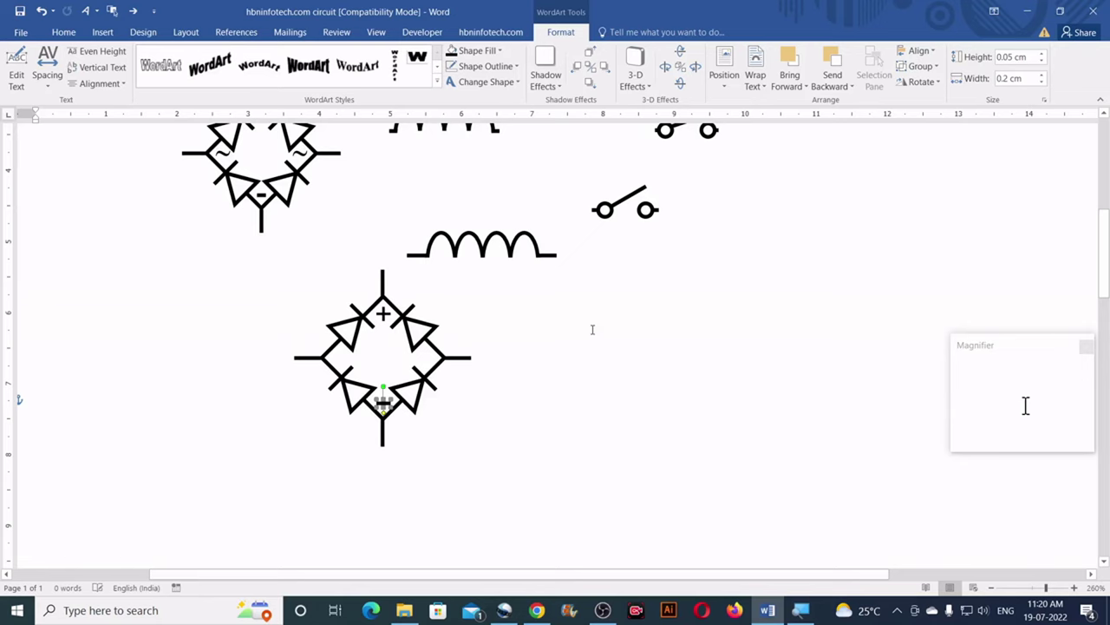
Step: Set the height of the minus sign inside the lower corner of the diode bridge to 0.04 cm
{"action": "left_click", "coordinate": [1030, 57]}
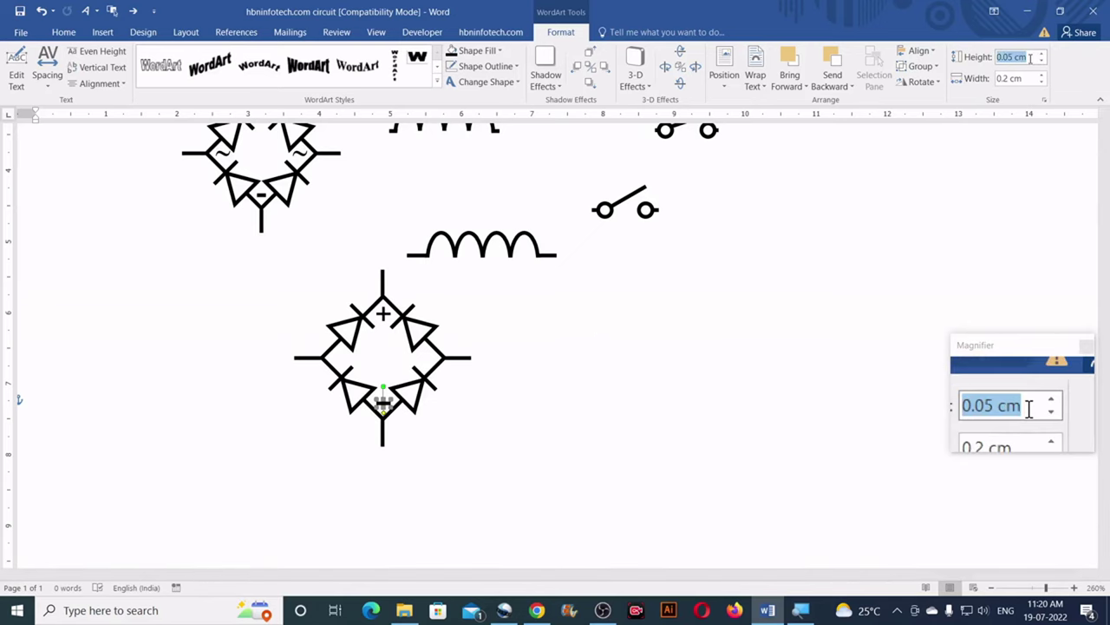
{"action": "type", "text": ".04"}
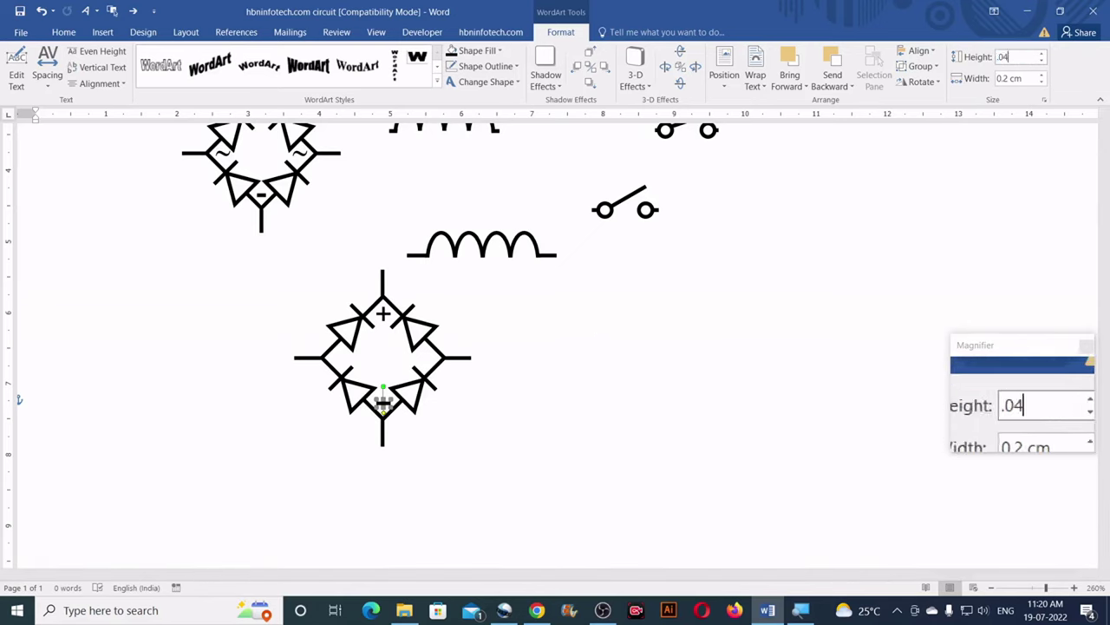
{"action": "key", "text": "Return"}
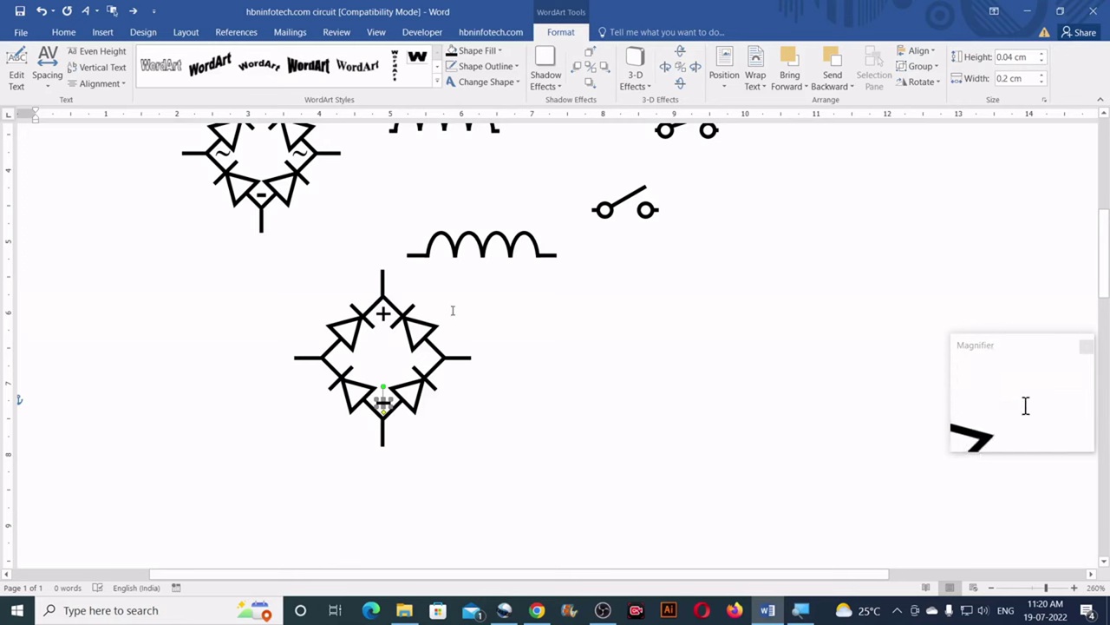
{"action": "left_click", "coordinate": [598, 338]}
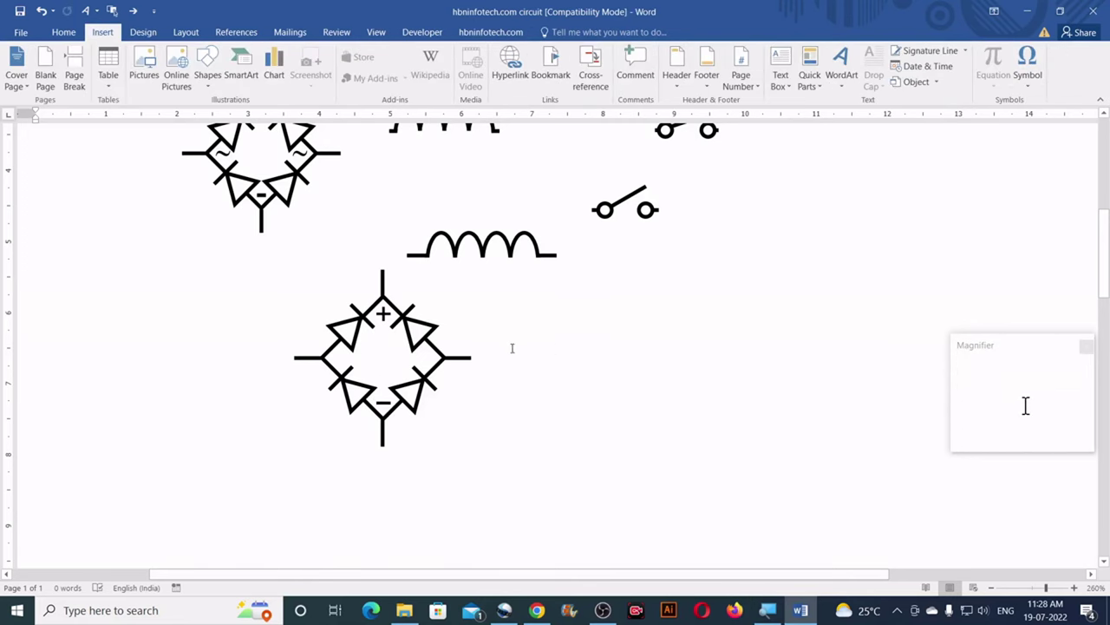
Step: Duplicate the plus sign into the empty area beside the new diode bridge and change the copy's text to "~"
{"action": "left_click", "coordinate": [383, 317]}
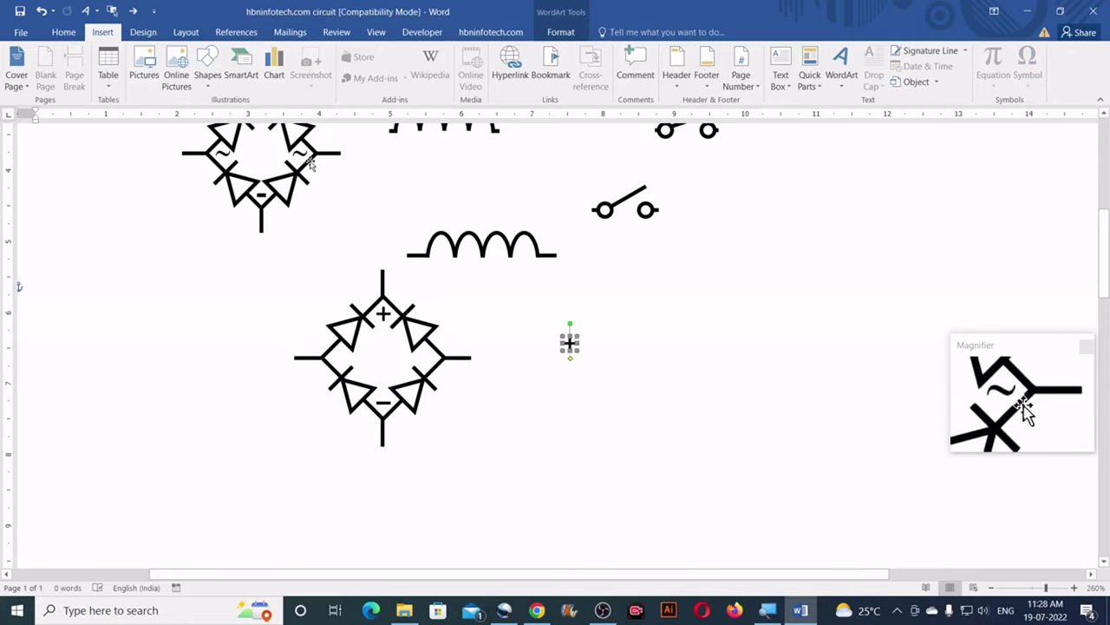
{"action": "left_click", "coordinate": [564, 35]}
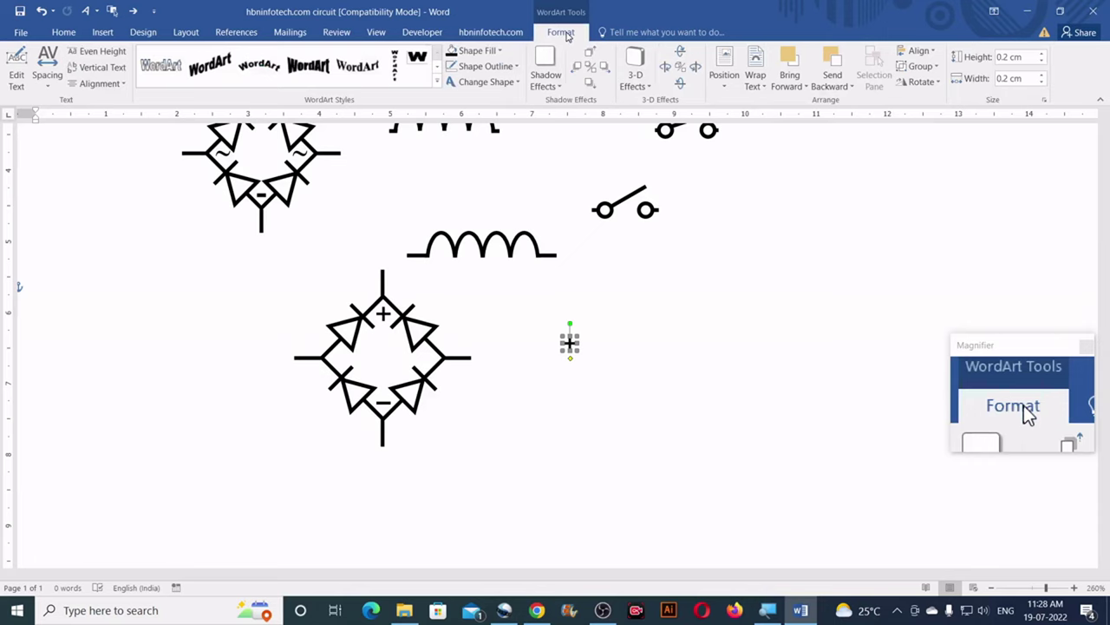
{"action": "left_click", "coordinate": [17, 75]}
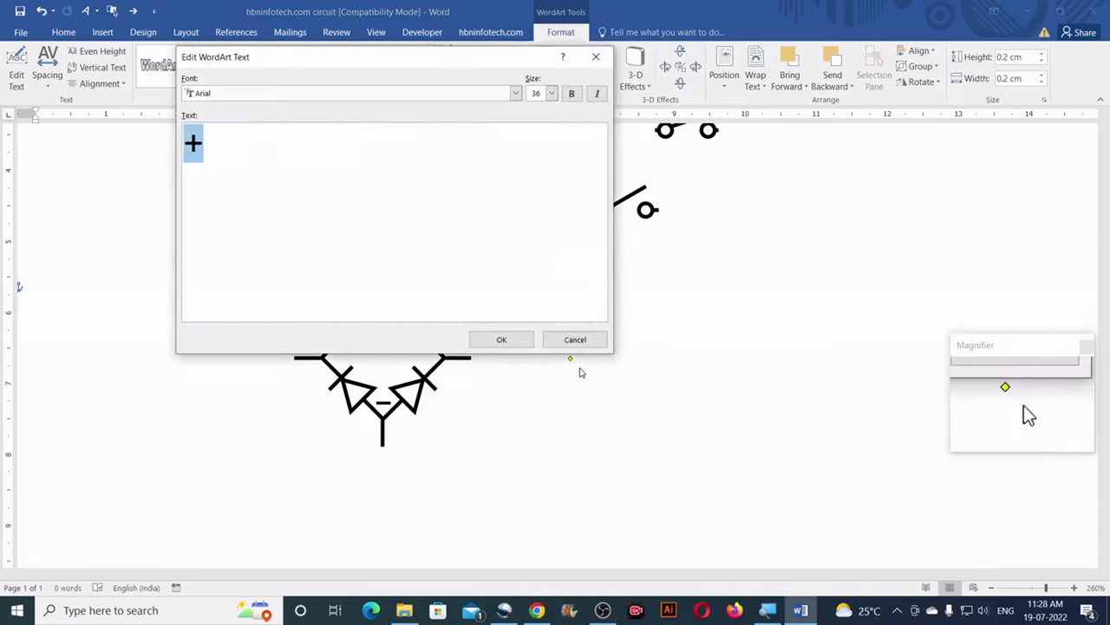
{"action": "type", "text": "~"}
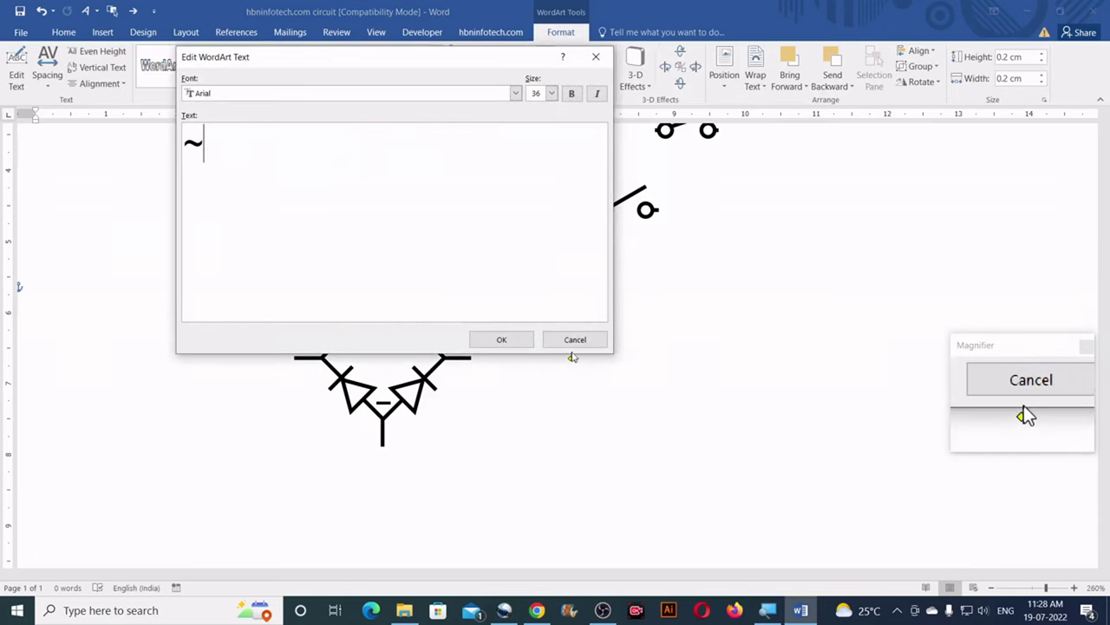
{"action": "left_click", "coordinate": [498, 339]}
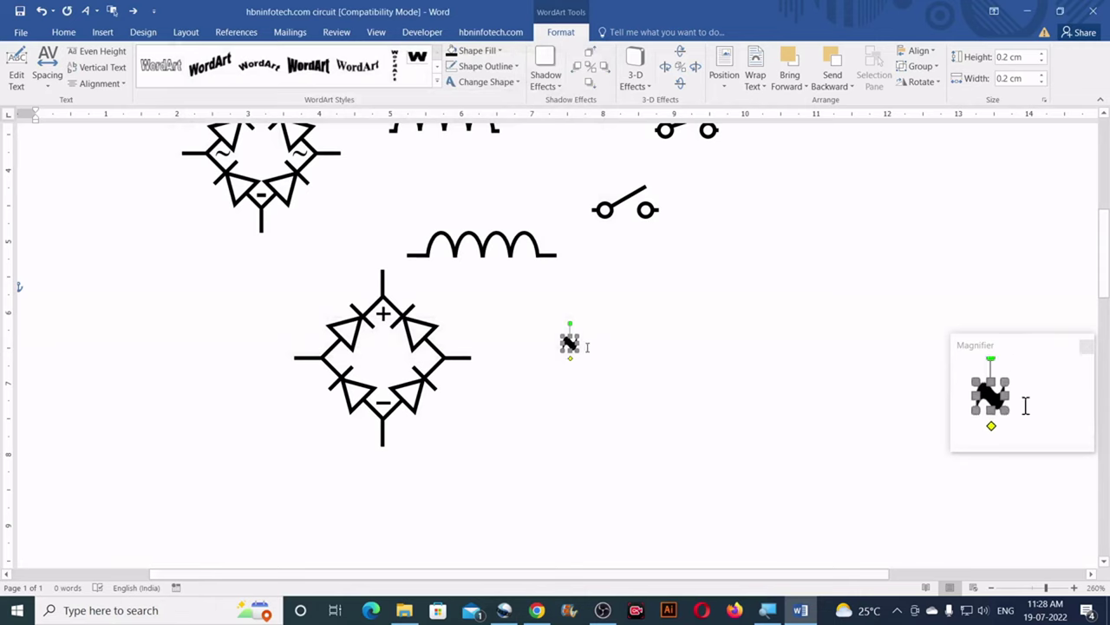
Step: Set the tilde's height to 0.1 cm and move it inside the left corner of the diode bridge
{"action": "left_click", "coordinate": [1027, 58]}
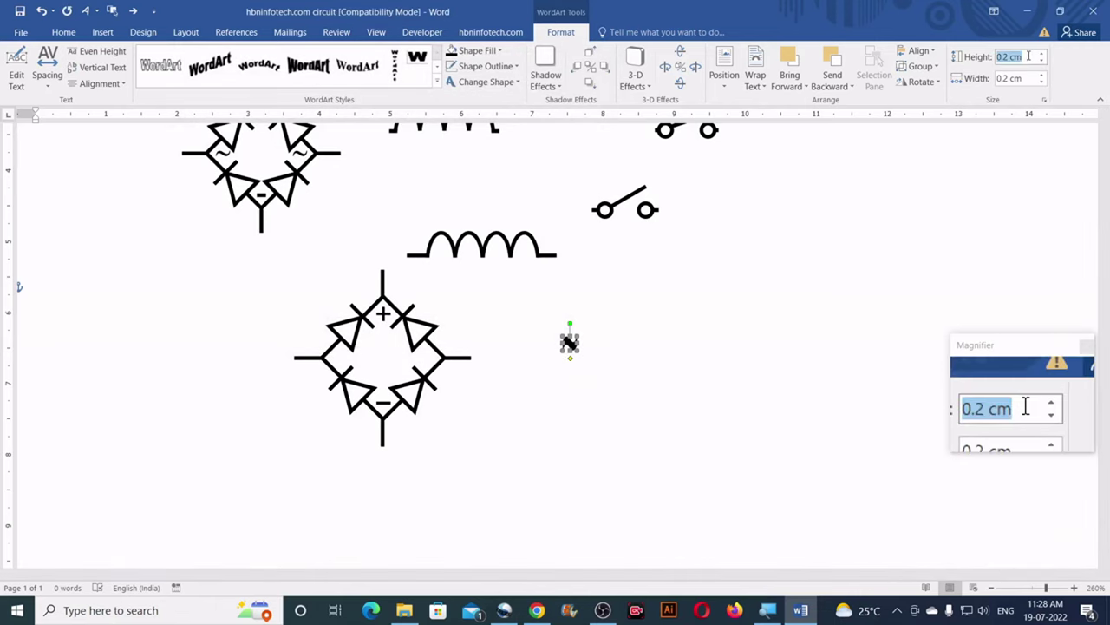
{"action": "key", "text": "BackSpace"}
{"action": "type", "text": ".1"}
{"action": "key", "text": "Return"}
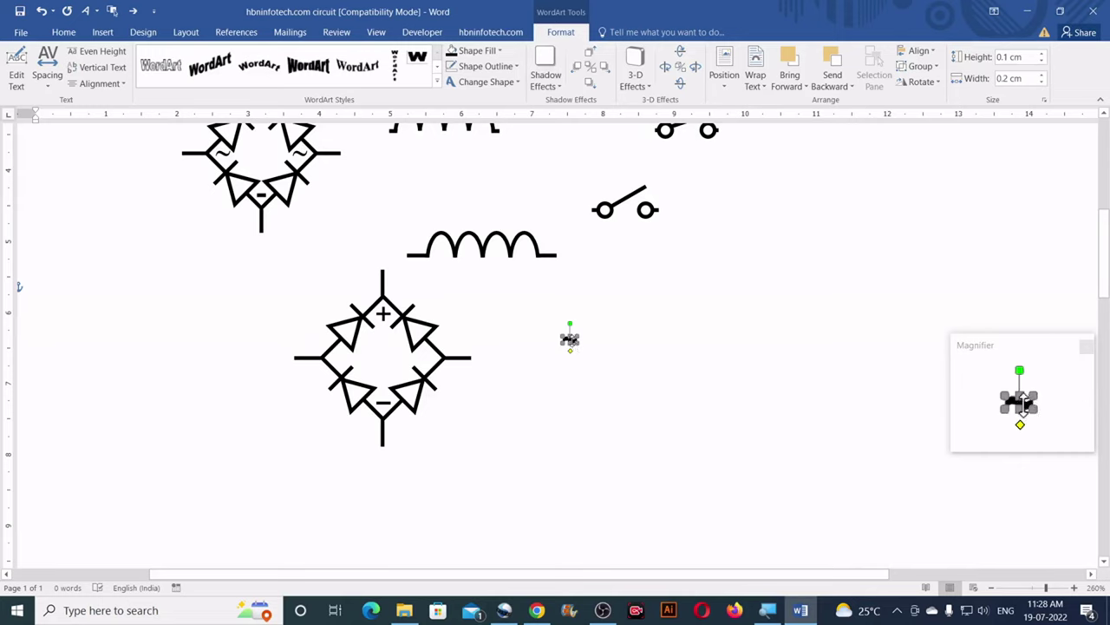
{"action": "left_click_drag", "start_coordinate": [572, 343], "coordinate": [344, 356]}
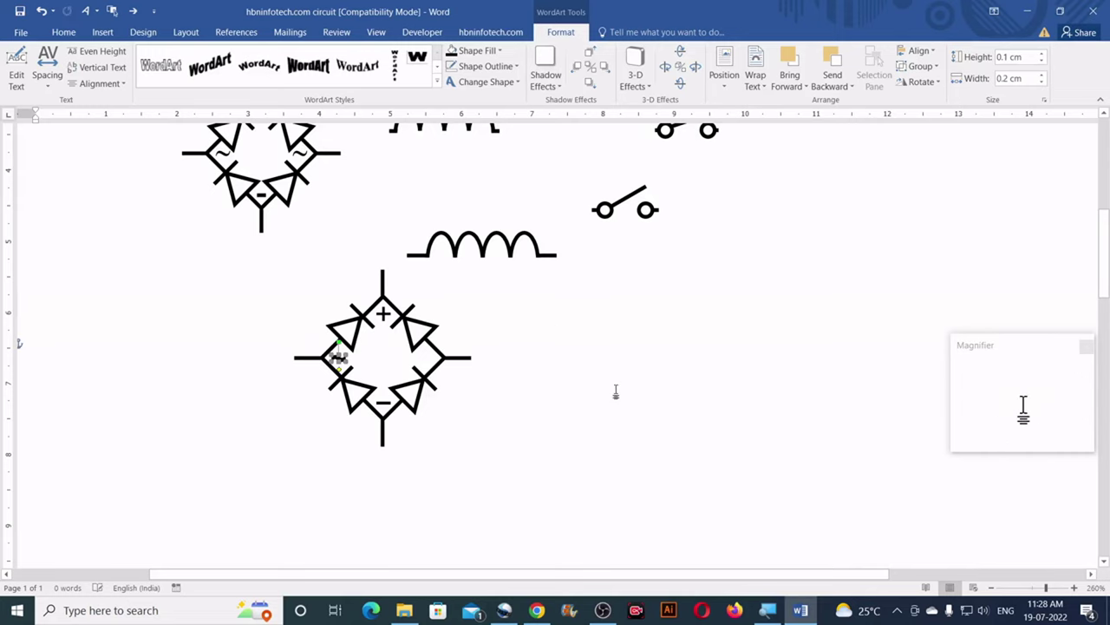
{"action": "left_click", "coordinate": [616, 387]}
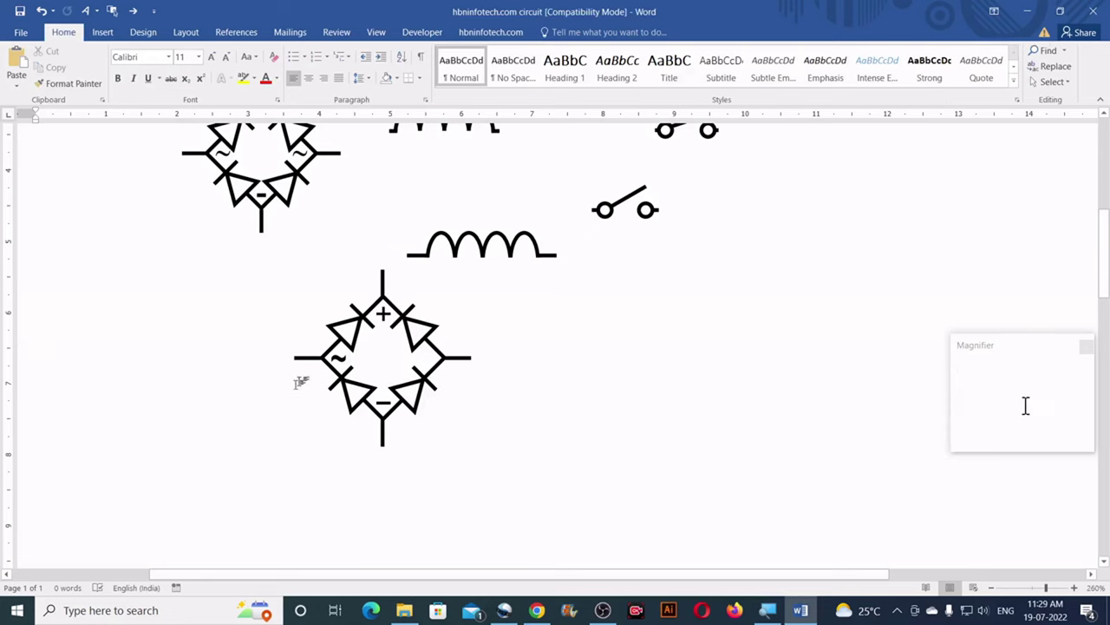
Step: Reduce the height of the tilde in the bridge's left corner to 0.07 cm
{"action": "left_click", "coordinate": [339, 358]}
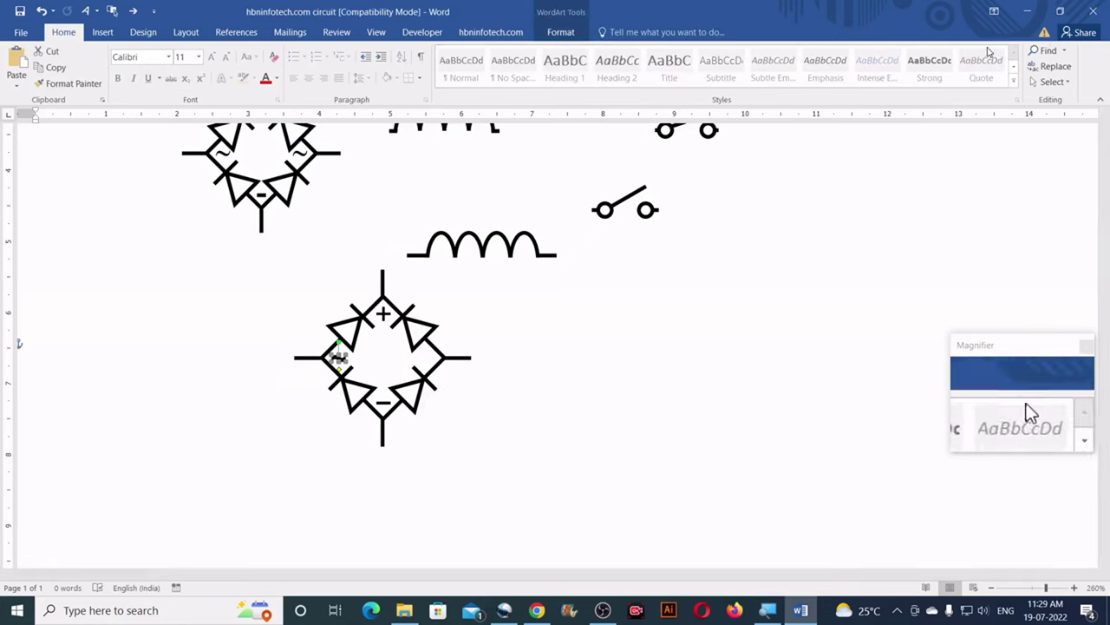
{"action": "left_click", "coordinate": [561, 32]}
{"action": "left_click", "coordinate": [1026, 55]}
{"action": "type", "text": "."}
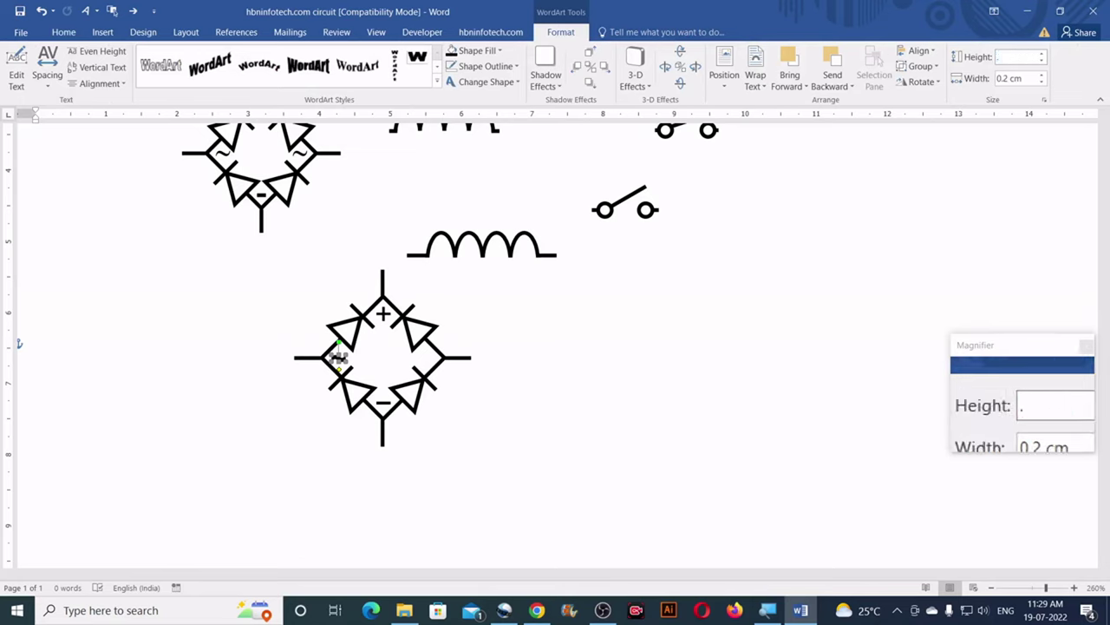
{"action": "type", "text": "07"}
{"action": "key", "text": "Return"}
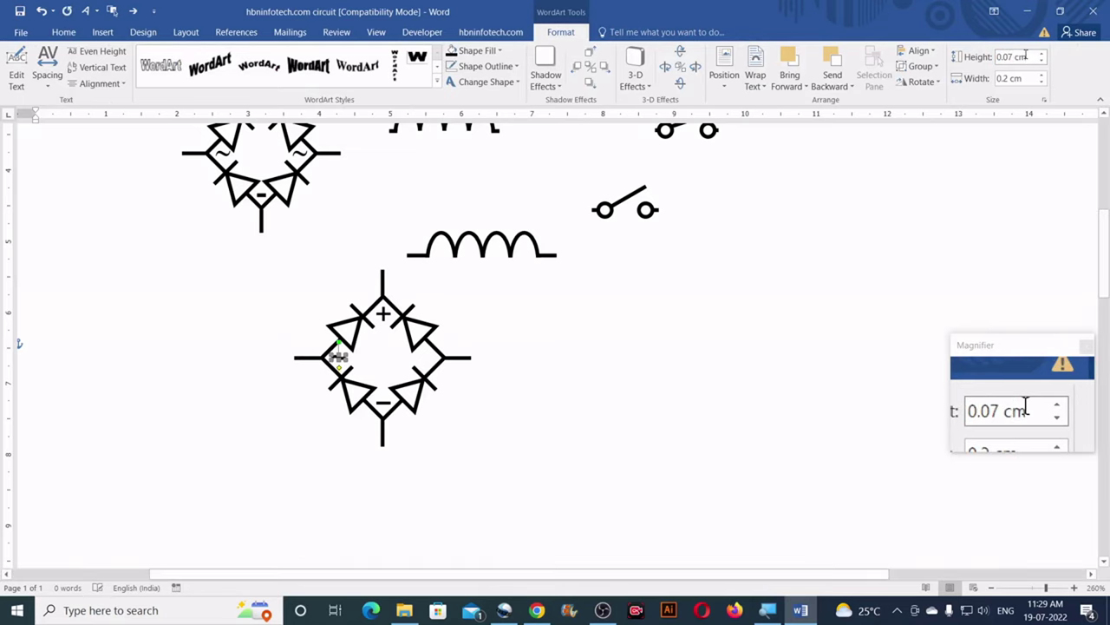
{"action": "left_click", "coordinate": [530, 354]}
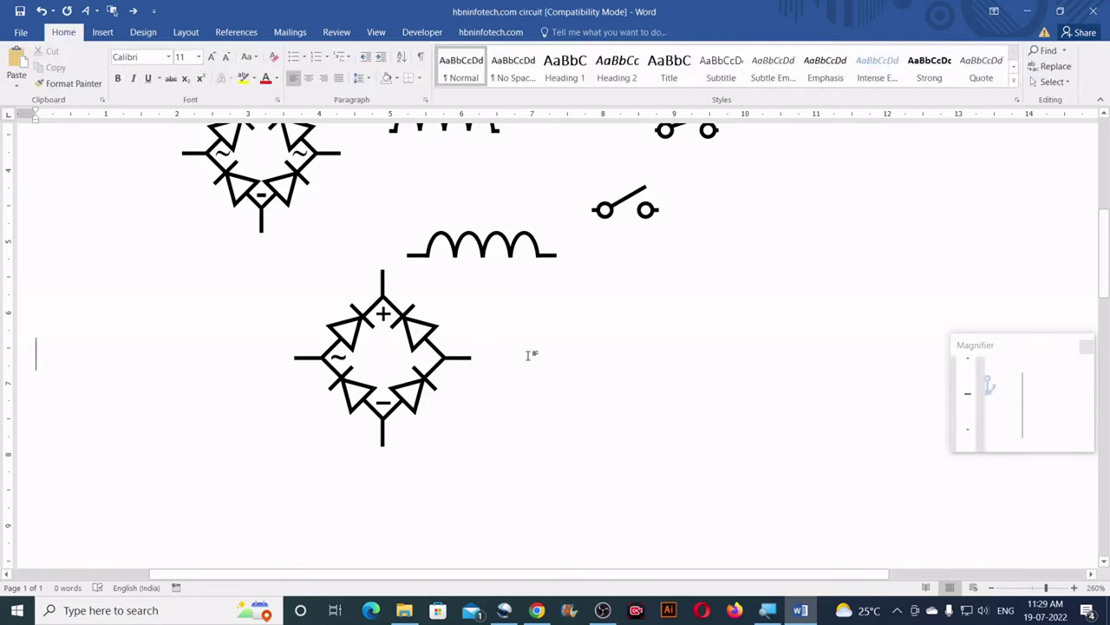
Step: Place a copy of the tilde inside the right corner of the diode bridge, level with the original
{"action": "left_click", "coordinate": [338, 356]}
{"action": "left_click_drag", "start_coordinate": [337, 356], "coordinate": [430, 358]}
{"action": "key", "text": "ctrl+z"}
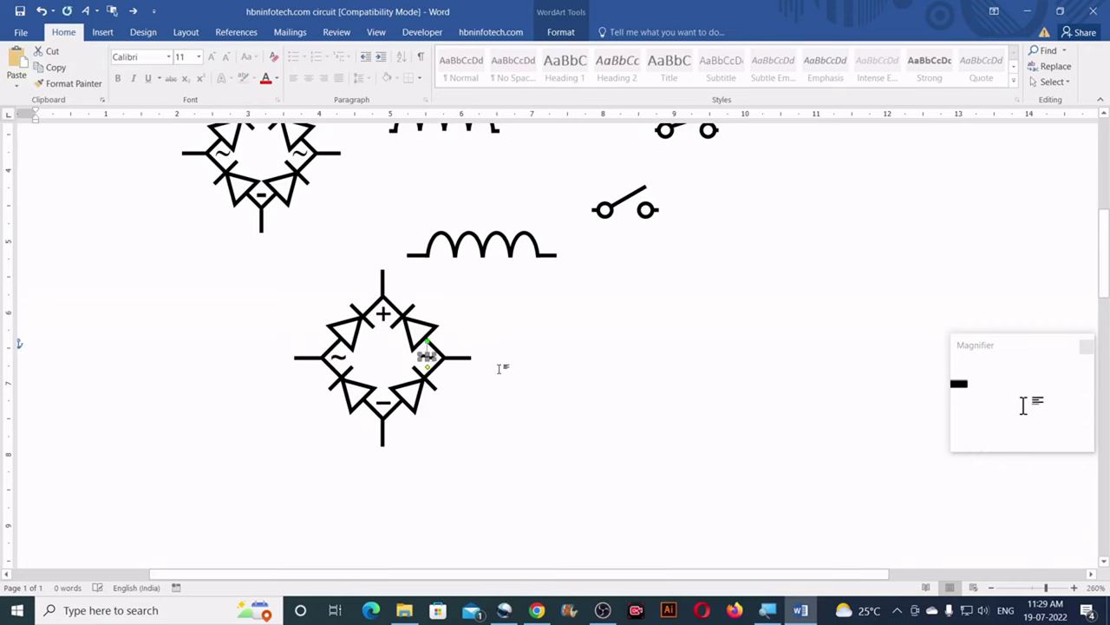
{"action": "left_click", "coordinate": [516, 357]}
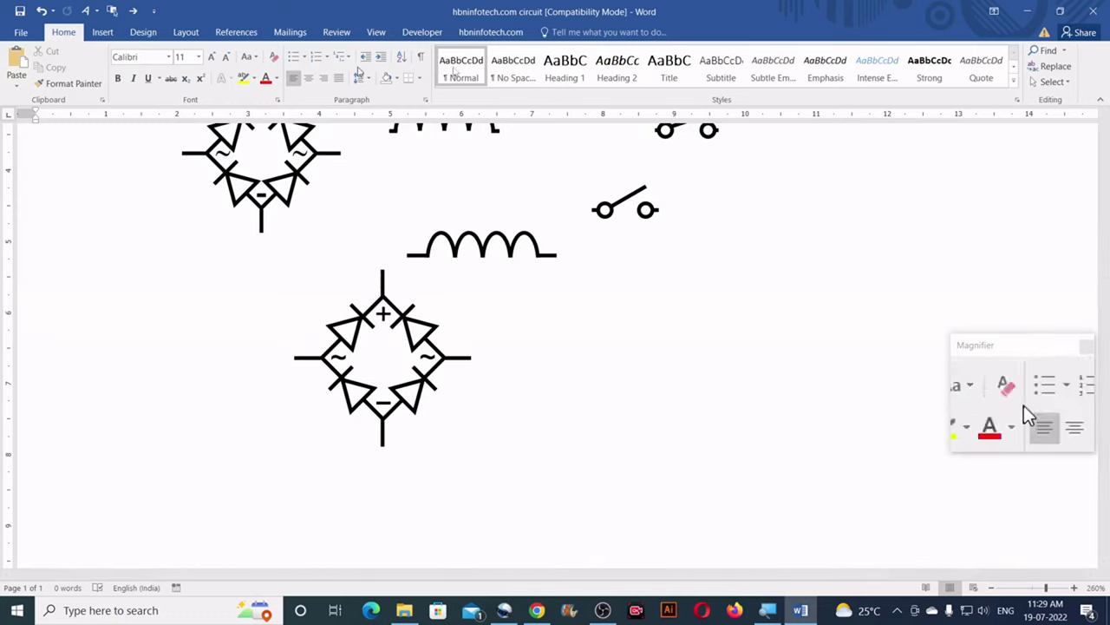
Step: Select all diodes, leads and polarity signs of the new bridge rectifier and group them into one object
{"action": "left_click", "coordinate": [1052, 82]}
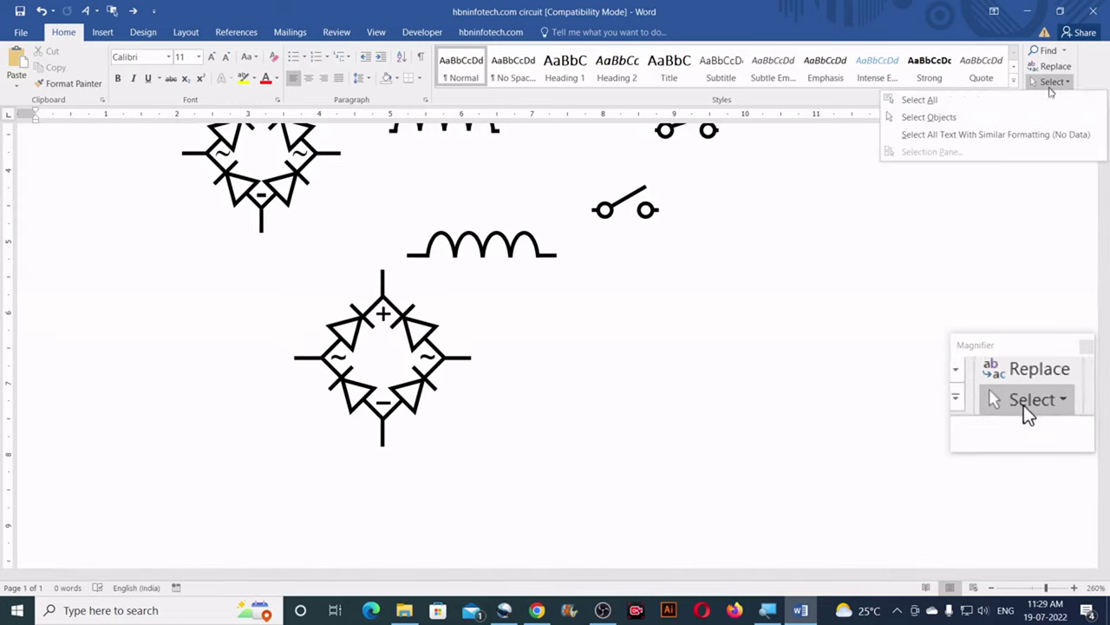
{"action": "left_click", "coordinate": [942, 116]}
{"action": "mouse_move", "coordinate": [261, 252]}
{"action": "left_mouse_down"}
{"action": "mouse_move", "coordinate": [454, 404]}
{"action": "mouse_move", "coordinate": [498, 495]}
{"action": "left_mouse_up"}
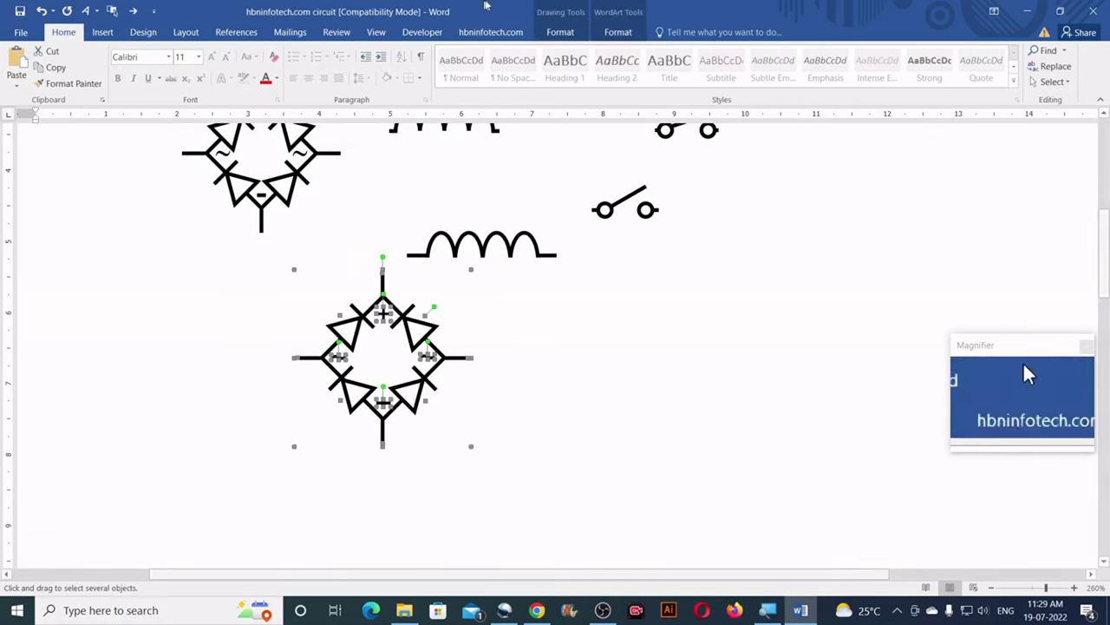
{"action": "left_click", "coordinate": [618, 35]}
{"action": "left_click", "coordinate": [920, 66]}
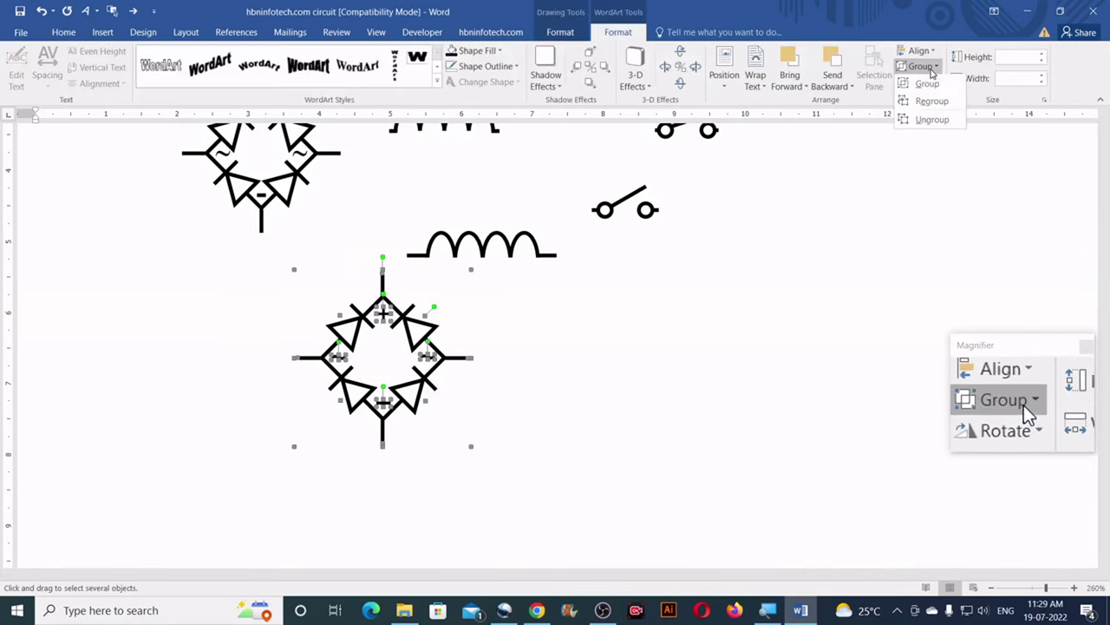
{"action": "left_click", "coordinate": [925, 87]}
{"action": "left_click", "coordinate": [640, 401]}
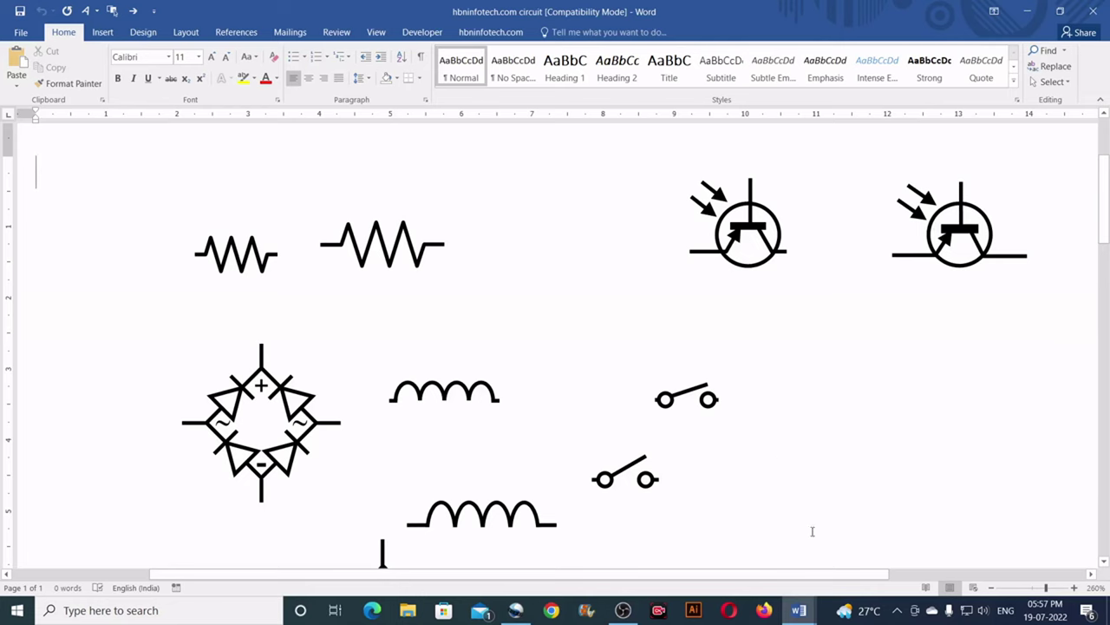
Step: Switch to the Electrical Symbols Final document and look through its collection of circuit symbols
{"action": "mouse_move", "coordinate": [799, 610]}
{"action": "left_click", "coordinate": [877, 536]}
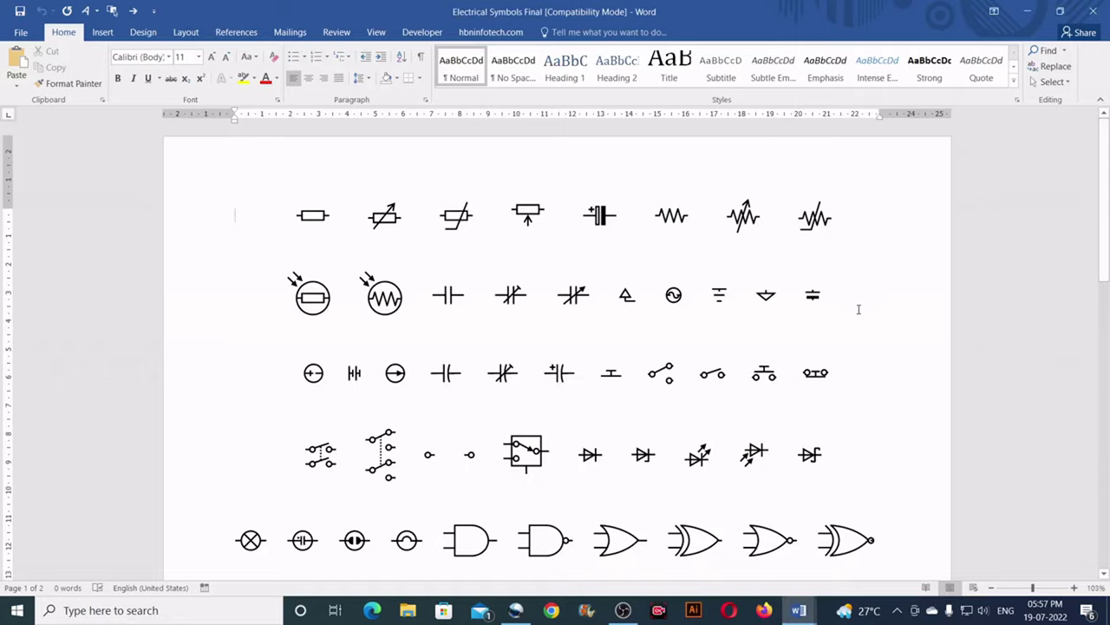
{"action": "scroll", "coordinate": [858, 309], "scroll_direction": "down", "scroll_amount": 10}
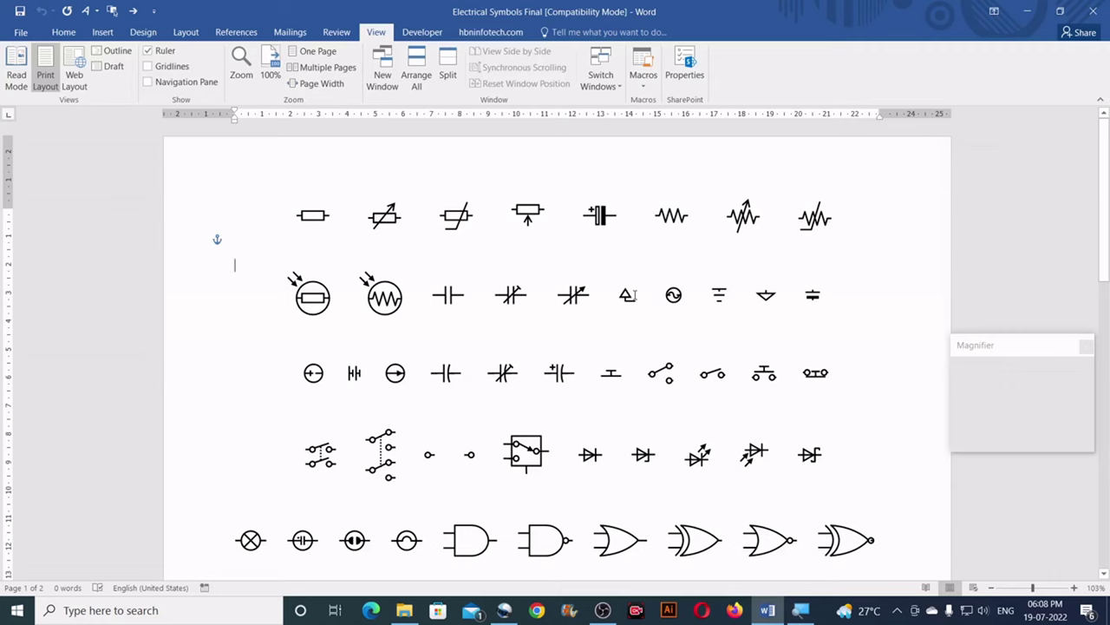
Step: Create a new blank document and view it side by side with Electrical Symbols Final
{"action": "key", "text": "ctrl+n"}
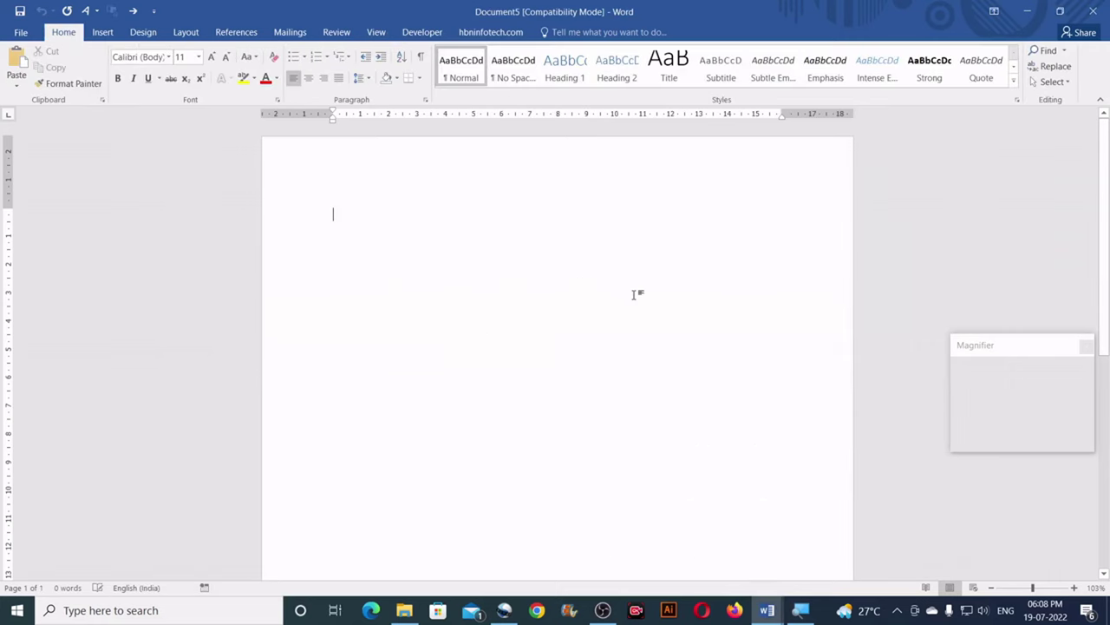
{"action": "left_click", "coordinate": [379, 34]}
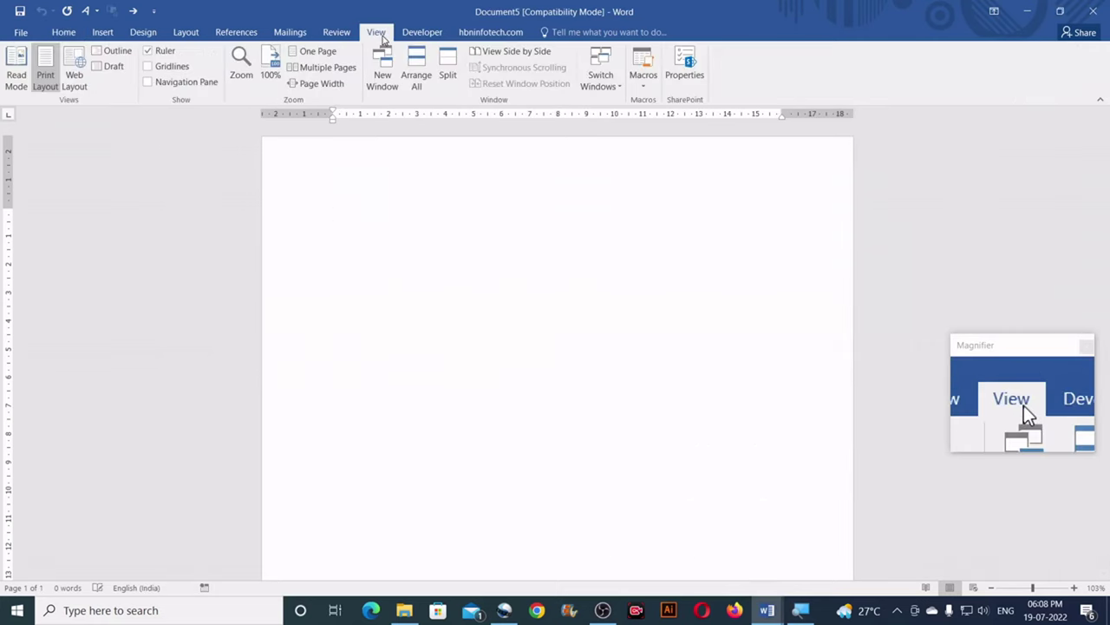
{"action": "left_click", "coordinate": [516, 52]}
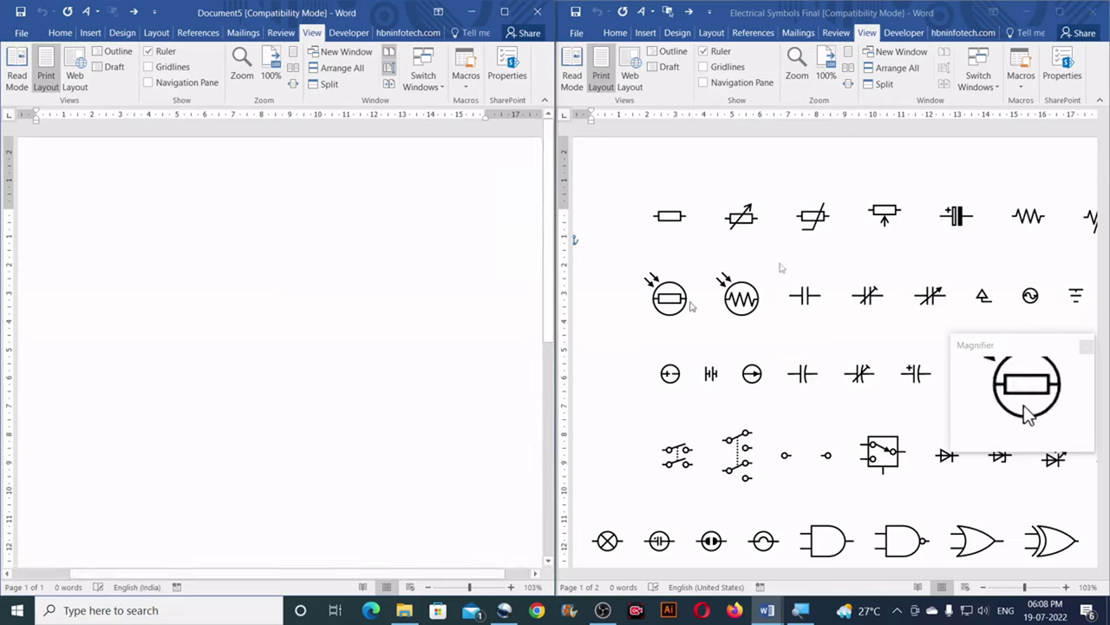
Step: Copy the rectangular resistor symbol from the Electrical Symbols Final document into the blank document
{"action": "left_click", "coordinate": [677, 217]}
{"action": "left_click", "coordinate": [674, 218]}
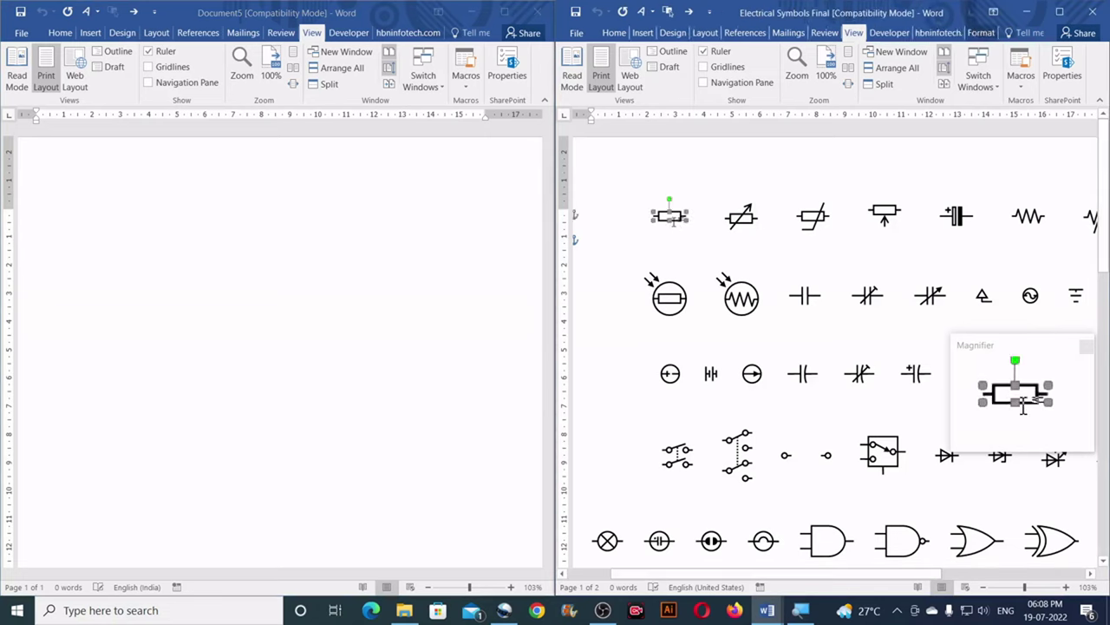
{"action": "left_click_drag", "start_coordinate": [677, 219], "coordinate": [371, 242]}
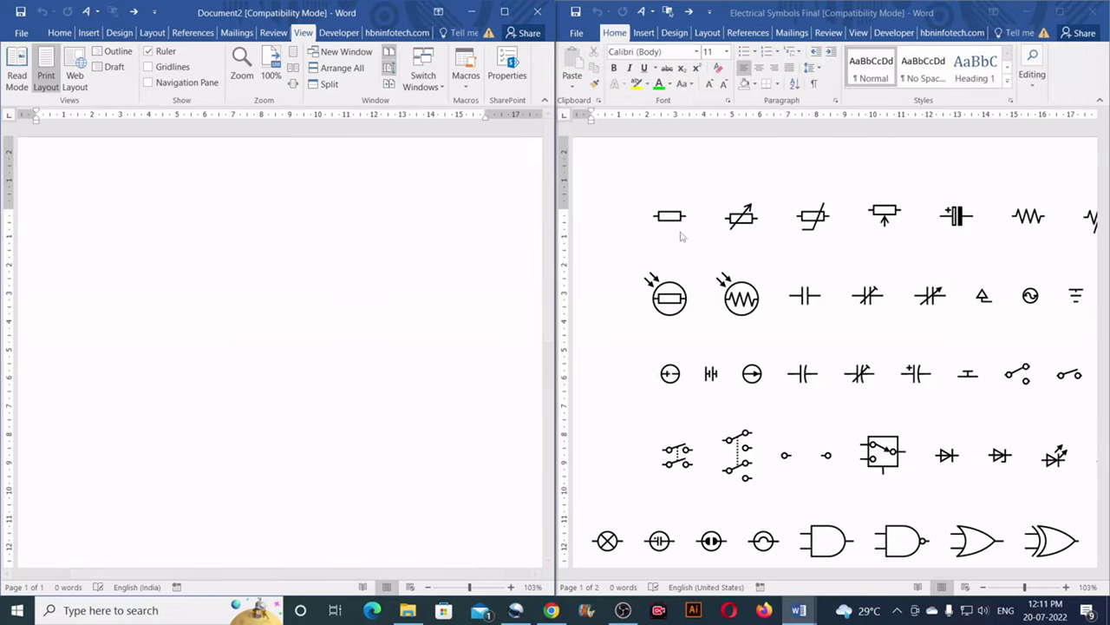
Step: Draw a rectangle about 9 cm wide and 4.5 cm high in the blank document and thicken its outline
{"action": "left_click", "coordinate": [90, 33]}
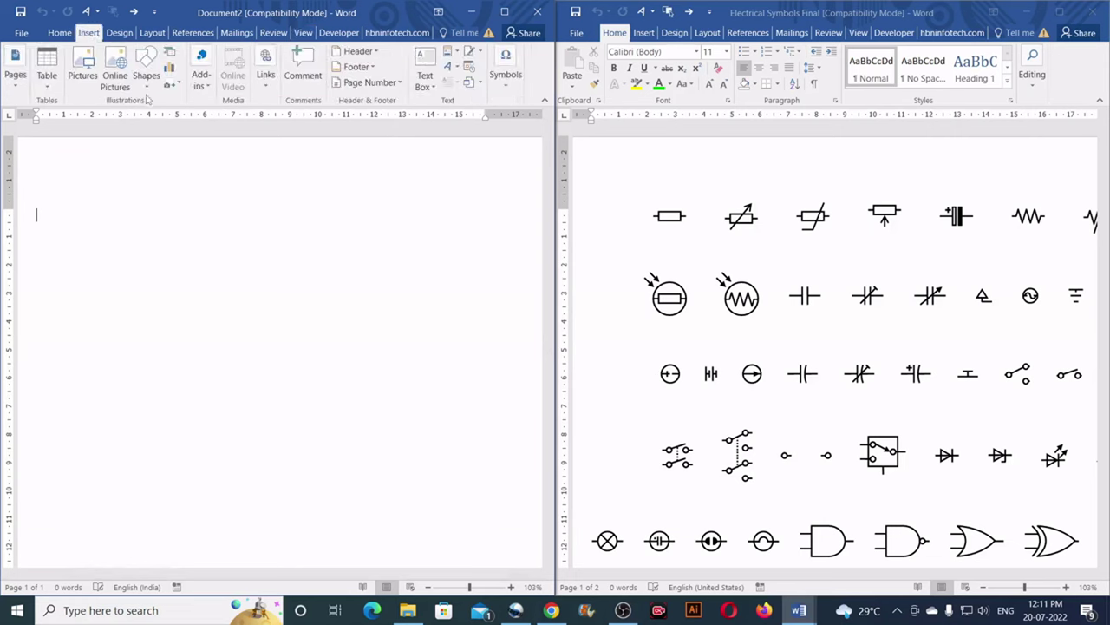
{"action": "left_click", "coordinate": [146, 66]}
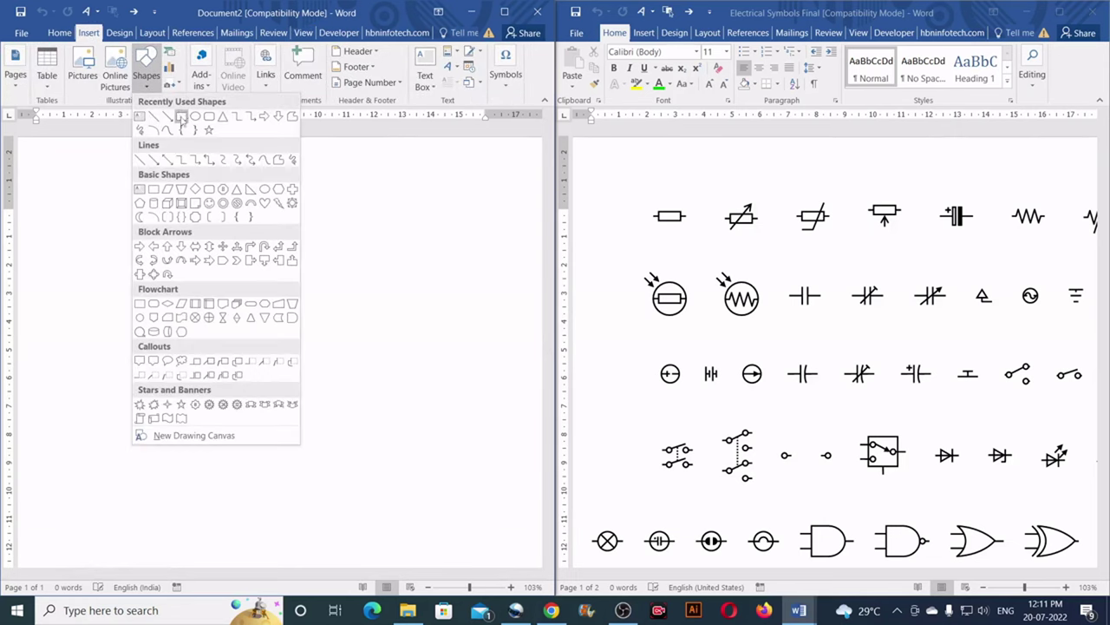
{"action": "left_click", "coordinate": [181, 118]}
{"action": "left_click_drag", "start_coordinate": [116, 260], "coordinate": [369, 388]}
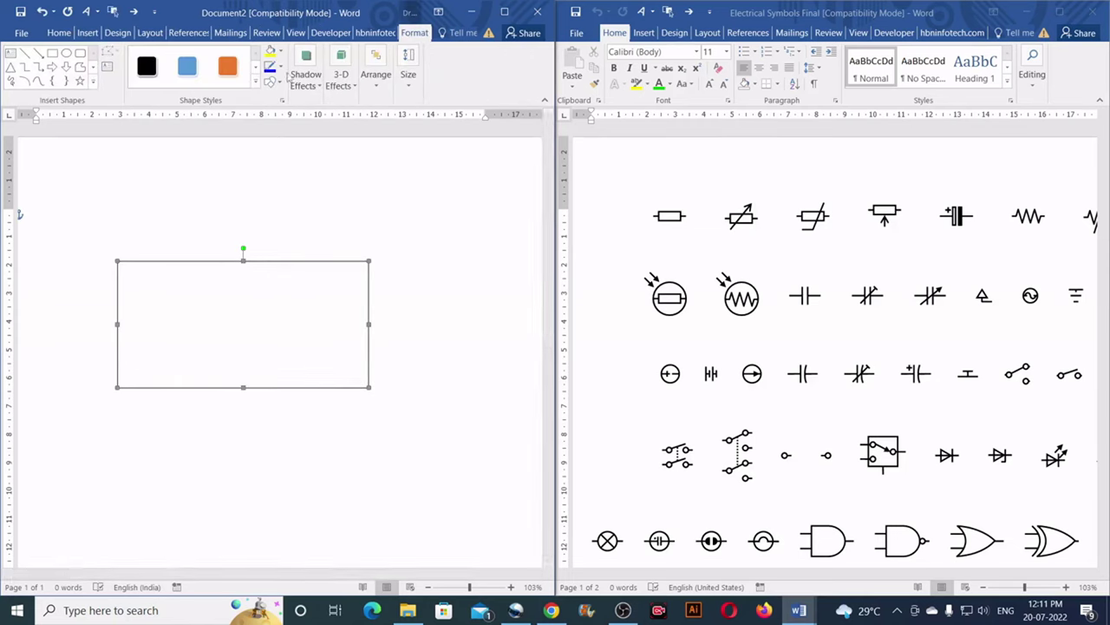
{"action": "left_click", "coordinate": [278, 67]}
{"action": "mouse_move", "coordinate": [304, 224]}
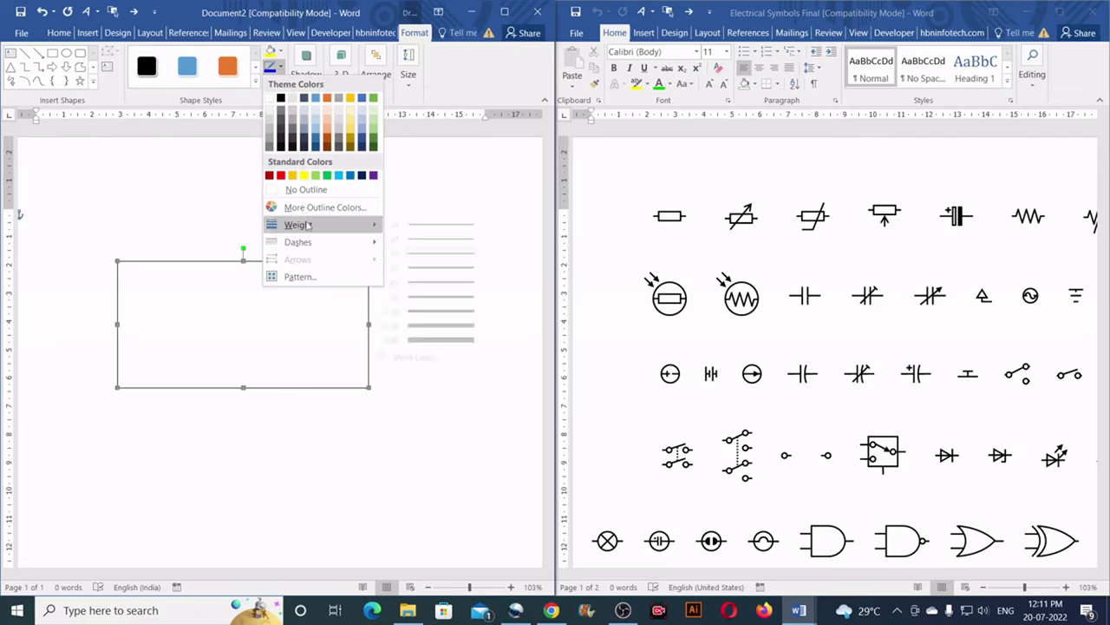
{"action": "left_click", "coordinate": [450, 274]}
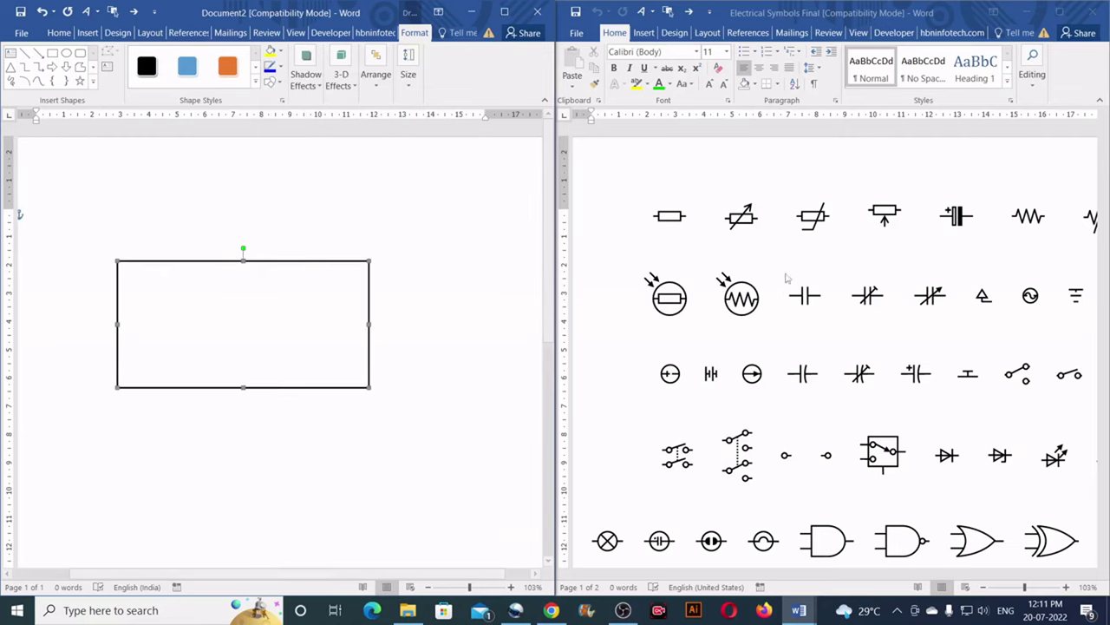
Step: Copy the rectangular resistor symbol from Electrical Symbols Final onto the top edge of the circuit rectangle, centred on the line
{"action": "left_click", "coordinate": [679, 219]}
{"action": "left_click", "coordinate": [677, 219]}
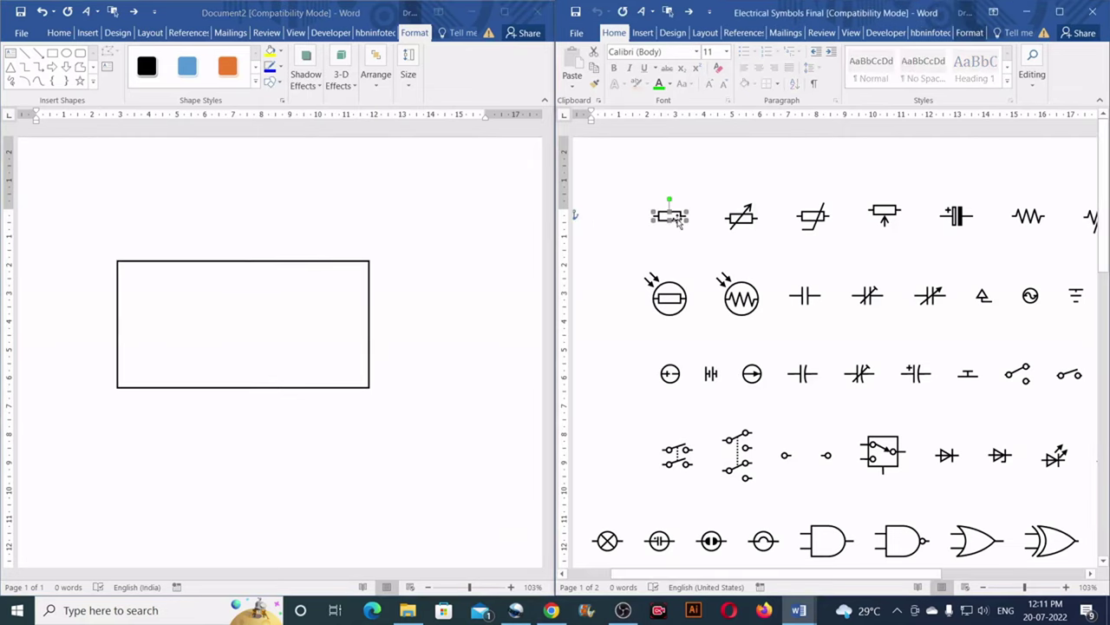
{"action": "left_click_drag", "start_coordinate": [680, 219], "coordinate": [283, 260]}
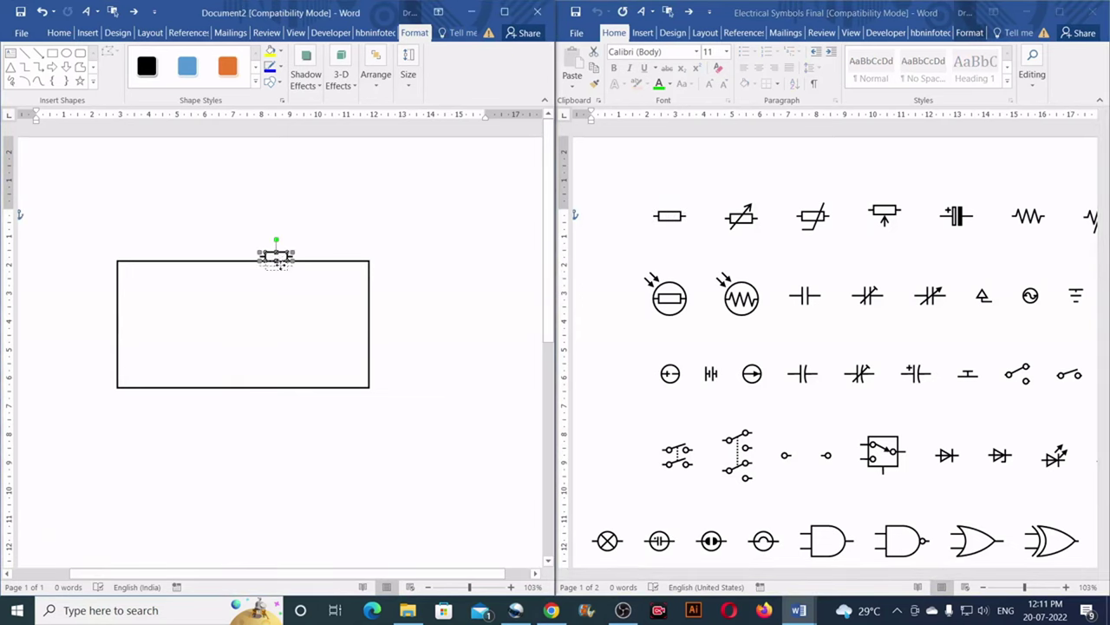
{"action": "left_click_drag", "start_coordinate": [277, 263], "coordinate": [278, 265]}
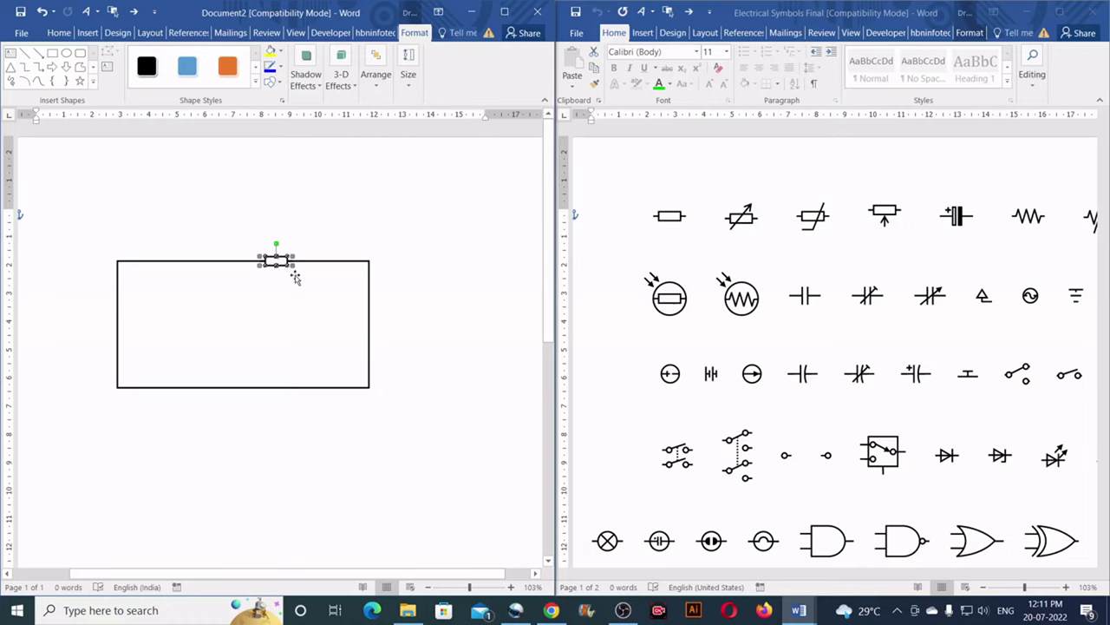
{"action": "left_click", "coordinate": [323, 238]}
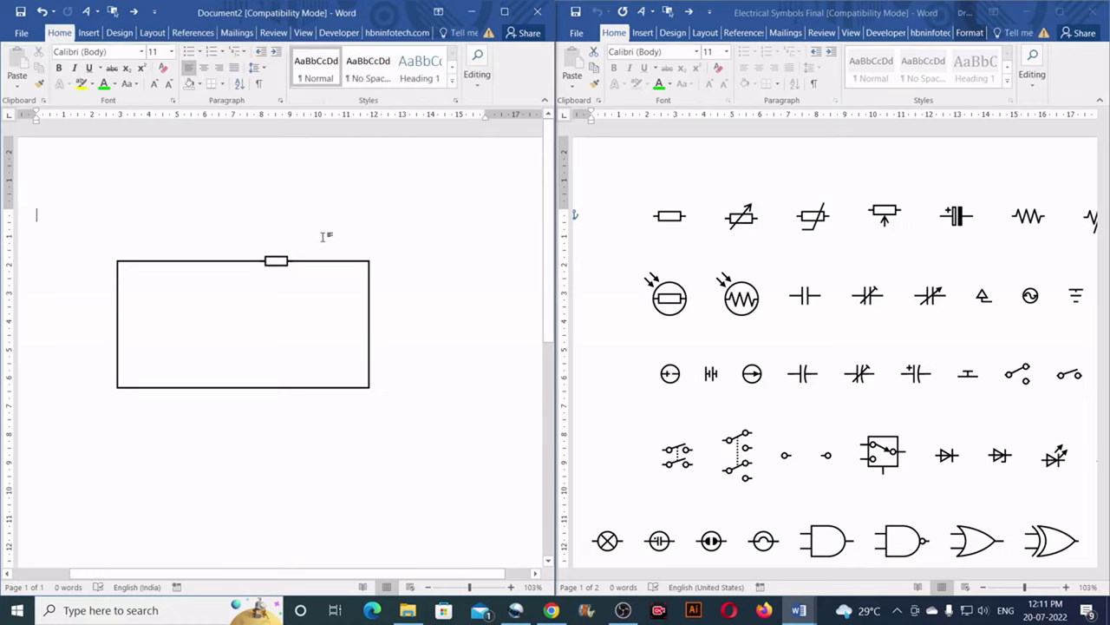
Step: Copy the zigzag resistor symbol onto the rectangle's top edge, to the right of the rectangular resistor, and nudge it onto the line
{"action": "left_click", "coordinate": [1031, 223]}
{"action": "left_click", "coordinate": [1032, 223]}
{"action": "left_click_drag", "start_coordinate": [1030, 223], "coordinate": [304, 278]}
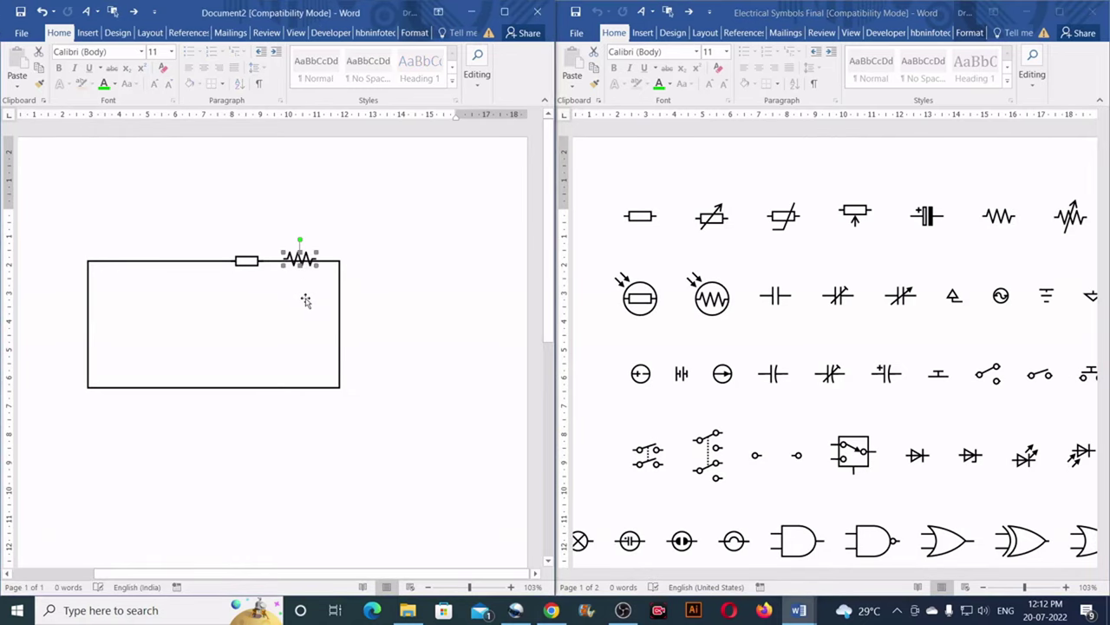
{"action": "key", "text": "Down"}
{"action": "key", "text": "Down"}
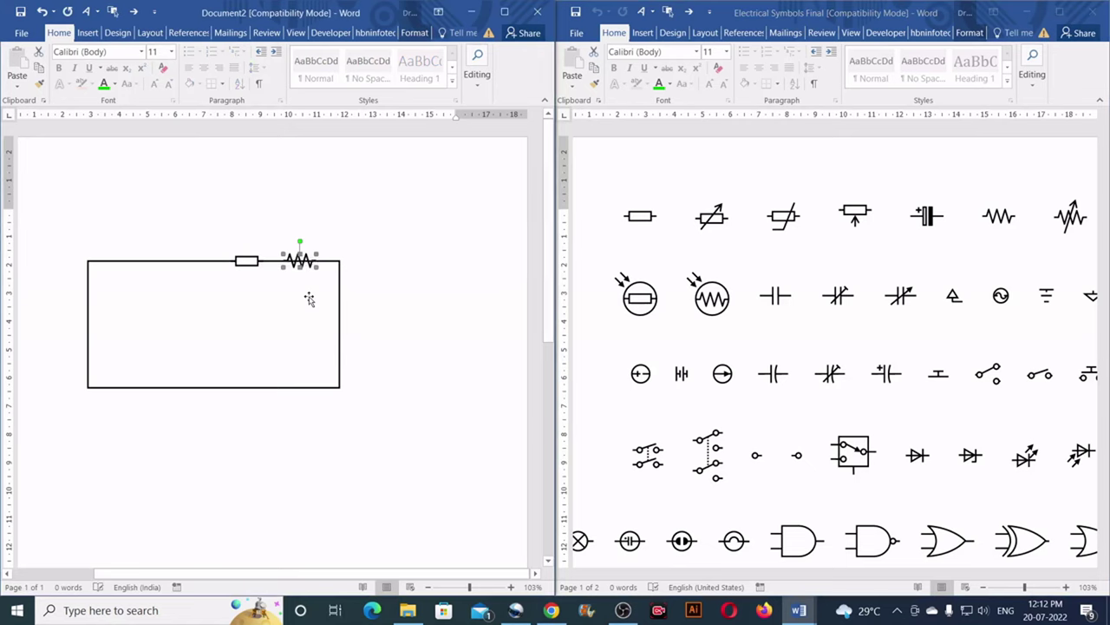
Step: Move the zigzag resistor above the circuit and draw a small rectangle about 1.25 cm wide and 0.59 cm high beside it
{"action": "left_click_drag", "start_coordinate": [367, 221], "coordinate": [389, 206]}
{"action": "left_click", "coordinate": [412, 205]}
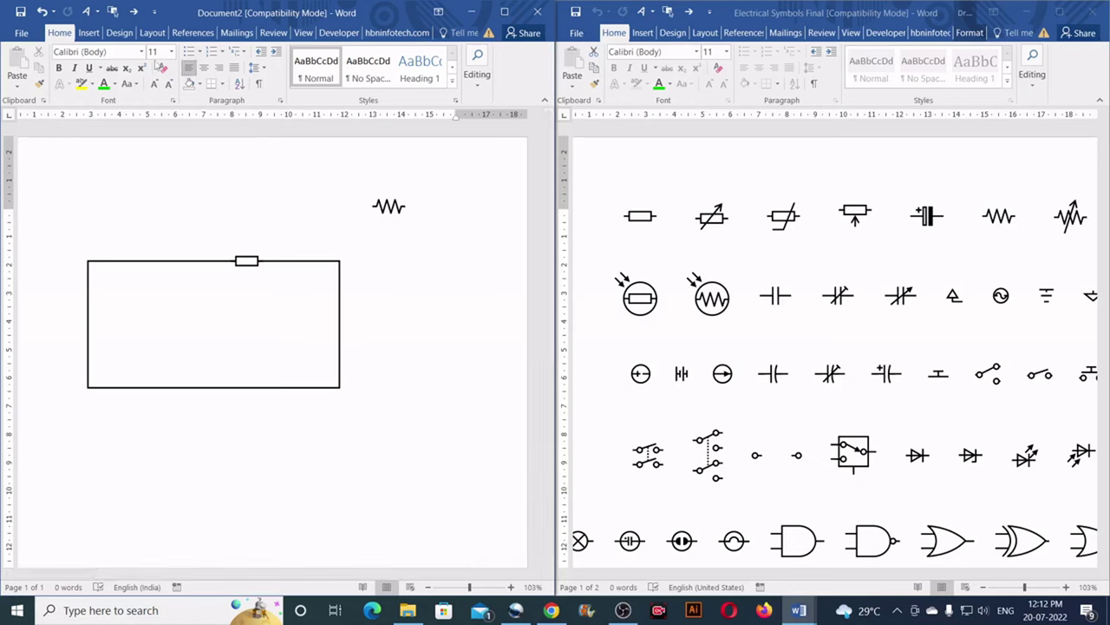
{"action": "left_click", "coordinate": [91, 37]}
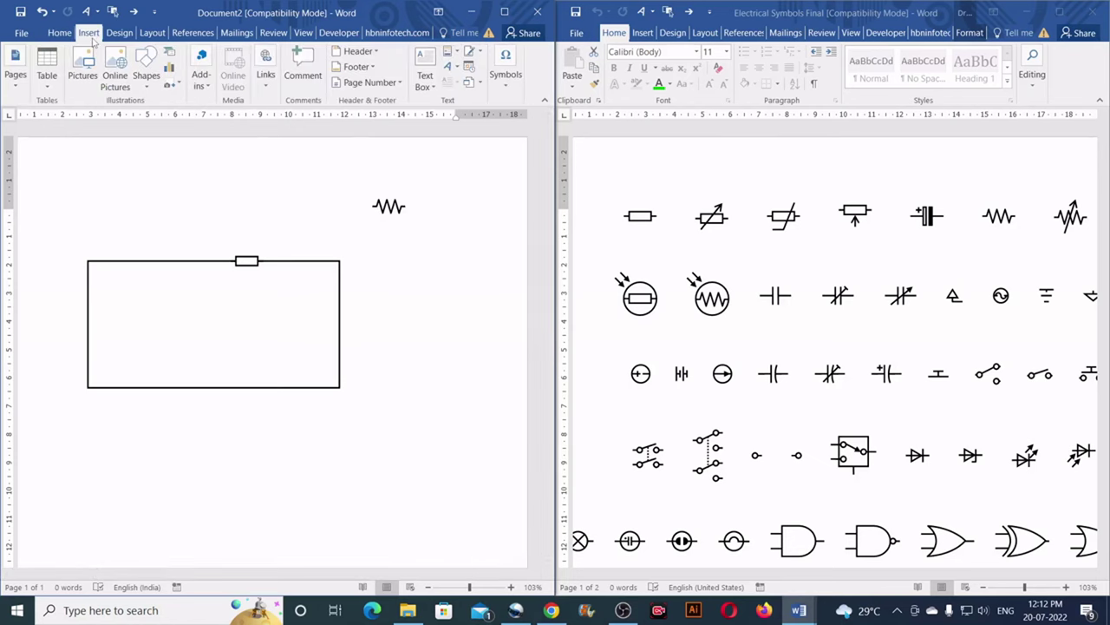
{"action": "left_click", "coordinate": [145, 75]}
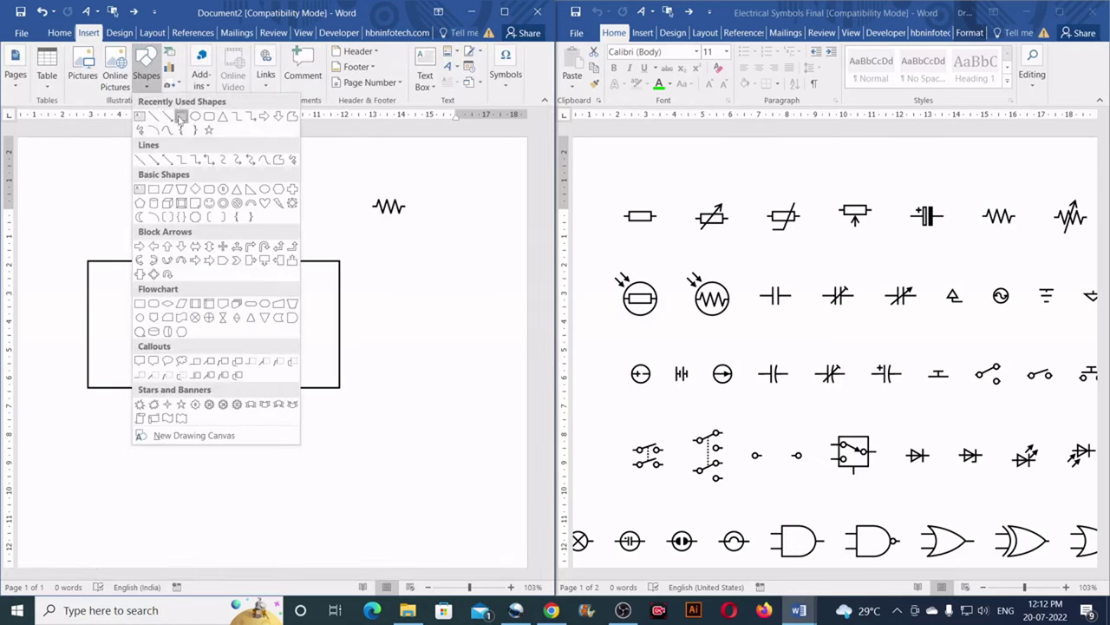
{"action": "left_click", "coordinate": [169, 117]}
{"action": "left_click_drag", "start_coordinate": [296, 205], "coordinate": [332, 222]}
Step: Check the zigzag resistor's size and set the small rectangle to 0.49 cm high and 1.19 cm wide
{"action": "left_click", "coordinate": [394, 213]}
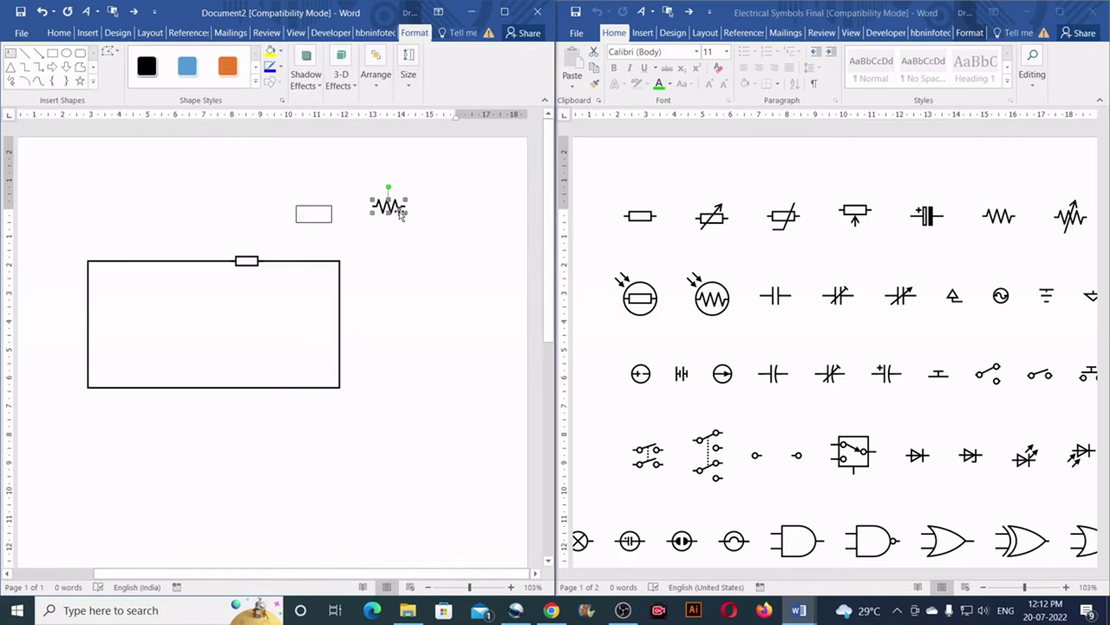
{"action": "left_click", "coordinate": [406, 87]}
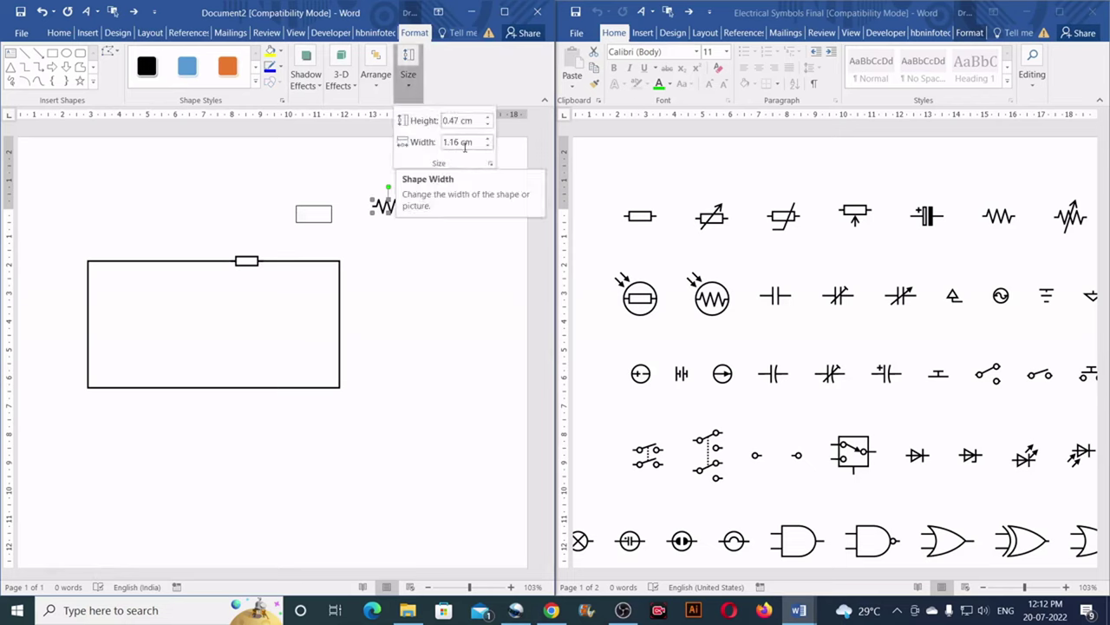
{"action": "left_click", "coordinate": [313, 213]}
{"action": "left_click", "coordinate": [313, 213]}
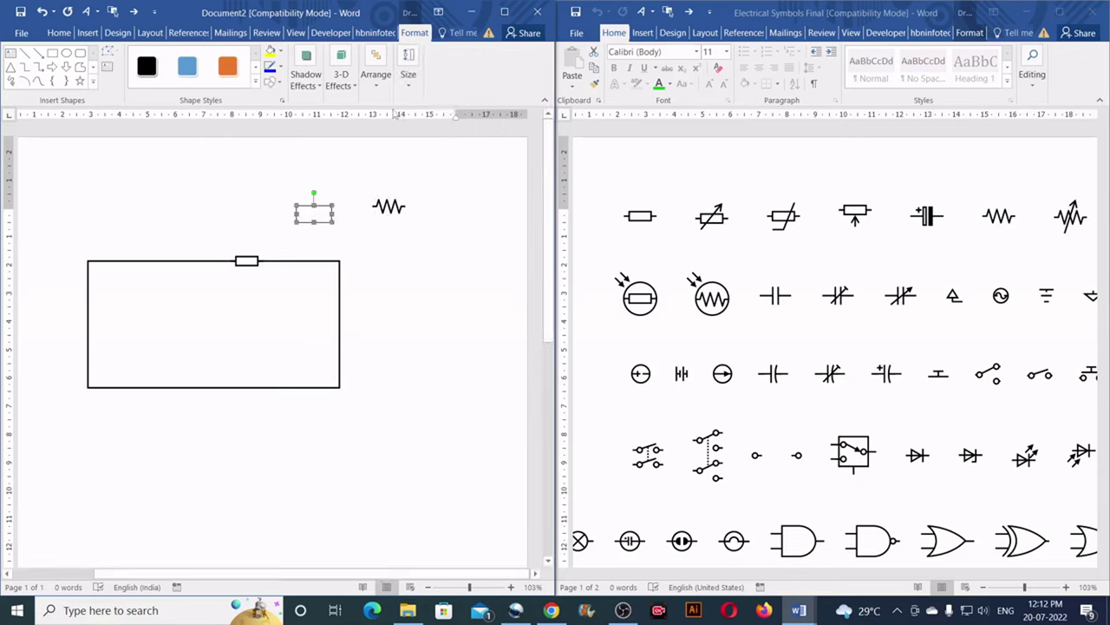
{"action": "left_click", "coordinate": [408, 92]}
{"action": "left_click", "coordinate": [470, 121]}
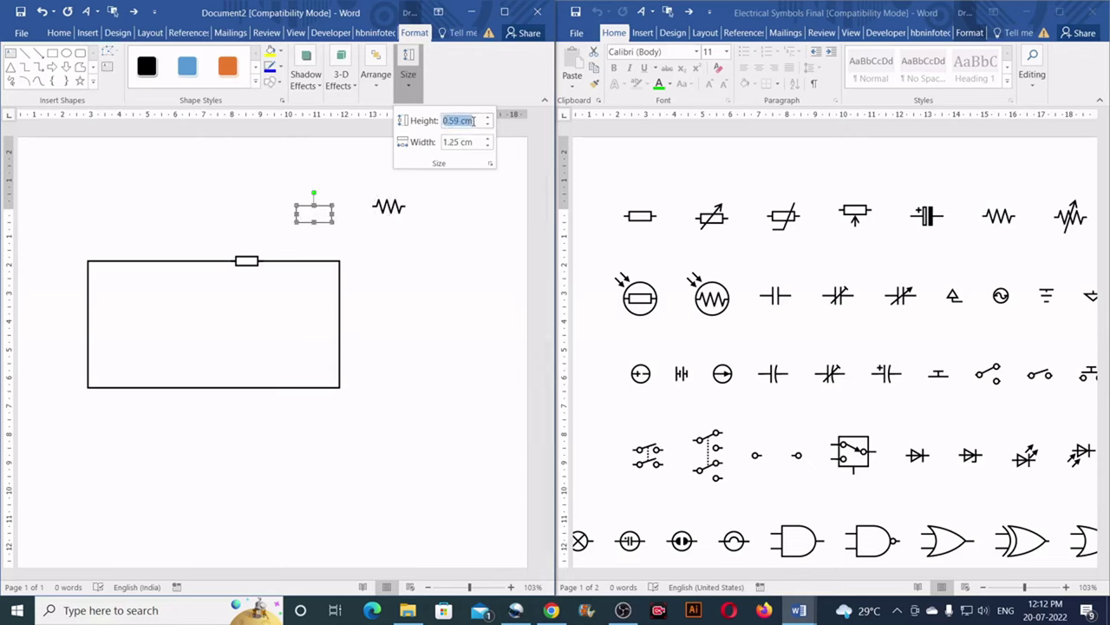
{"action": "key", "text": "BackSpace"}
{"action": "left_click", "coordinate": [473, 140]}
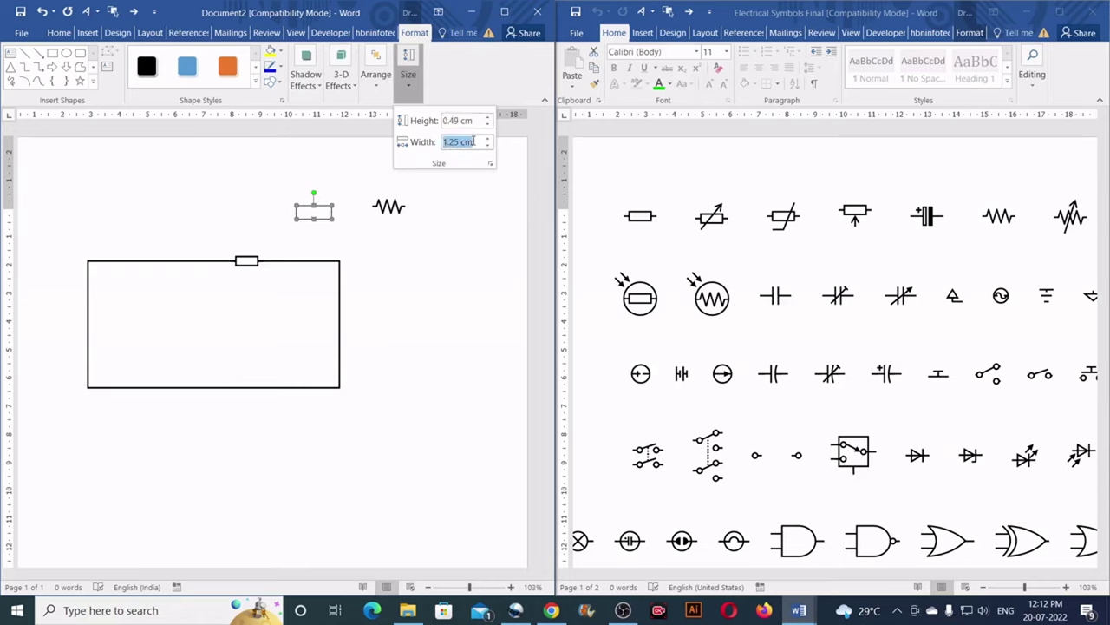
{"action": "type", "text": "1.19"}
{"action": "key", "text": "Return"}
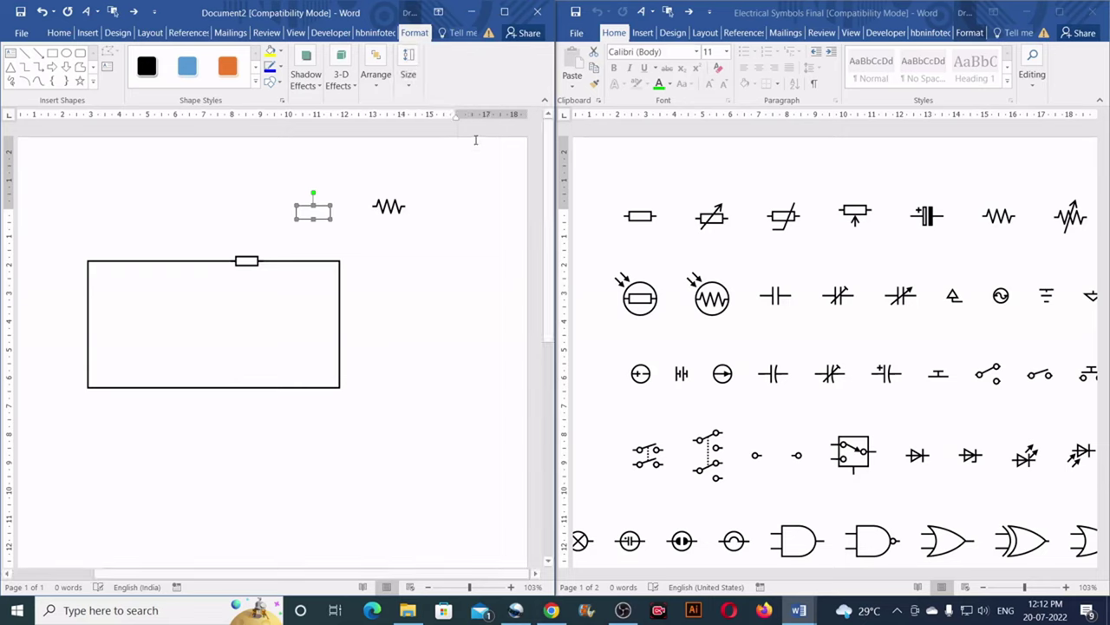
Step: Move the small rectangle against the zigzag resistor and give it a white fill with no outline
{"action": "left_click", "coordinate": [390, 206], "text": "shift"}
{"action": "left_click_drag", "start_coordinate": [314, 213], "coordinate": [356, 213]}
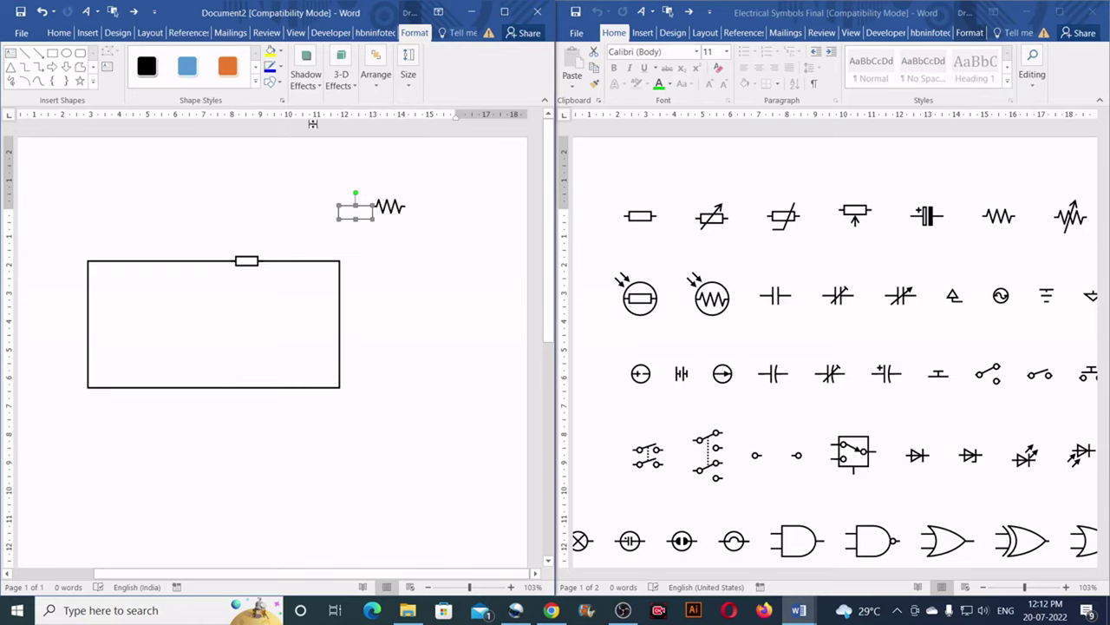
{"action": "left_click", "coordinate": [279, 53]}
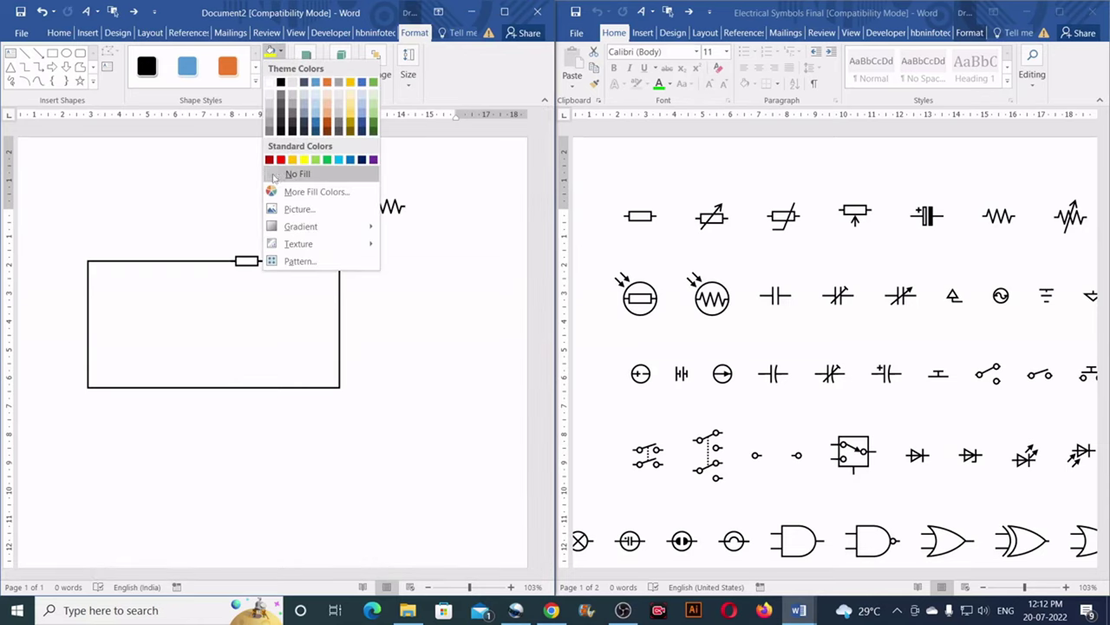
{"action": "left_click", "coordinate": [270, 81]}
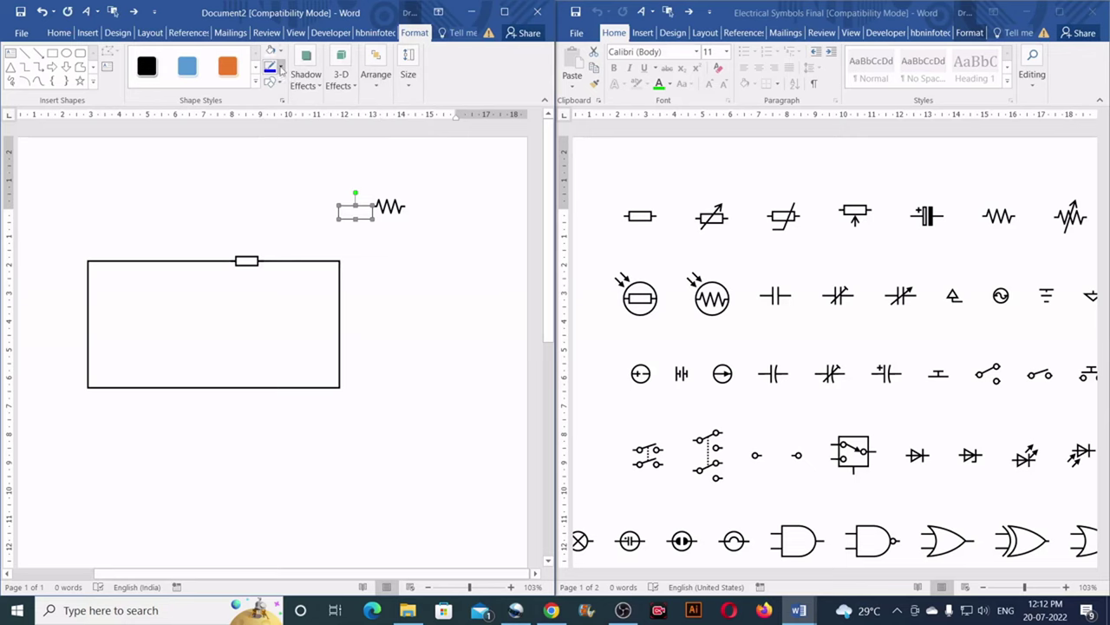
{"action": "left_click", "coordinate": [279, 69]}
{"action": "left_click", "coordinate": [296, 192]}
Step: Send the small white rectangle to the back
{"action": "left_click", "coordinate": [354, 212]}
{"action": "left_click", "coordinate": [380, 94]}
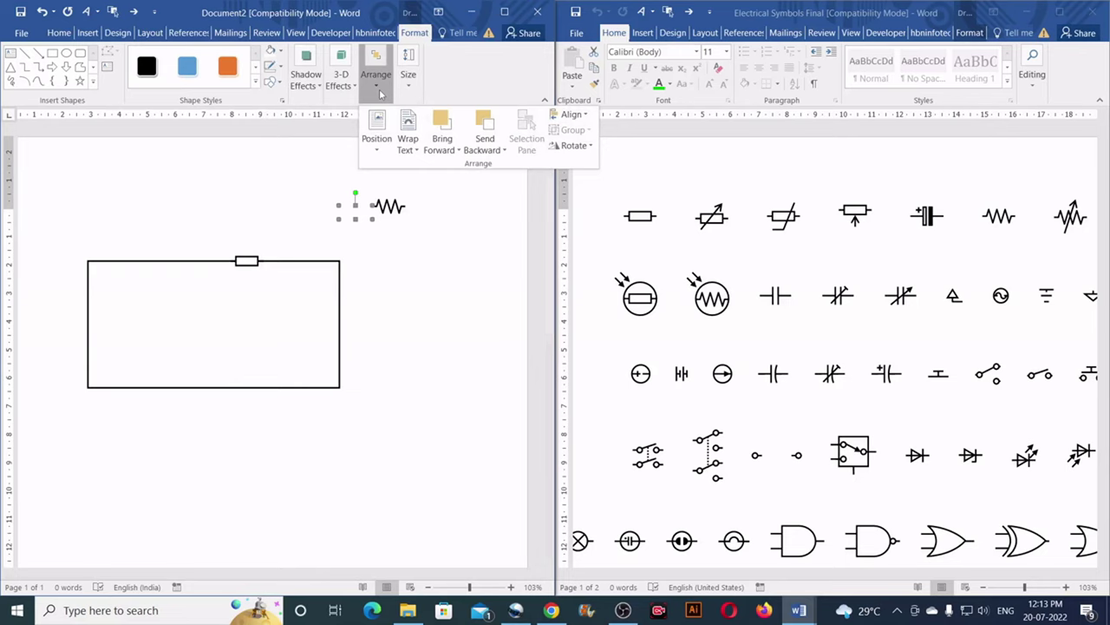
{"action": "left_click", "coordinate": [503, 151]}
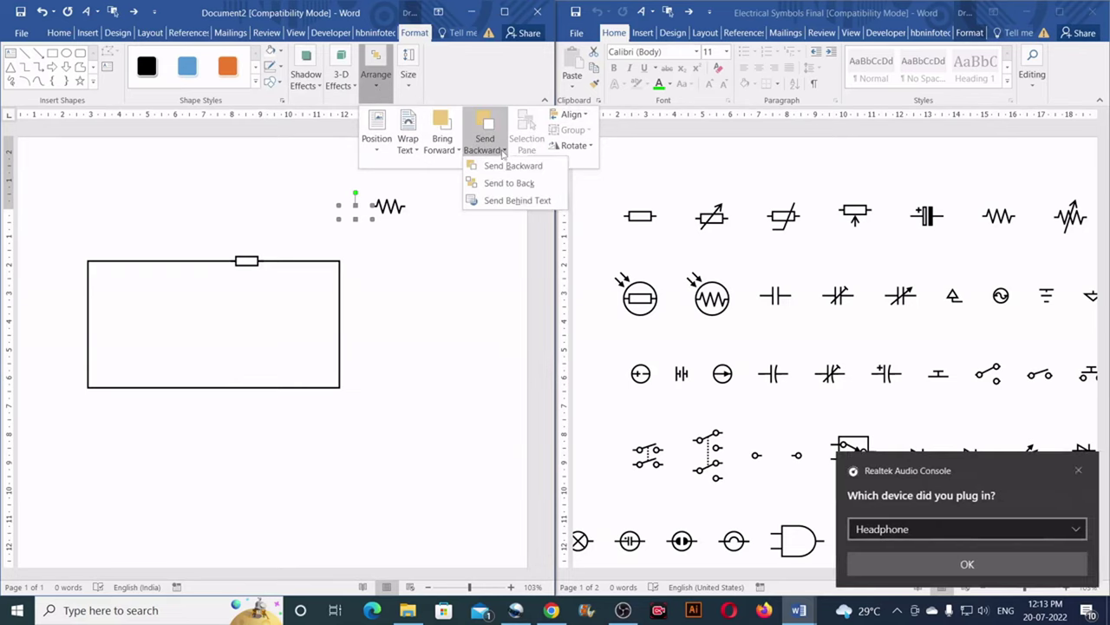
{"action": "left_click", "coordinate": [504, 184]}
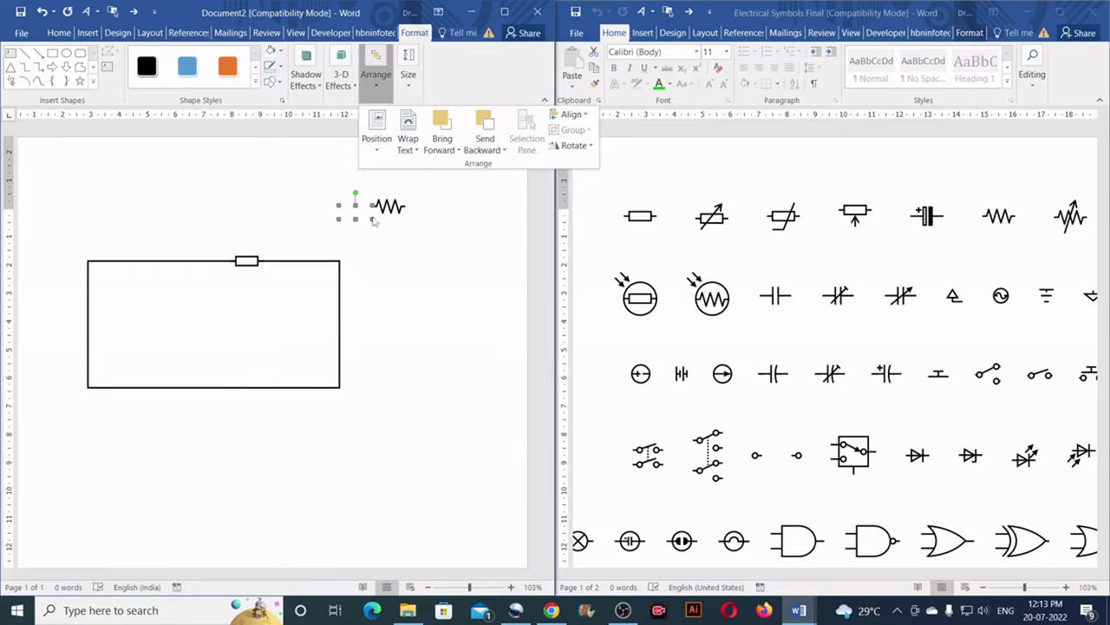
Step: Align the white rectangle and the zigzag resistor to each other's center and middle, and group them
{"action": "left_click", "coordinate": [458, 4]}
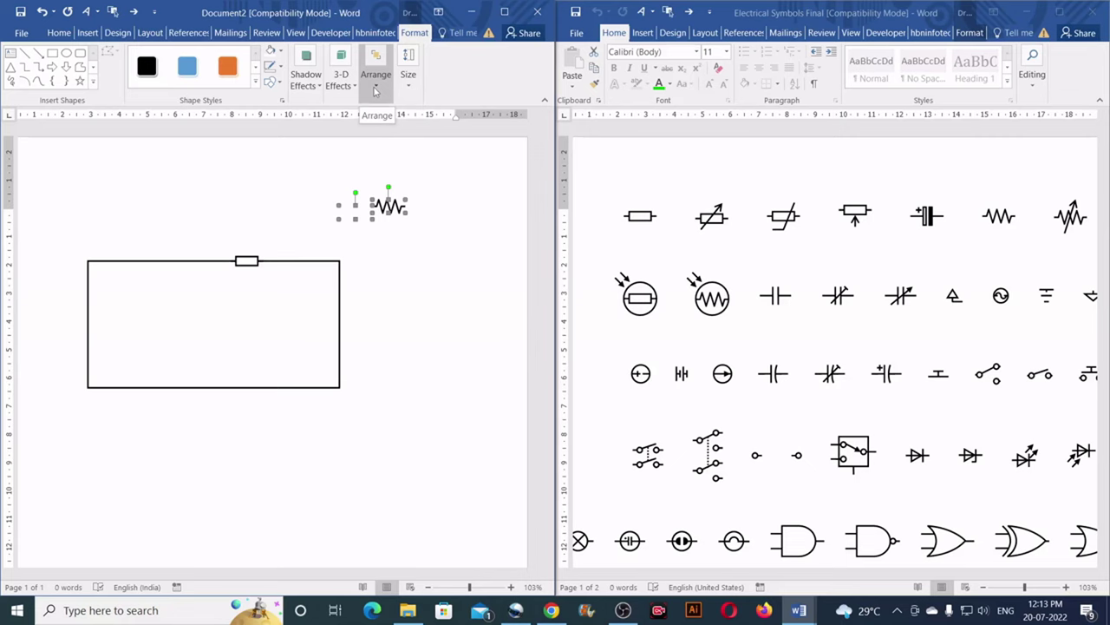
{"action": "left_click", "coordinate": [375, 90]}
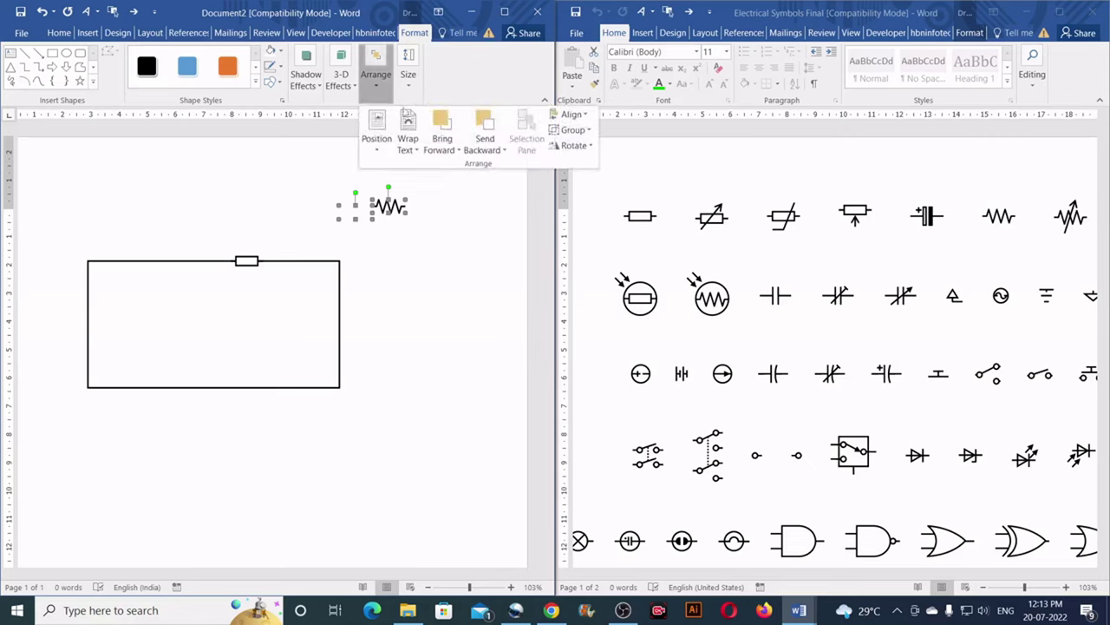
{"action": "left_click", "coordinate": [572, 116]}
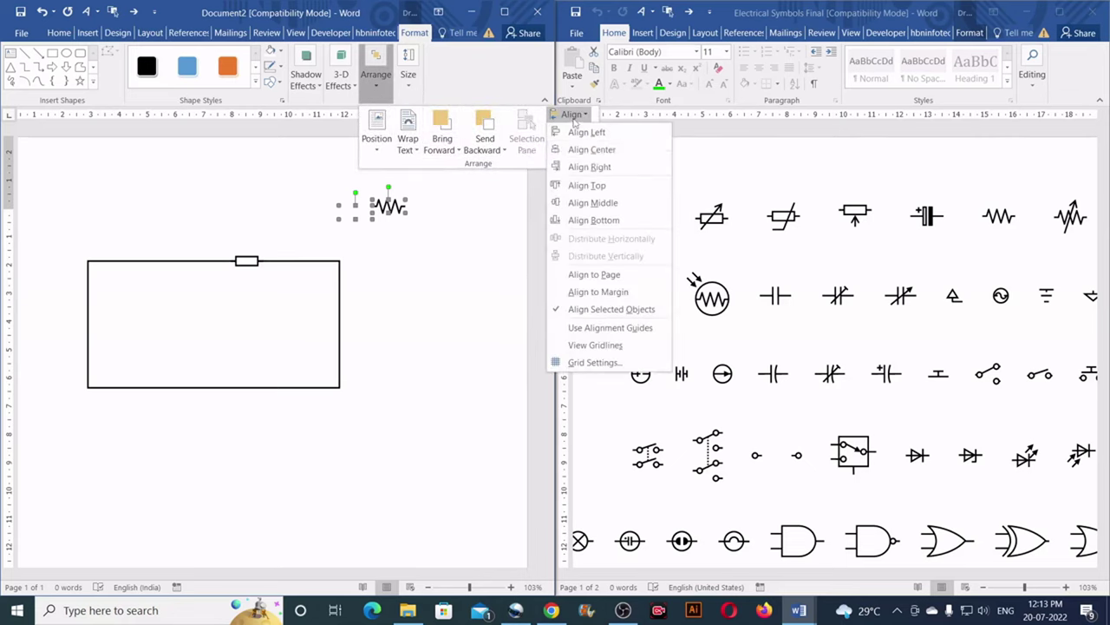
{"action": "left_click", "coordinate": [583, 149]}
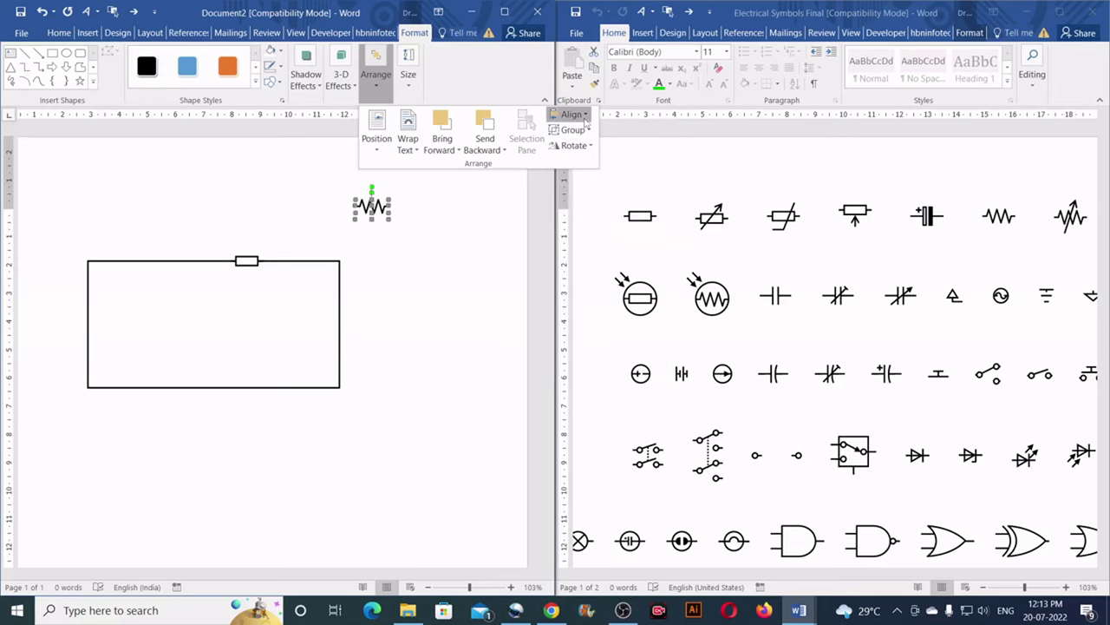
{"action": "left_click", "coordinate": [586, 122]}
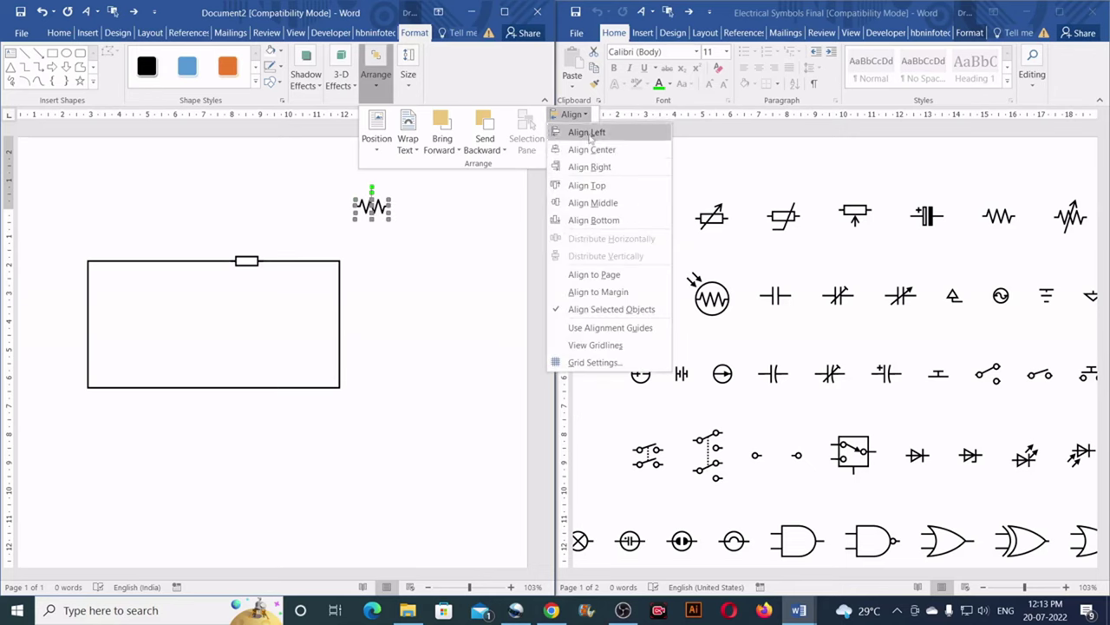
{"action": "left_click", "coordinate": [598, 203]}
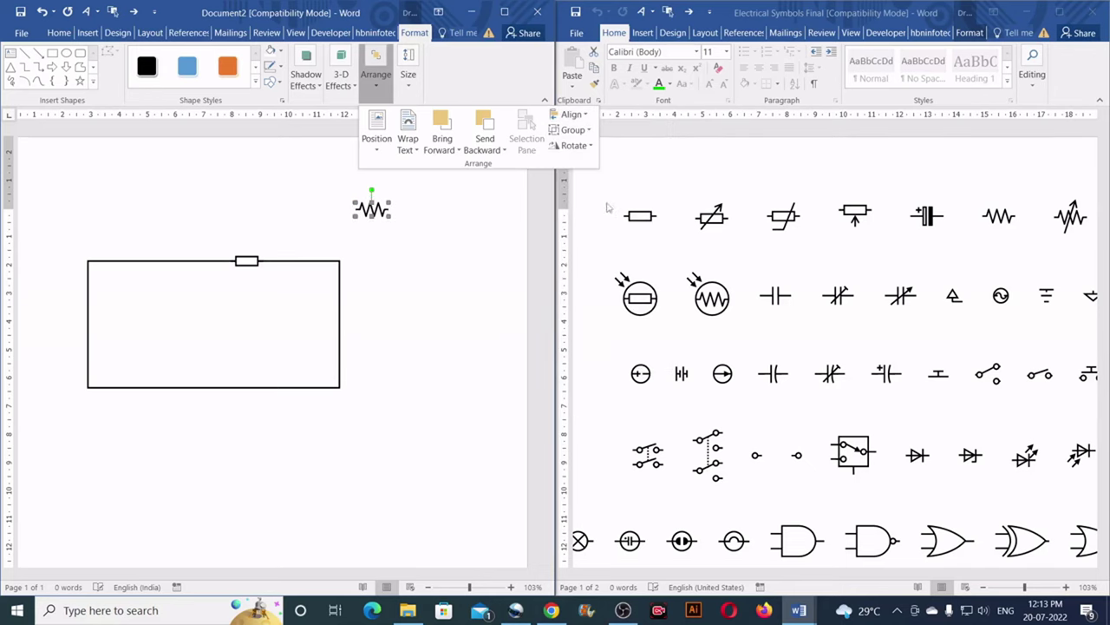
{"action": "left_click", "coordinate": [586, 132]}
{"action": "left_click", "coordinate": [581, 149]}
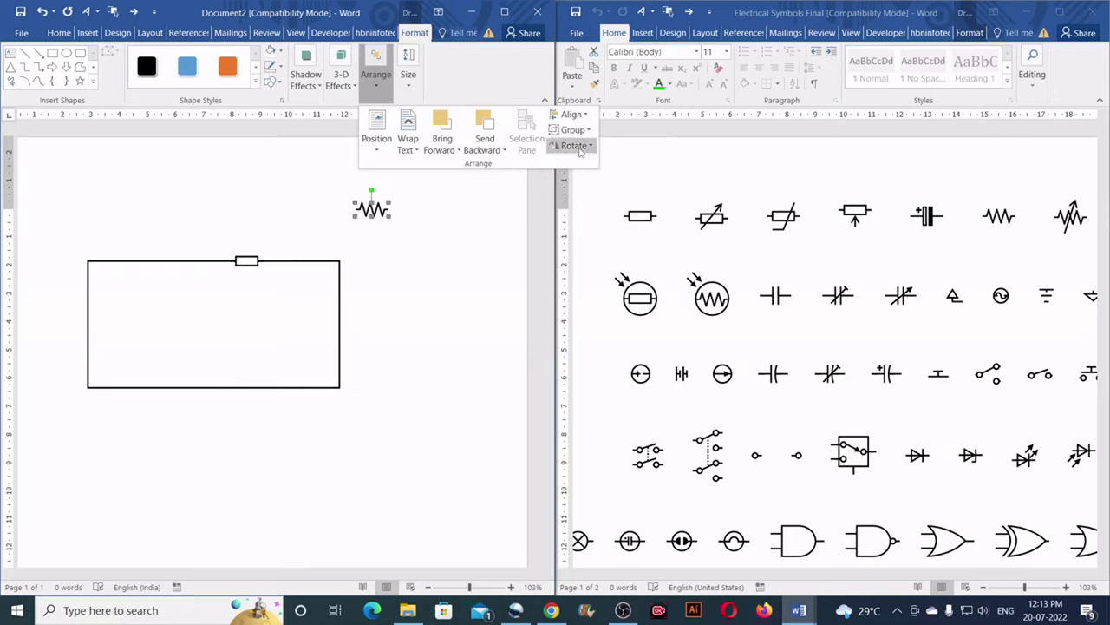
Step: Place the grouped zigzag resistor on the circuit's top edge, right of the rectangular resistor, and nudge it level with the line
{"action": "left_click_drag", "start_coordinate": [384, 213], "coordinate": [311, 263]}
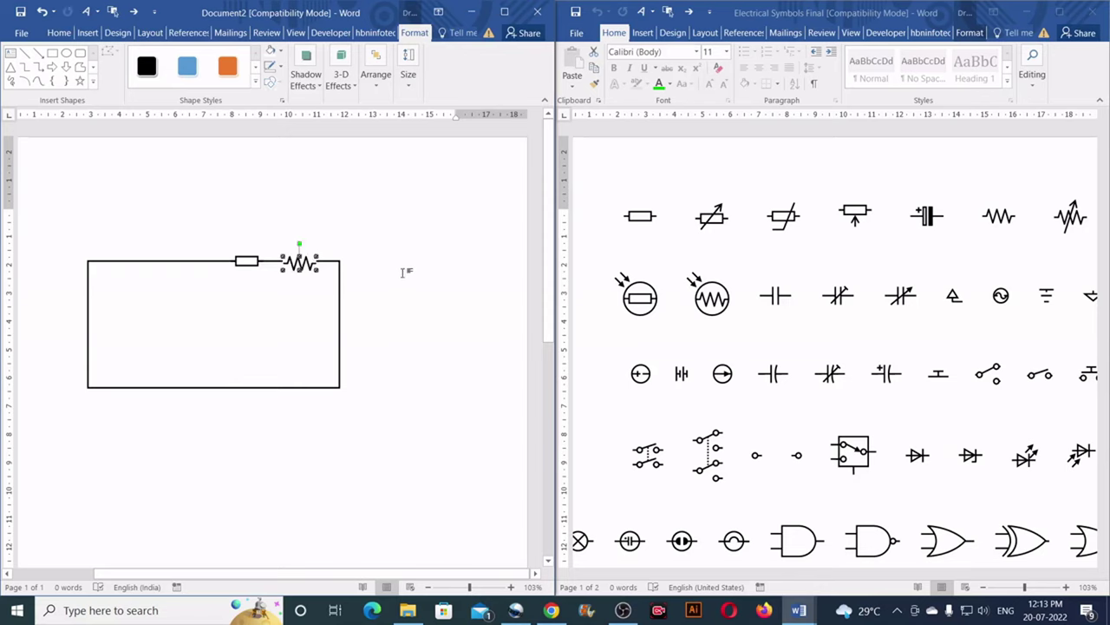
{"action": "key", "text": "Up"}
{"action": "key", "text": "Up"}
{"action": "key", "text": "Up"}
{"action": "key", "text": "Up"}
{"action": "key", "text": "Up"}
{"action": "key", "text": "Down"}
{"action": "key", "text": "Down"}
{"action": "key", "text": "Down"}
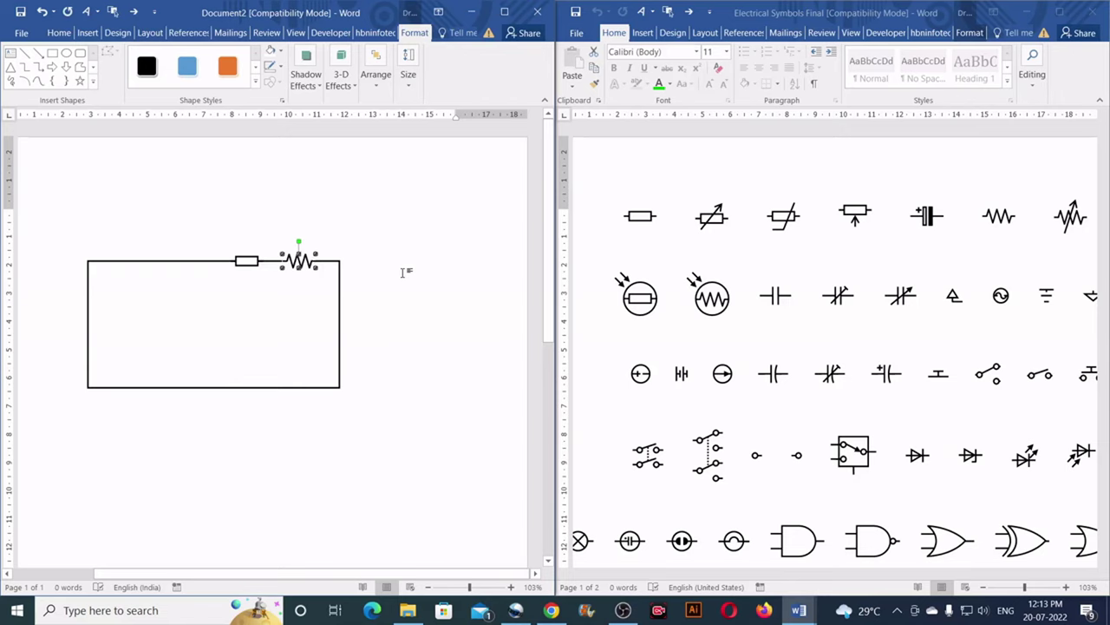
{"action": "key", "text": "Down"}
Step: Place a copy of the grouped zigzag resistor, rotated to vertical, on the upper part of the circuit's right edge
{"action": "left_click_drag", "start_coordinate": [304, 262], "coordinate": [342, 302]}
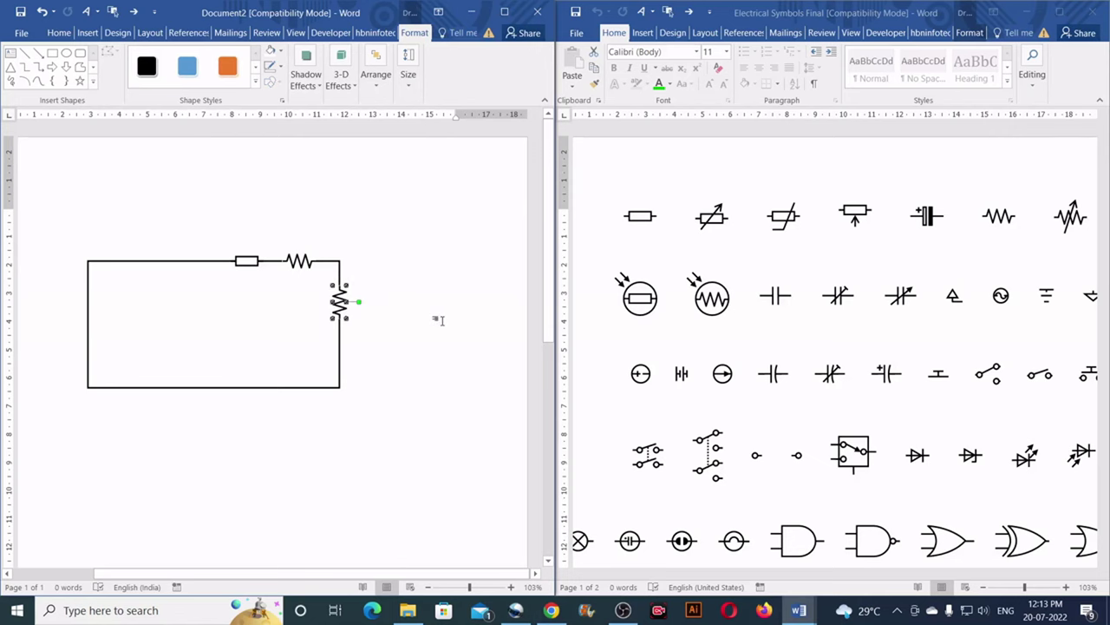
{"action": "left_click", "coordinate": [448, 306]}
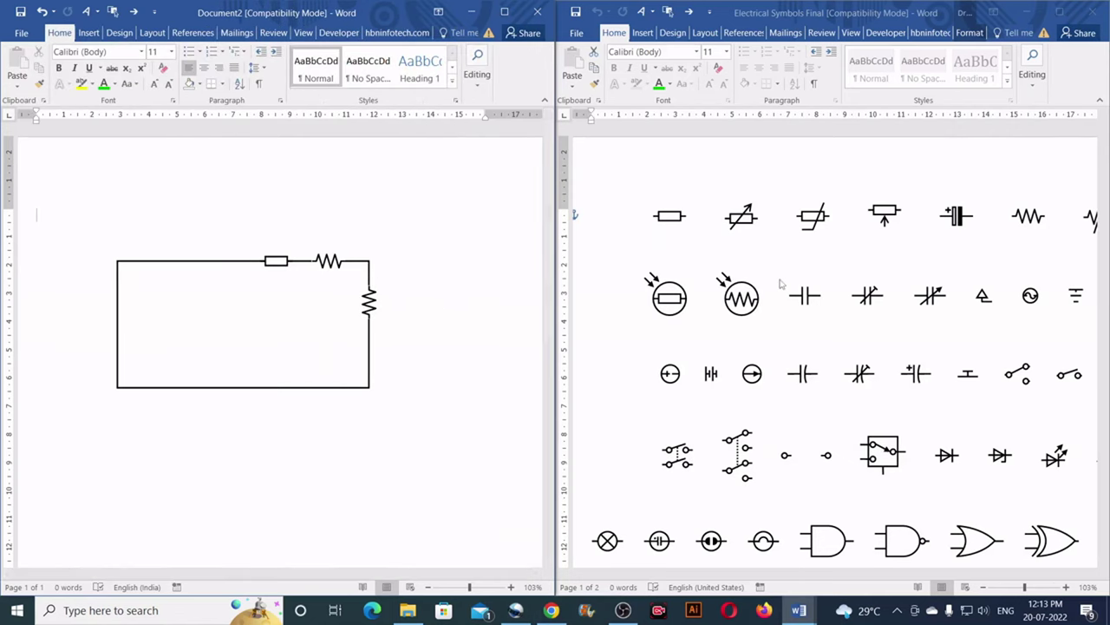
Step: Copy the circled rectangular photoresistor symbol from Electrical Symbols Final onto the circuit's bottom edge near its middle
{"action": "left_click", "coordinate": [675, 302]}
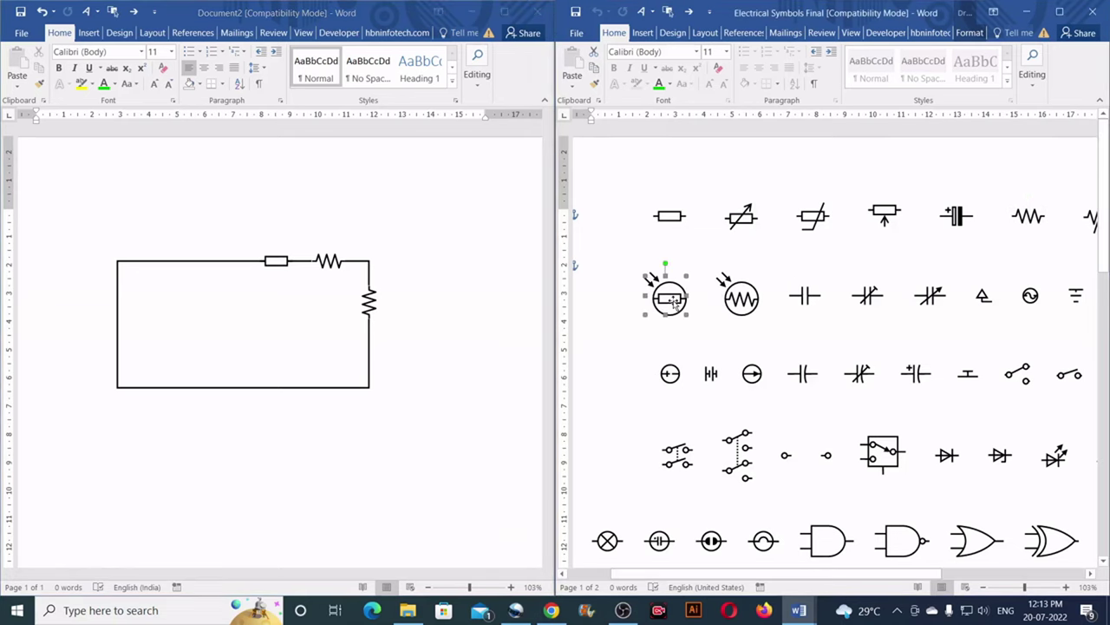
{"action": "left_click_drag", "start_coordinate": [675, 302], "coordinate": [212, 400]}
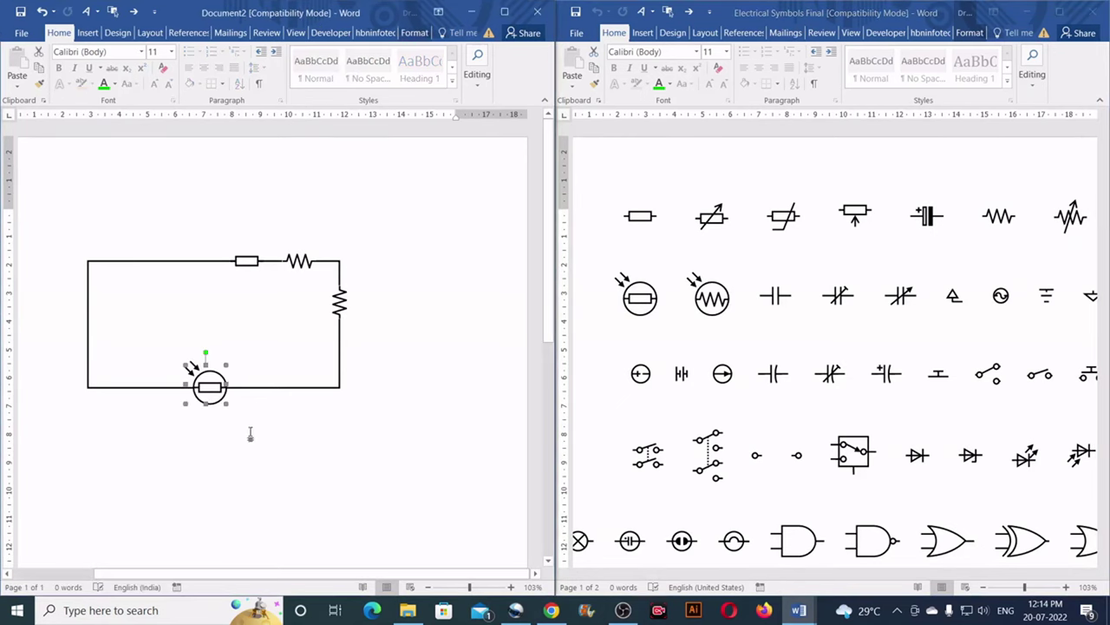
{"action": "key", "text": "alt+Tab"}
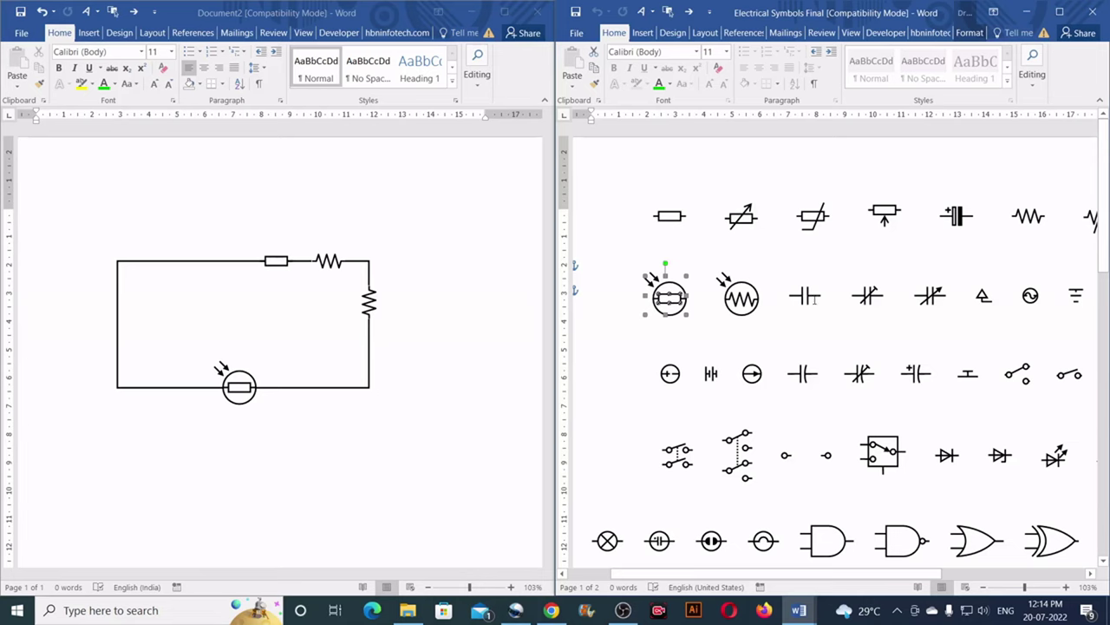
Step: Copy the plain two-plate capacitor symbol from Electrical Symbols Final into the circuit document and park it outside the loop, right of its lower corner
{"action": "left_click", "coordinate": [814, 298]}
{"action": "left_click", "coordinate": [807, 297]}
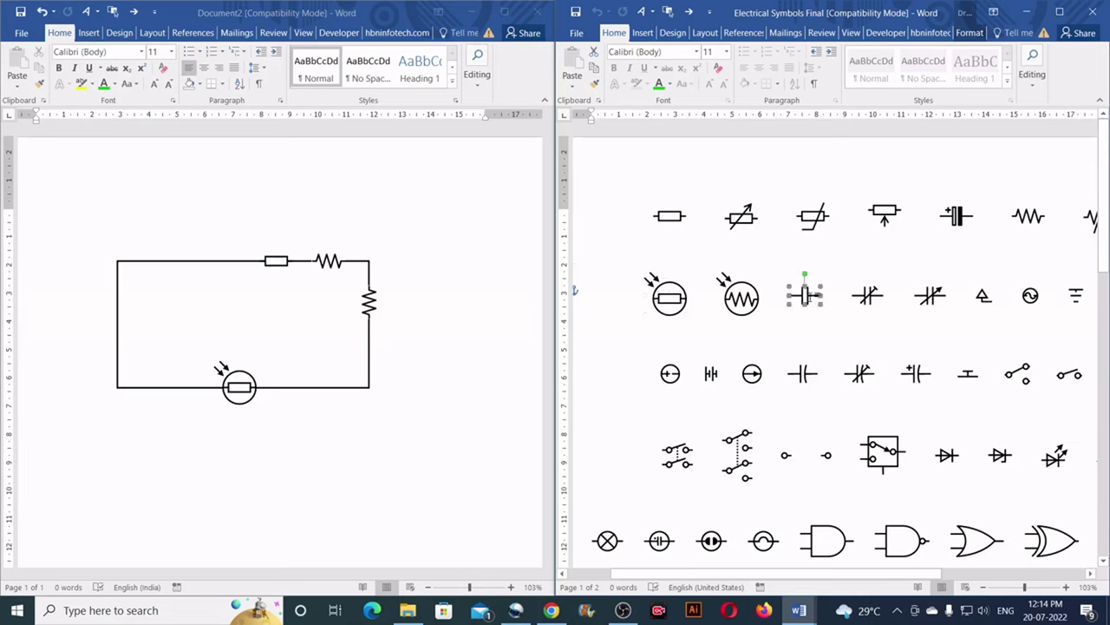
{"action": "mouse_move", "coordinate": [805, 296]}
{"action": "left_mouse_down"}
{"action": "mouse_move", "coordinate": [653, 357]}
{"action": "mouse_move", "coordinate": [318, 395]}
{"action": "left_mouse_up"}
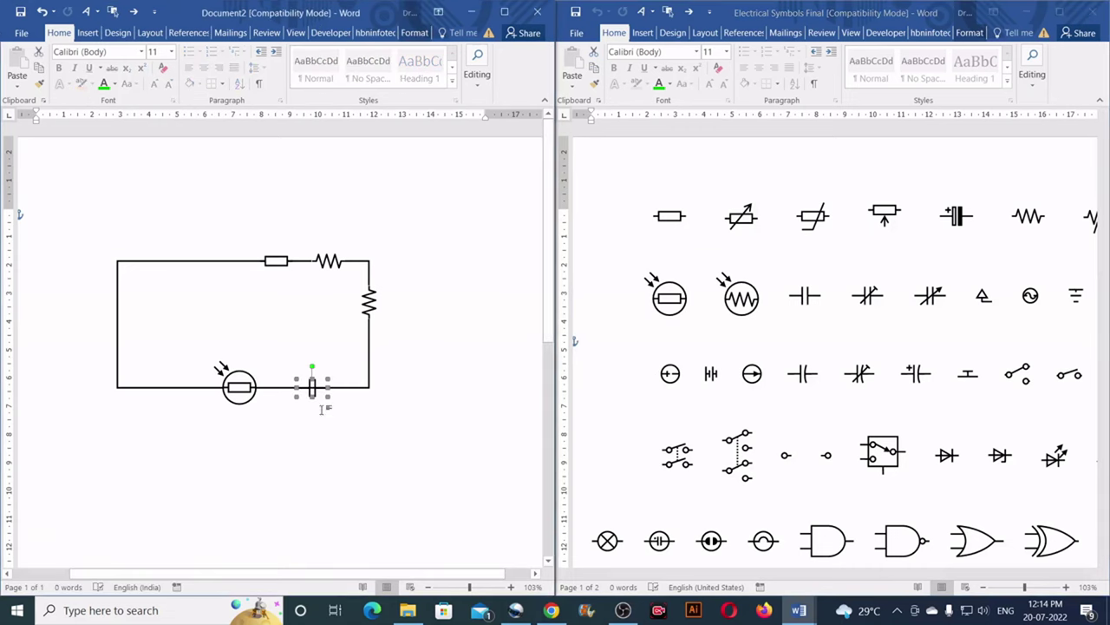
{"action": "left_click_drag", "start_coordinate": [458, 428], "coordinate": [441, 398]}
{"action": "left_click", "coordinate": [471, 425]}
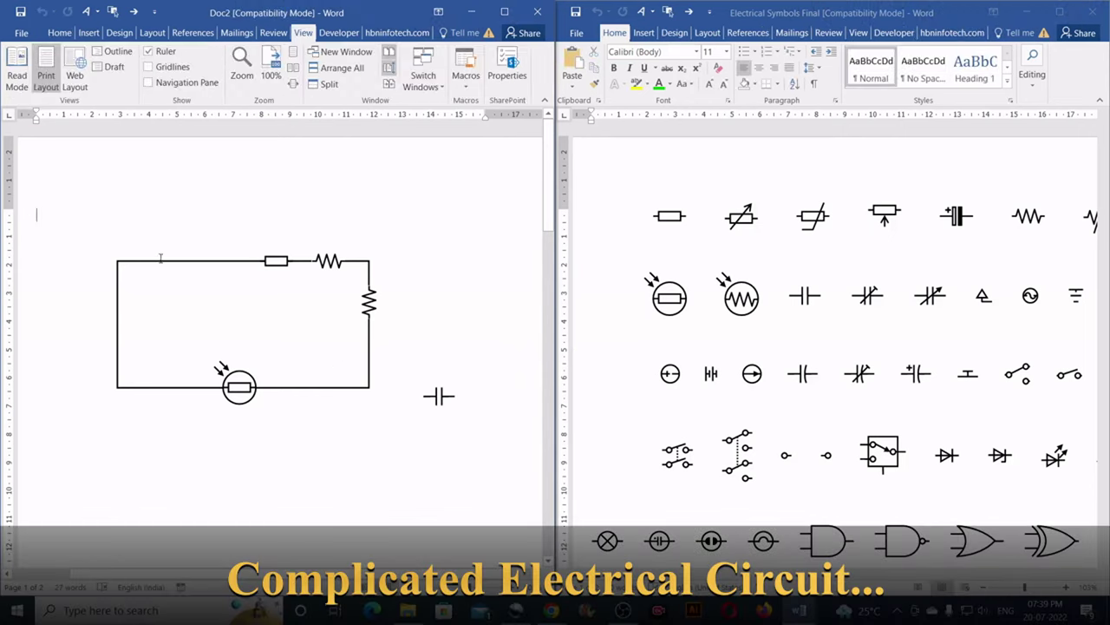
Step: Bring up the finished amplifier circuit on page 2 of Doc2 and view that document on its own instead of side by side
{"action": "scroll", "coordinate": [373, 351], "scroll_direction": "down", "scroll_amount": 2}
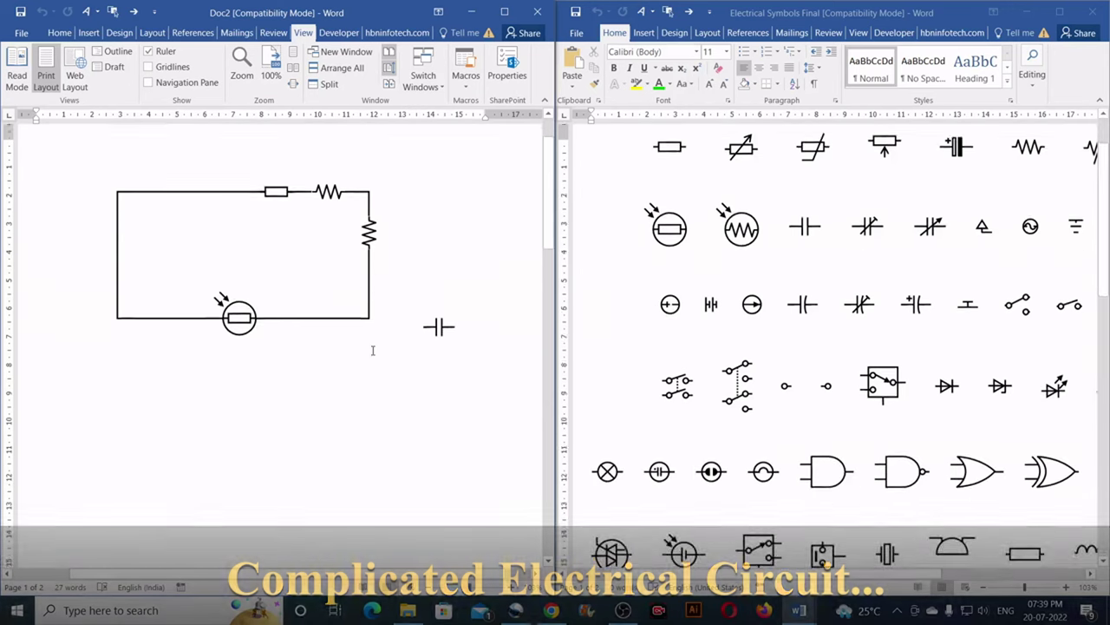
{"action": "scroll", "coordinate": [373, 351], "scroll_direction": "down", "scroll_amount": 15}
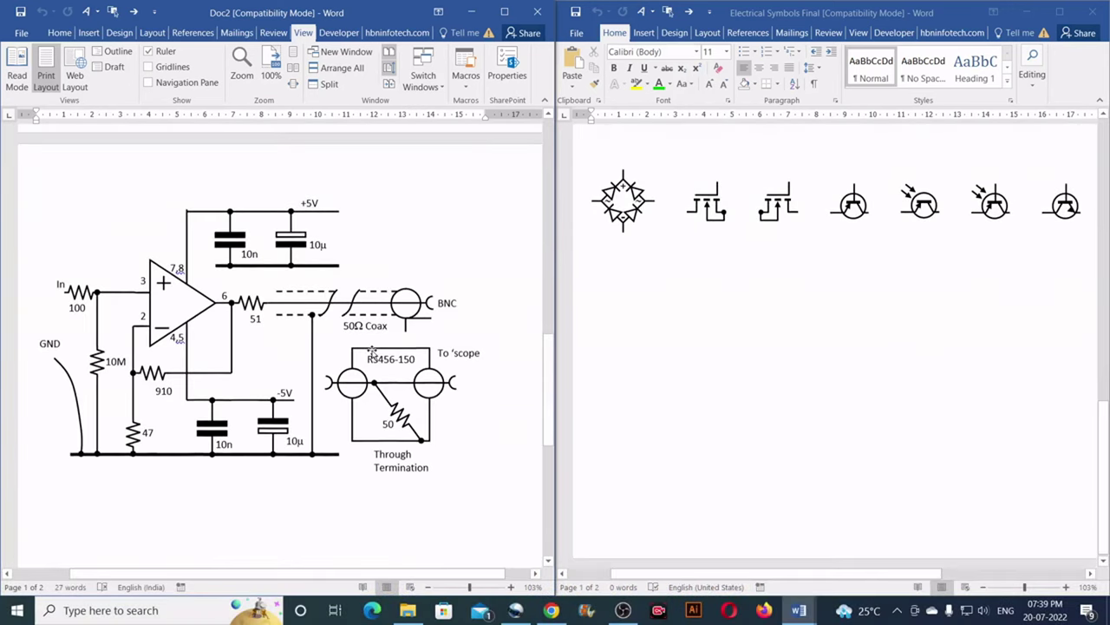
{"action": "scroll", "coordinate": [371, 351], "scroll_direction": "down", "scroll_amount": 1}
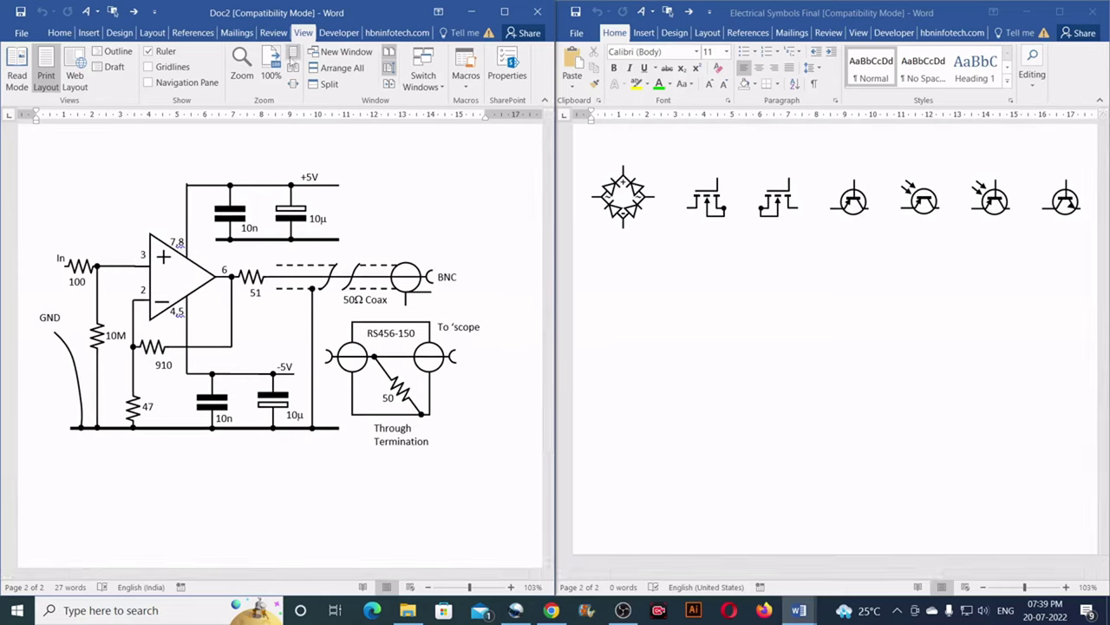
{"action": "left_click", "coordinate": [389, 52]}
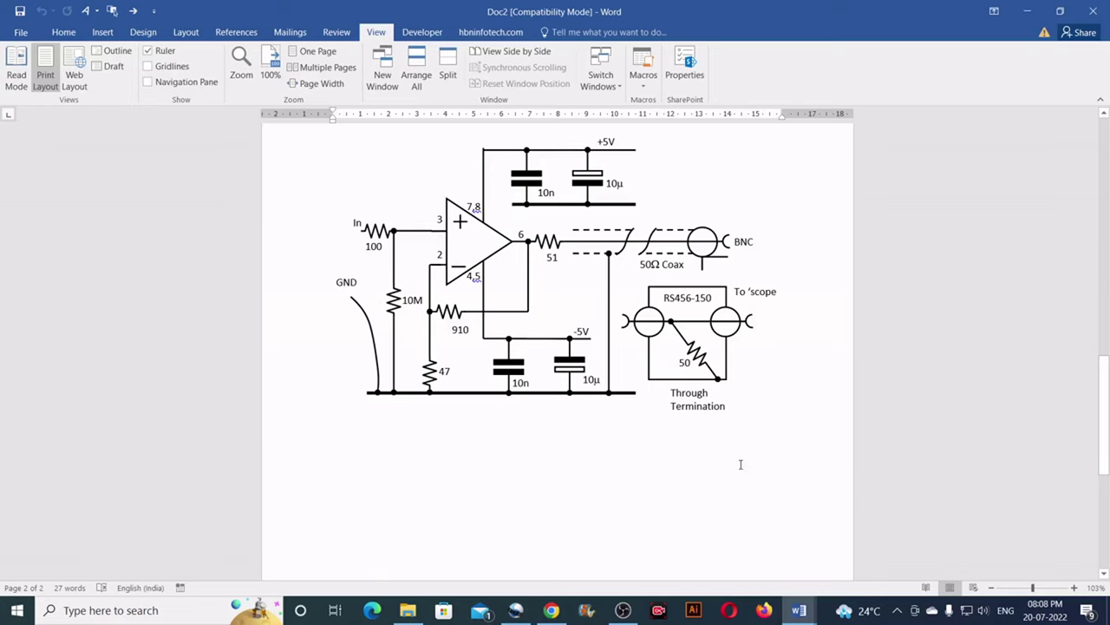
Step: View Doc2 side by side with Electrical Symbols Final and copy the op-amp triangle symbol to page 2, above the amplifier circuit
{"action": "left_click", "coordinate": [509, 52]}
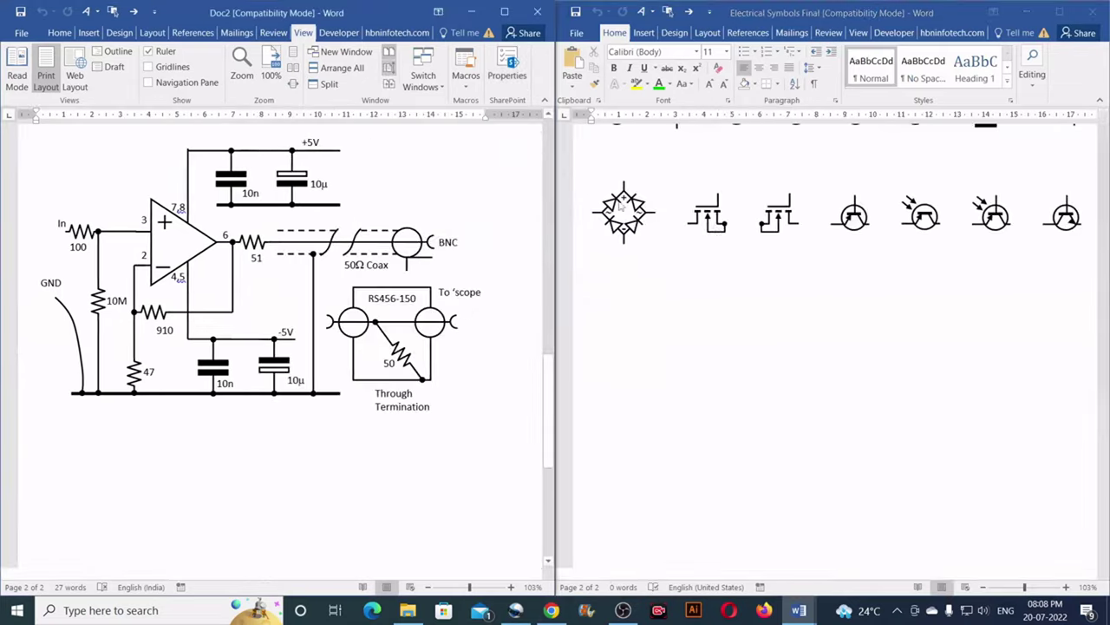
{"action": "scroll", "coordinate": [841, 330], "scroll_direction": "up", "scroll_amount": 3}
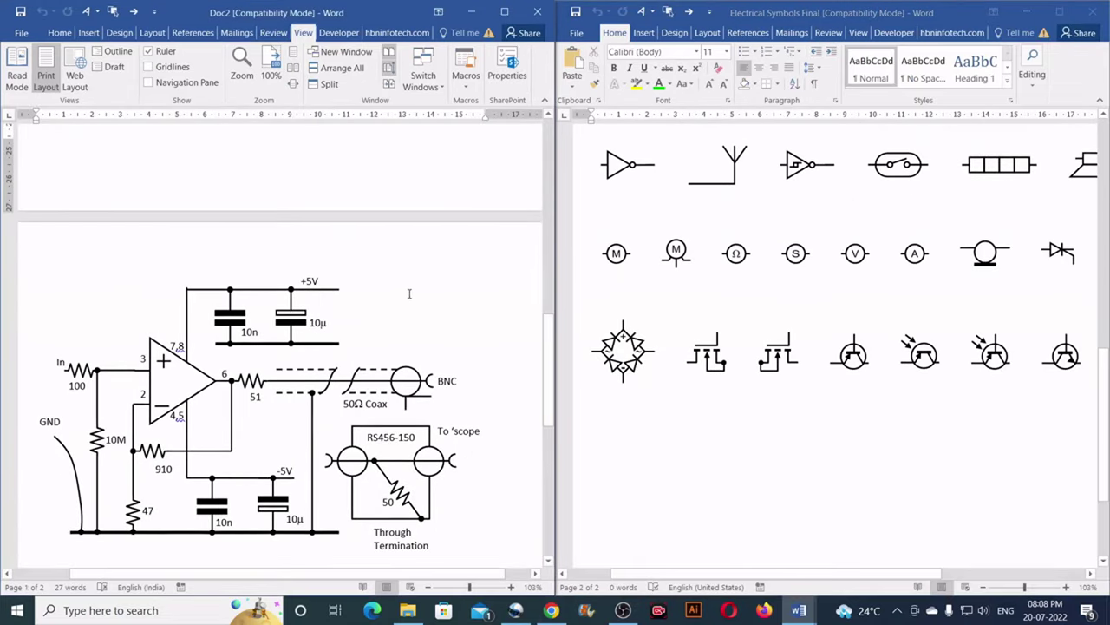
{"action": "mouse_move", "coordinate": [1104, 386]}
{"action": "left_mouse_down"}
{"action": "mouse_move", "coordinate": [1104, 370]}
{"action": "mouse_move", "coordinate": [1104, 394]}
{"action": "left_mouse_up"}
{"action": "left_click_drag", "start_coordinate": [800, 572], "coordinate": [942, 573]}
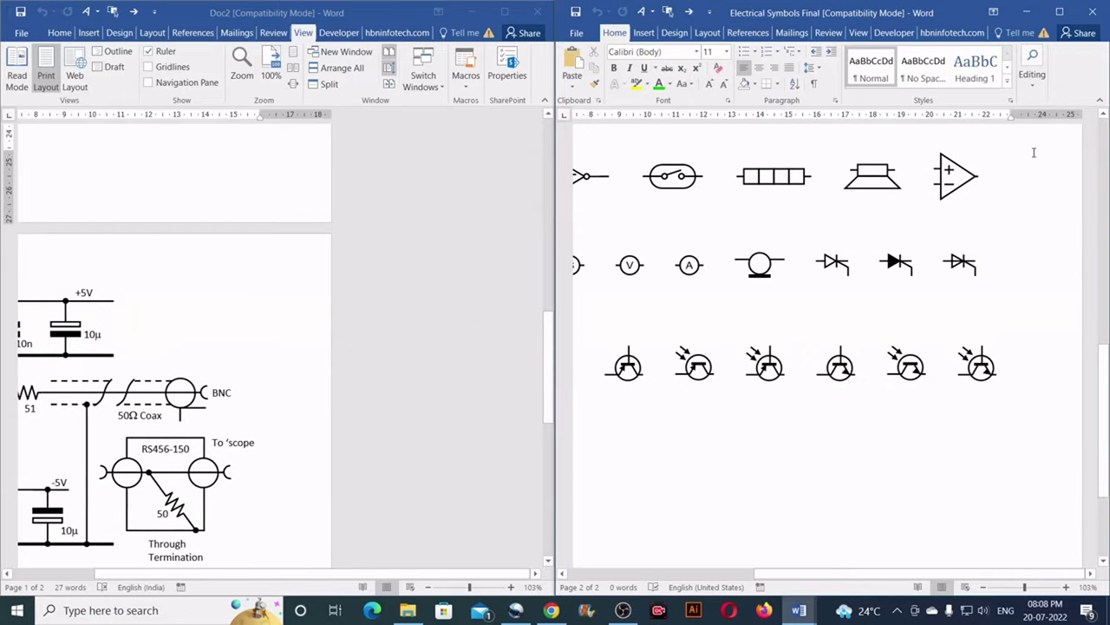
{"action": "left_click", "coordinate": [964, 173]}
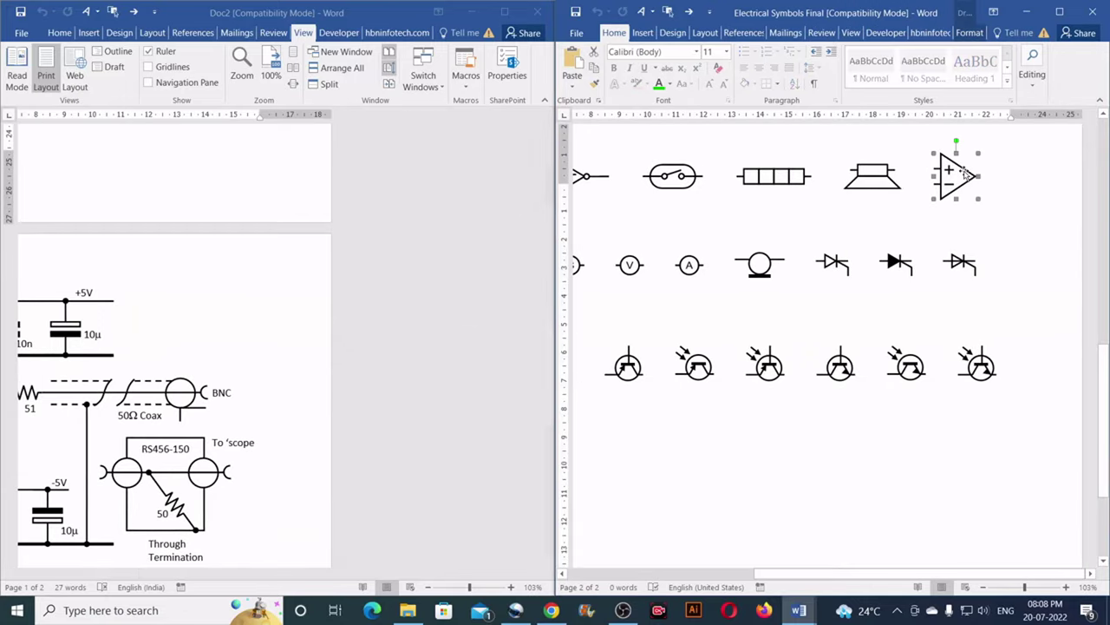
{"action": "left_click_drag", "start_coordinate": [966, 173], "coordinate": [271, 273]}
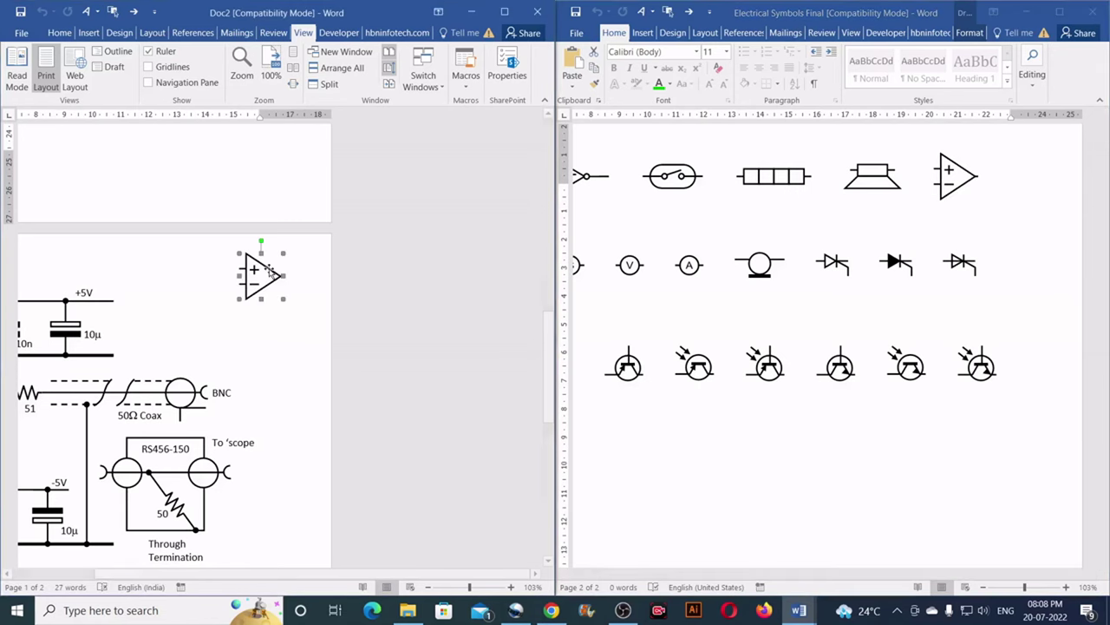
Step: Copy the zigzag resistor symbol from Electrical Symbols Final into the empty area below the rectangular circuit on page 1 of Doc2
{"action": "scroll", "coordinate": [264, 440], "scroll_direction": "down", "scroll_amount": 2}
{"action": "left_click_drag", "start_coordinate": [309, 576], "coordinate": [273, 583]}
{"action": "scroll", "coordinate": [739, 434], "scroll_direction": "up", "scroll_amount": 5}
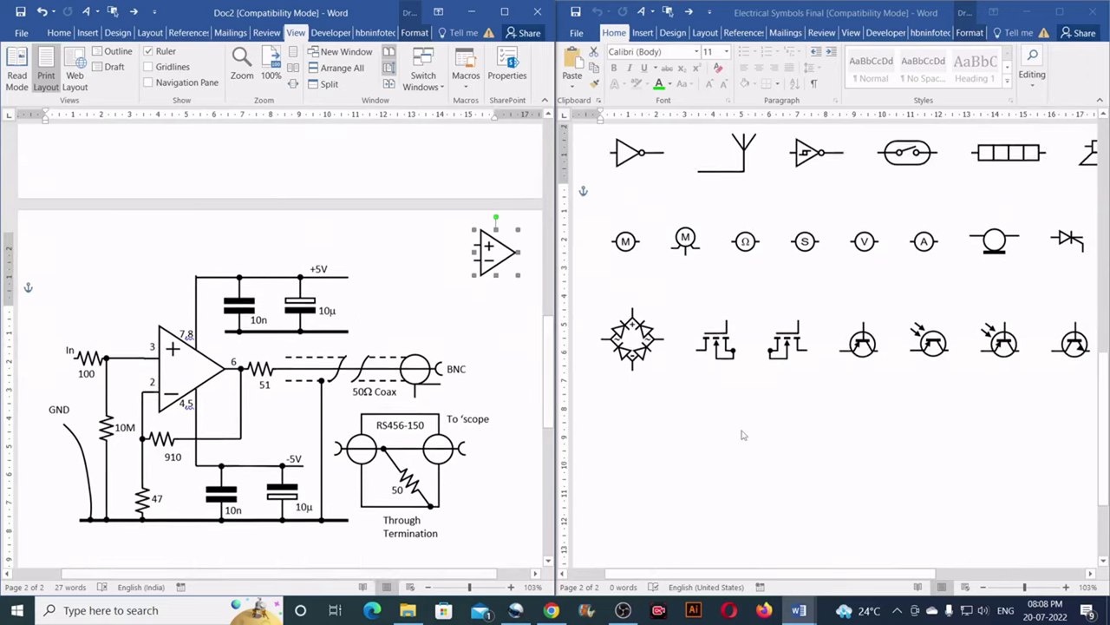
{"action": "scroll", "coordinate": [744, 425], "scroll_direction": "up", "scroll_amount": 8}
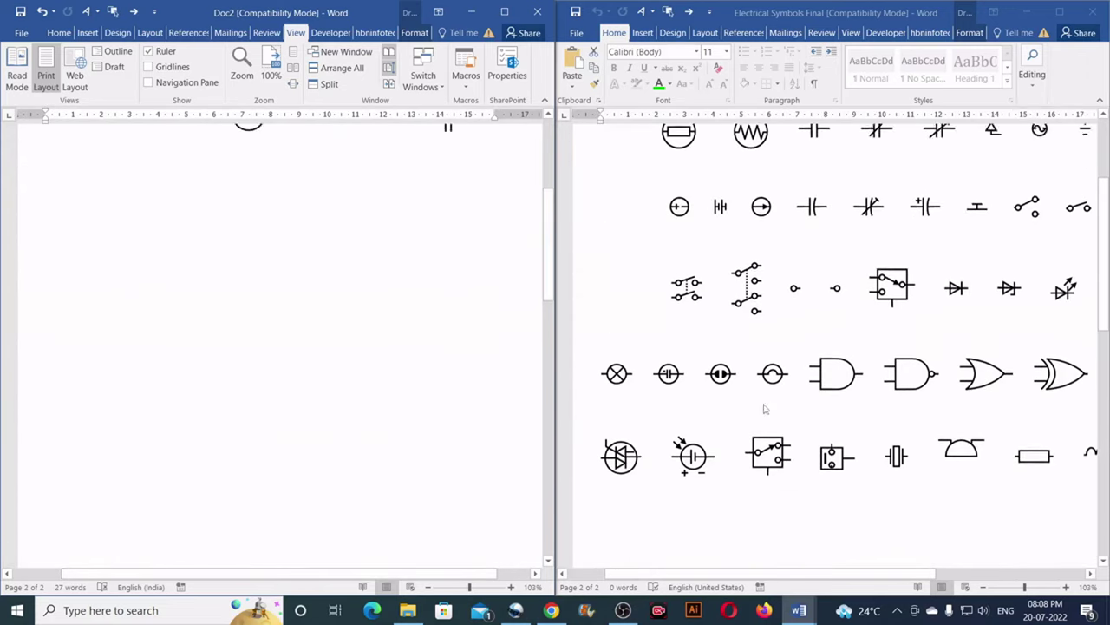
{"action": "scroll", "coordinate": [841, 301], "scroll_direction": "up", "scroll_amount": 1}
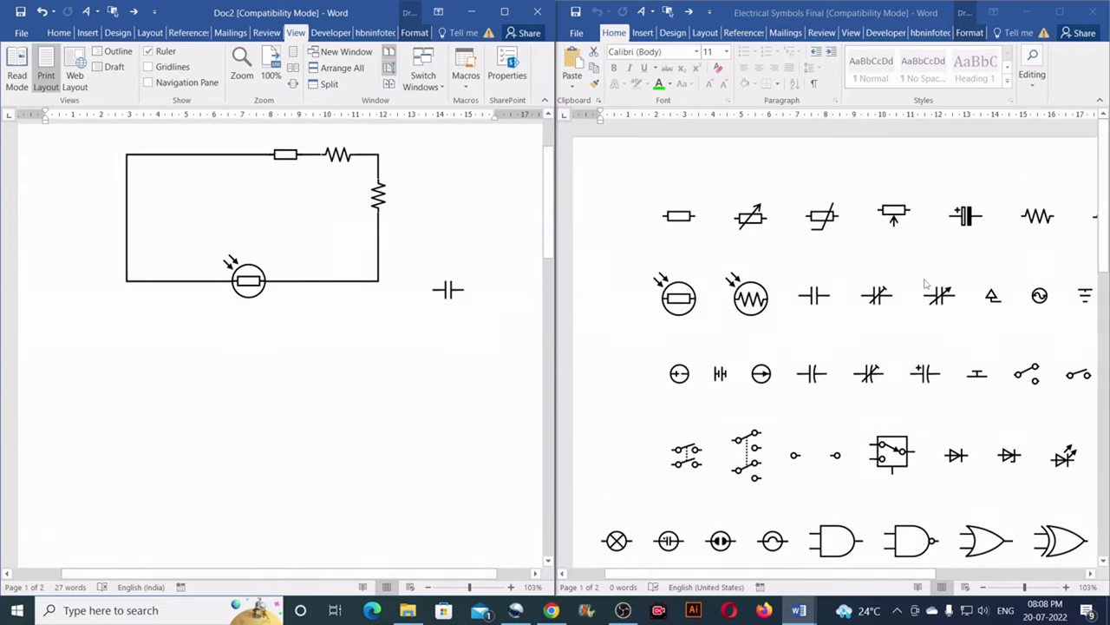
{"action": "left_click", "coordinate": [1044, 220]}
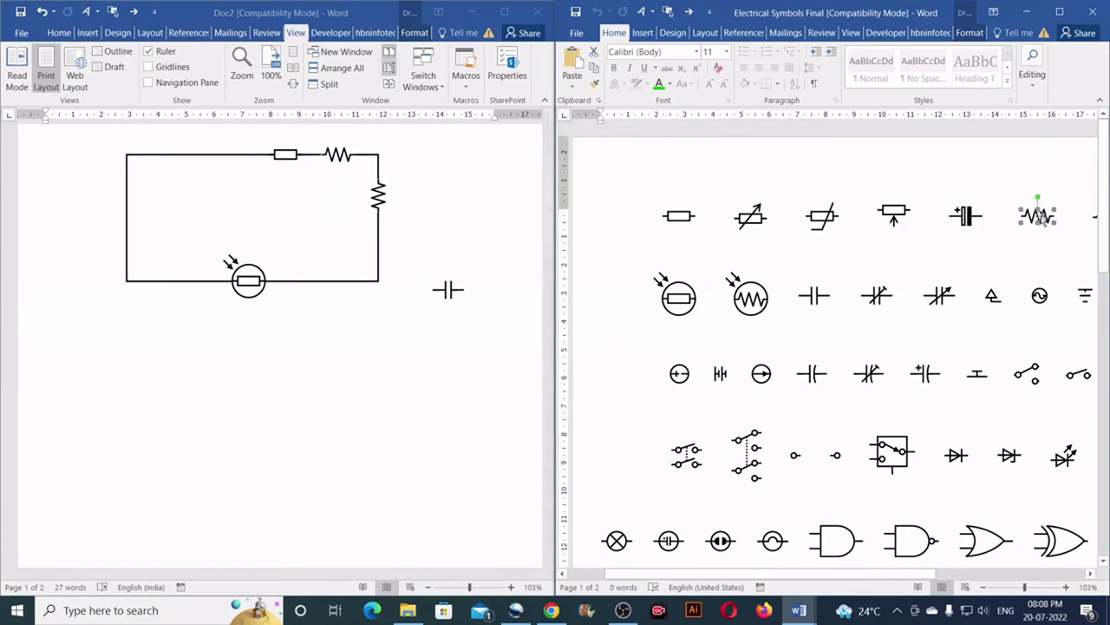
{"action": "left_click_drag", "start_coordinate": [1044, 220], "coordinate": [359, 460]}
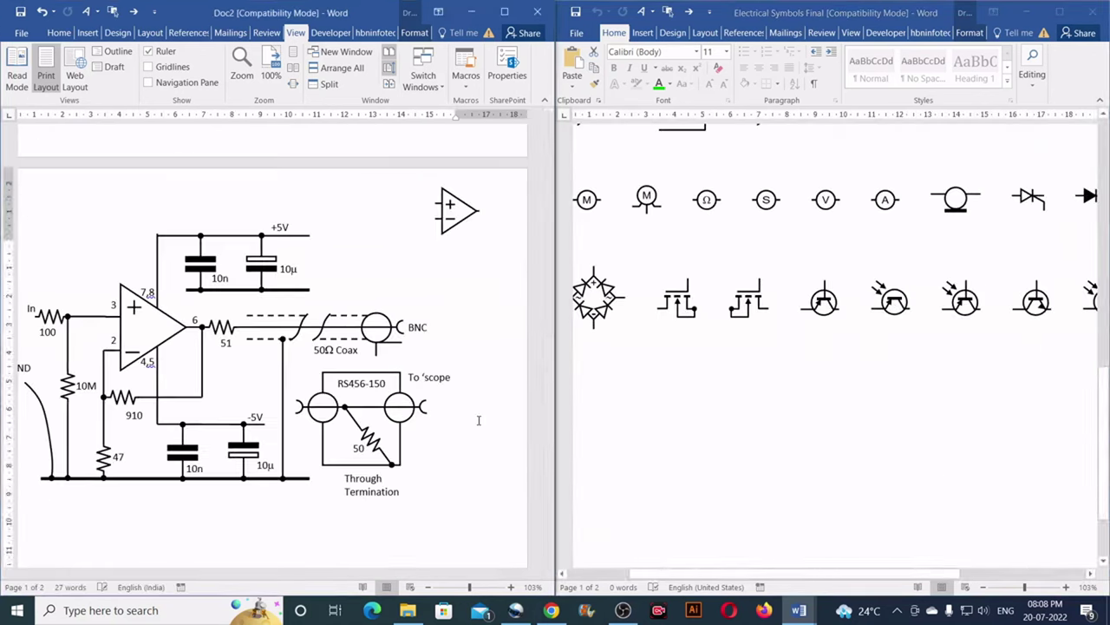
Step: Copy the polarized capacitor symbol with the plus sign from Electrical Symbols Final to page 1 of Doc2, above and right of the loose zigzag resistor
{"action": "scroll", "coordinate": [485, 399], "scroll_direction": "up", "scroll_amount": 10}
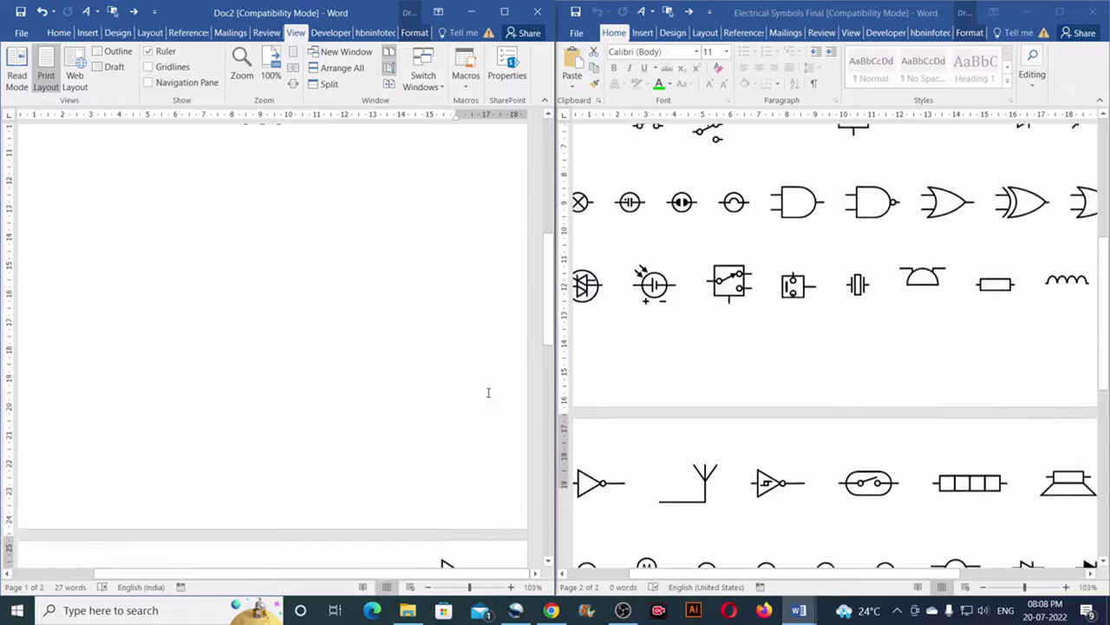
{"action": "scroll", "coordinate": [488, 393], "scroll_direction": "down", "scroll_amount": 10}
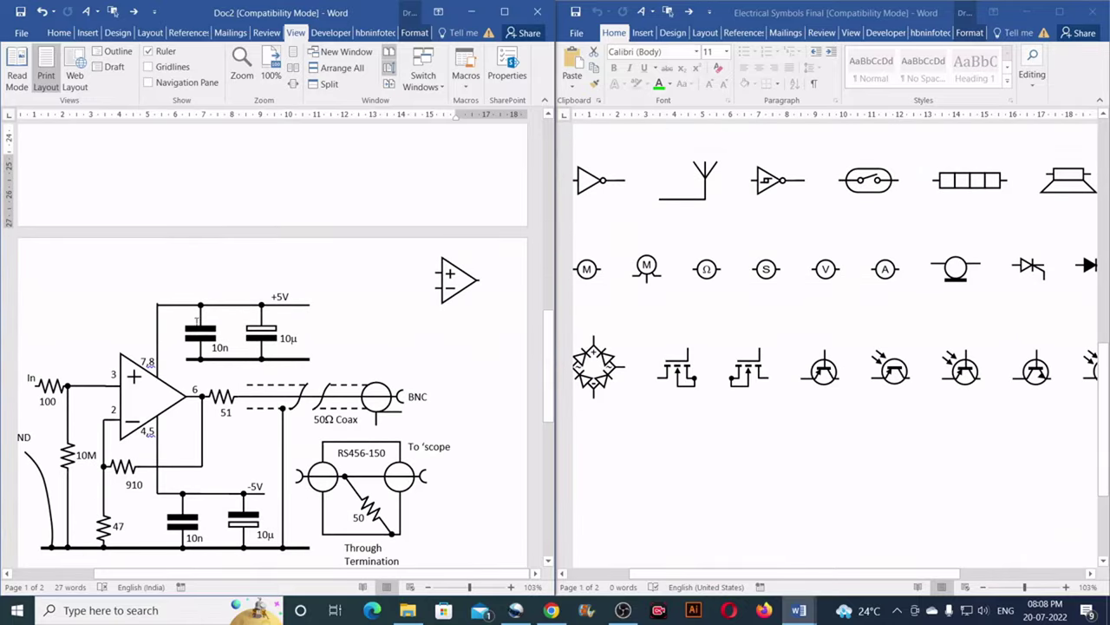
{"action": "scroll", "coordinate": [1006, 335], "scroll_direction": "up", "scroll_amount": 5}
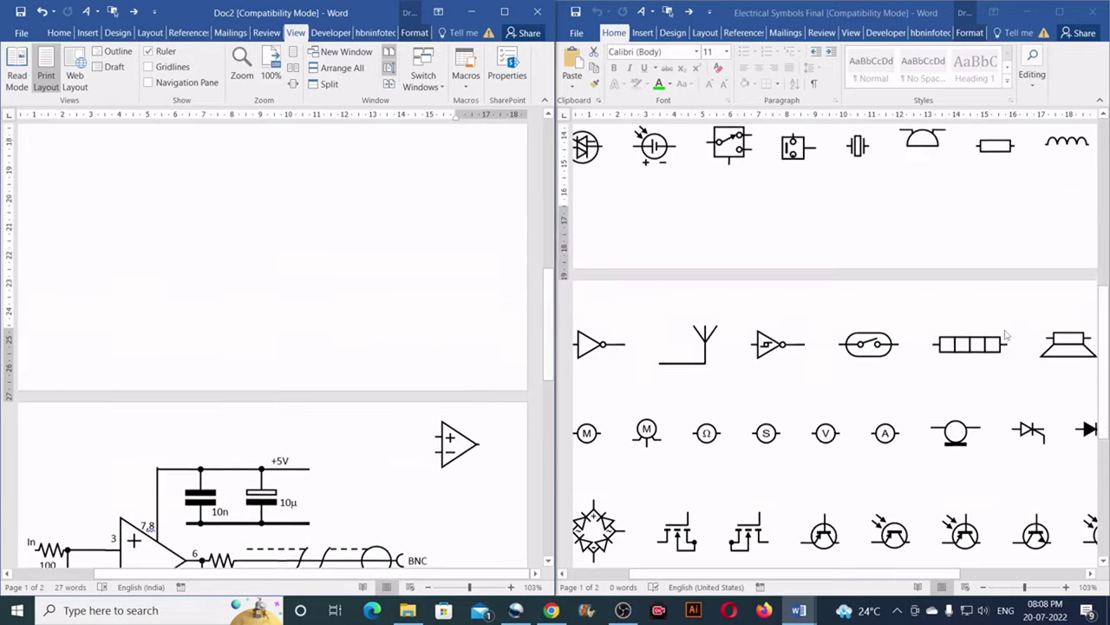
{"action": "scroll", "coordinate": [1006, 335], "scroll_direction": "up", "scroll_amount": 10}
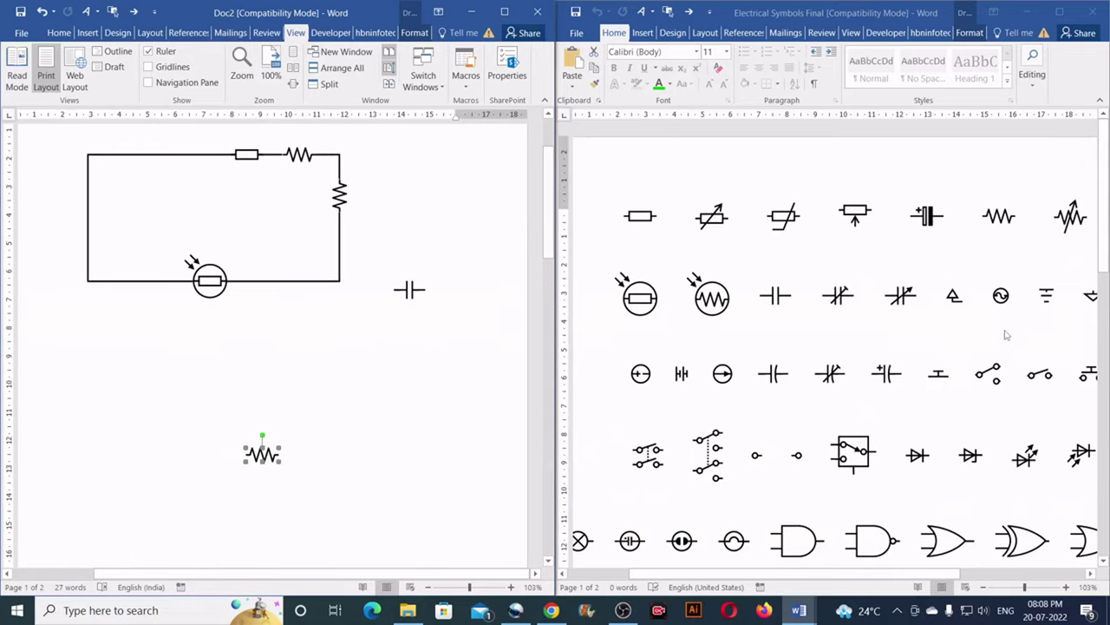
{"action": "left_click", "coordinate": [929, 218]}
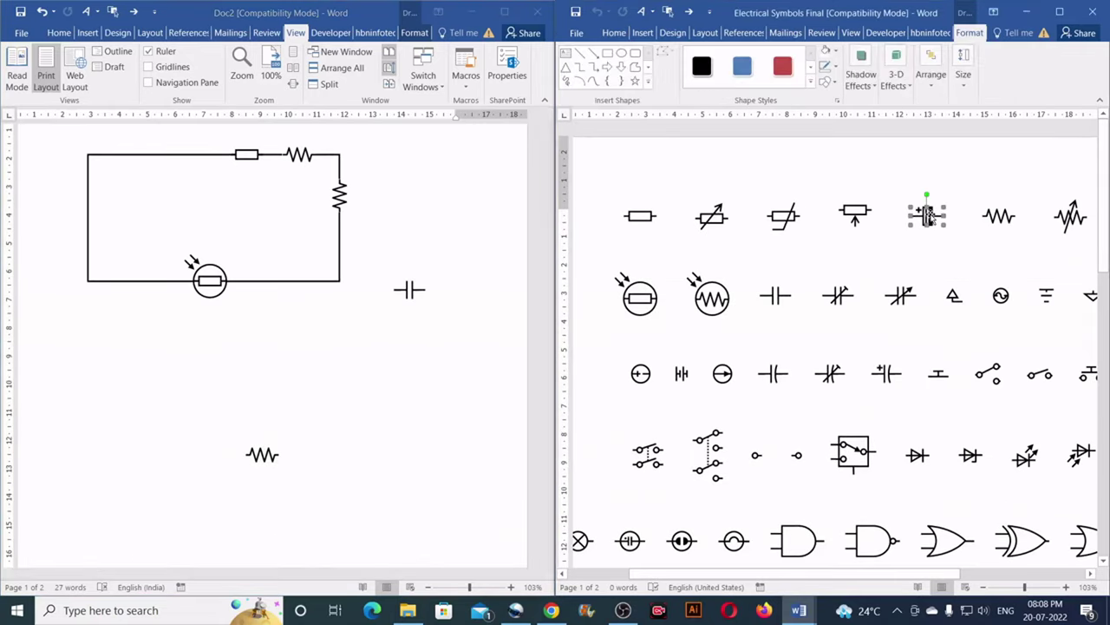
{"action": "left_click_drag", "start_coordinate": [929, 217], "coordinate": [352, 393]}
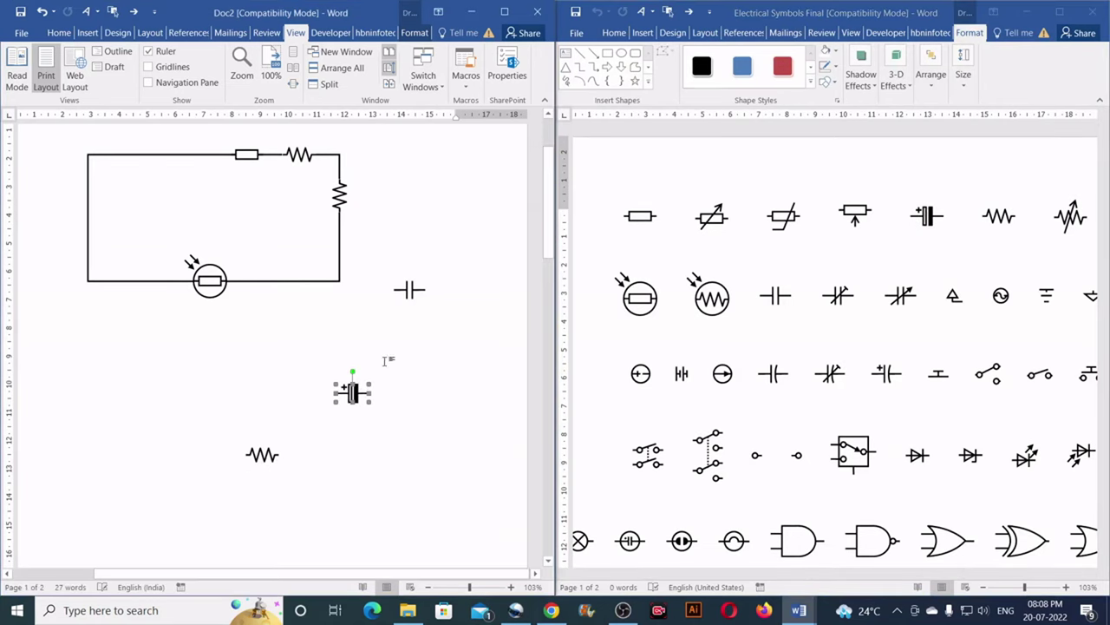
Step: End the side-by-side view and move the loose zigzag resistor and polarized capacitor together to the blank area below the amplifier circuit on page 2
{"action": "left_click", "coordinate": [390, 53]}
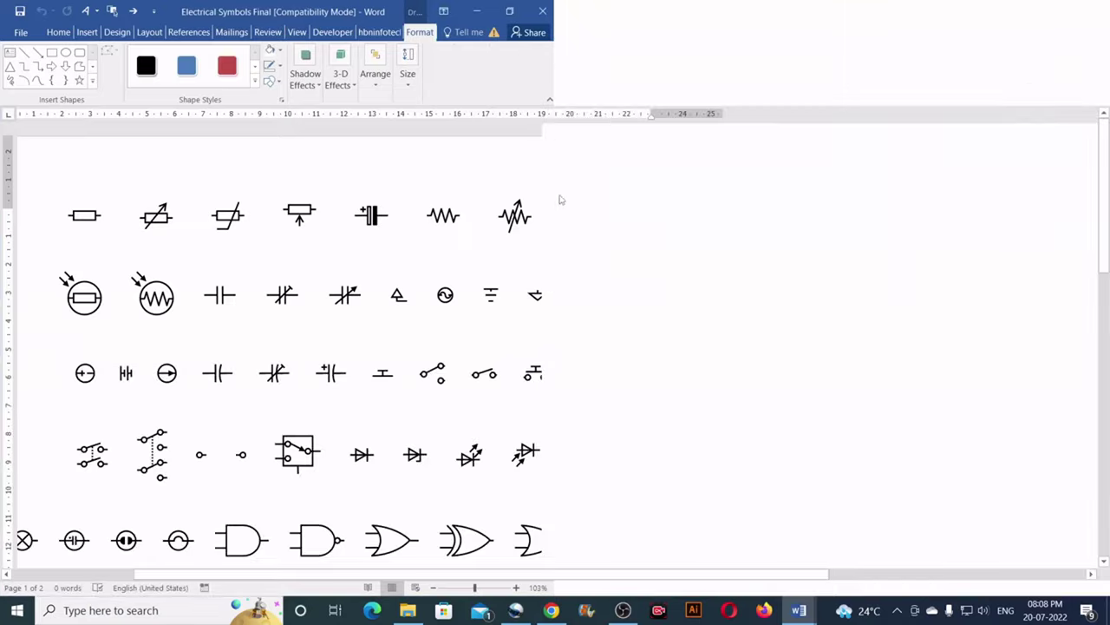
{"action": "scroll", "coordinate": [781, 285], "scroll_direction": "down", "scroll_amount": 4}
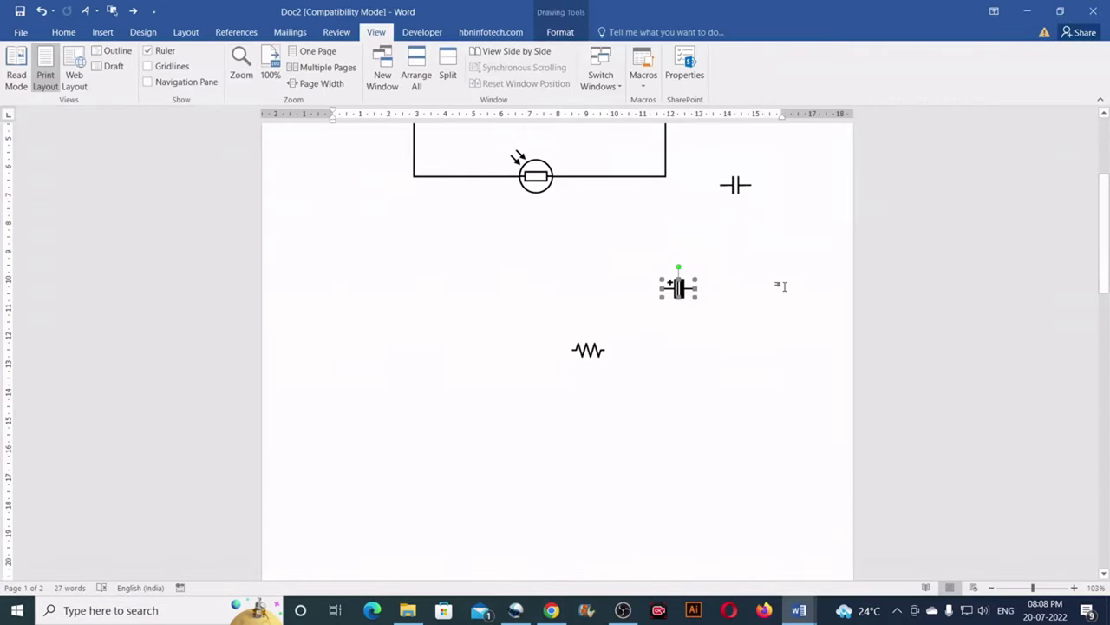
{"action": "left_click_drag", "start_coordinate": [681, 184], "coordinate": [648, 262]}
{"action": "left_click", "coordinate": [597, 247], "text": "shift"}
{"action": "scroll", "coordinate": [634, 238], "scroll_direction": "down", "scroll_amount": 3}
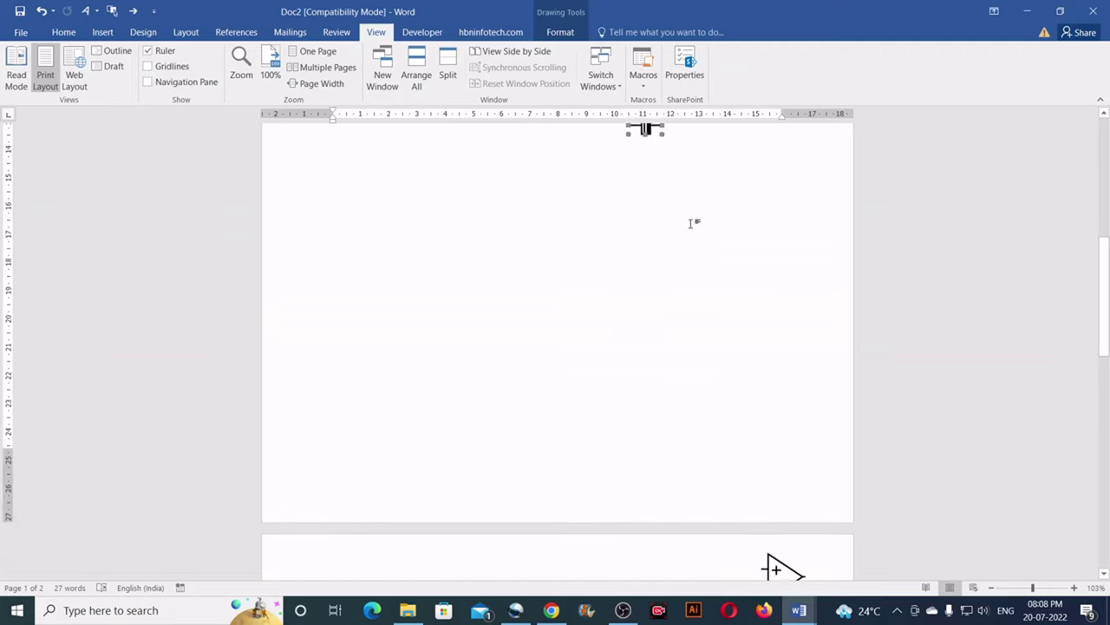
{"action": "left_click_drag", "start_coordinate": [649, 132], "coordinate": [665, 562]}
{"action": "scroll", "coordinate": [781, 416], "scroll_direction": "down", "scroll_amount": 3}
{"action": "scroll", "coordinate": [782, 415], "scroll_direction": "down", "scroll_amount": 8}
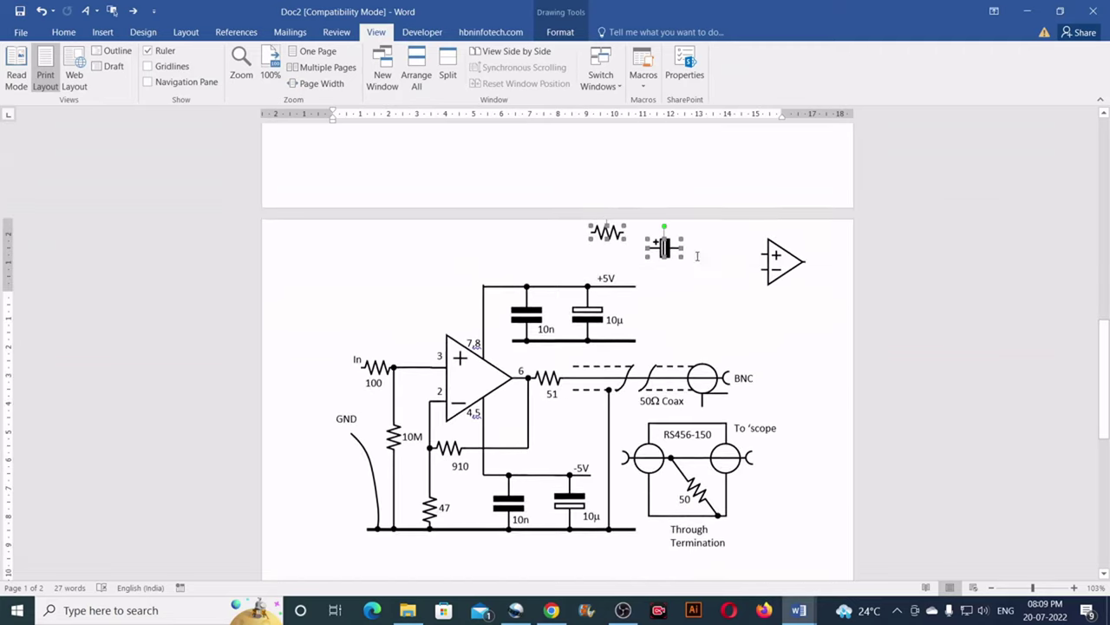
{"action": "scroll", "coordinate": [679, 177], "scroll_direction": "up", "scroll_amount": 2}
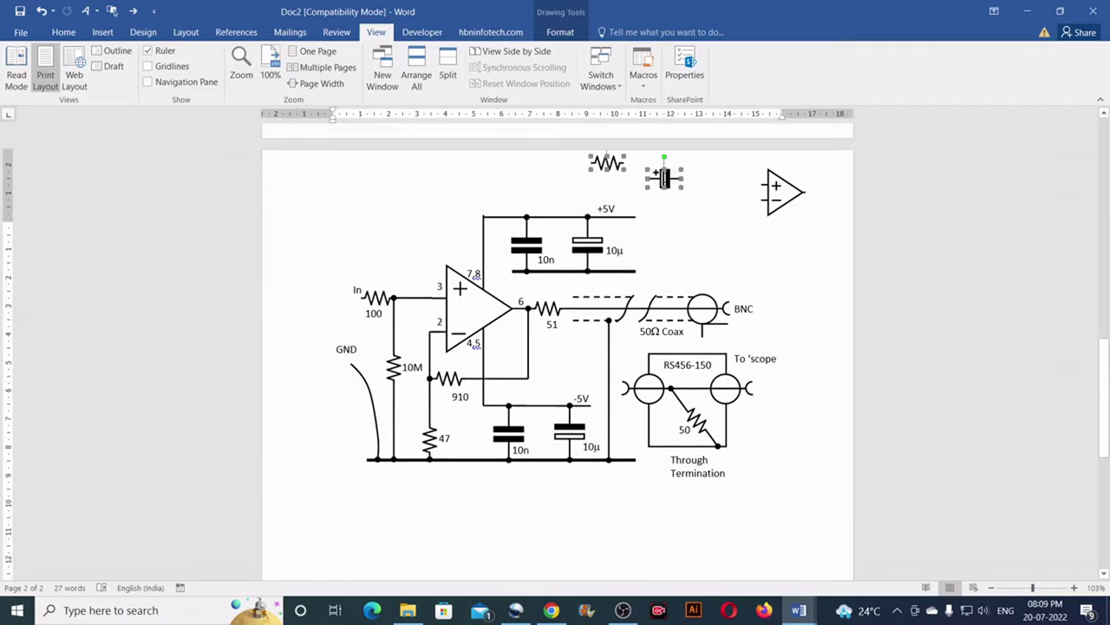
{"action": "left_click_drag", "start_coordinate": [668, 180], "coordinate": [555, 563]}
{"action": "scroll", "coordinate": [712, 292], "scroll_direction": "down", "scroll_amount": 2}
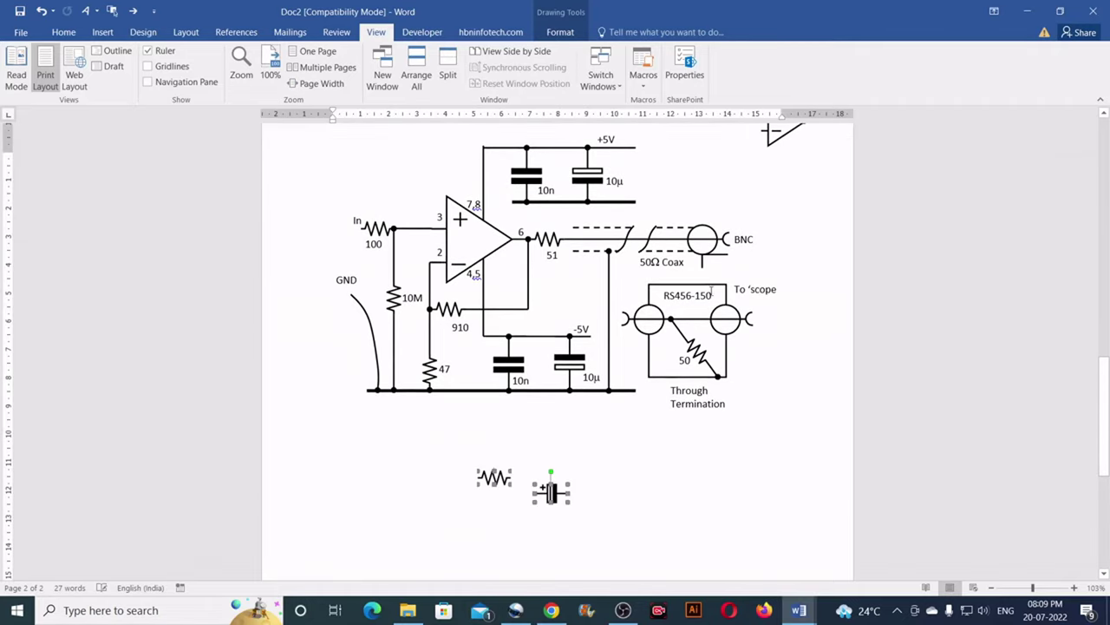
Step: Move the op-amp triangle symbol from above the amplifier circuit to below the loose zigzag resistor, and deselect it
{"action": "scroll", "coordinate": [769, 143], "scroll_direction": "up", "scroll_amount": 4}
{"action": "left_click_drag", "start_coordinate": [785, 253], "coordinate": [617, 548]}
{"action": "scroll", "coordinate": [631, 357], "scroll_direction": "down", "scroll_amount": 6}
{"action": "left_click_drag", "start_coordinate": [625, 337], "coordinate": [494, 511]}
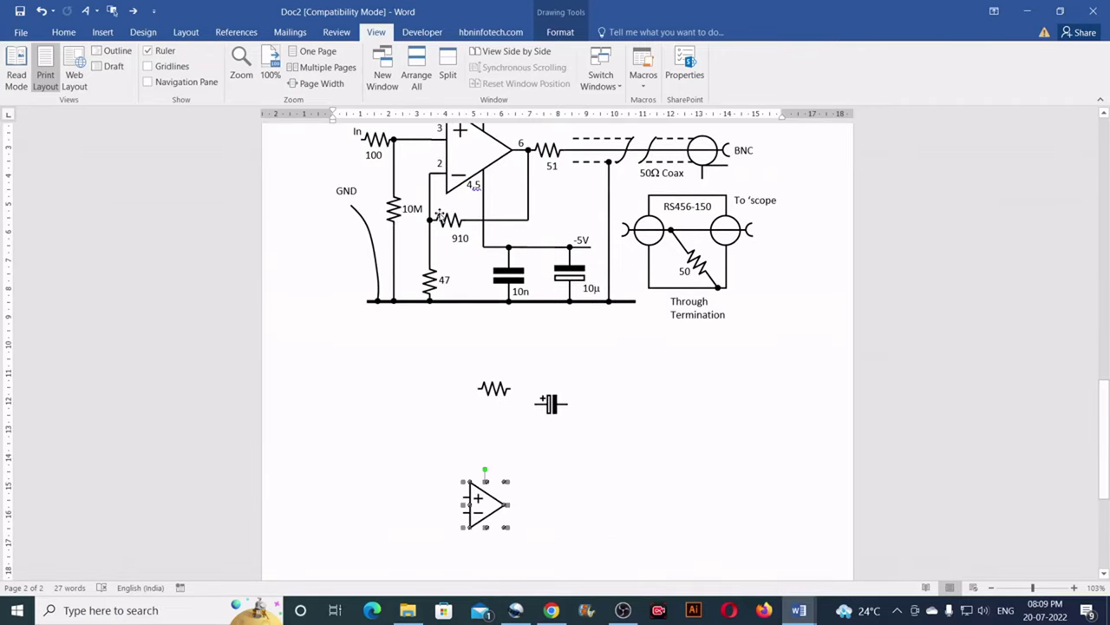
{"action": "scroll", "coordinate": [457, 187], "scroll_direction": "down", "scroll_amount": 5}
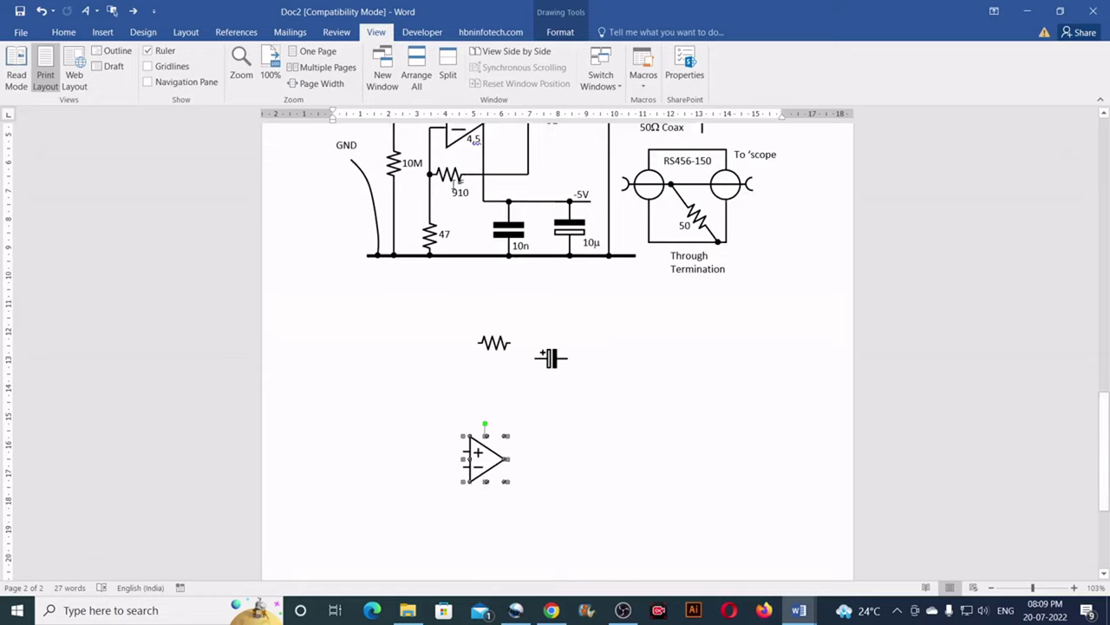
{"action": "left_click", "coordinate": [540, 371]}
Step: Enlarge the loose op-amp symbol to a little over twice its size, extending it down and to the right
{"action": "scroll", "coordinate": [541, 371], "scroll_direction": "up", "scroll_amount": 4}
{"action": "scroll", "coordinate": [447, 198], "scroll_direction": "down", "scroll_amount": 2}
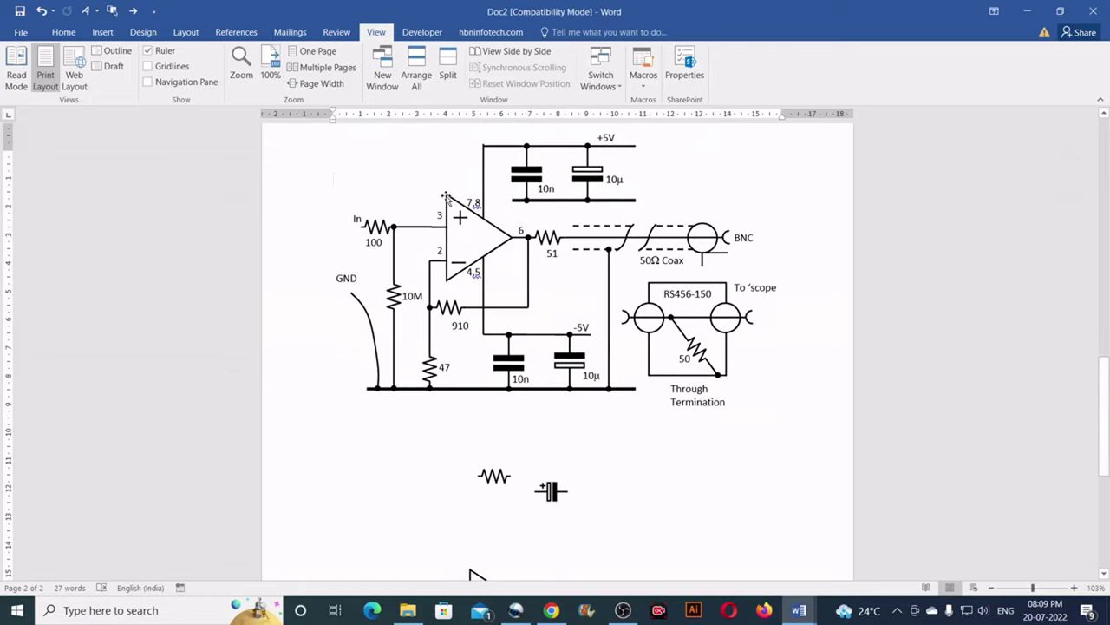
{"action": "scroll", "coordinate": [481, 223], "scroll_direction": "down", "scroll_amount": 2}
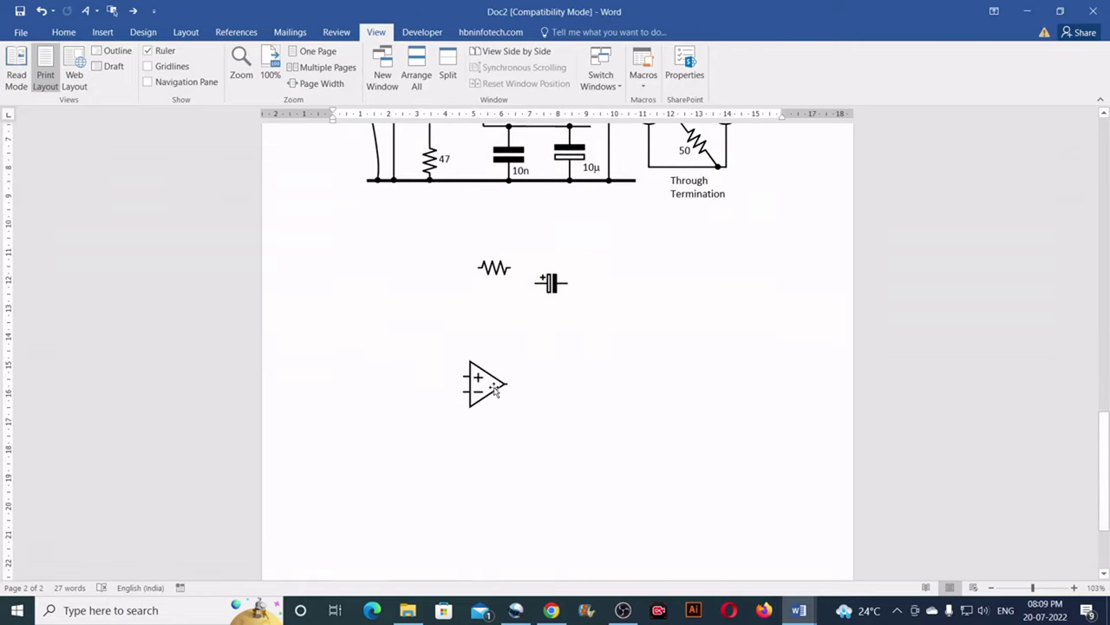
{"action": "left_click", "coordinate": [496, 390]}
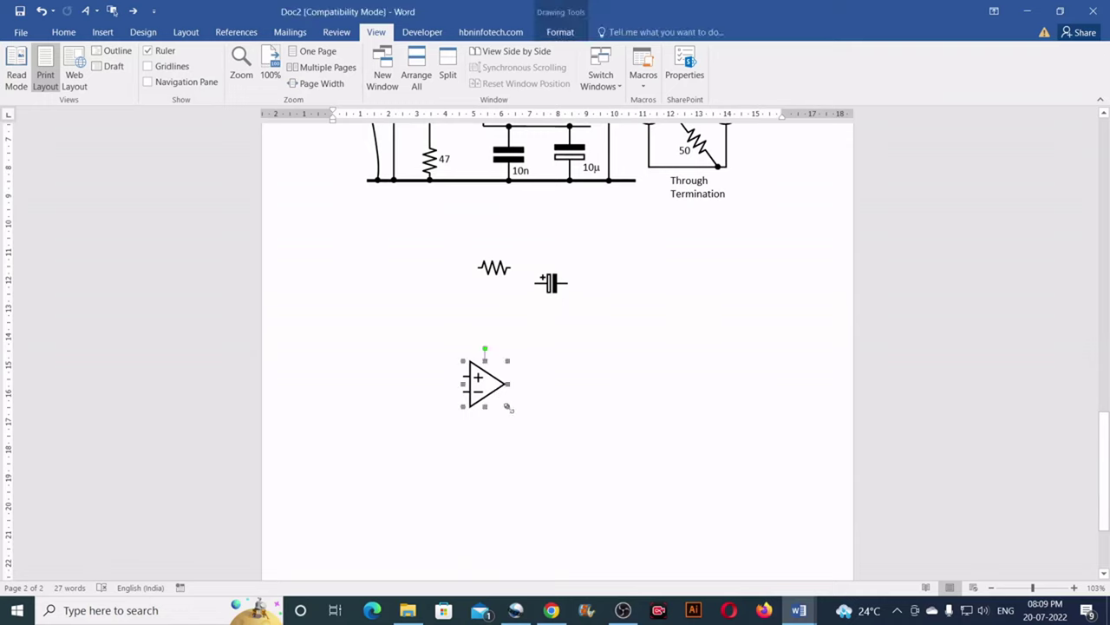
{"action": "left_click_drag", "start_coordinate": [514, 416], "coordinate": [550, 465]}
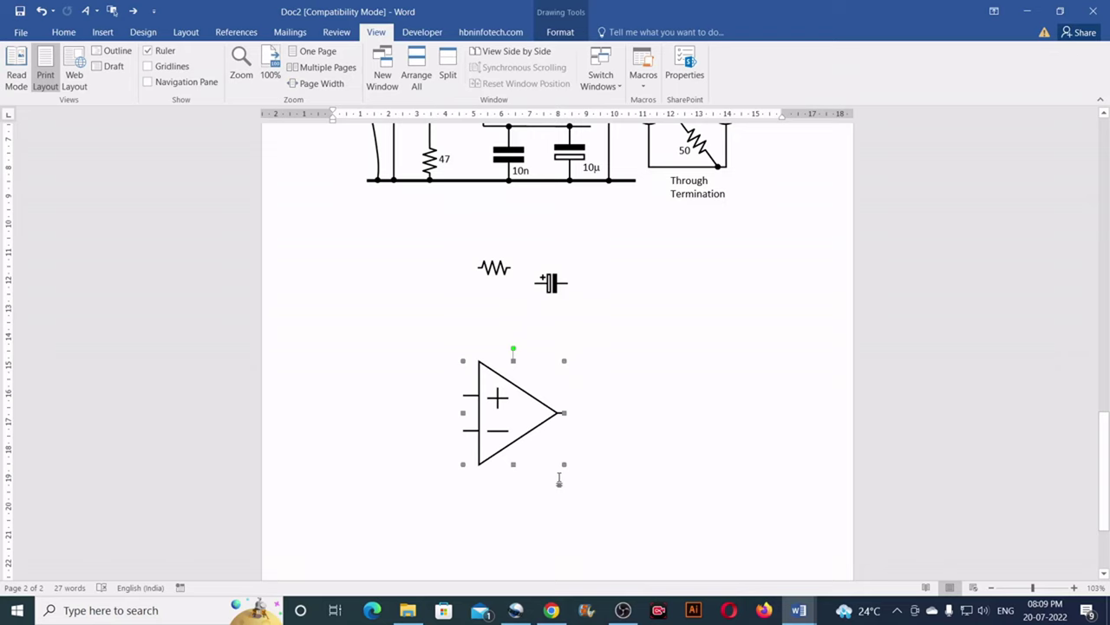
Step: Shrink the loose op-amp symbol slightly to about 3.48 cm high and 3.4 cm wide, matching the op-amp in the amplifier circuit
{"action": "scroll", "coordinate": [527, 436], "scroll_direction": "up", "scroll_amount": 3}
{"action": "scroll", "coordinate": [527, 436], "scroll_direction": "down", "scroll_amount": 3}
{"action": "left_click_drag", "start_coordinate": [564, 464], "coordinate": [558, 458]}
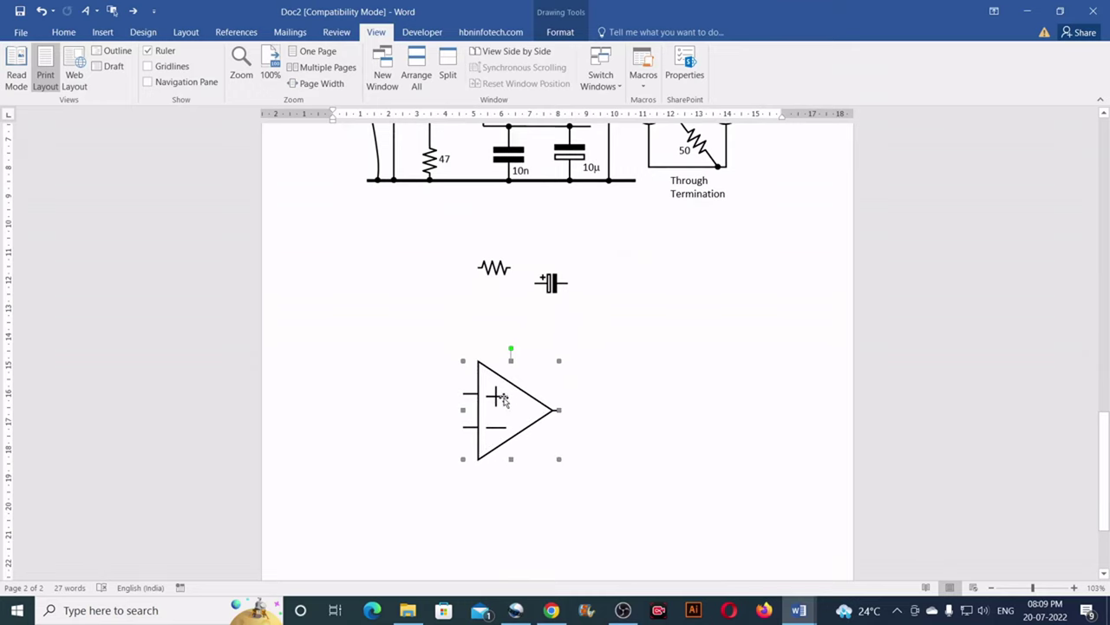
{"action": "scroll", "coordinate": [507, 405], "scroll_direction": "up", "scroll_amount": 3}
{"action": "scroll", "coordinate": [499, 401], "scroll_direction": "down", "scroll_amount": 3}
Step: Ungroup the loose op-amp symbol and deselect its parts
{"action": "left_click", "coordinate": [560, 33]}
{"action": "left_click", "coordinate": [944, 66]}
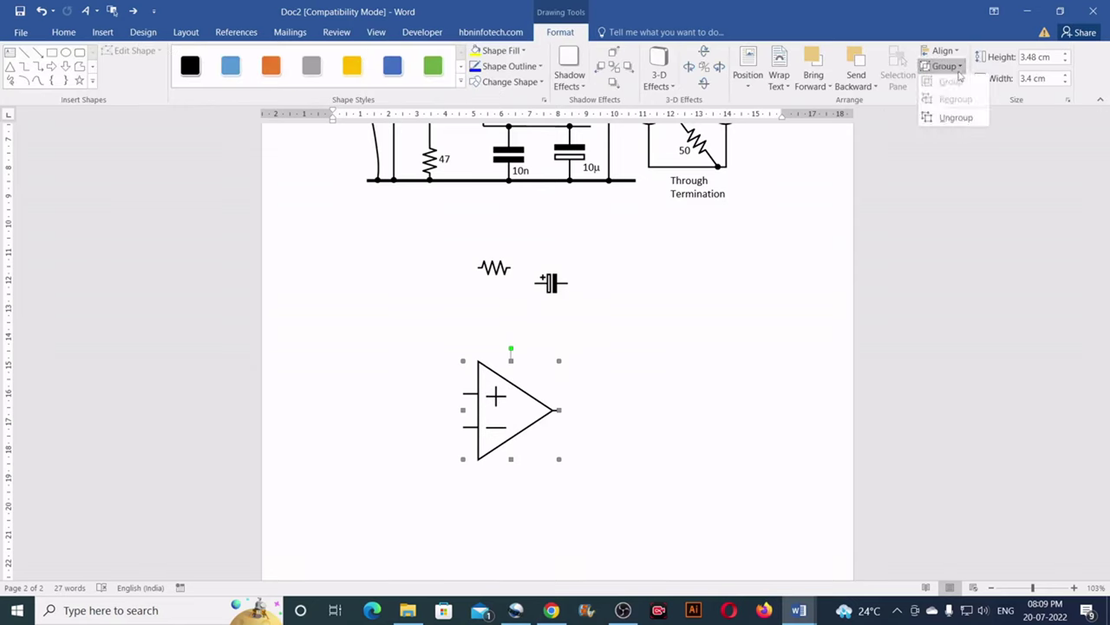
{"action": "left_click", "coordinate": [954, 120]}
{"action": "left_click", "coordinate": [597, 392]}
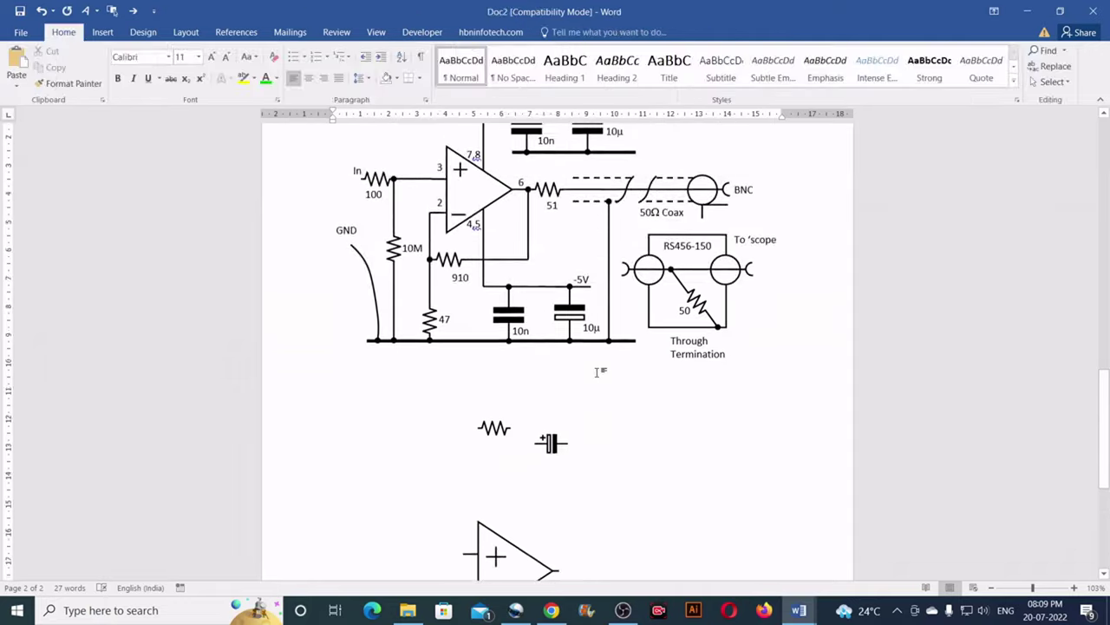
Step: Ungroup the plus and minus signs inside the loose op-amp triangle from each other and deselect them
{"action": "left_click", "coordinate": [497, 397]}
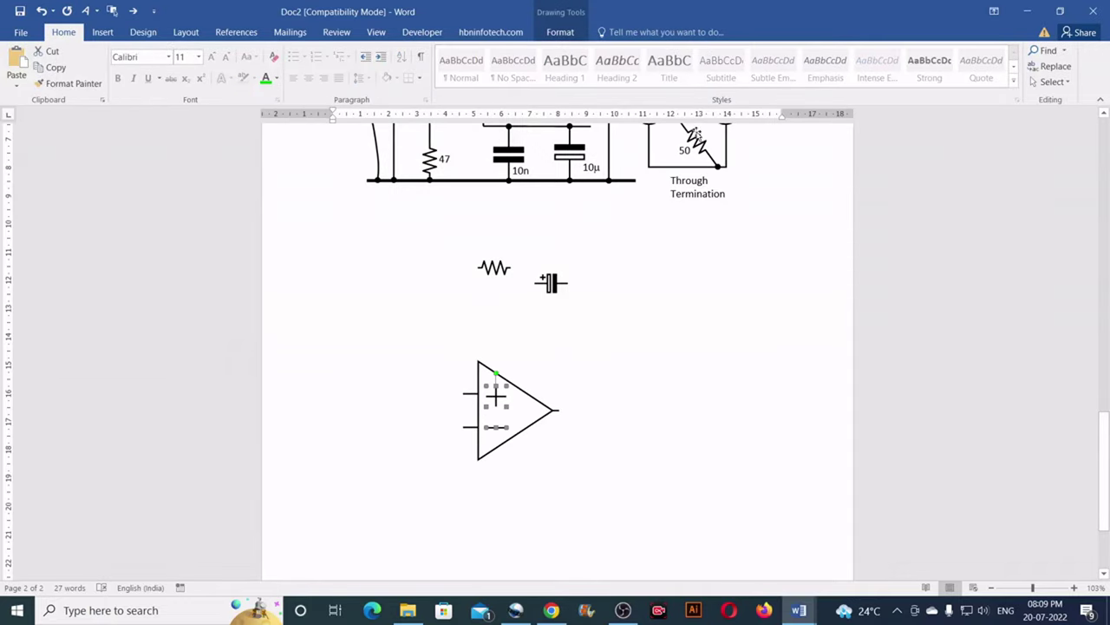
{"action": "left_click", "coordinate": [561, 32]}
{"action": "left_click", "coordinate": [944, 66]}
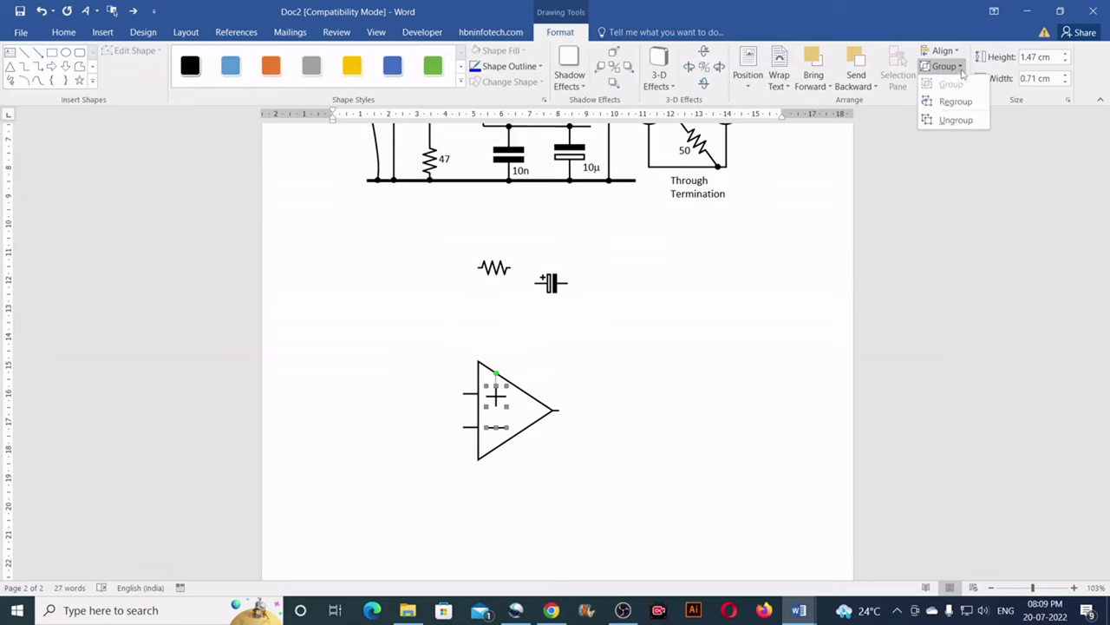
{"action": "left_click", "coordinate": [957, 125]}
{"action": "left_click", "coordinate": [642, 338]}
{"action": "scroll", "coordinate": [646, 329], "scroll_direction": "up", "scroll_amount": 1}
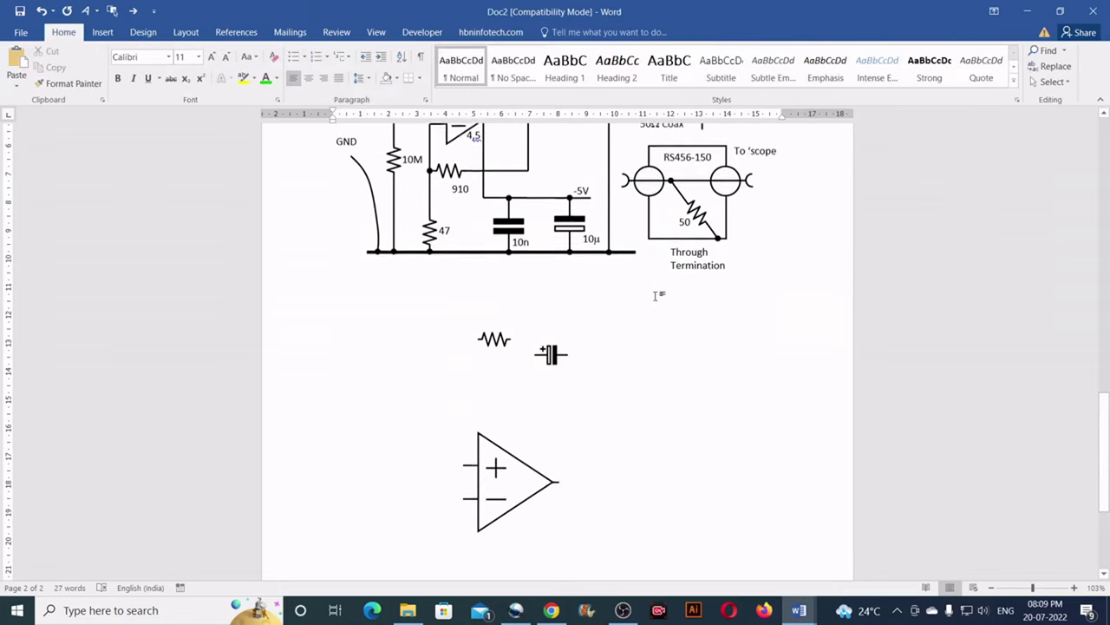
Step: Set the plus sign inside the loose op-amp triangle to 0.5 cm high and 0.5 cm wide
{"action": "left_click", "coordinate": [494, 434]}
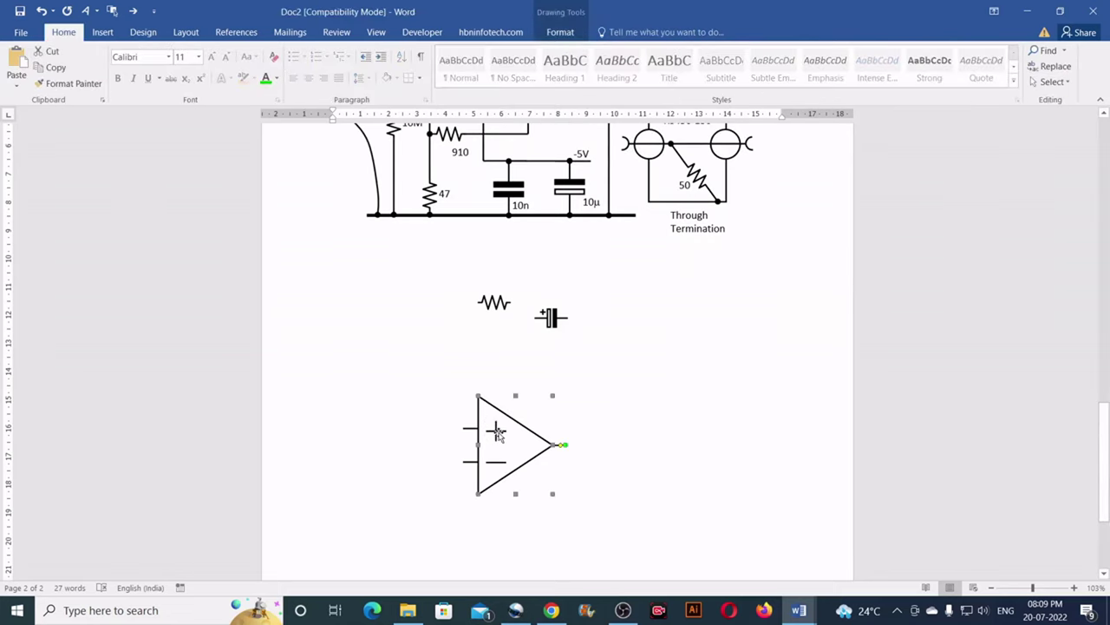
{"action": "left_click", "coordinate": [496, 430]}
{"action": "left_click", "coordinate": [561, 32]}
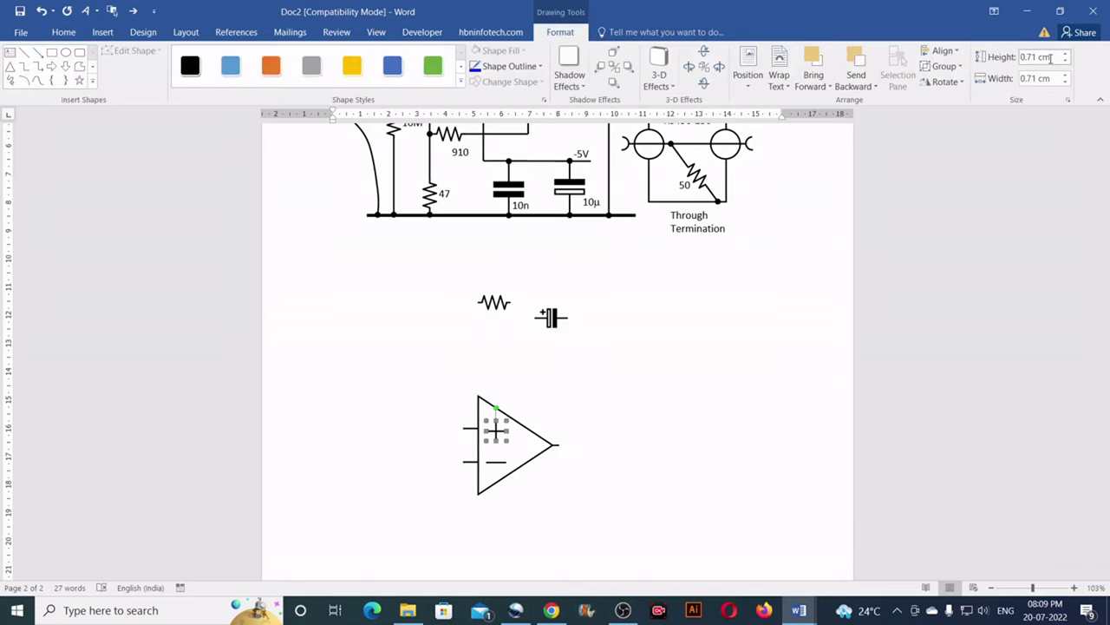
{"action": "left_click", "coordinate": [1053, 57]}
{"action": "key", "text": "BackSpace"}
{"action": "type", "text": ".5"}
{"action": "key", "text": "Tab"}
{"action": "key", "text": "BackSpace"}
{"action": "type", "text": ".5"}
{"action": "key", "text": "Return"}
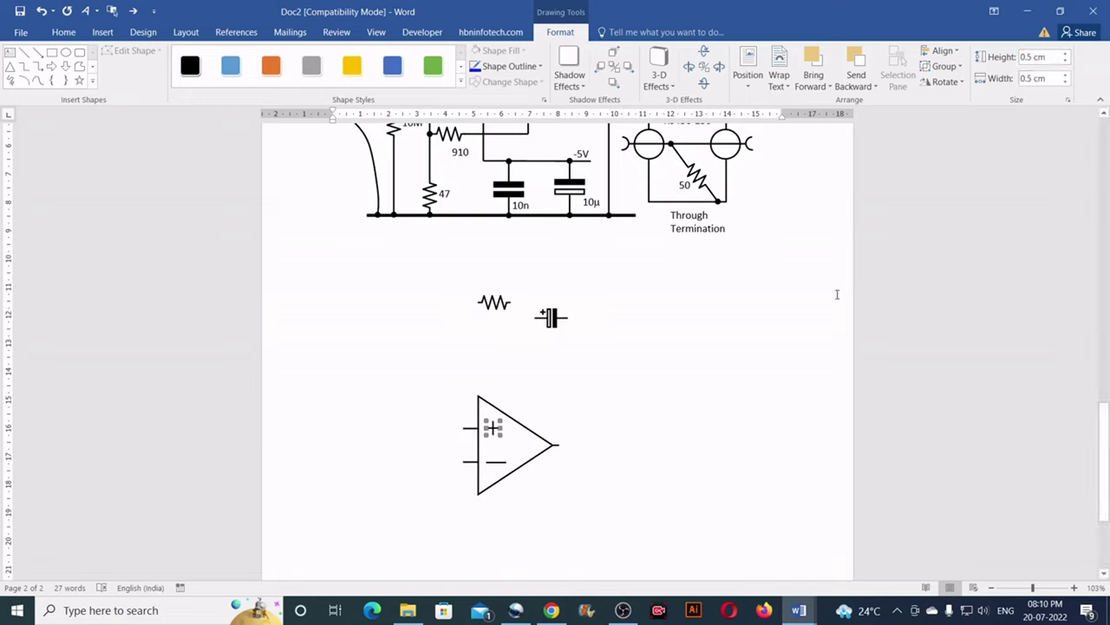